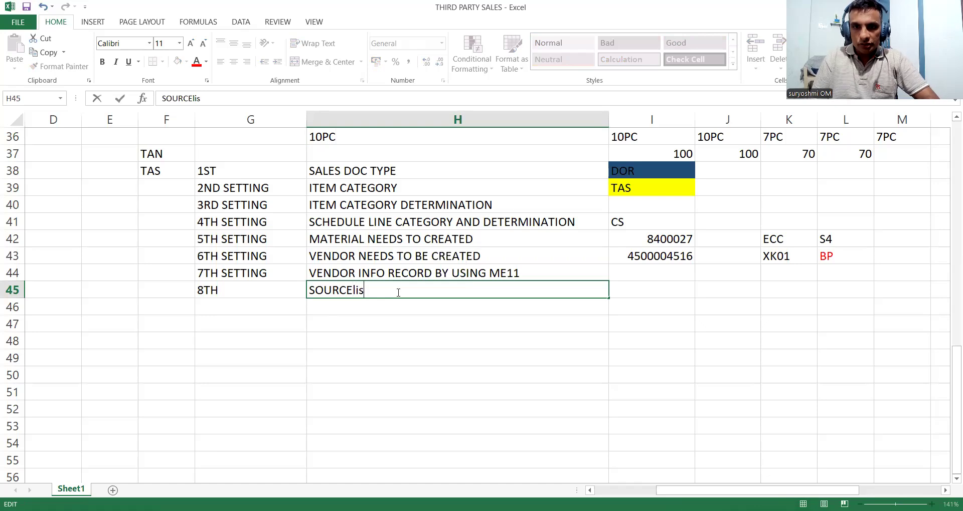
# Complete the 8th setting's description in cell H45 as SOURCE LIST.
pyautogui.press('BackSpace')
pyautogui.press('BackSpace')
pyautogui.press('BackSpace')
pyautogui.write('LIST')
pyautogui.click(397, 318)
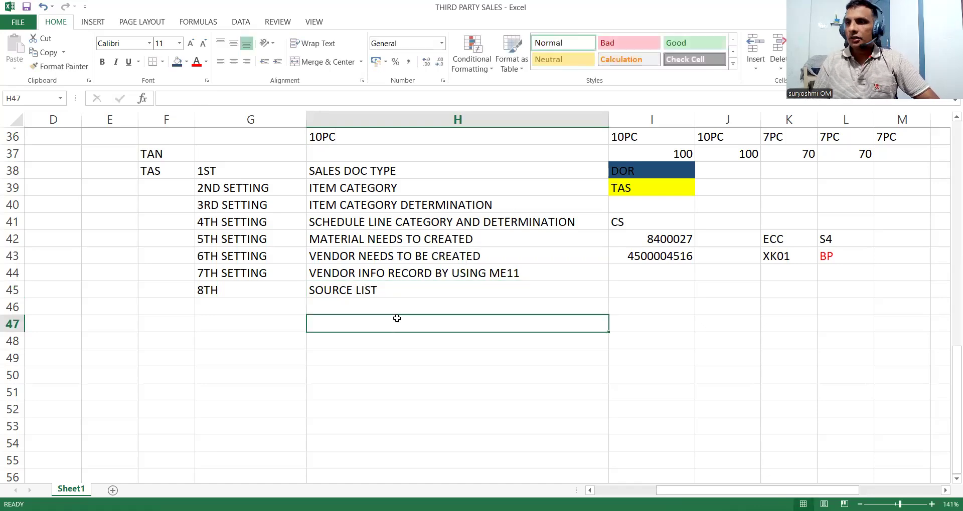
pyautogui.click(304, 279)
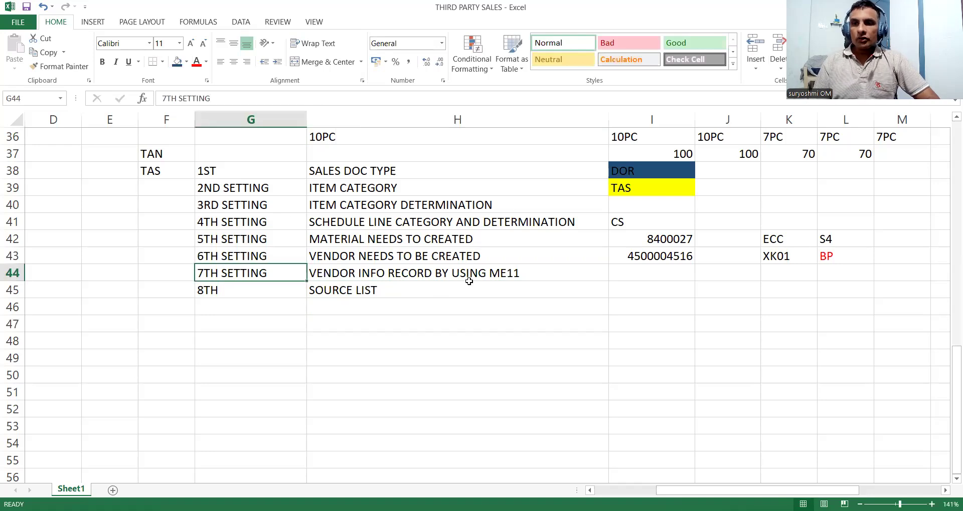
# Enter DOR in cell G47 and 10PC in cell G48, below the list of settings.
pyautogui.click(232, 319)
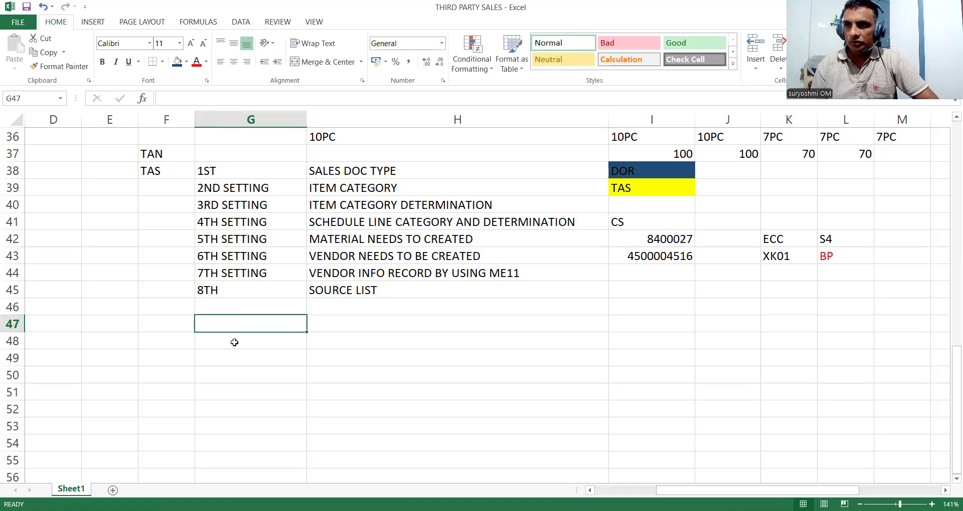
pyautogui.write('DOR')
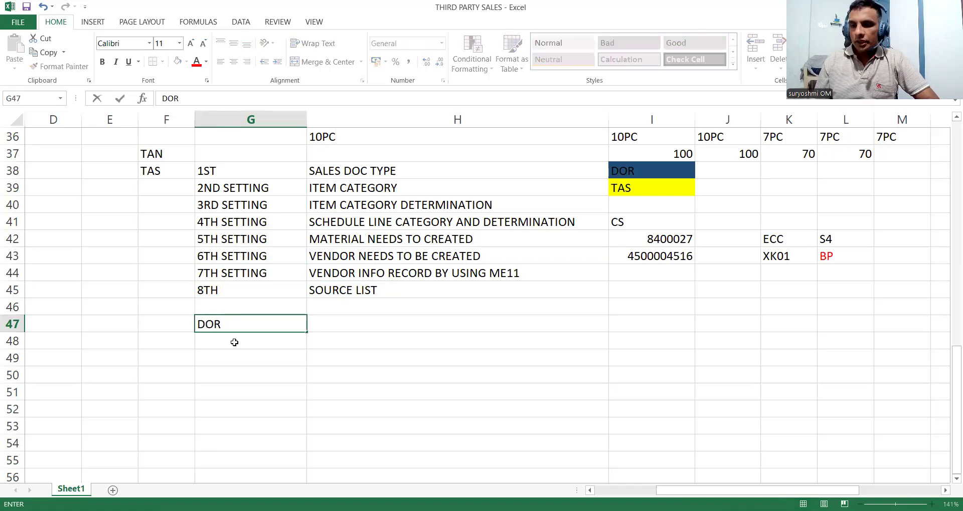
pyautogui.press('Return')
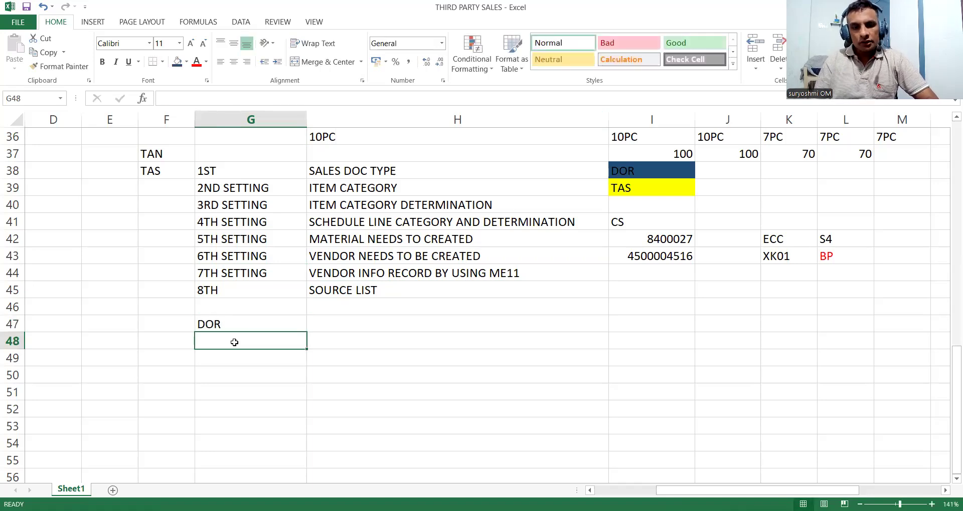
pyautogui.write('10PC')
pyautogui.press('Return')
pyautogui.press('Up')
pyautogui.press('Up')
pyautogui.press('Up')
pyautogui.press('Up')
pyautogui.press('Up')
pyautogui.press('Up')
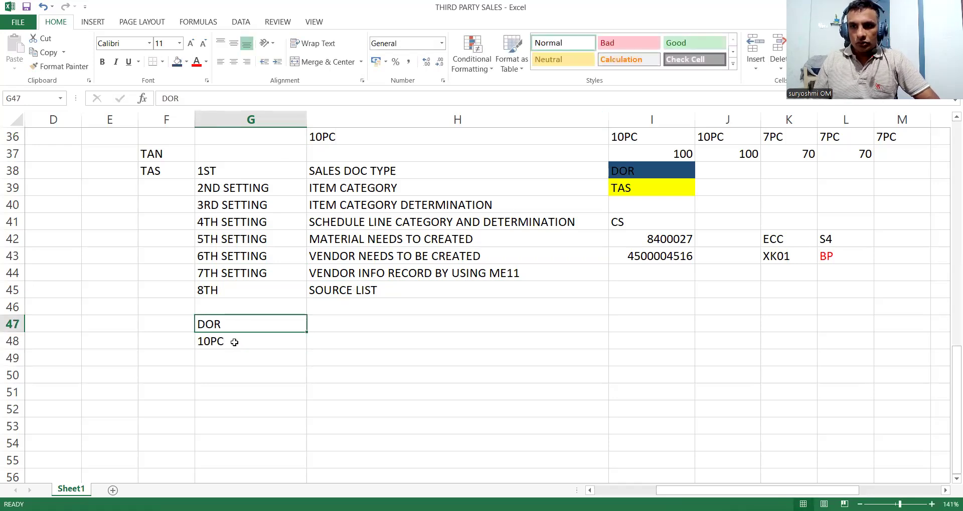
pyautogui.press('Right')
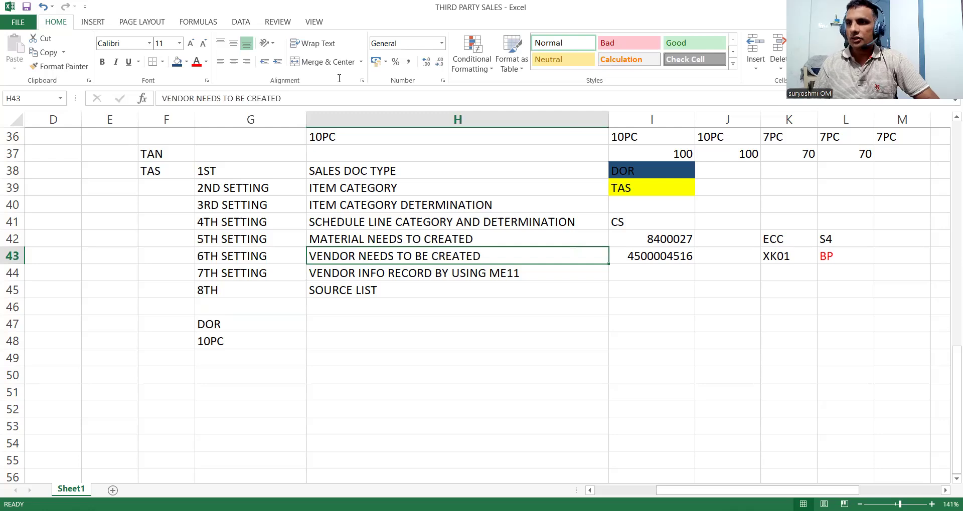
# Switch to SAP, start transaction VA01 and begin a sales document with order type DOR.
pyautogui.hotkey('alt', 'Tab')
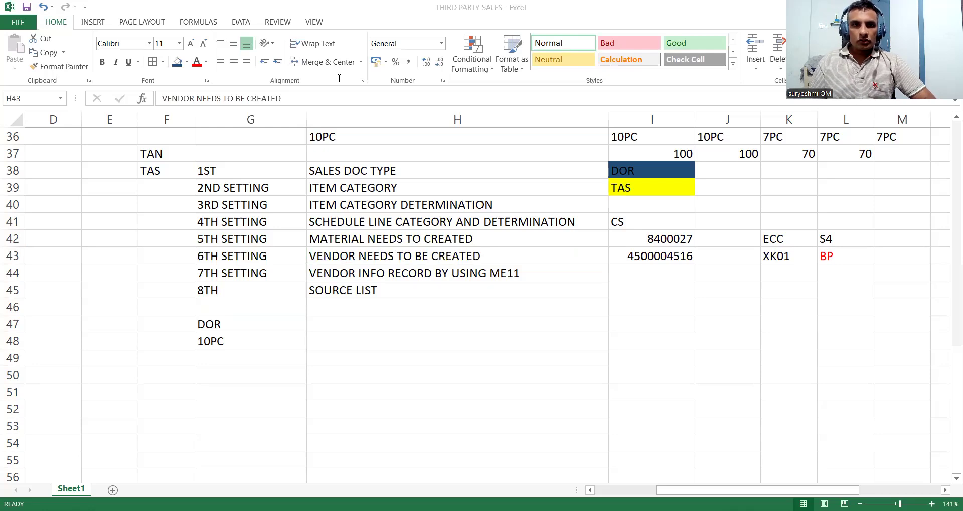
pyautogui.hotkey('alt', 'Tab')
pyautogui.write('/NV')
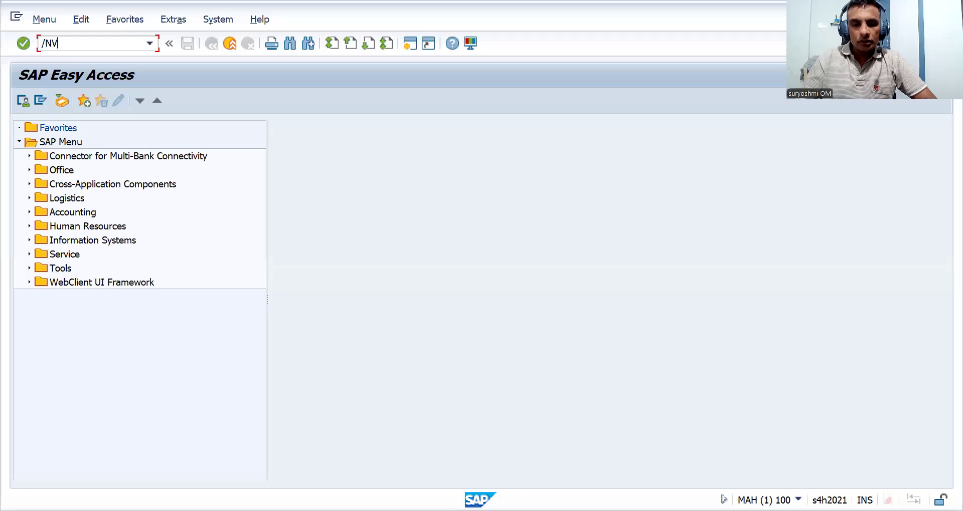
pyautogui.write('A01')
pyautogui.press('Return')
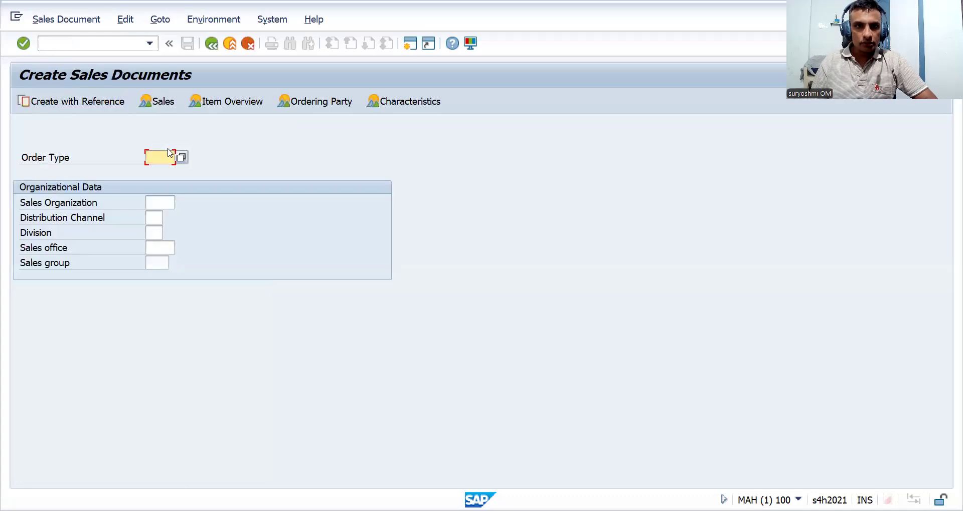
pyautogui.write('dor')
pyautogui.press('Return')
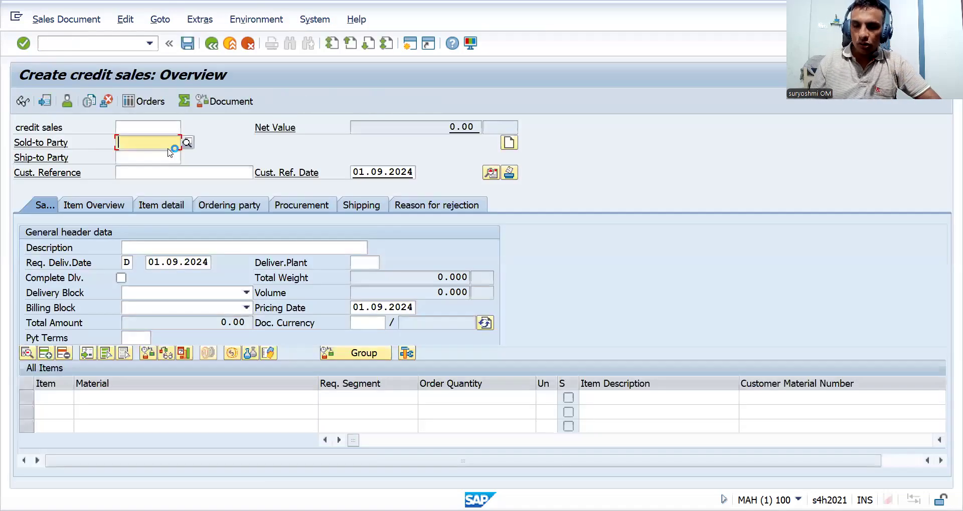
# Enter the customer number as sold-to party and set the customer reference to TP SALES TEST1.
pyautogui.click(168, 152)
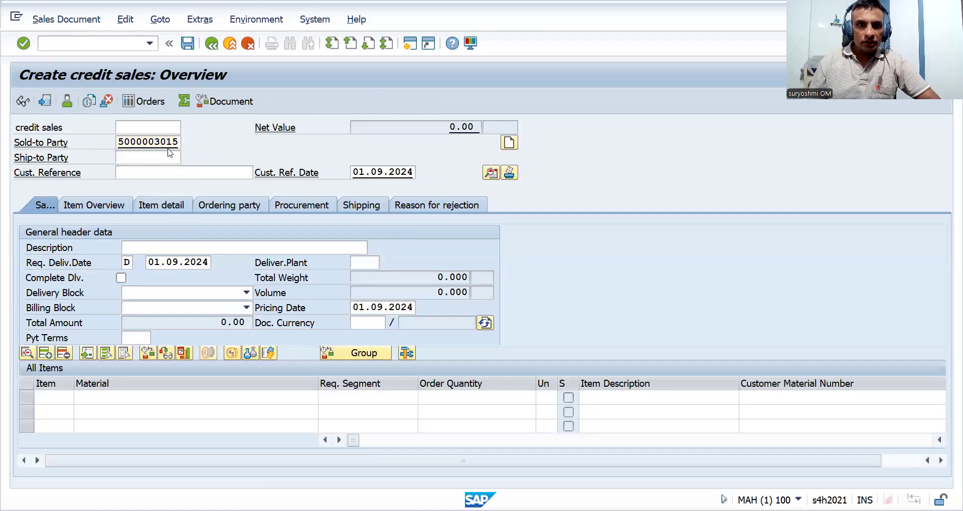
pyautogui.press('Return')
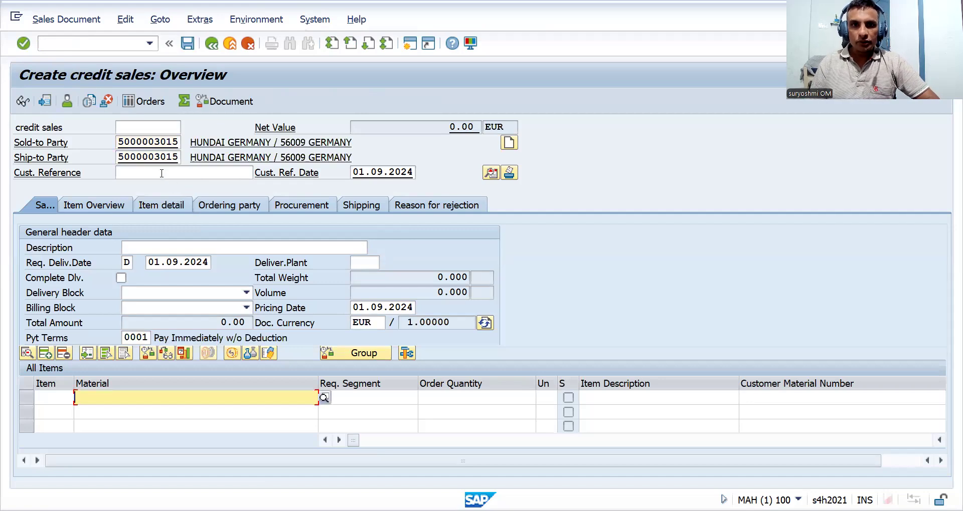
pyautogui.click(162, 174)
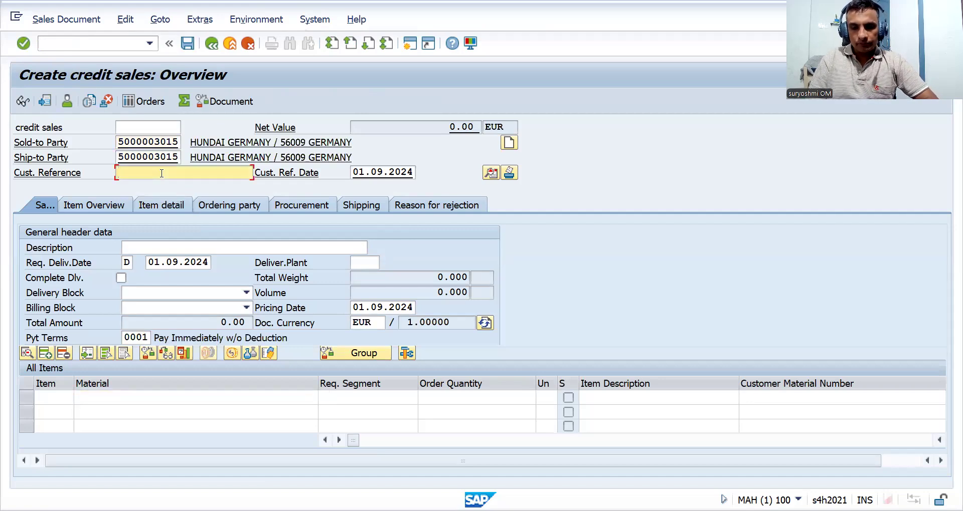
pyautogui.write('TP')
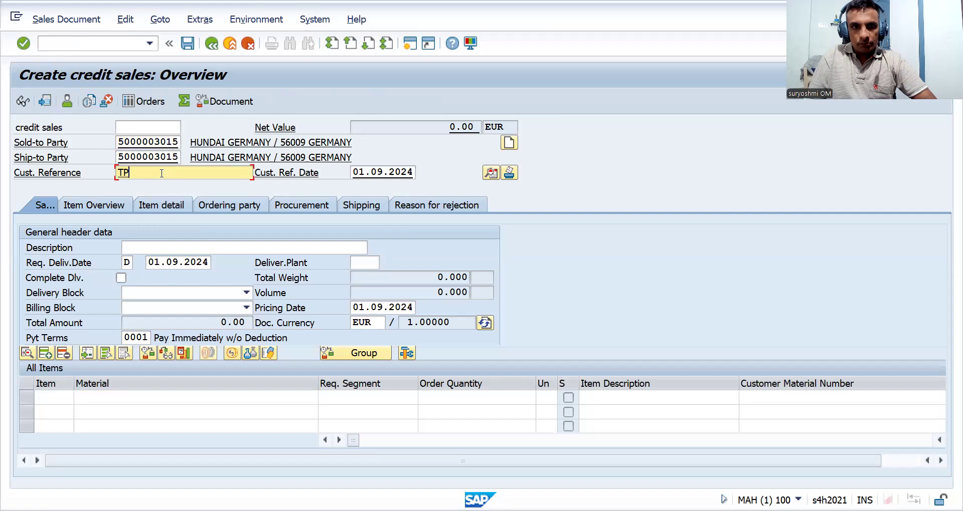
pyautogui.write(' SALES TEST1')
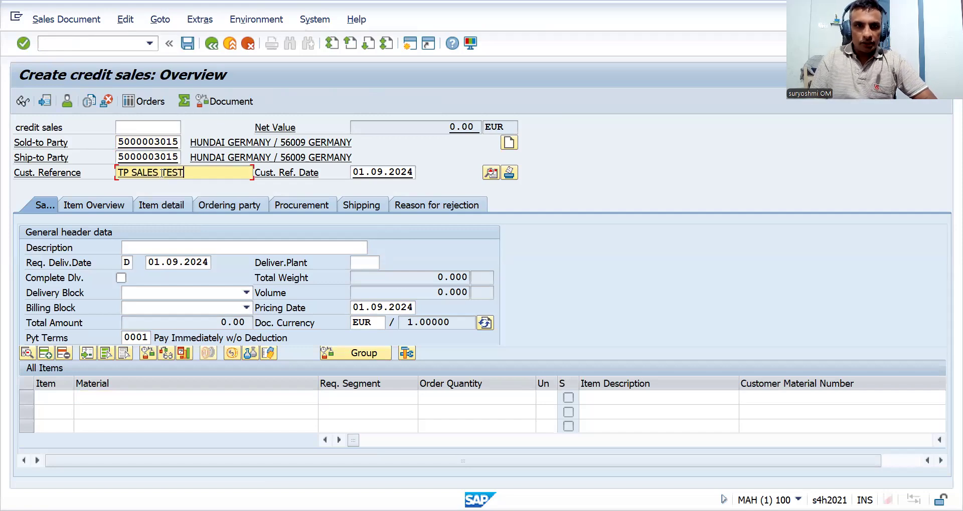
# Copy material number 8400027 from cell I42 of the Excel sheet into the order's first item and set its quantity to 10.
pyautogui.click(101, 399)
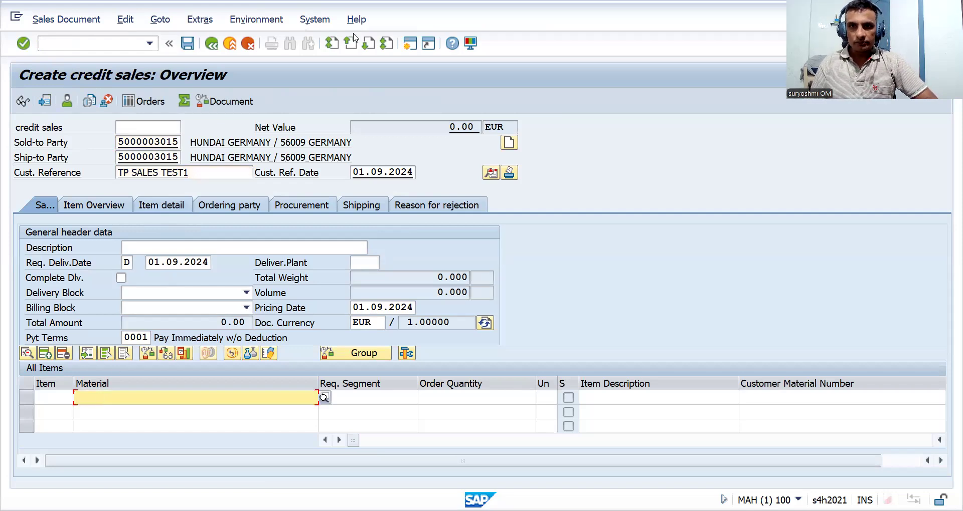
pyautogui.hotkey('alt', 'Tab')
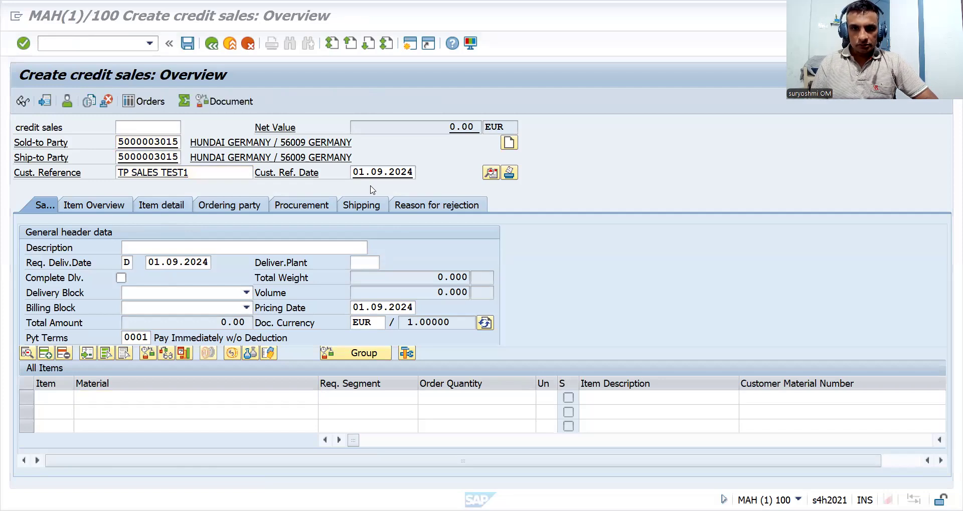
pyautogui.hotkey('alt', 'Tab')
pyautogui.click(651, 240)
pyautogui.hotkey('ctrl', 'c')
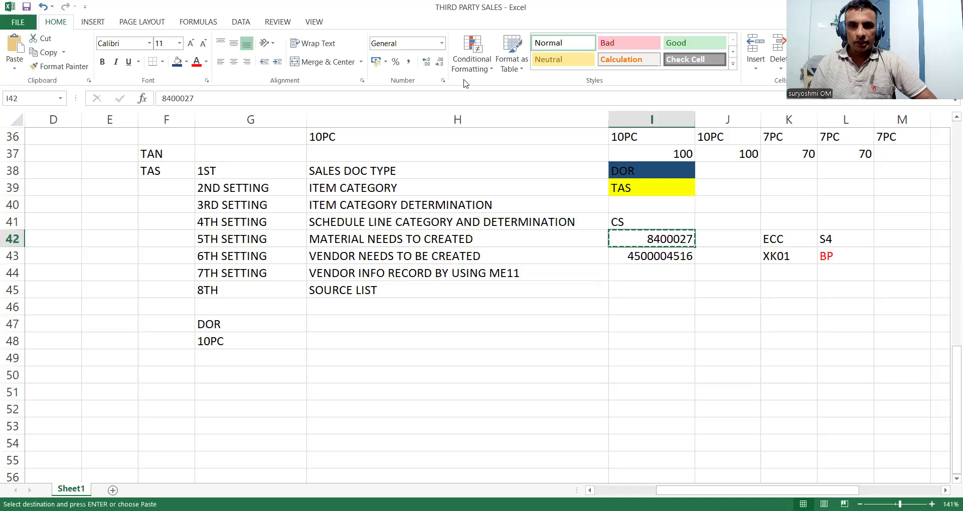
pyautogui.hotkey('alt', 'Tab')
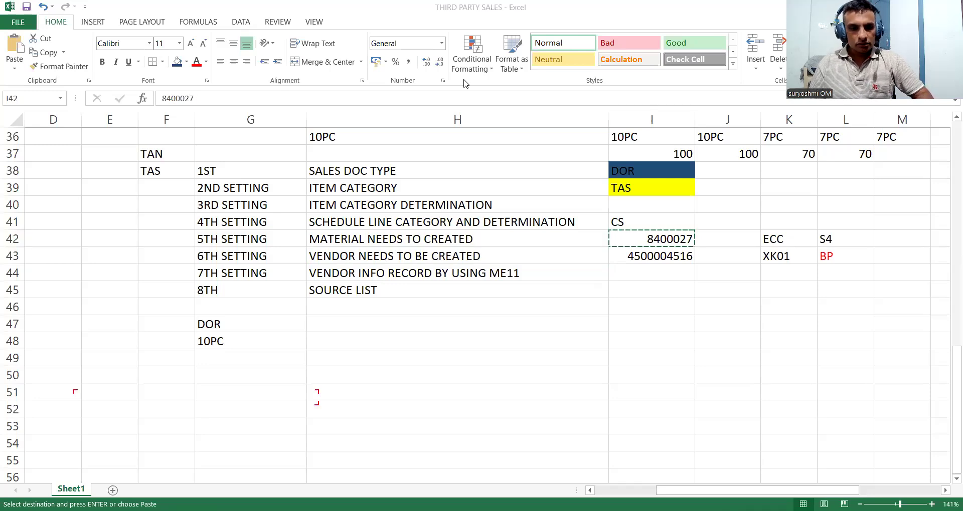
pyautogui.hotkey('ctrl', 'v')
pyautogui.press('Tab')
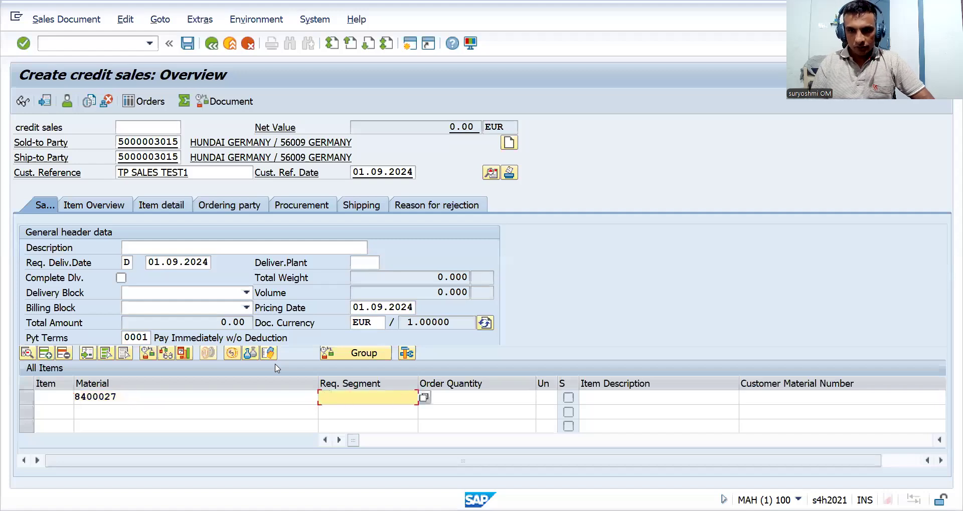
pyautogui.press('Tab')
pyautogui.write('10')
pyautogui.press('Return')
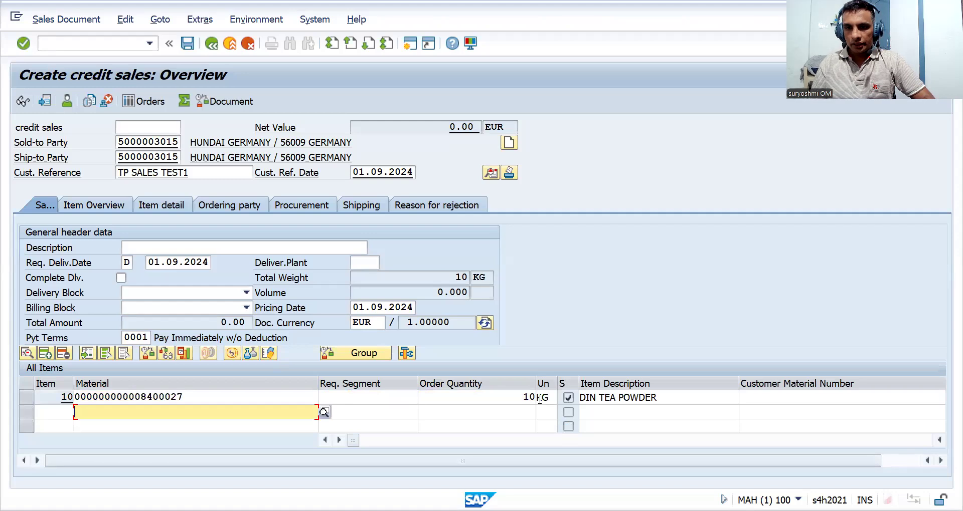
# Check the first item's item category and the schedule line categories in its item data.
pyautogui.click(492, 398)
pyautogui.press('Tab')
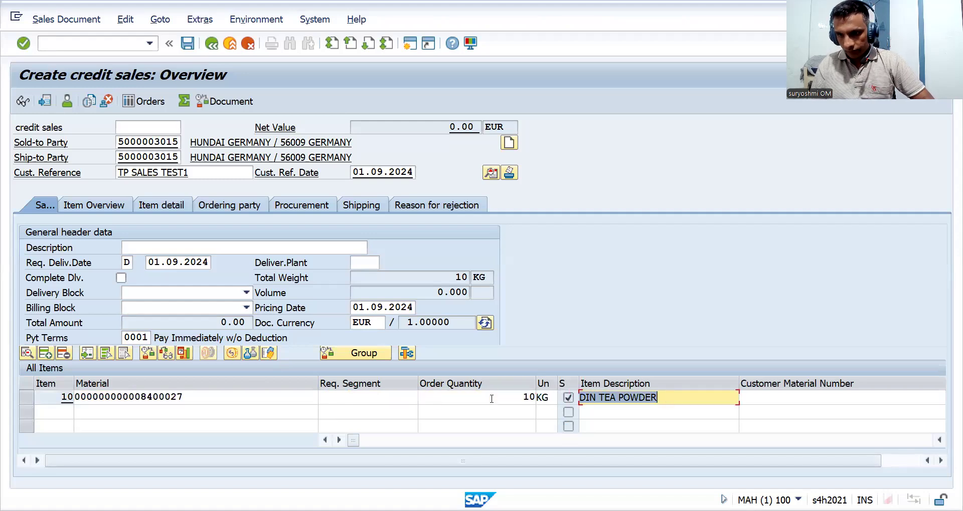
pyautogui.press('Tab')
pyautogui.press('Tab')
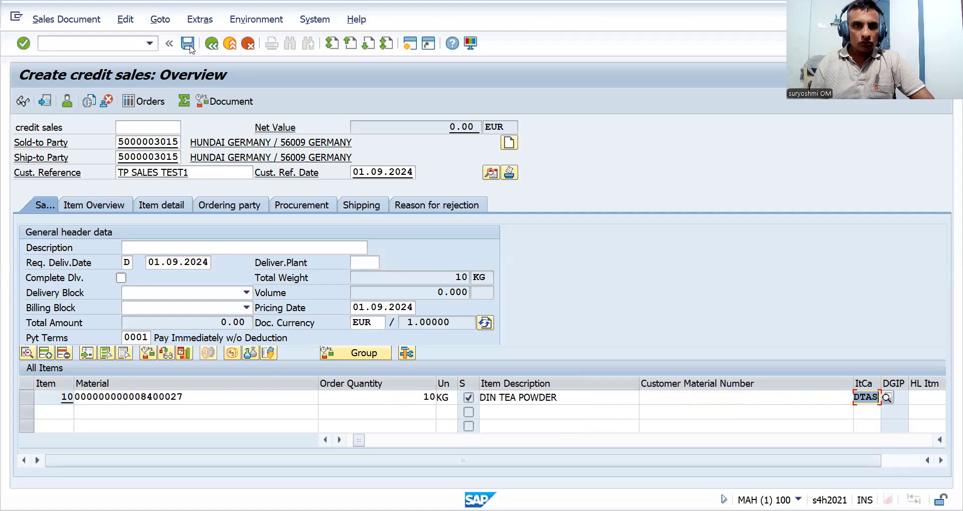
pyautogui.doubleClick(380, 401)
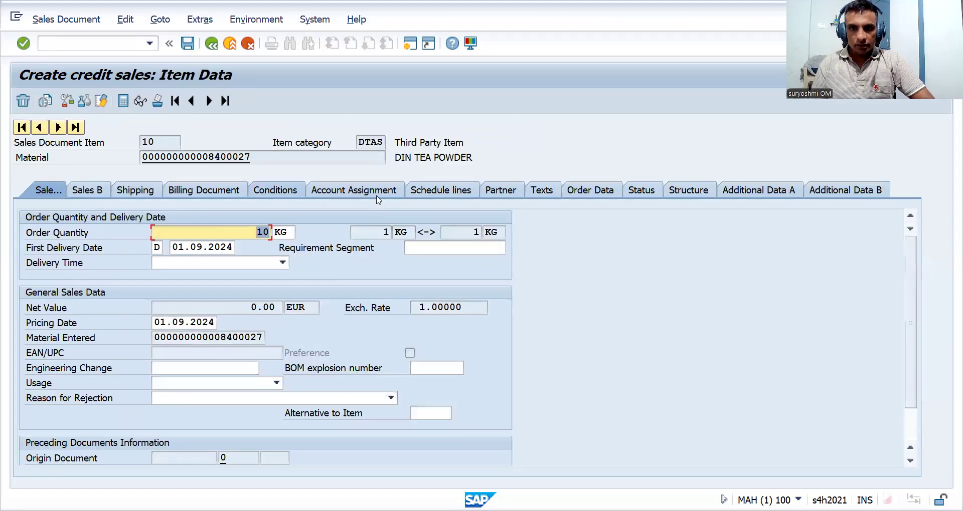
pyautogui.click(424, 199)
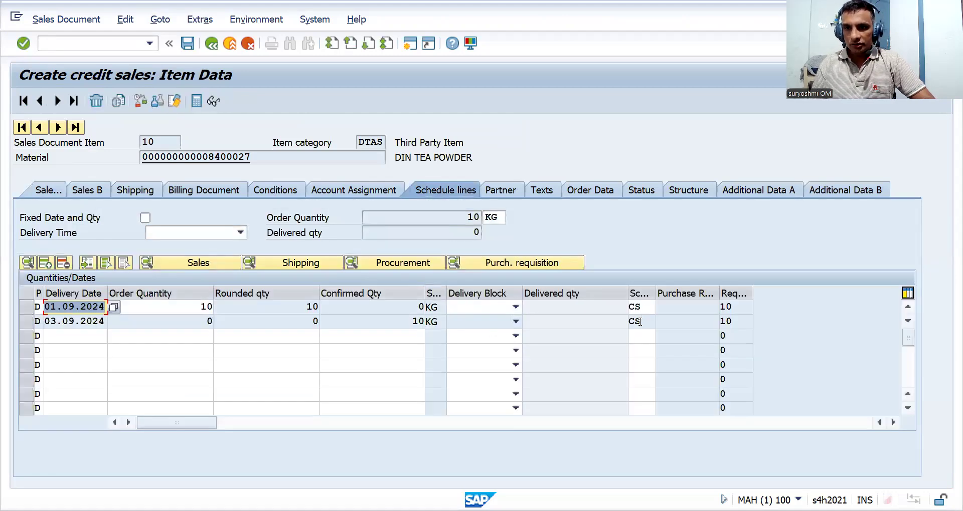
pyautogui.click(634, 321)
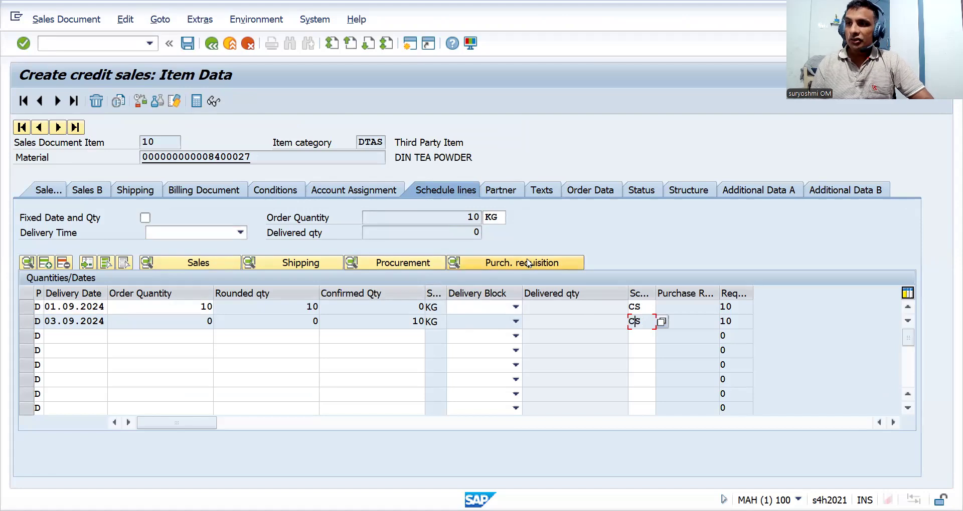
# Open the schedule line's purchase requisition and review its quantity, material, document type, fixed vendor, info record, plant, account assignment and item category.
pyautogui.click(513, 266)
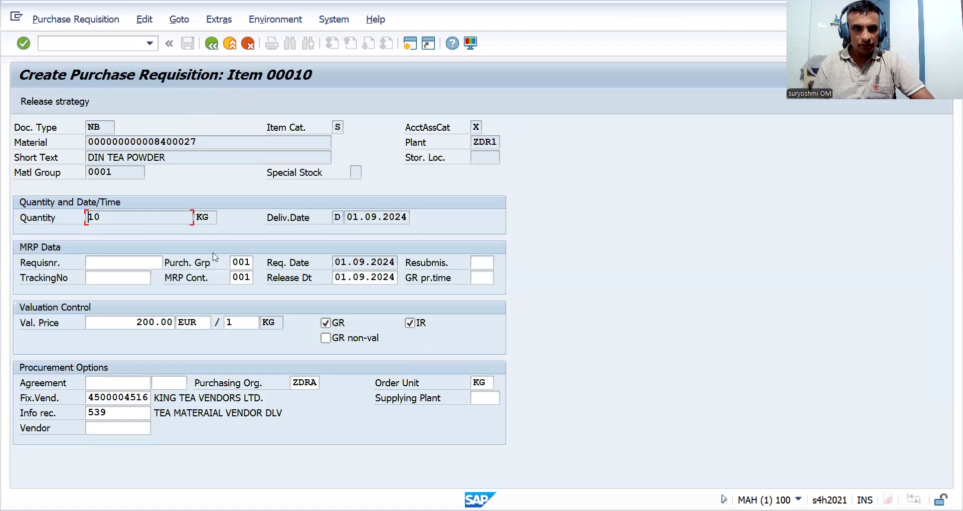
pyautogui.click(109, 214)
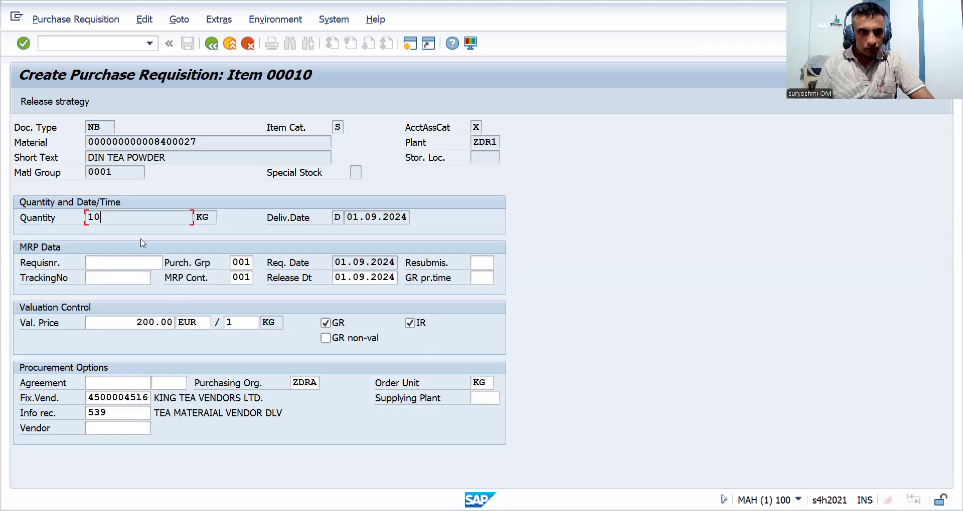
pyautogui.click(112, 142)
pyautogui.click(102, 125)
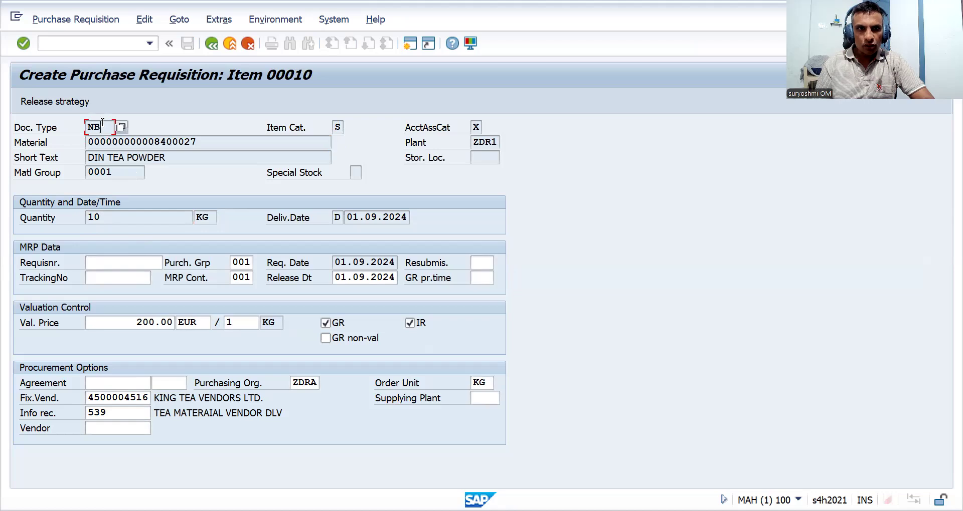
pyautogui.click(116, 397)
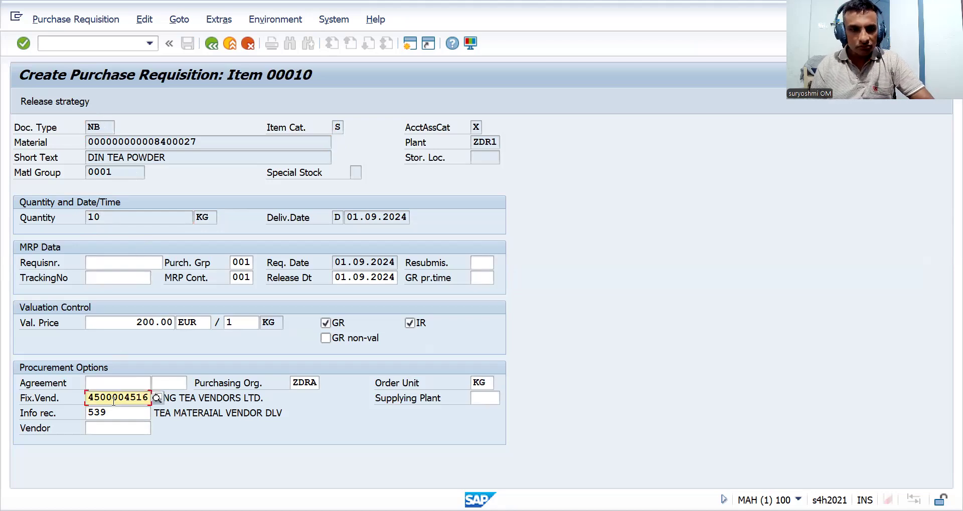
pyautogui.click(109, 414)
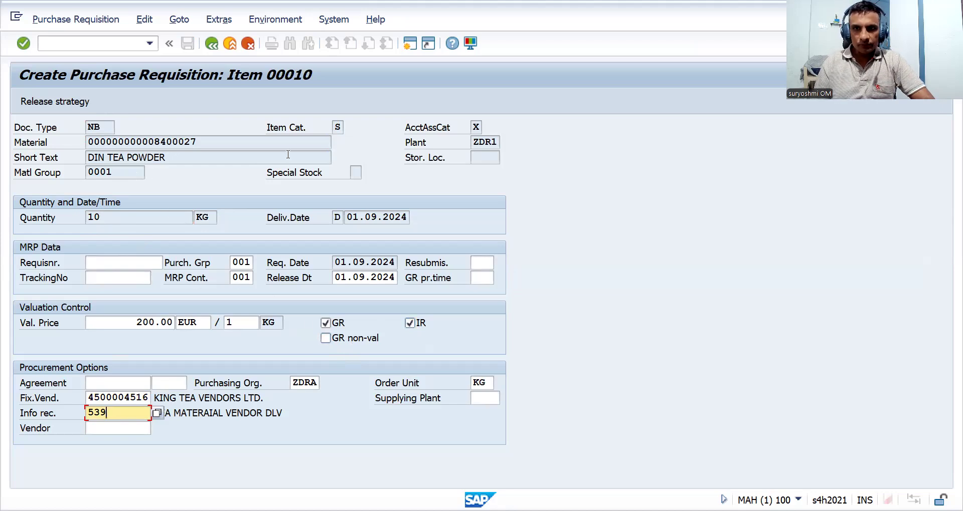
pyautogui.click(492, 143)
pyautogui.click(475, 127)
pyautogui.click(337, 127)
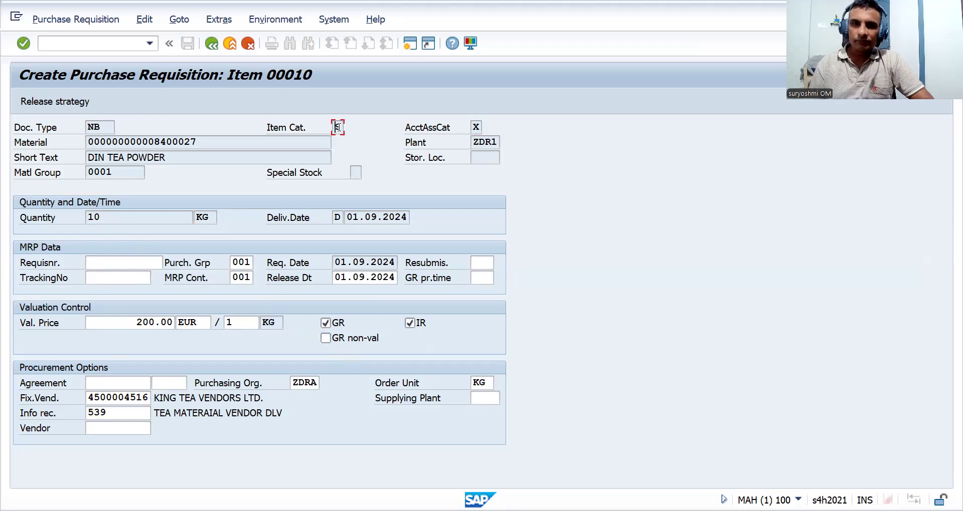
# Leave the purchase requisition and save the sales order.
pyautogui.click(210, 45)
pyautogui.click(192, 46)
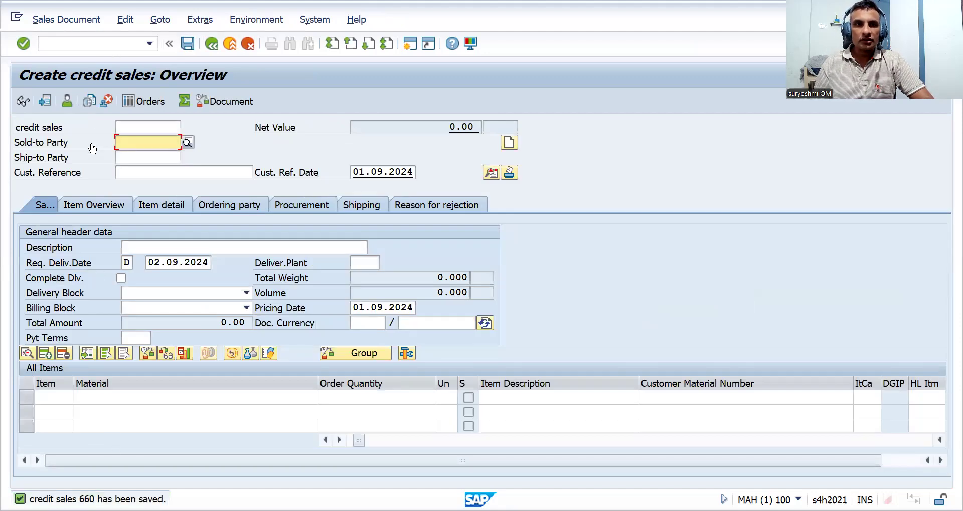
# Display the saved sales order with transaction VA03 and open the schedule lines of item 10.
pyautogui.click(86, 45)
pyautogui.write('/')
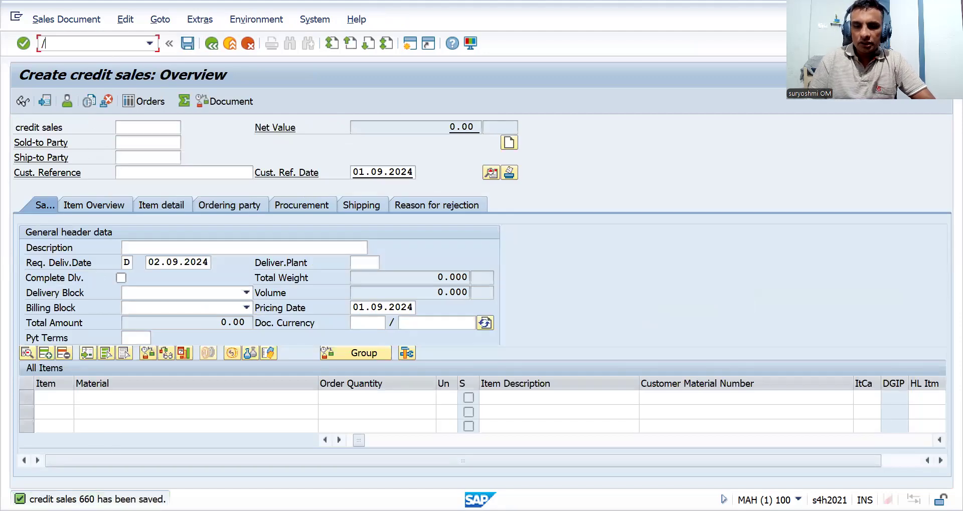
pyautogui.write('NVA03')
pyautogui.press('Return')
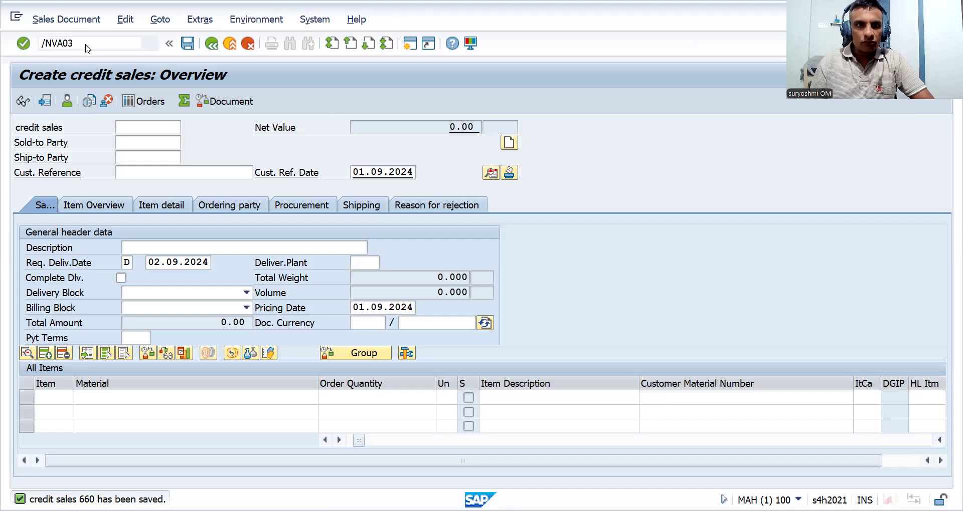
pyautogui.press('Return')
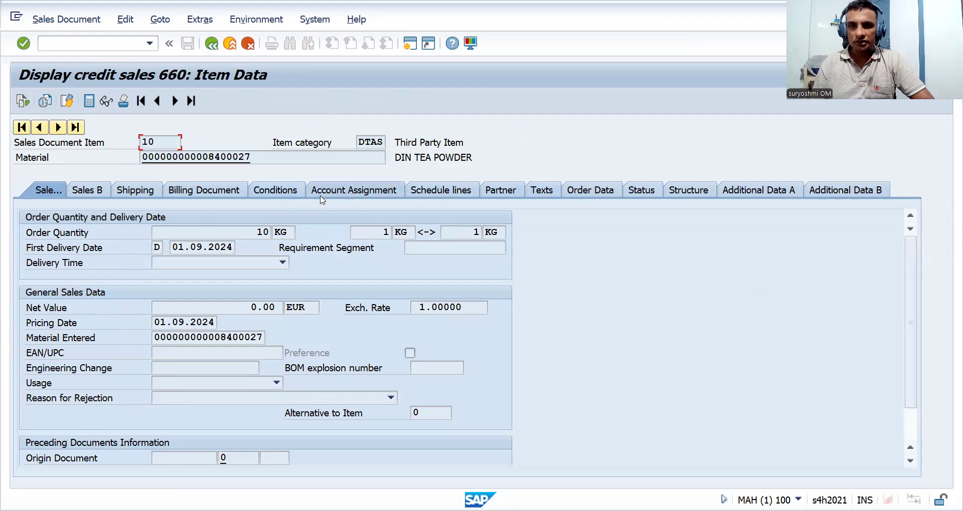
pyautogui.click(447, 193)
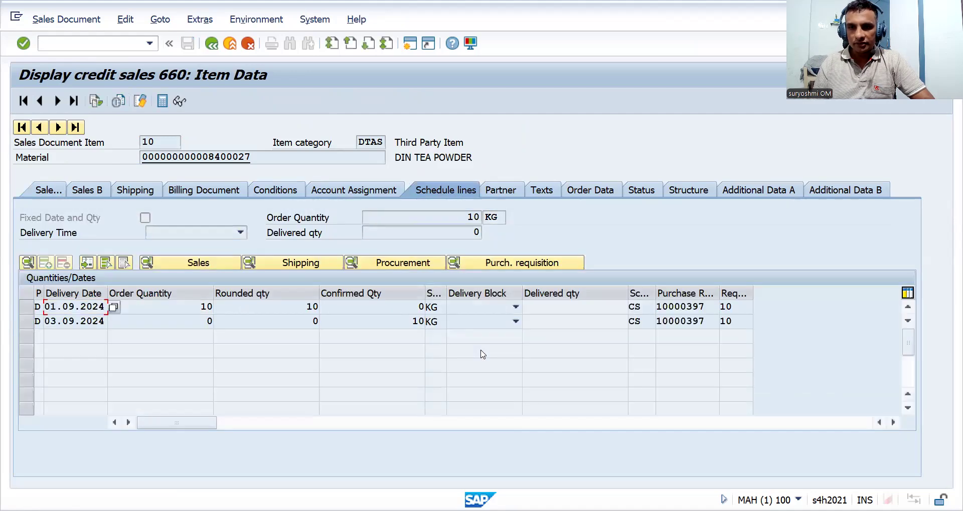
# Copy purchase requisition number 10000397 from the second schedule line and open a new SAP session.
pyautogui.moveTo(657, 321); pyautogui.dragTo(705, 321)
pyautogui.click(705, 321)
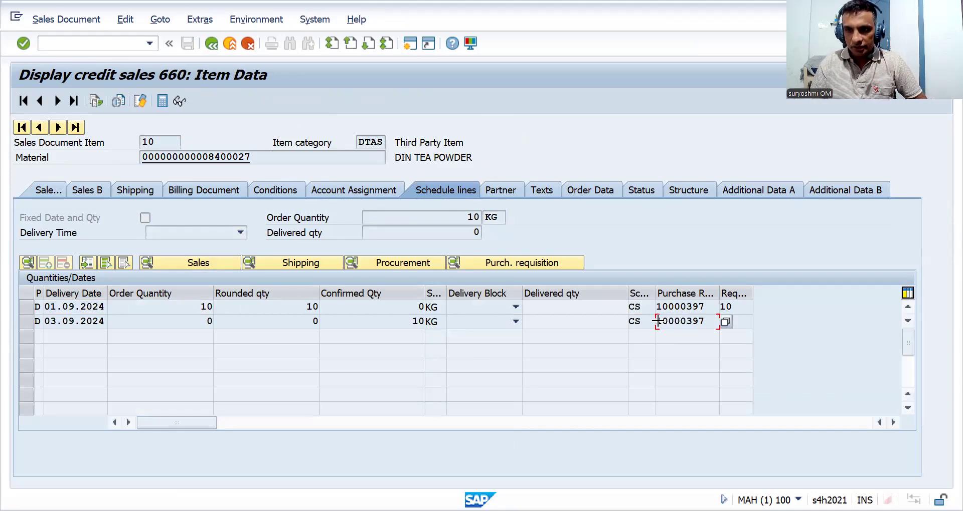
pyautogui.hotkey('ctrl', 'y')
pyautogui.moveTo(657, 321); pyautogui.dragTo(712, 324)
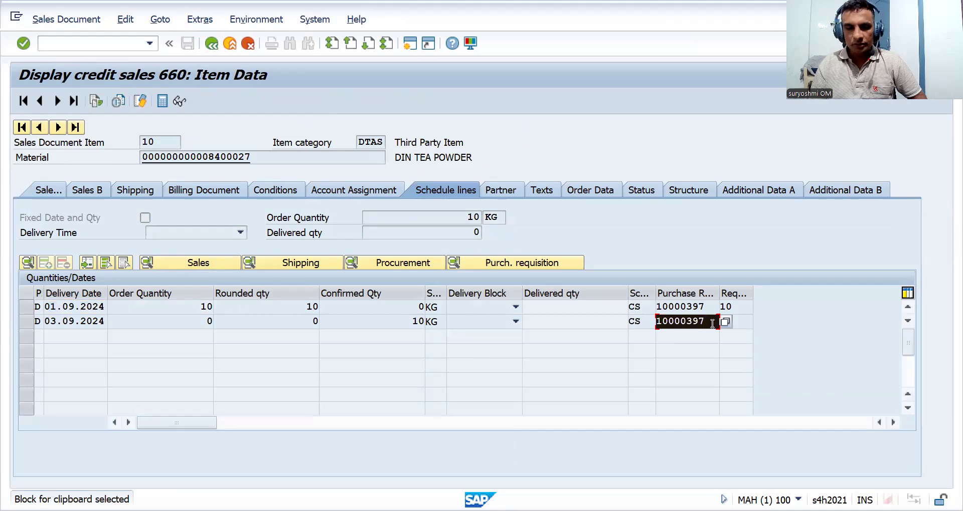
pyautogui.hotkey('ctrl', 'c')
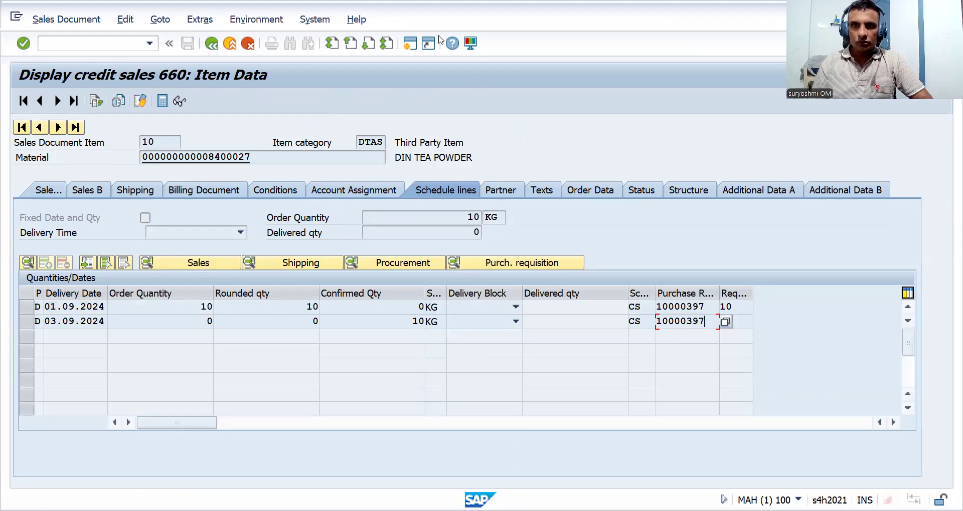
pyautogui.click(410, 43)
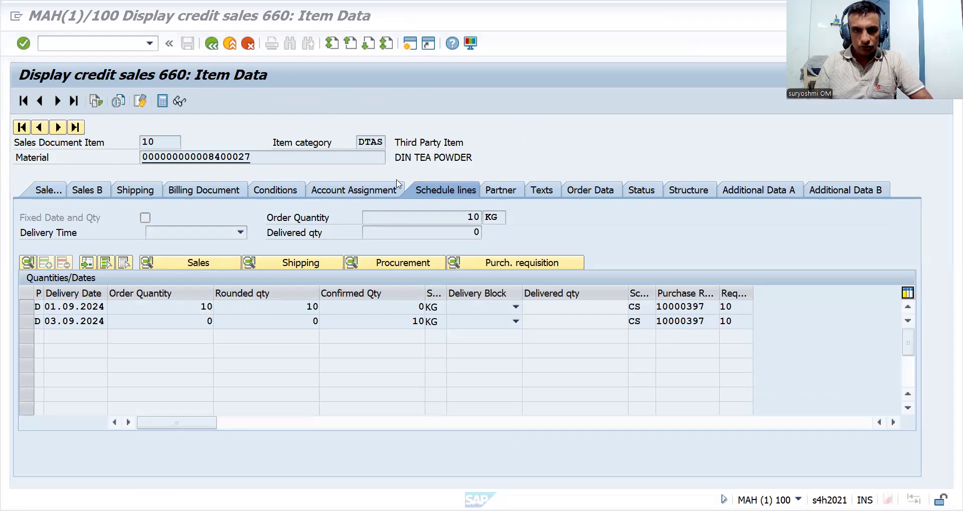
# Switch to the Excel sheet and enter PR in cell H47 and 10PC in cell H48.
pyautogui.hotkey('alt', 'Tab')
pyautogui.click(280, 324)
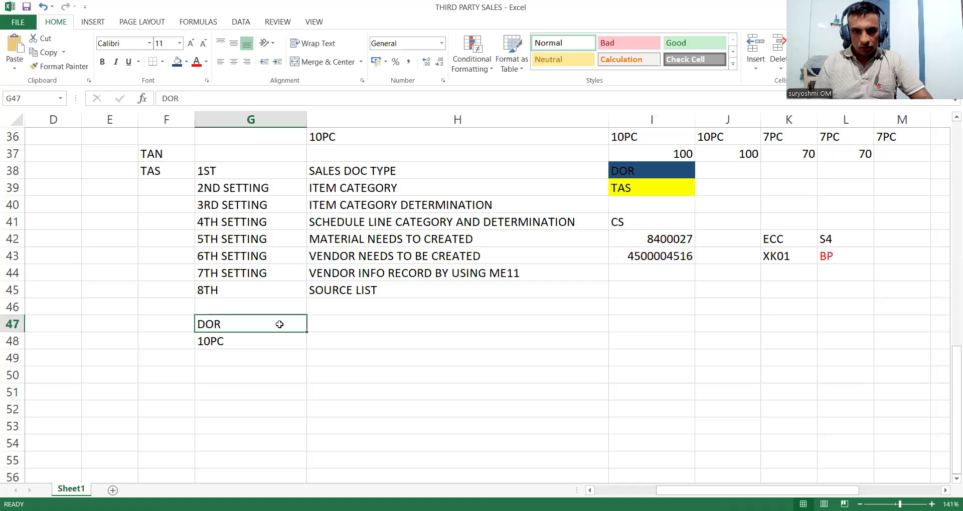
pyautogui.click(332, 325)
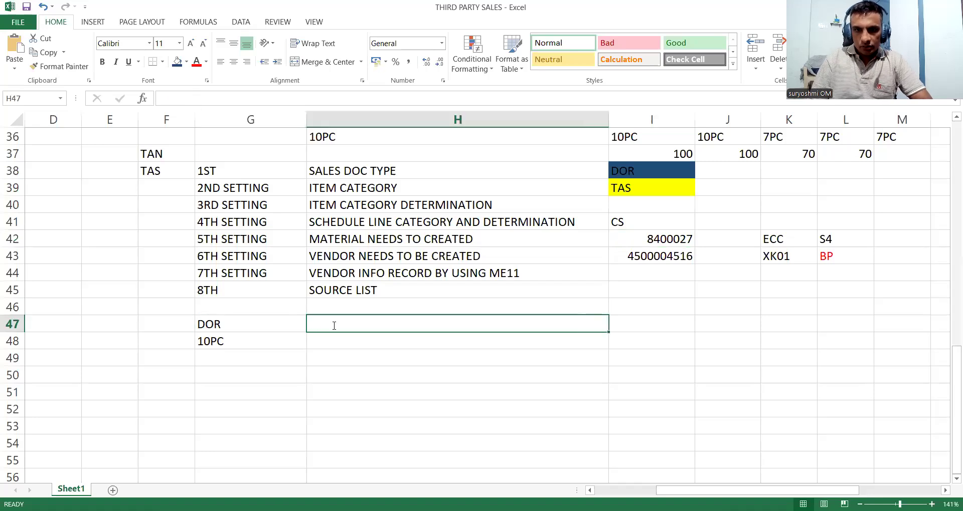
pyautogui.write('PR')
pyautogui.press('Return')
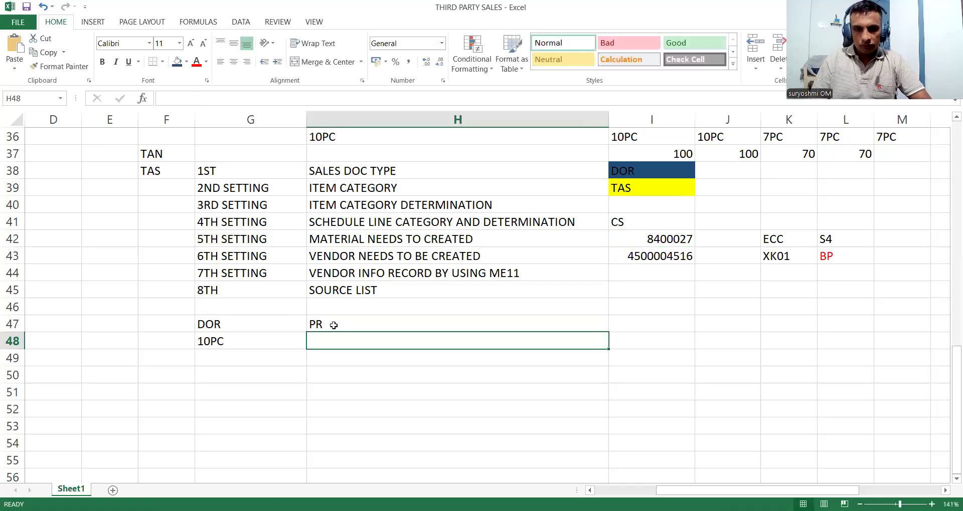
pyautogui.write('10PC')
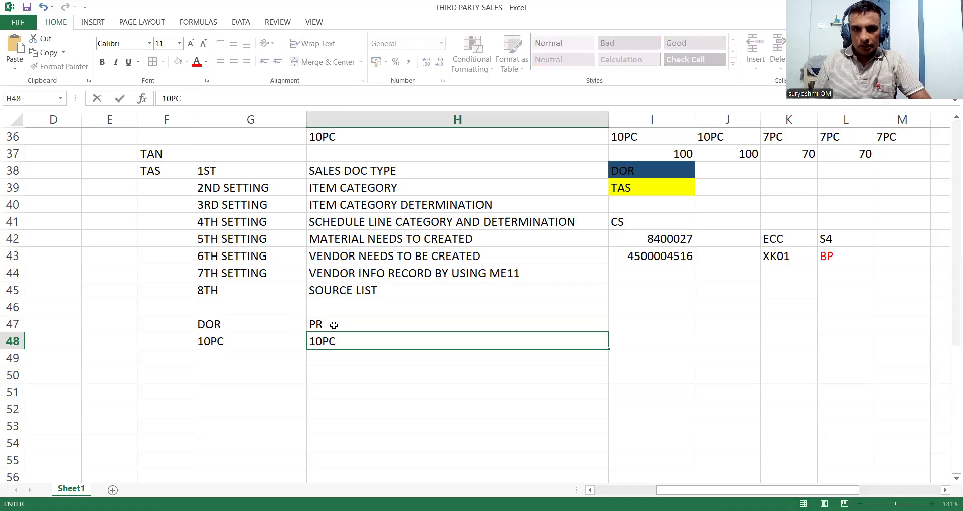
pyautogui.click(334, 326)
pyautogui.press('Right')
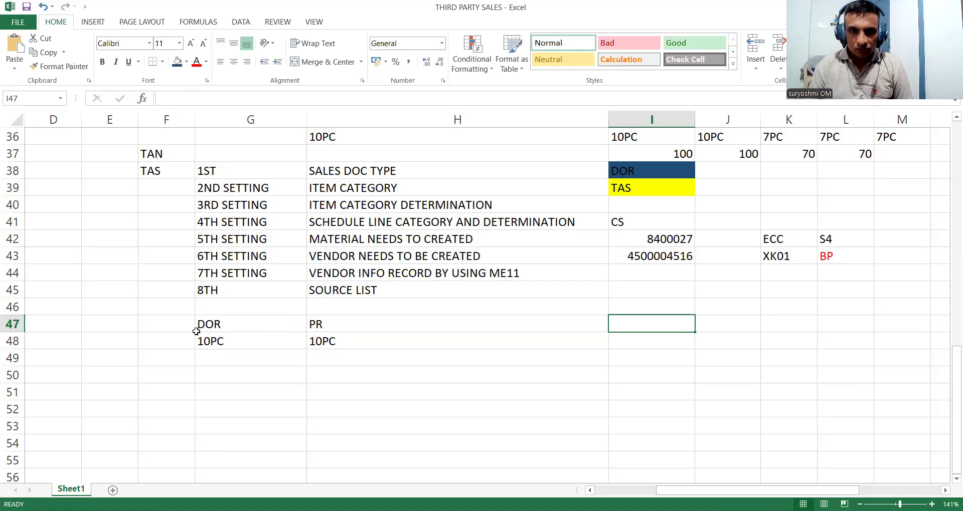
pyautogui.click(170, 332)
pyautogui.click(231, 330)
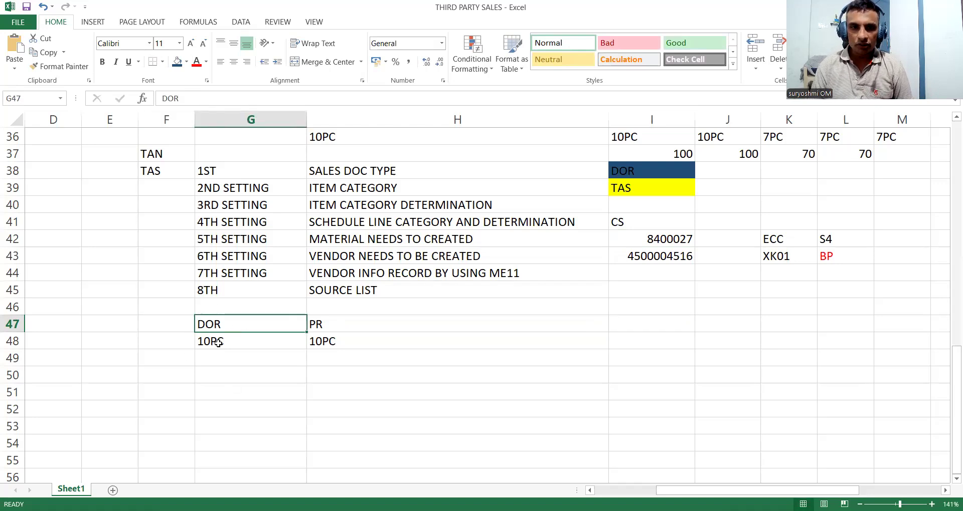
pyautogui.click(218, 343)
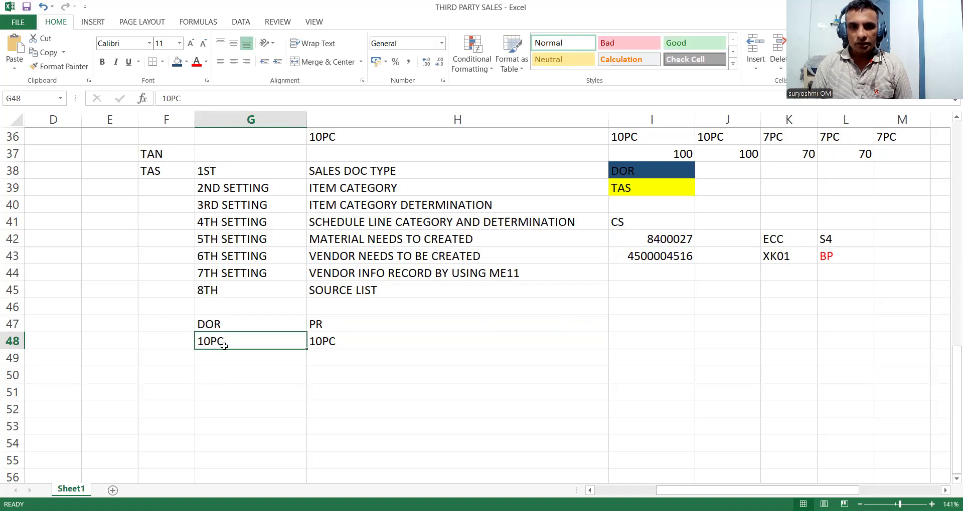
pyautogui.click(334, 327)
pyautogui.click(334, 341)
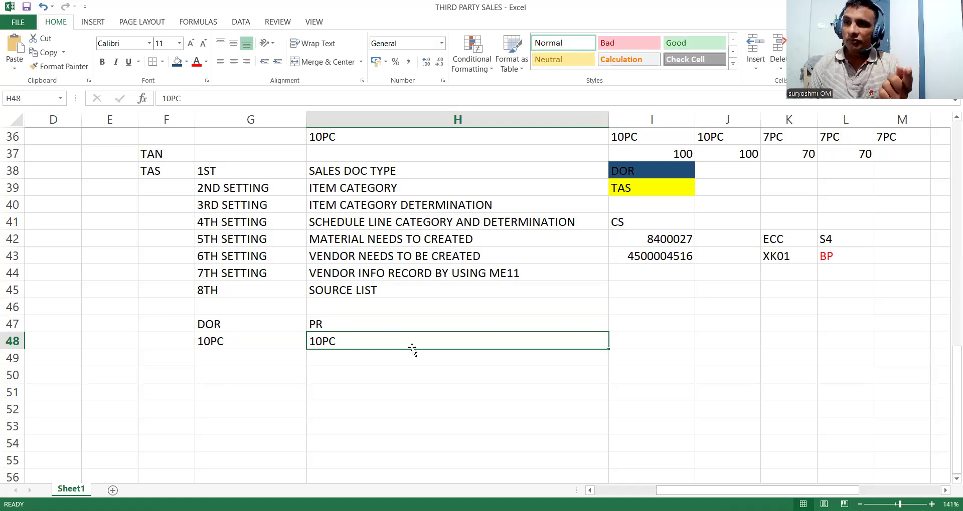
# Fill the vendor number cell I43 with light green.
pyautogui.click(640, 258)
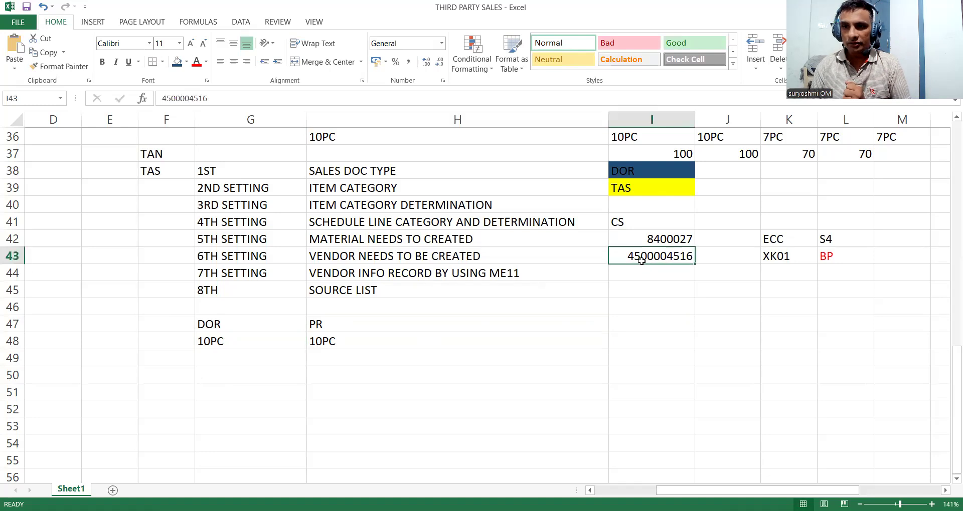
pyautogui.click(186, 62)
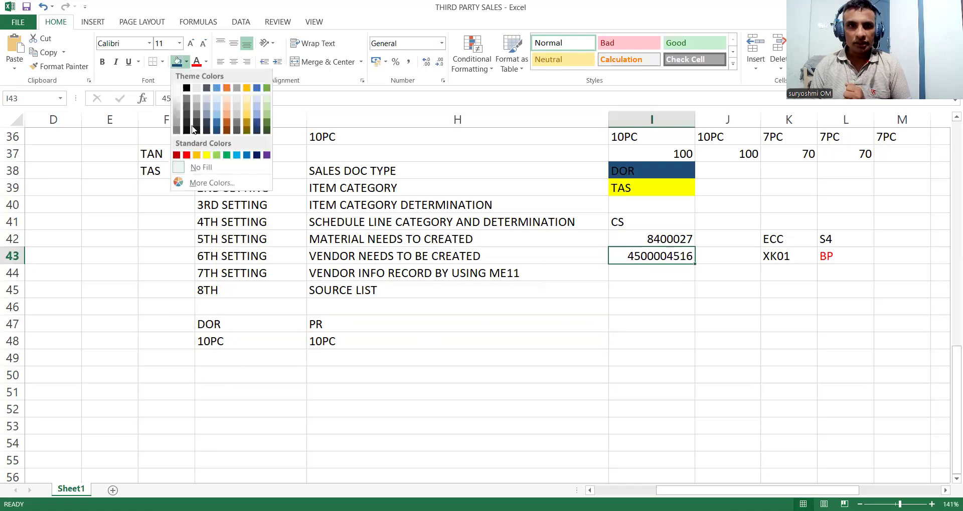
pyautogui.click(216, 157)
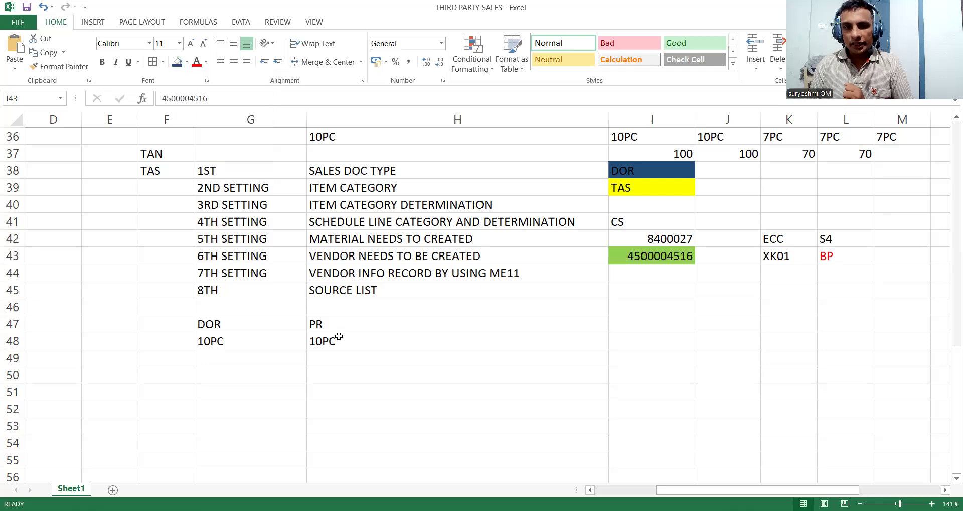
# Enter PO in cell I47 and 10PC in cell I48.
pyautogui.click(338, 341)
pyautogui.click(627, 327)
pyautogui.write('PO')
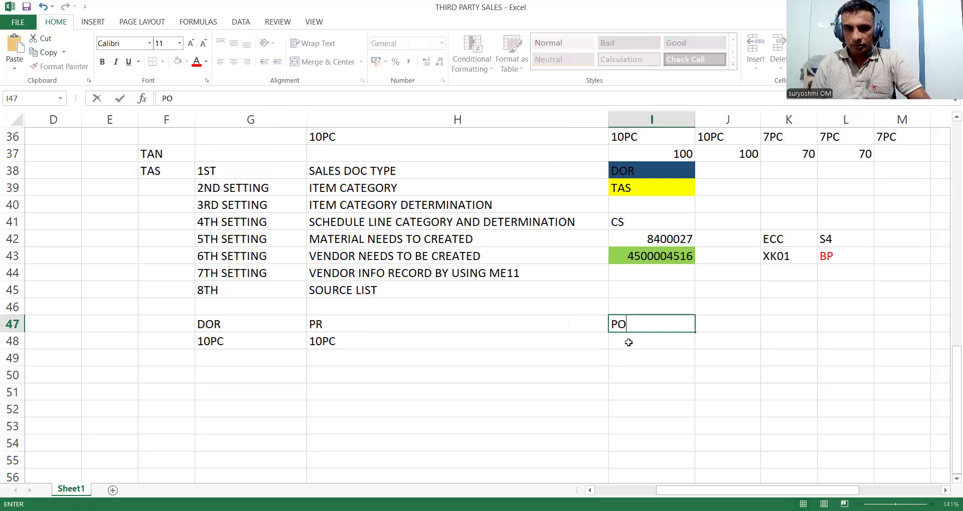
pyautogui.click(628, 341)
pyautogui.write('10PC')
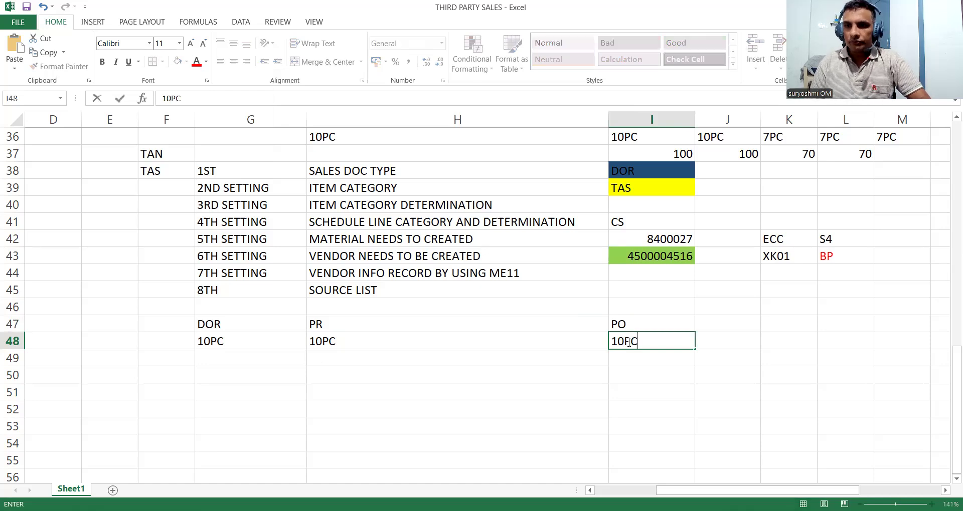
pyautogui.click(589, 354)
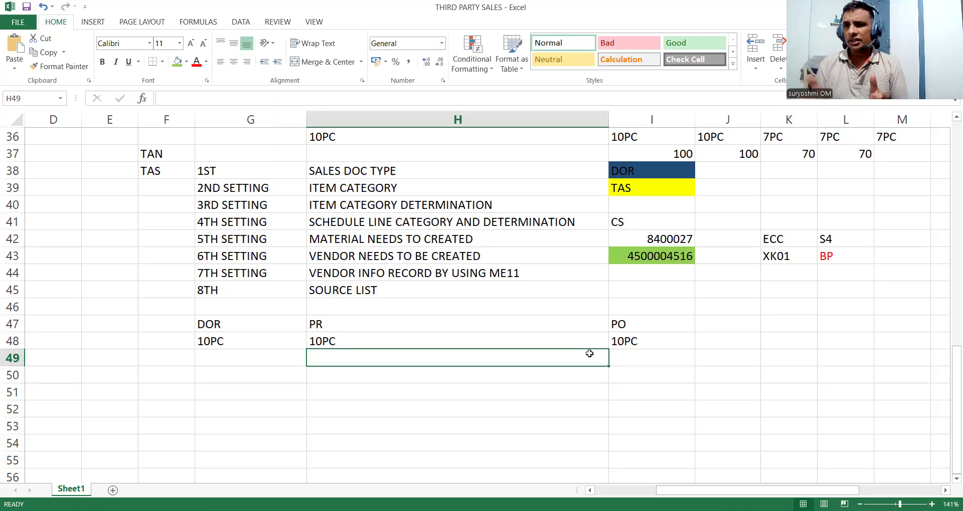
pyautogui.click(500, 330)
pyautogui.click(639, 346)
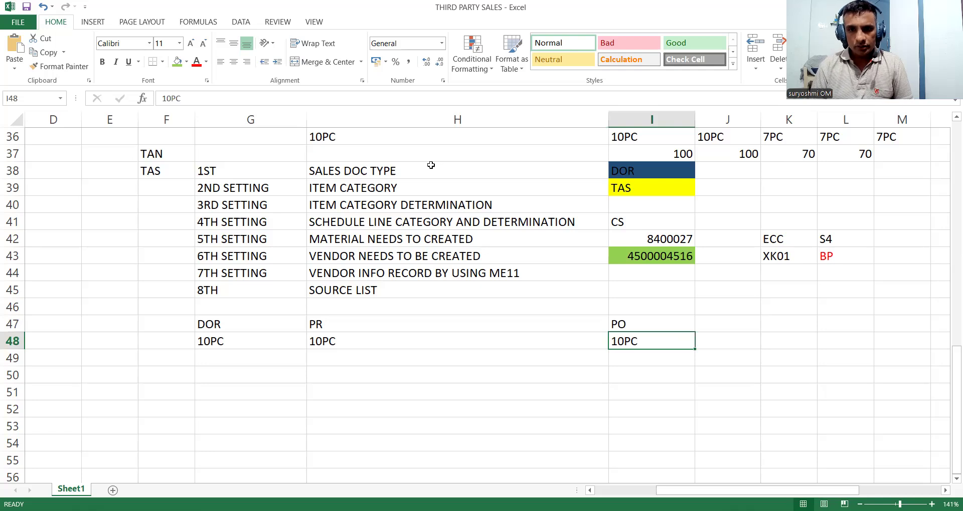
# Switch to SAP, open the second schedule line's details and check its schedule line category and confirmed, order and required quantities.
pyautogui.hotkey('alt', 'Tab')
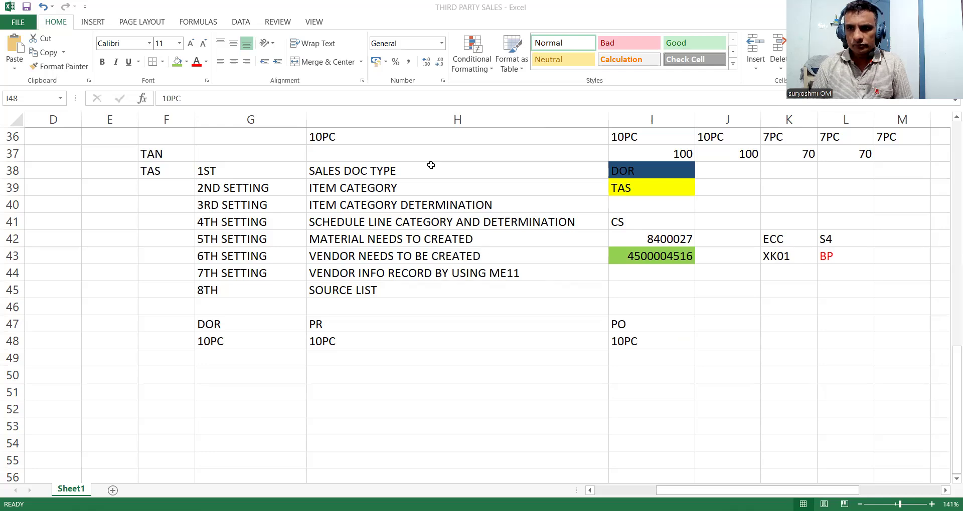
pyautogui.click(679, 321)
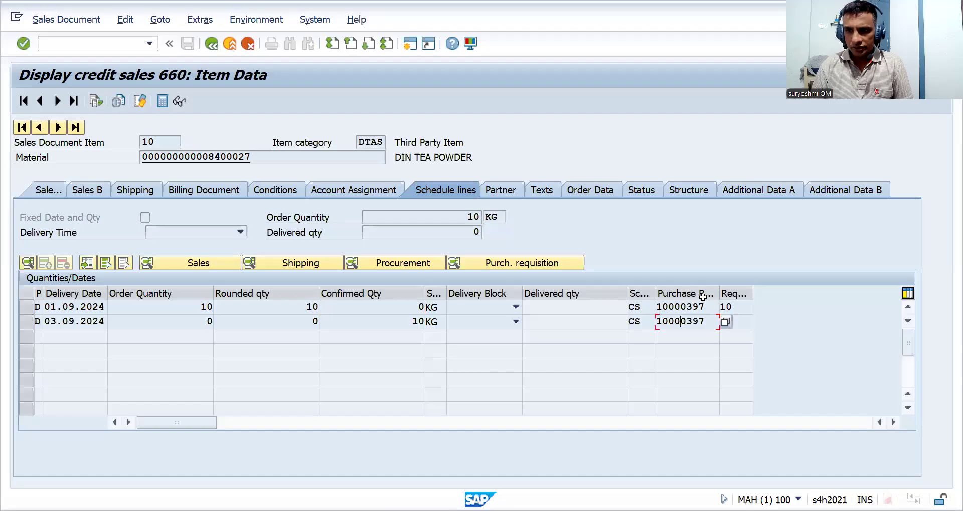
pyautogui.doubleClick(671, 322)
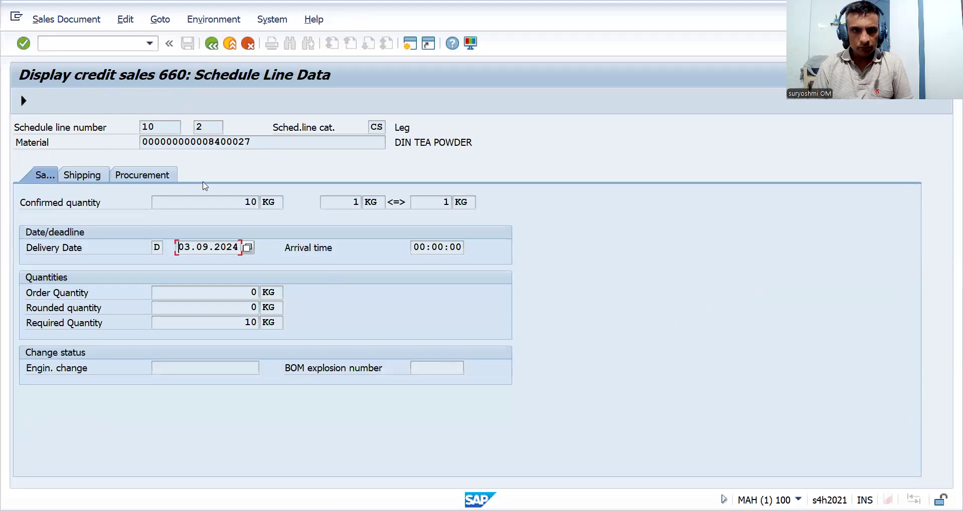
pyautogui.click(374, 127)
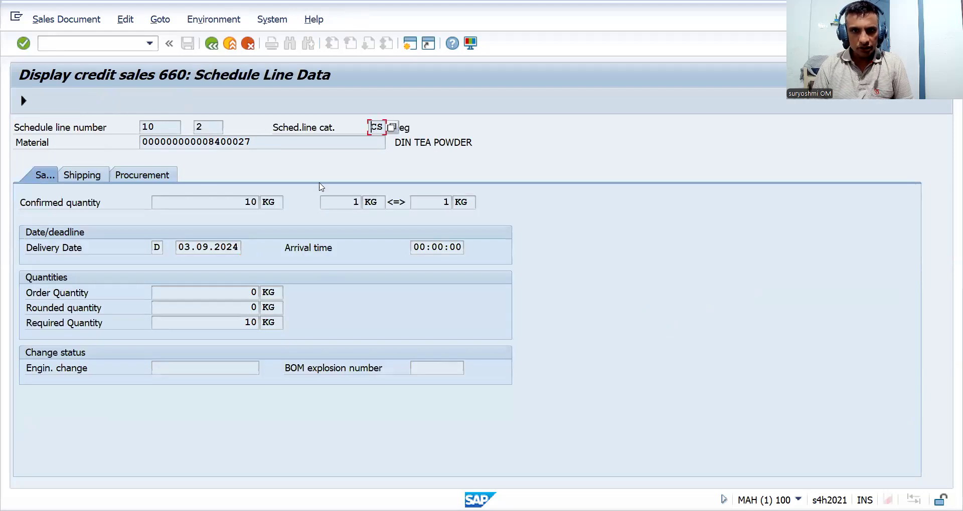
pyautogui.click(245, 204)
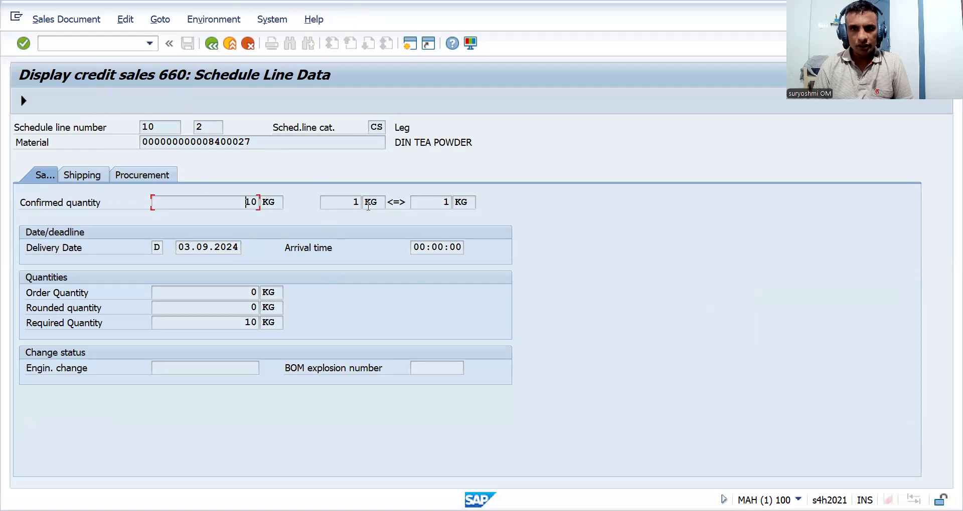
pyautogui.click(199, 293)
pyautogui.click(209, 319)
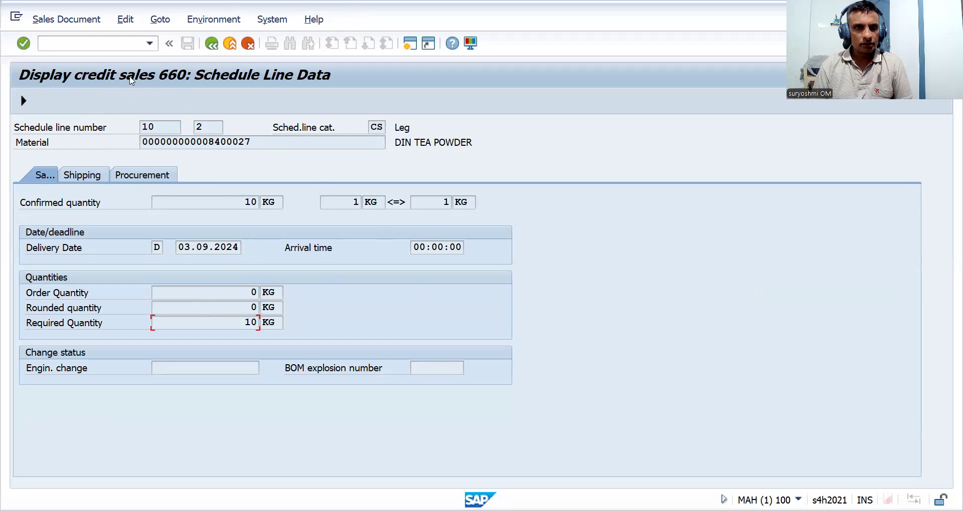
# Leave the schedule line details and display the sales order's document flow.
pyautogui.click(107, 43)
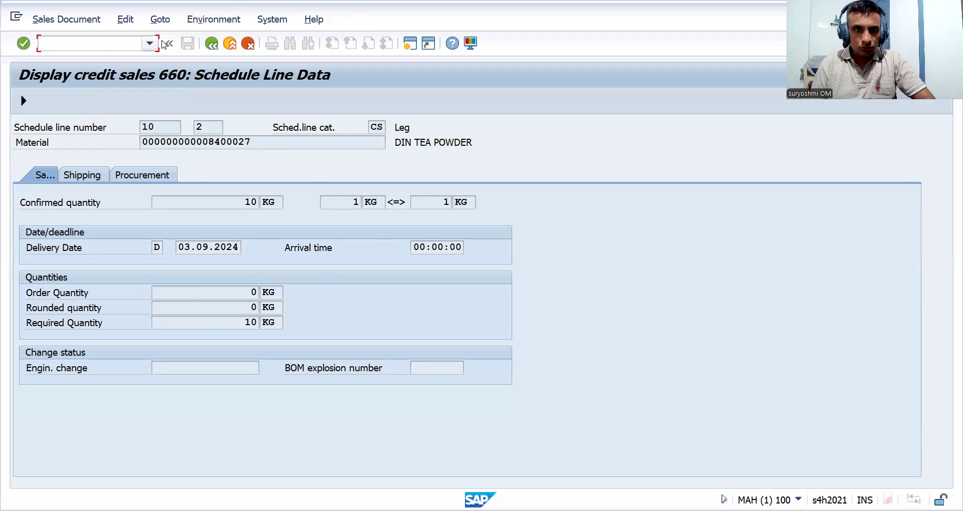
pyautogui.click(210, 44)
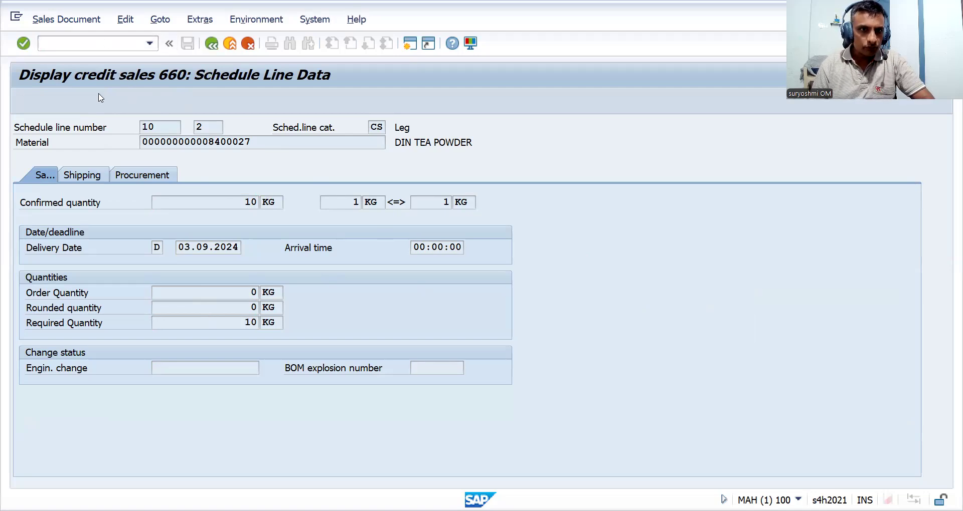
pyautogui.click(96, 101)
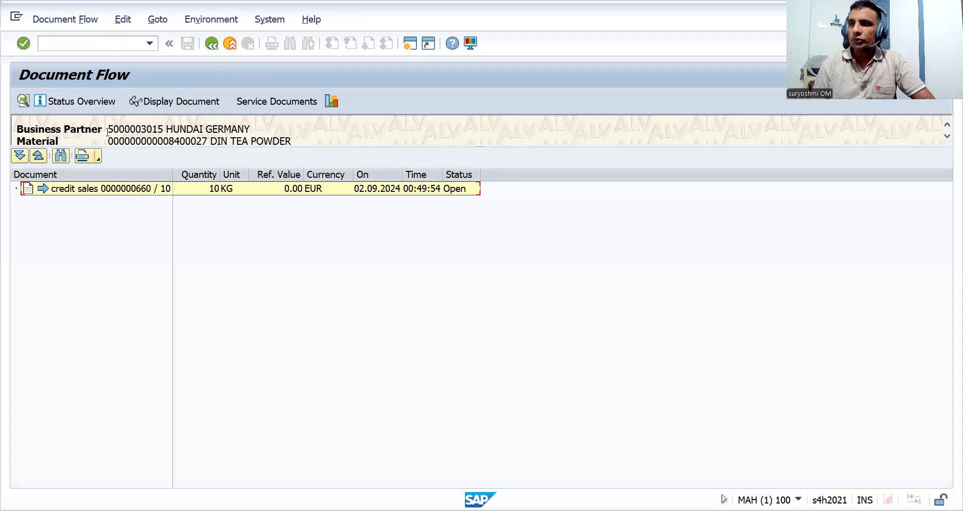
# Open transaction ME57 and enter the sales order's purchase requisition number as the selection criterion.
pyautogui.click(60, 47)
pyautogui.write('/NME57')
pyautogui.press('Return')
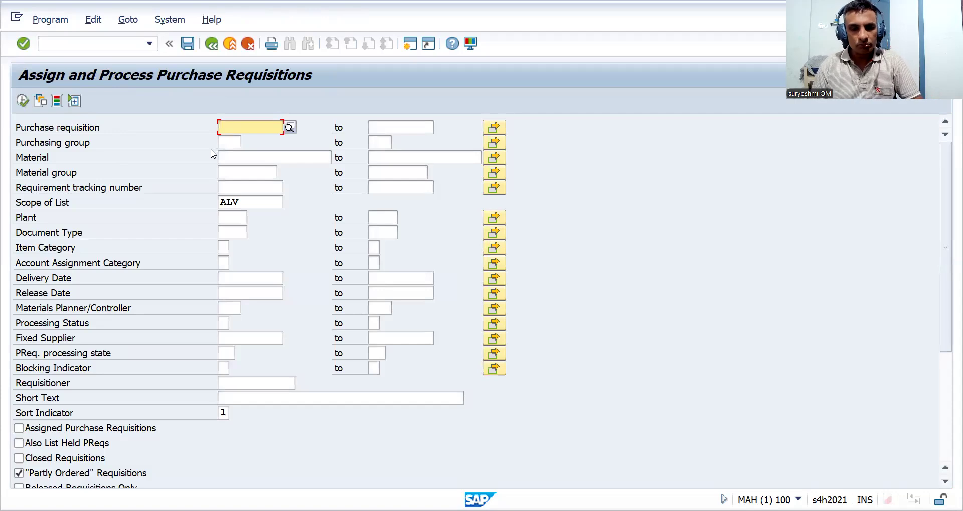
pyautogui.write('10000397')
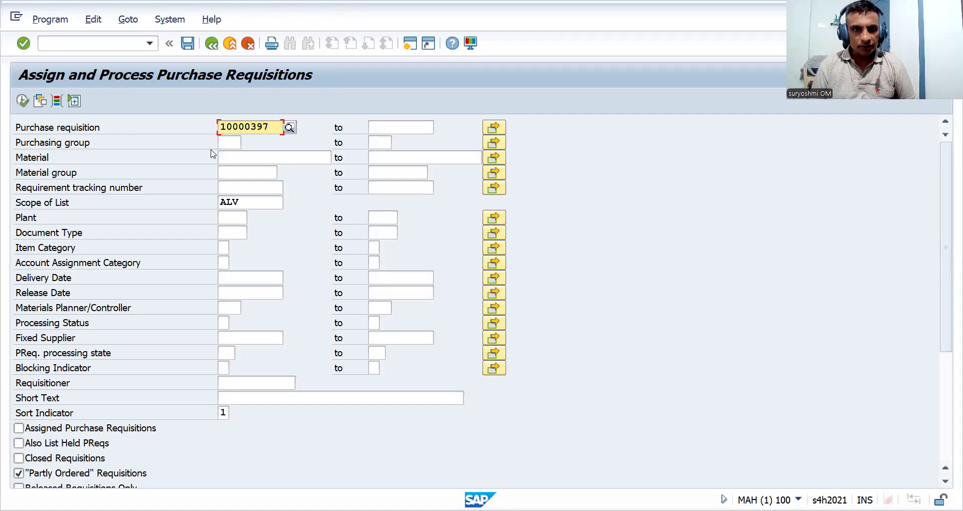
# Set the scope of list to A and include assigned purchase requisitions in the selection.
pyautogui.click(251, 202)
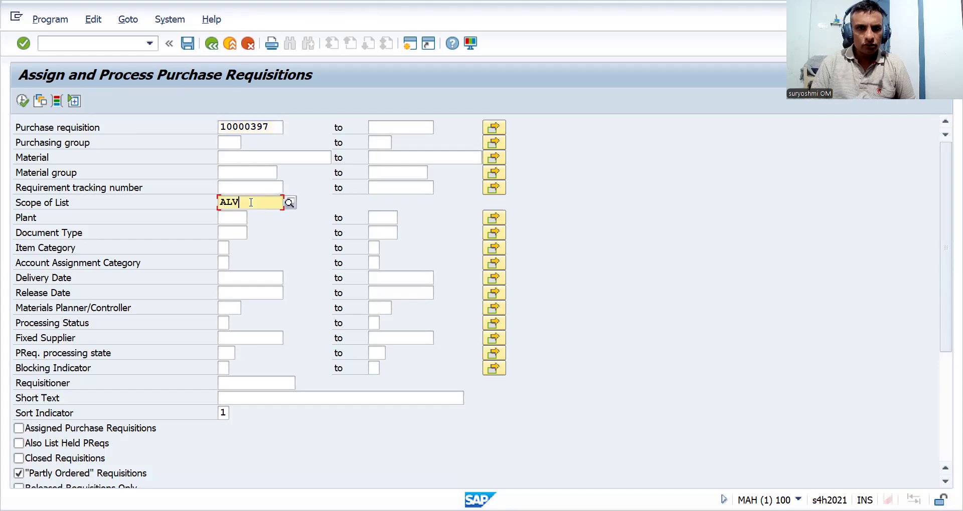
pyautogui.press('BackSpace')
pyautogui.press('BackSpace')
pyautogui.press('BackSpace')
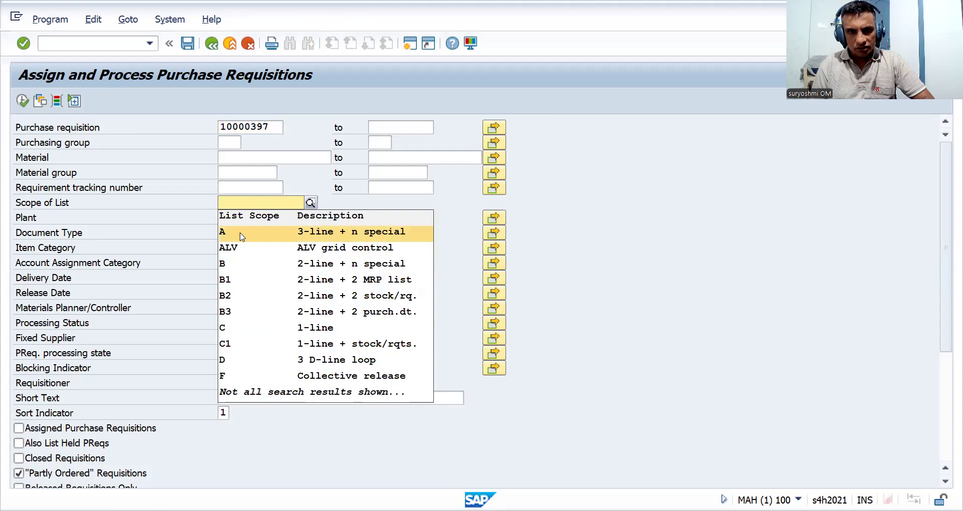
pyautogui.click(242, 234)
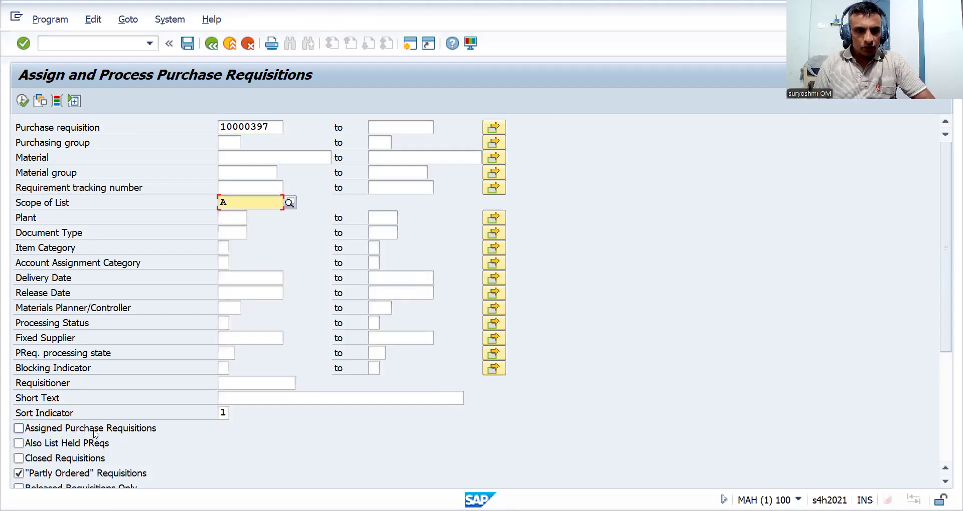
pyautogui.click(19, 429)
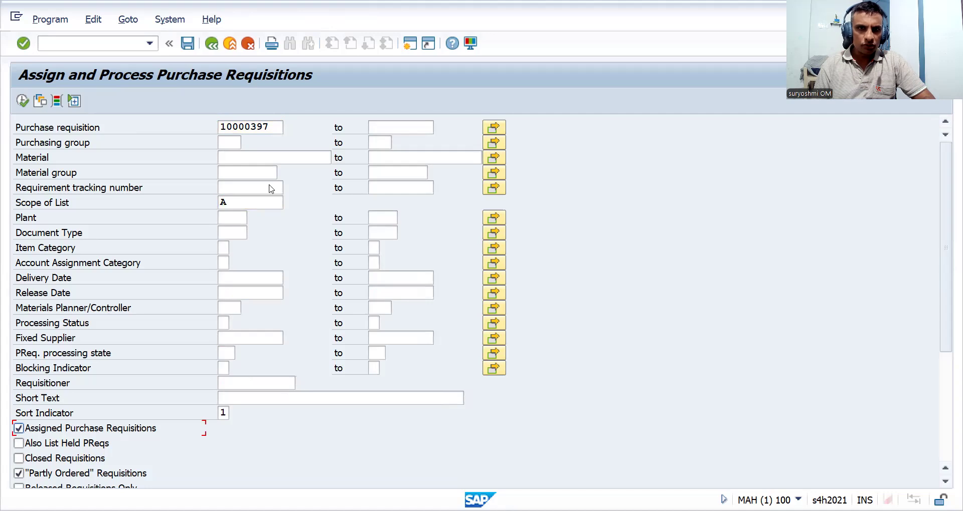
# Run the purchase requisition selection, leaving the purchasing group and material criteria empty.
pyautogui.click(249, 127)
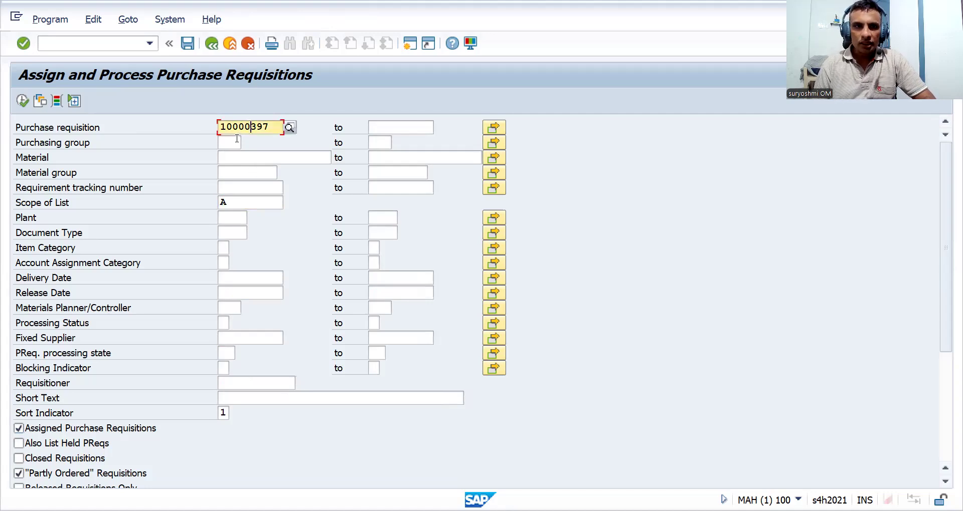
pyautogui.click(23, 101)
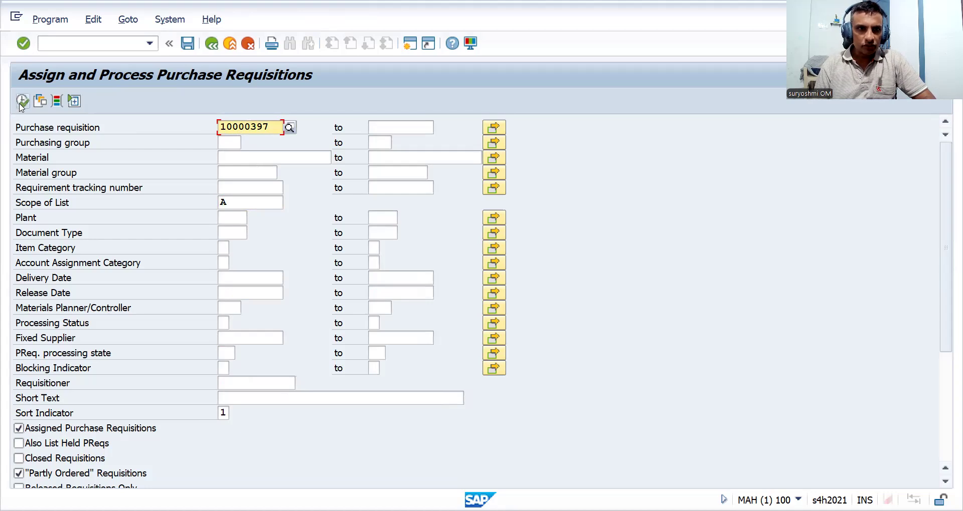
pyautogui.click(222, 144)
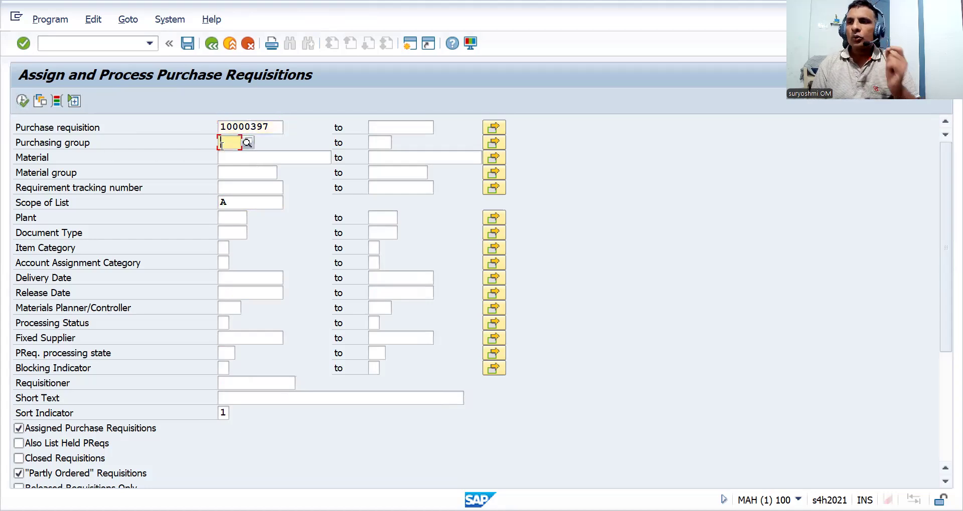
pyautogui.click(228, 159)
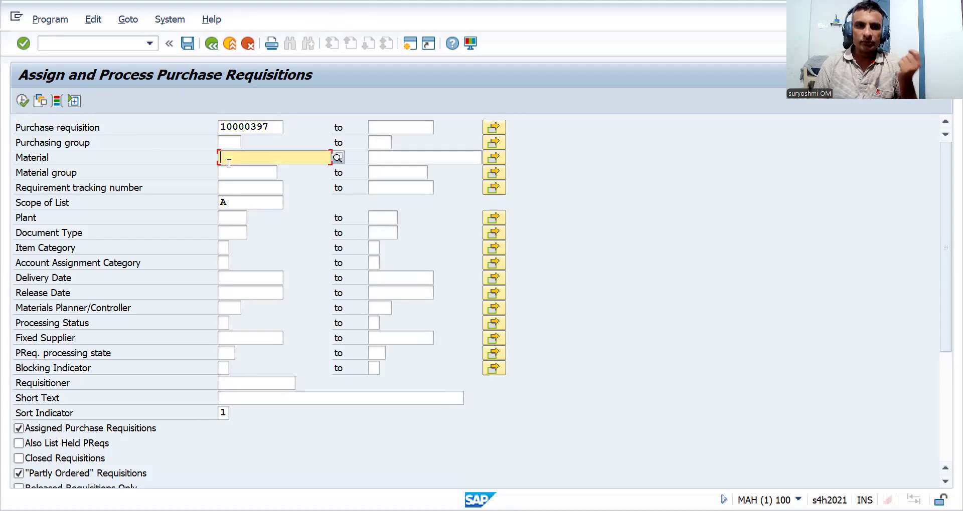
pyautogui.click(22, 101)
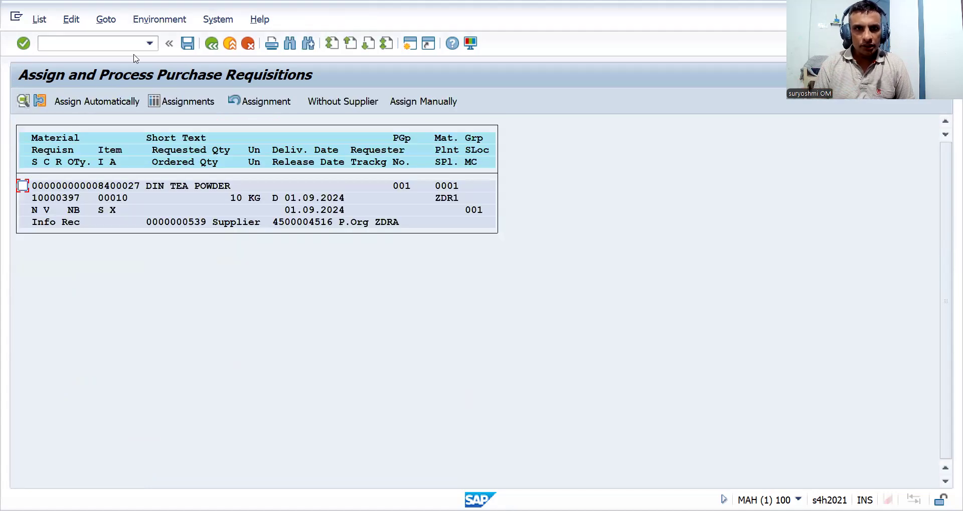
# Select the DIN TEA POWDER requisition, open the assignments overview and list the requisitions for the ZDRA assignment.
pyautogui.click(151, 47)
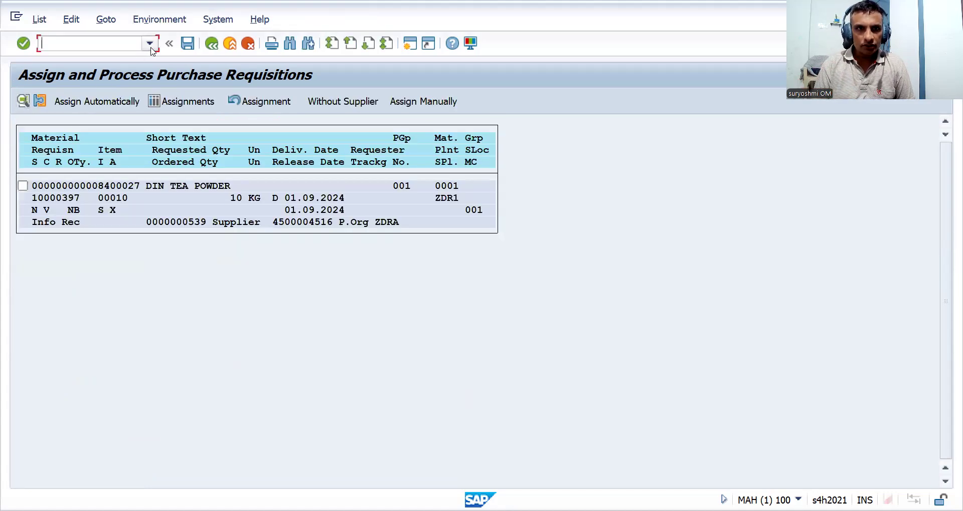
pyautogui.click(24, 186)
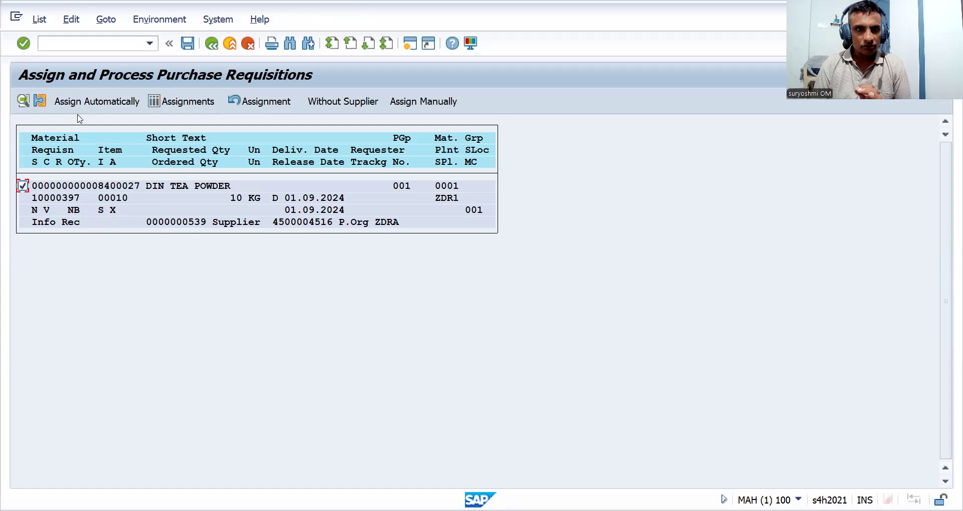
pyautogui.click(174, 103)
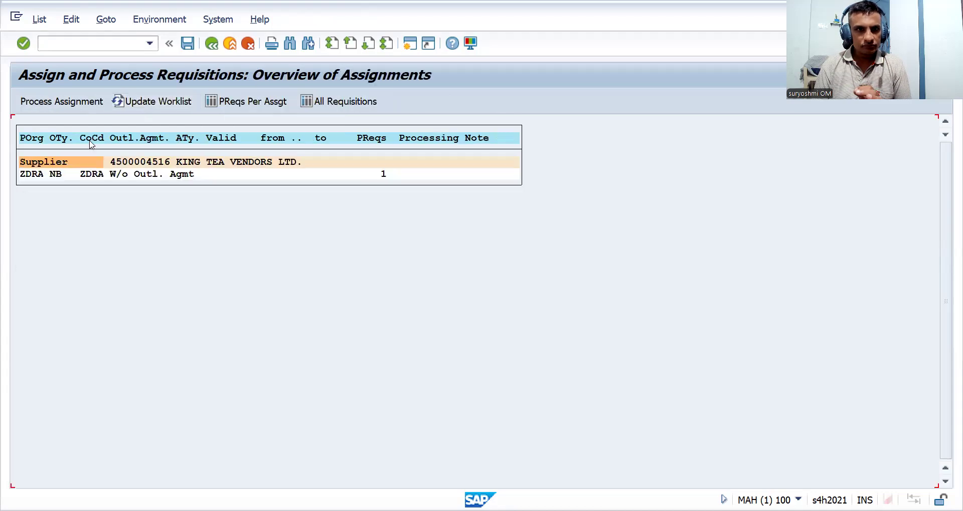
pyautogui.click(38, 177)
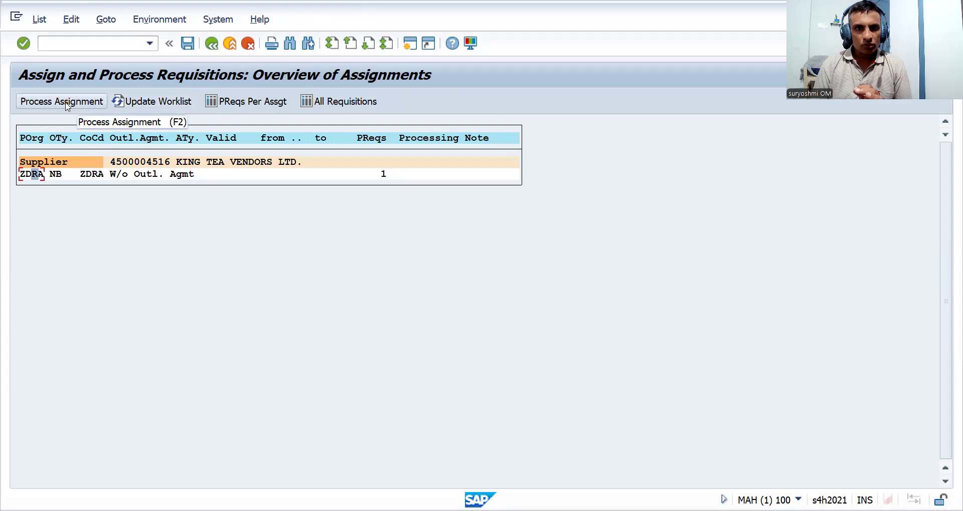
pyautogui.click(228, 102)
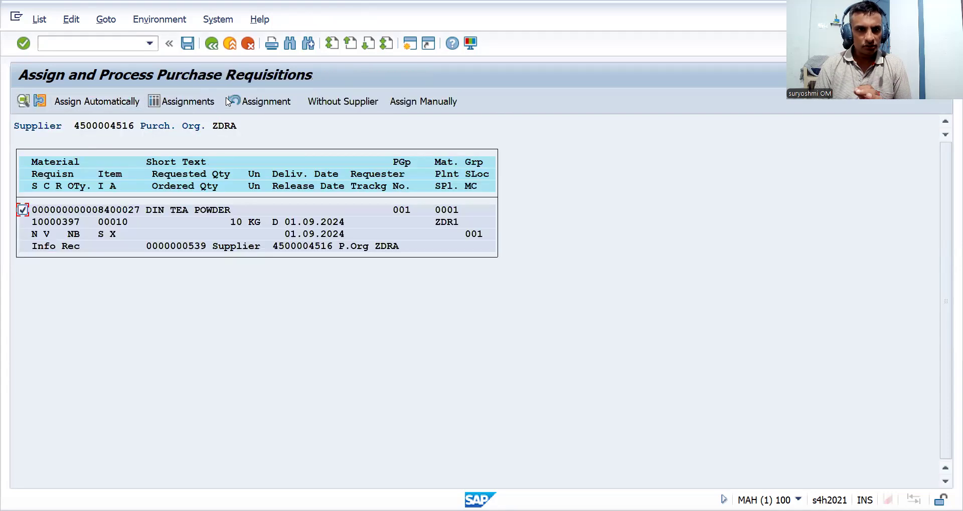
# Assign the requisition's source of supply automatically and process its supplier assignment into a new purchase order of type NB.
pyautogui.click(119, 105)
pyautogui.click(29, 210)
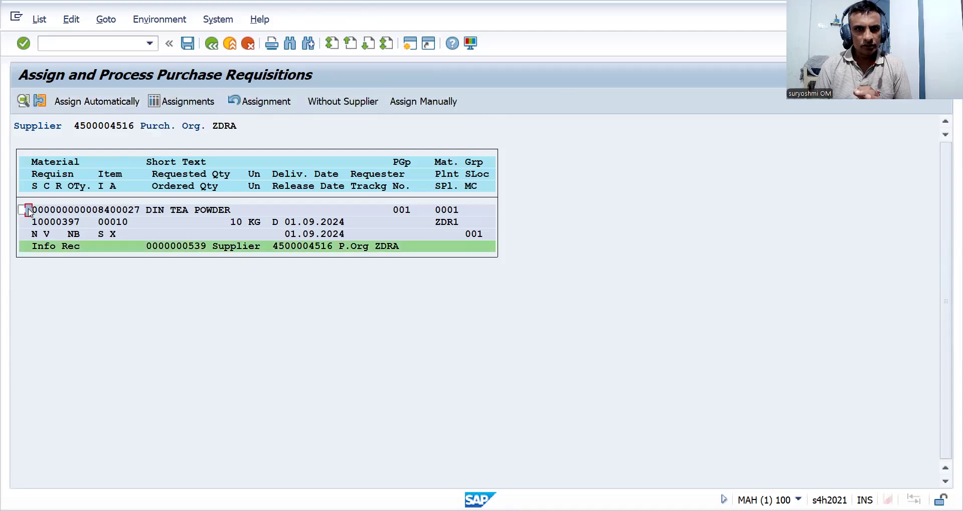
pyautogui.click(183, 109)
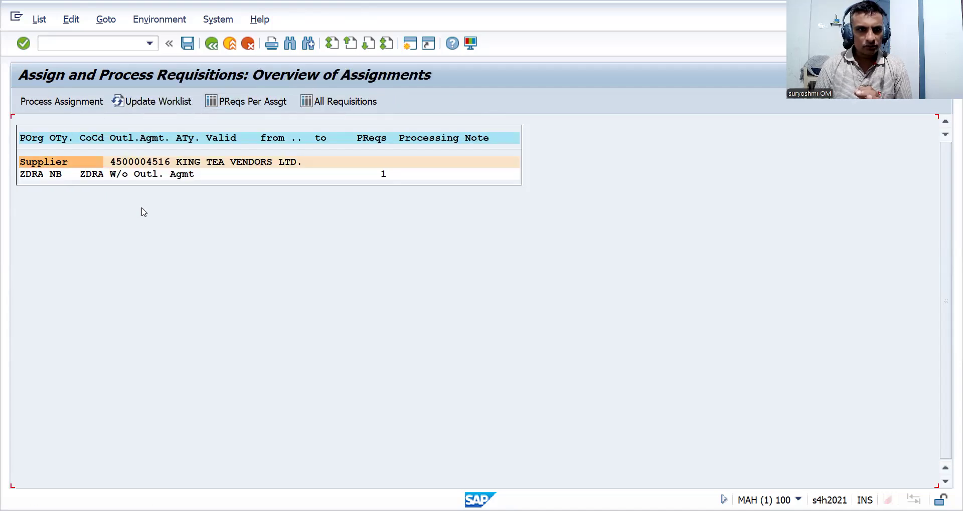
pyautogui.doubleClick(38, 179)
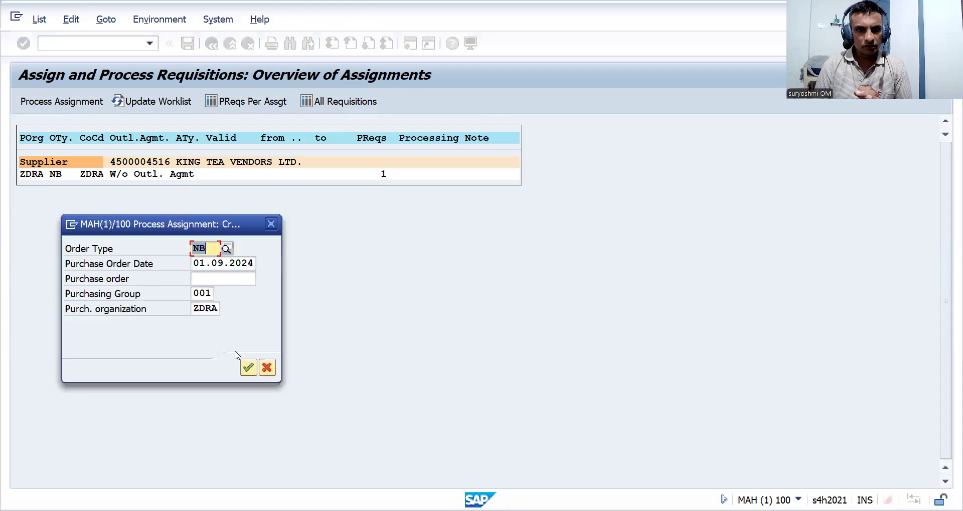
pyautogui.click(248, 370)
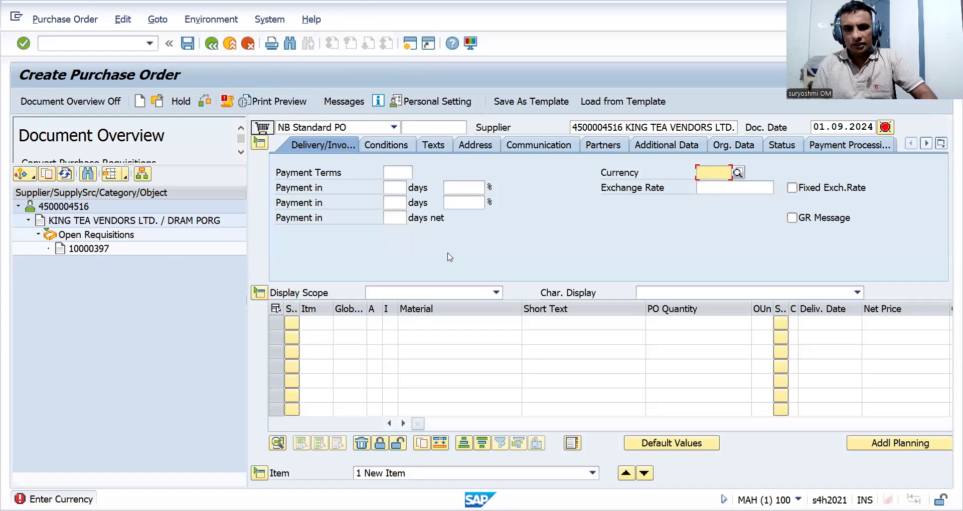
# Set the new purchase order's currency to EUR and adopt the supplier's open requisition into the order.
pyautogui.write('EUR')
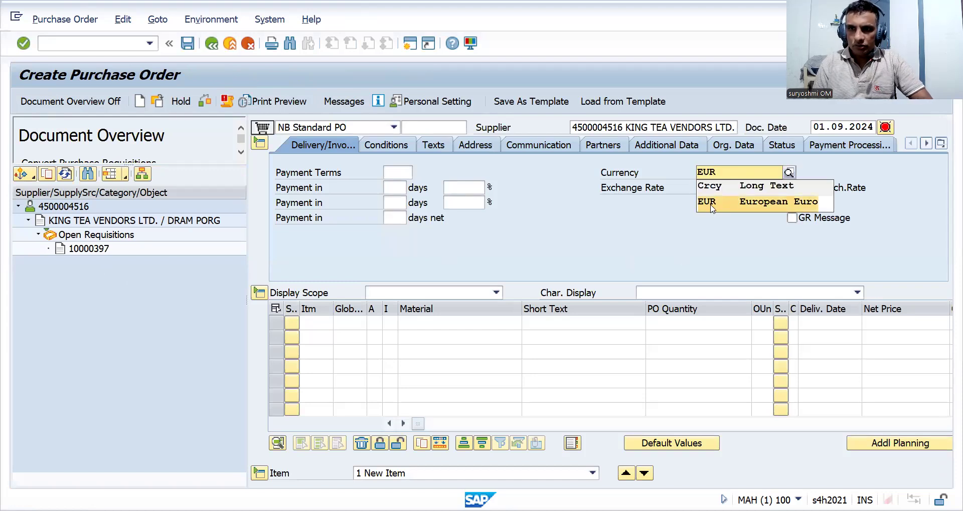
pyautogui.click(712, 207)
pyautogui.click(93, 249)
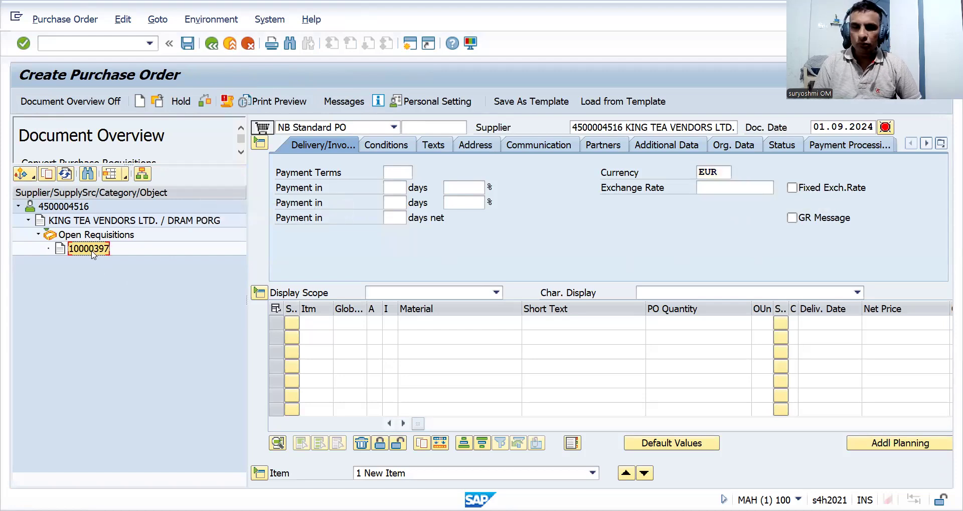
pyautogui.moveTo(92, 251); pyautogui.dragTo(266, 133)
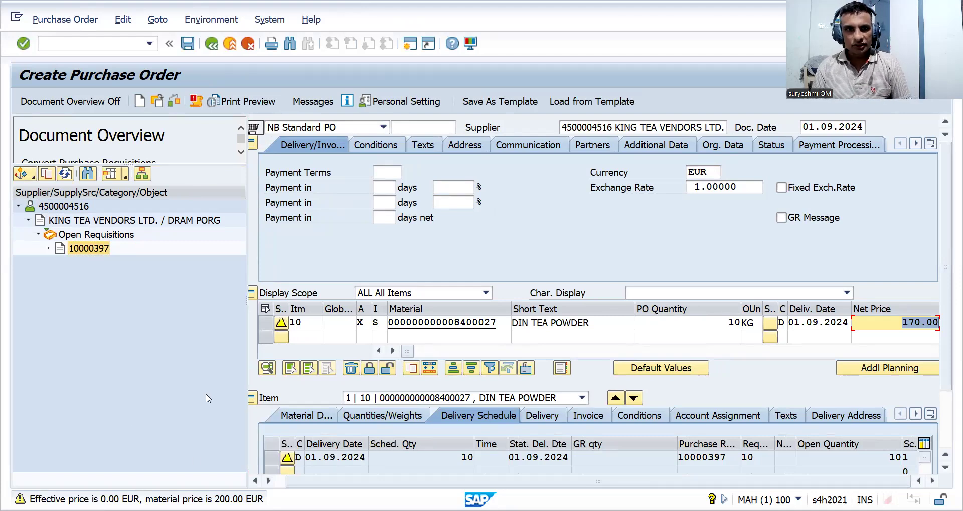
# Check the purchase order for errors and review its supplier and item 10's material, quantity, unit, delivery date, net price and plant.
pyautogui.click(173, 101)
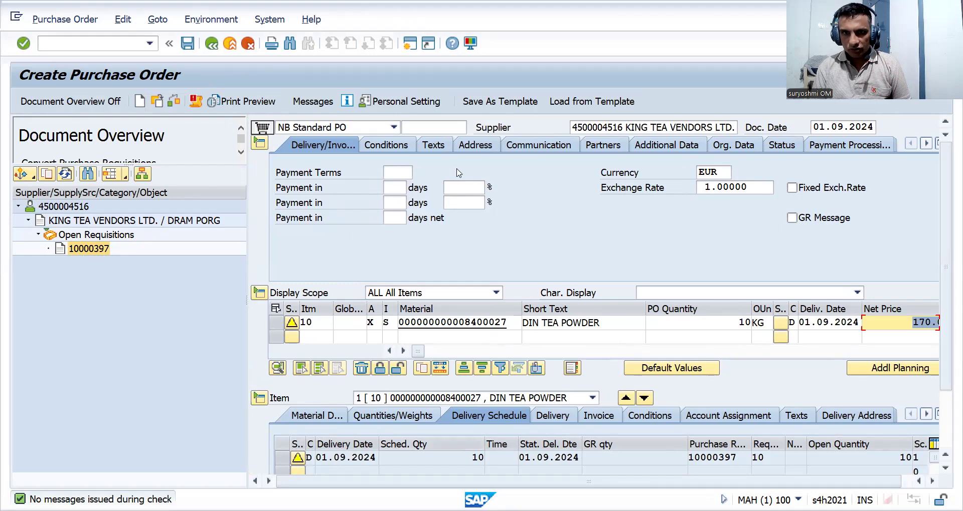
pyautogui.click(614, 128)
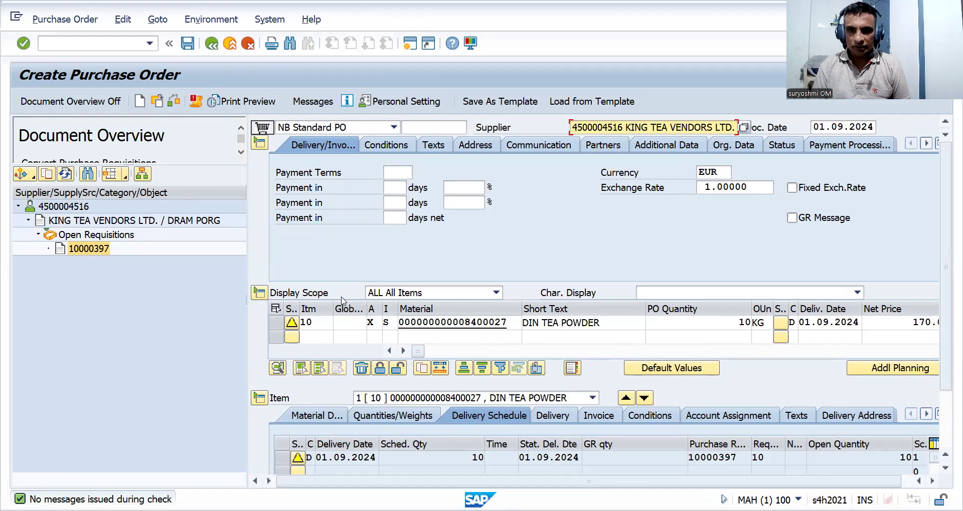
pyautogui.click(459, 326)
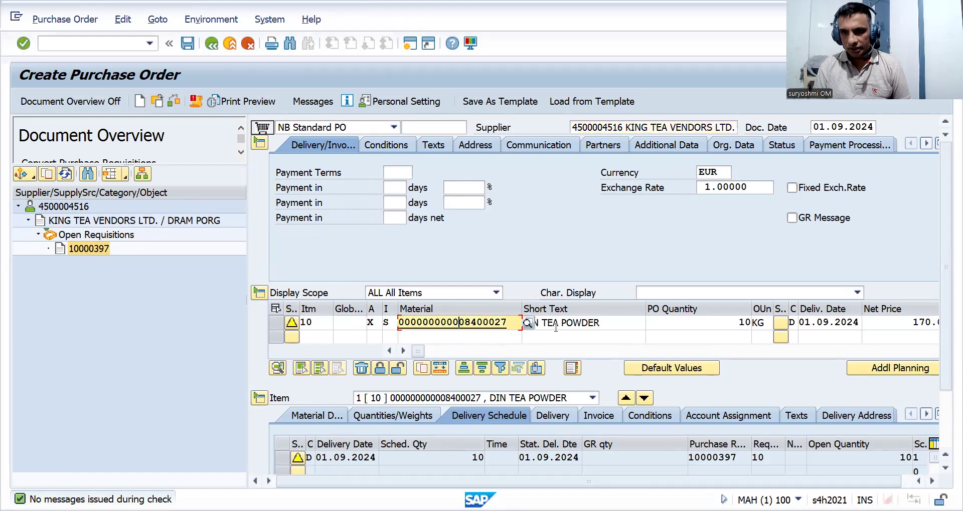
pyautogui.click(594, 323)
pyautogui.press('Tab')
pyautogui.press('Tab')
pyautogui.press('Tab')
pyautogui.press('Tab')
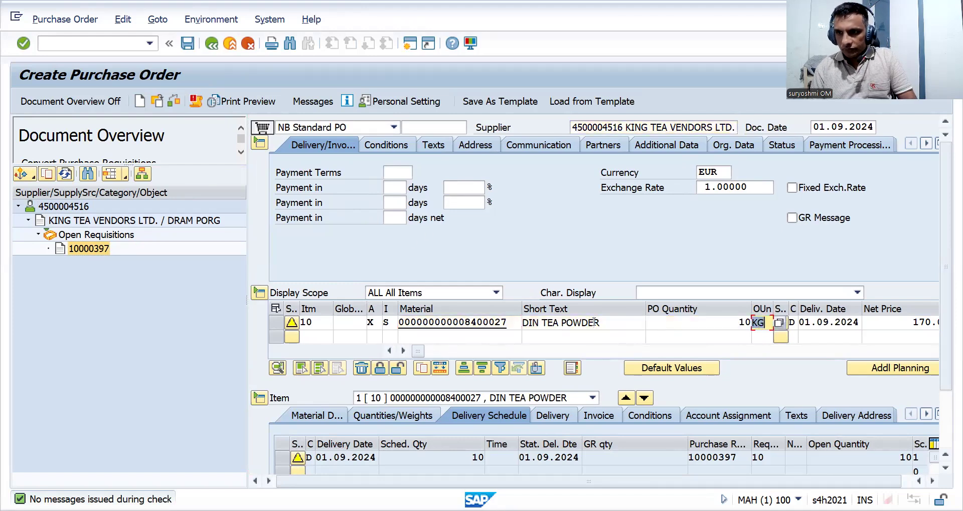
pyautogui.press('Tab')
pyautogui.press('Tab')
pyautogui.press('Tab')
pyautogui.press('Tab')
pyautogui.press('Tab')
pyautogui.press('Tab')
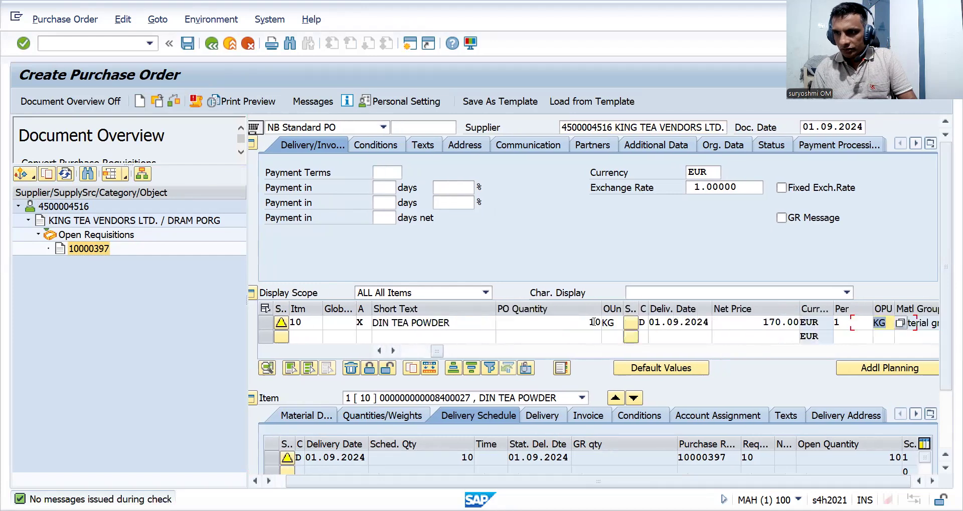
pyautogui.press('Tab')
pyautogui.press('Tab')
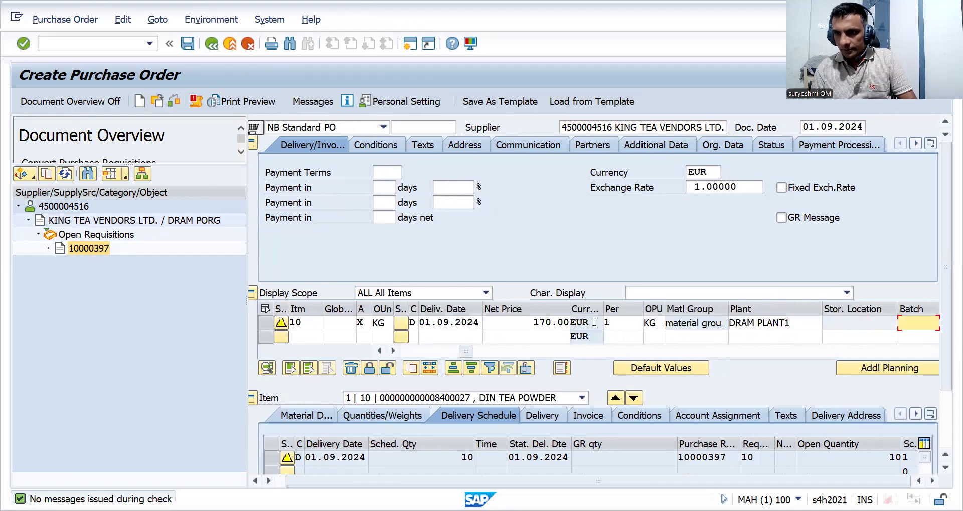
pyautogui.press('Tab')
pyautogui.press('Tab')
pyautogui.press('Tab')
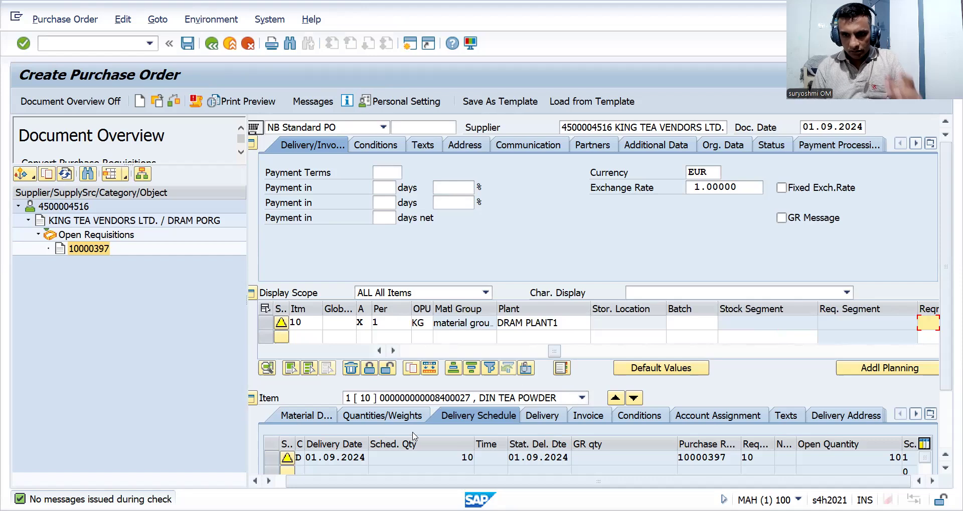
# Display item 10's pricing conditions and examine the gross price amount and condition value.
pyautogui.click(651, 420)
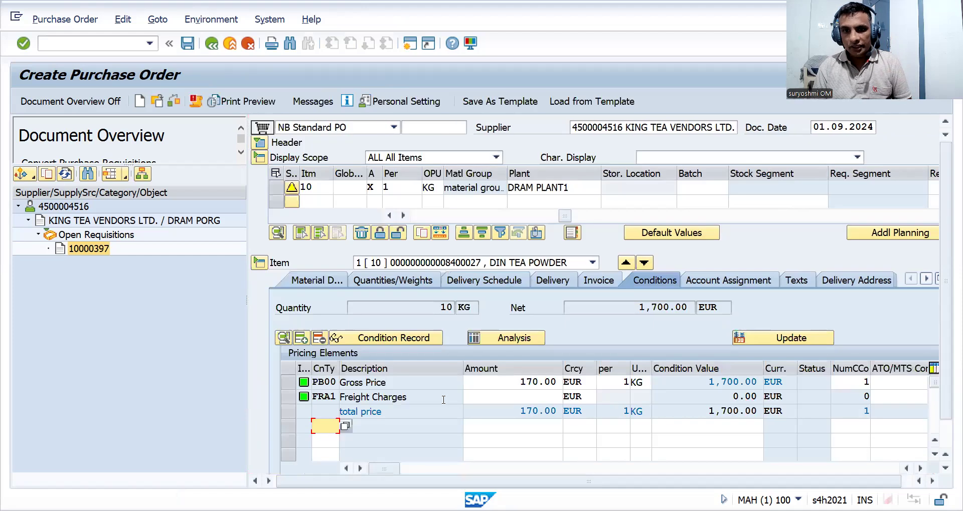
pyautogui.click(549, 382)
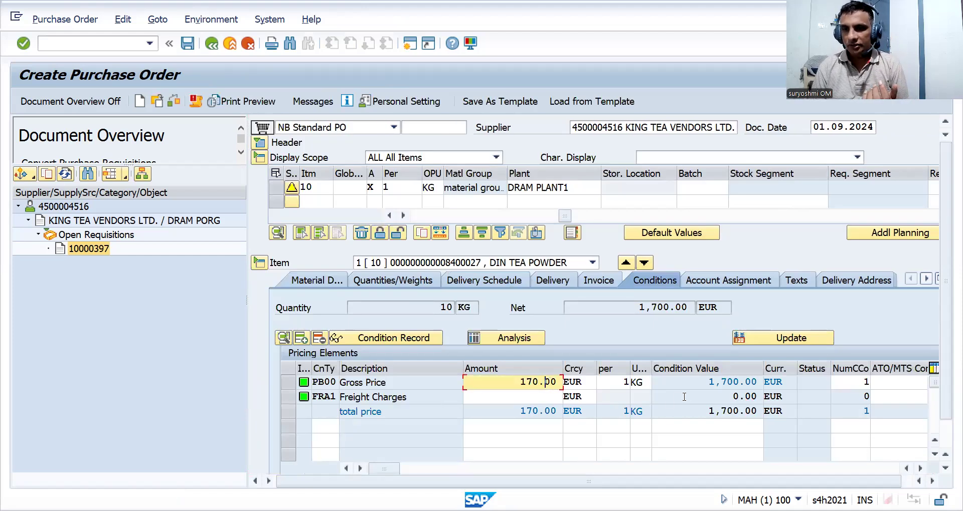
pyautogui.click(694, 385)
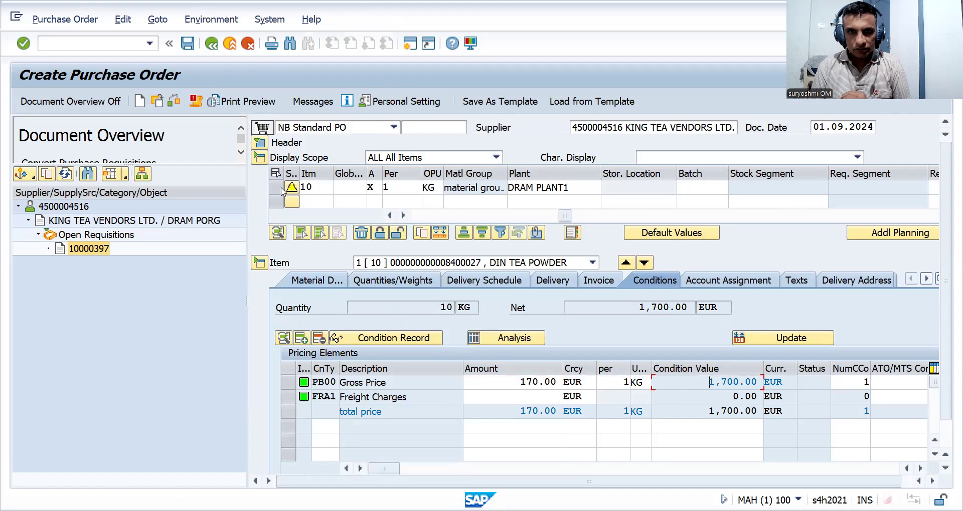
# Expand the purchase order header and display its organizational data.
pyautogui.click(260, 146)
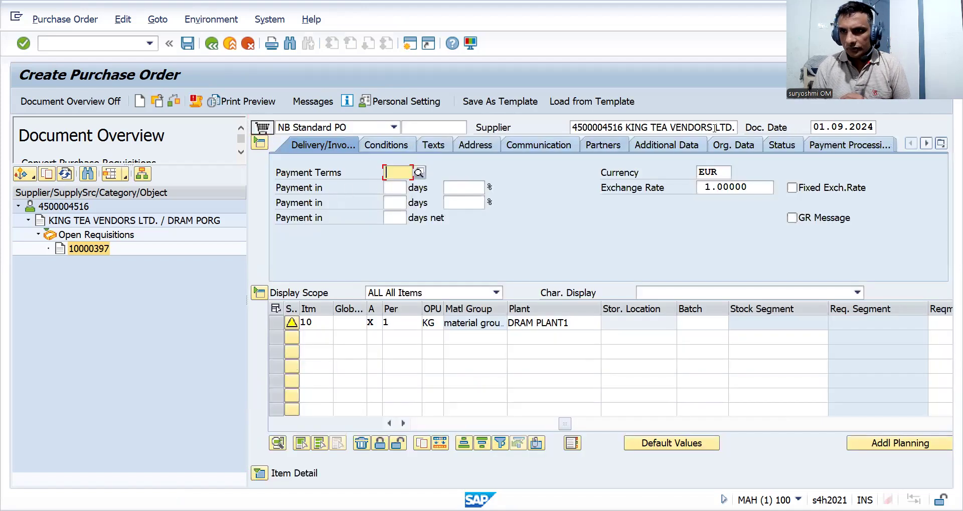
pyautogui.click(735, 145)
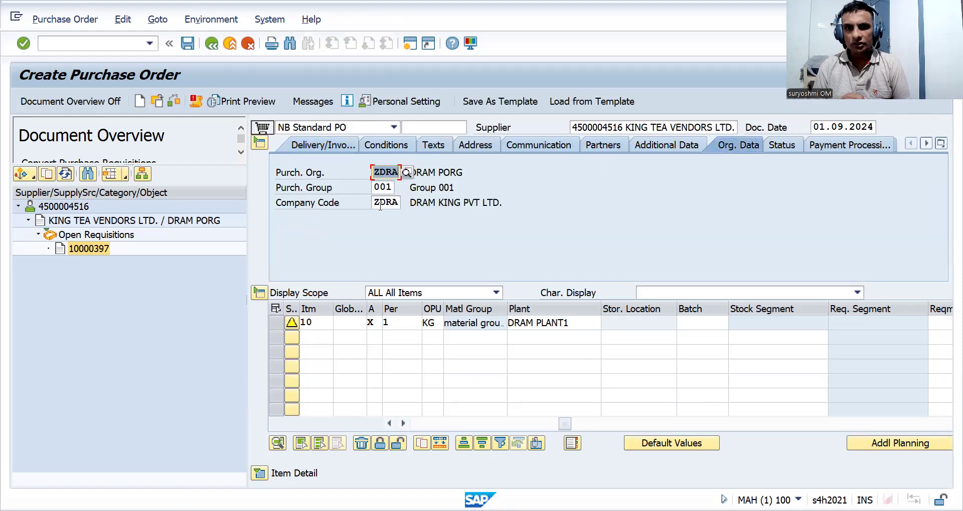
# Review the purchase order header's pricing conditions and save the purchase order.
pyautogui.click(328, 146)
pyautogui.click(396, 148)
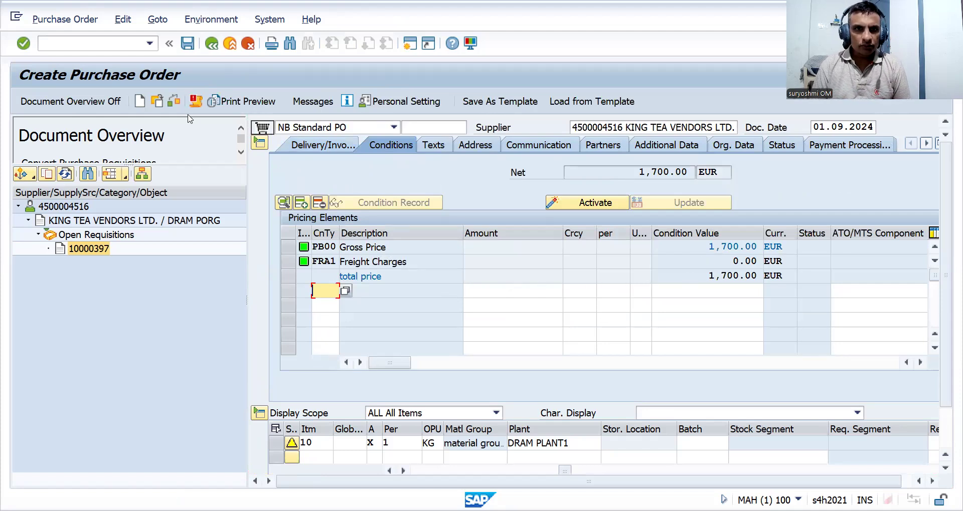
pyautogui.click(191, 49)
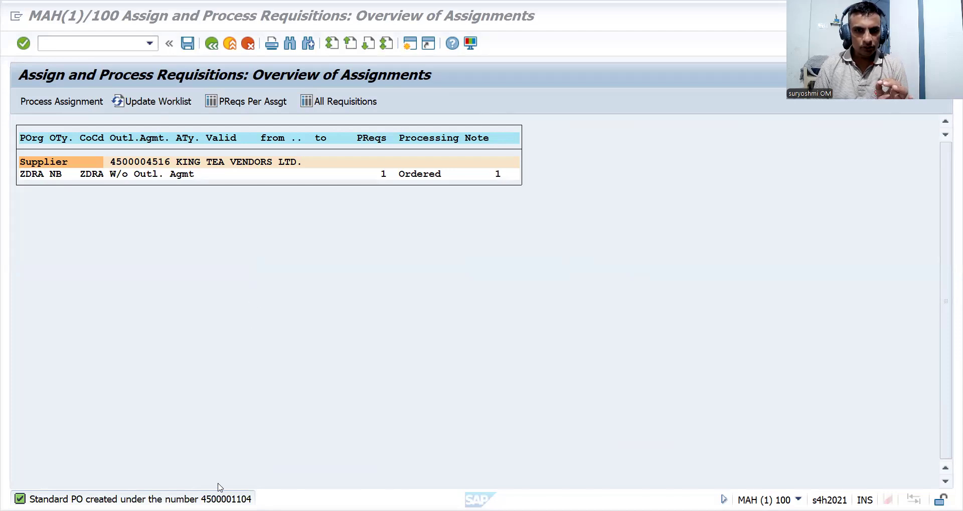
# Display the purchase order creation message in full and copy the new purchase order's number from it.
pyautogui.click(37, 175)
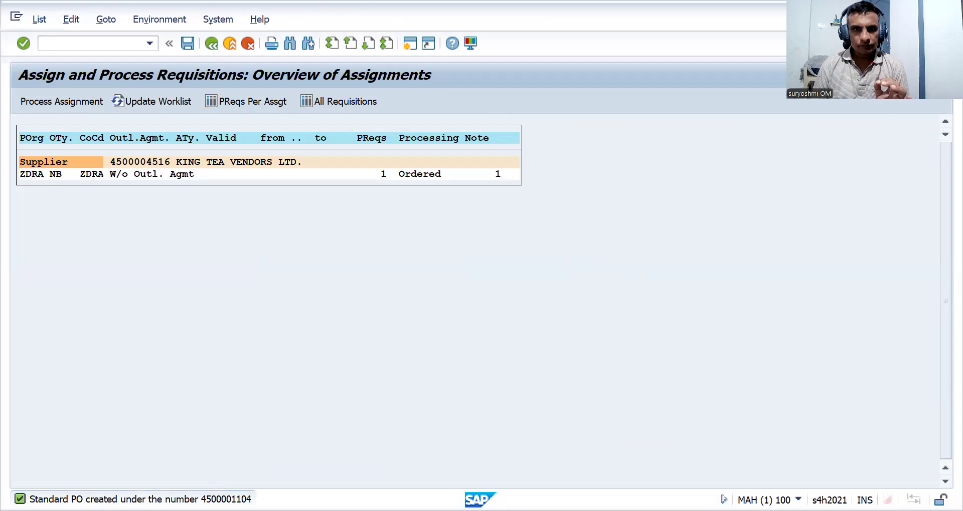
pyautogui.doubleClick(223, 499)
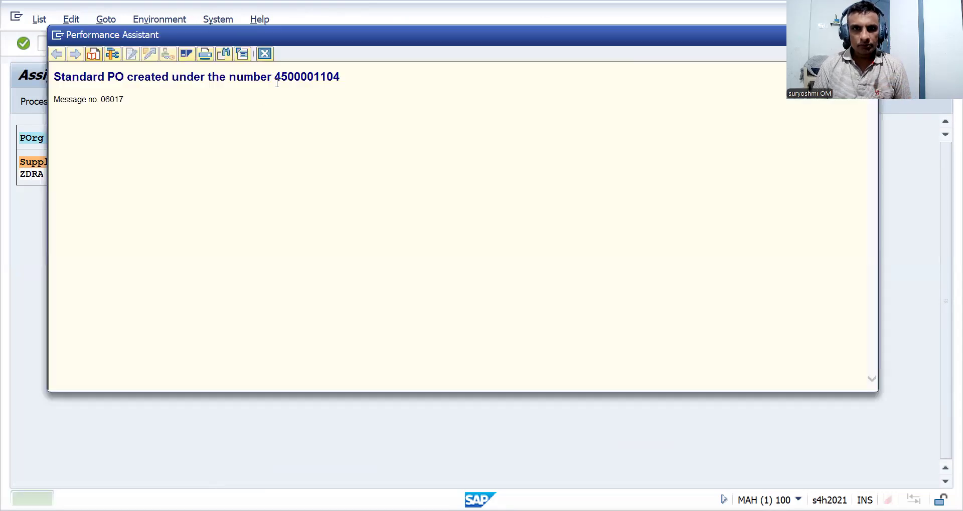
pyautogui.moveTo(275, 78); pyautogui.dragTo(340, 76)
pyautogui.rightClick(314, 73)
pyautogui.click(331, 90)
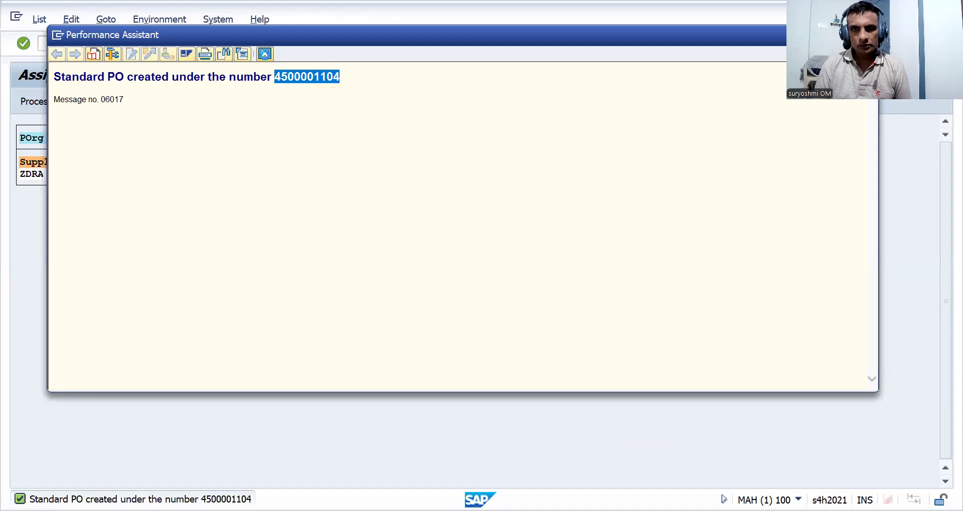
pyautogui.click(265, 54)
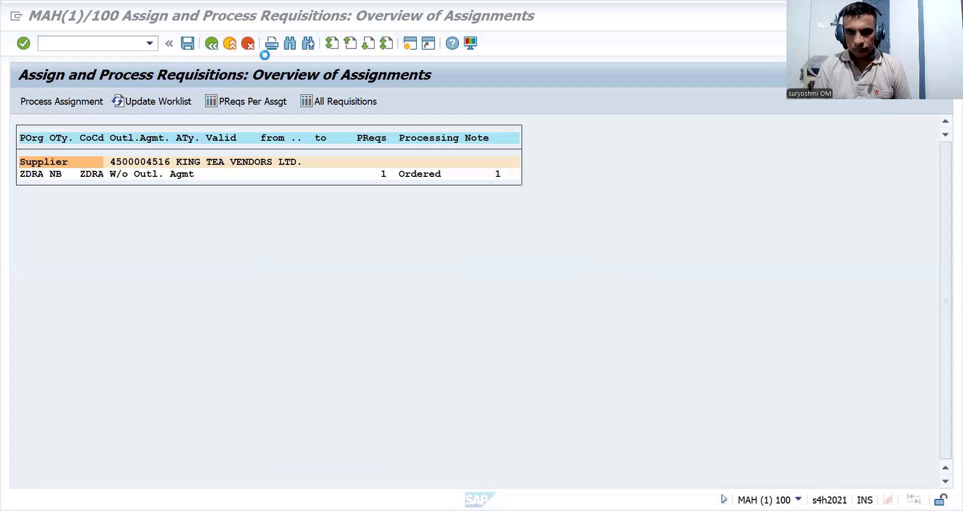
# Switch to the Excel workbook, paste the purchase order number into cell I46 and autofit column I.
pyautogui.hotkey('alt', 'Tab')
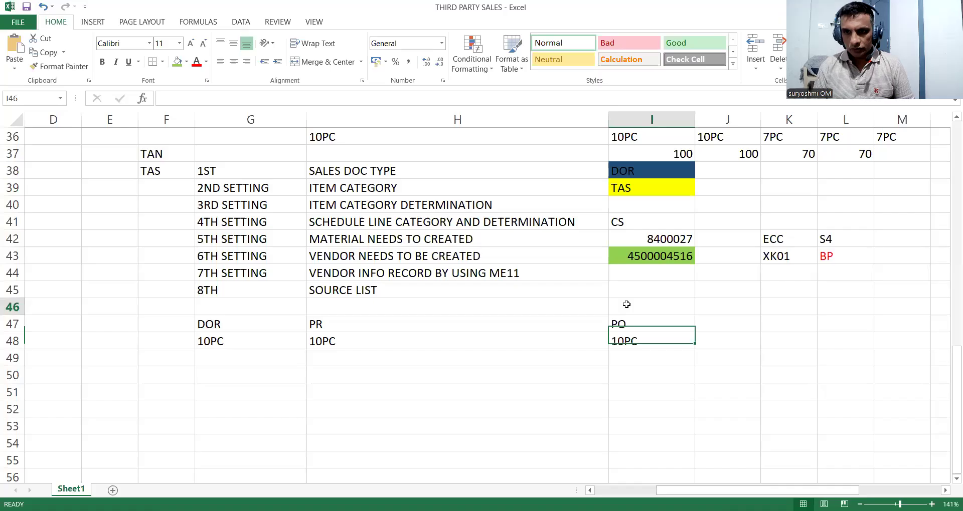
pyautogui.hotkey('ctrl', 'v')
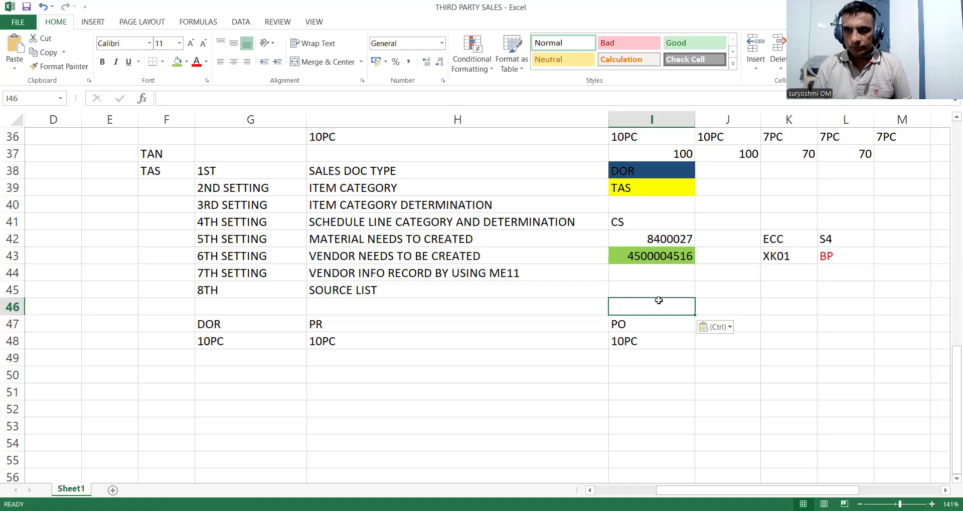
pyautogui.doubleClick(695, 119)
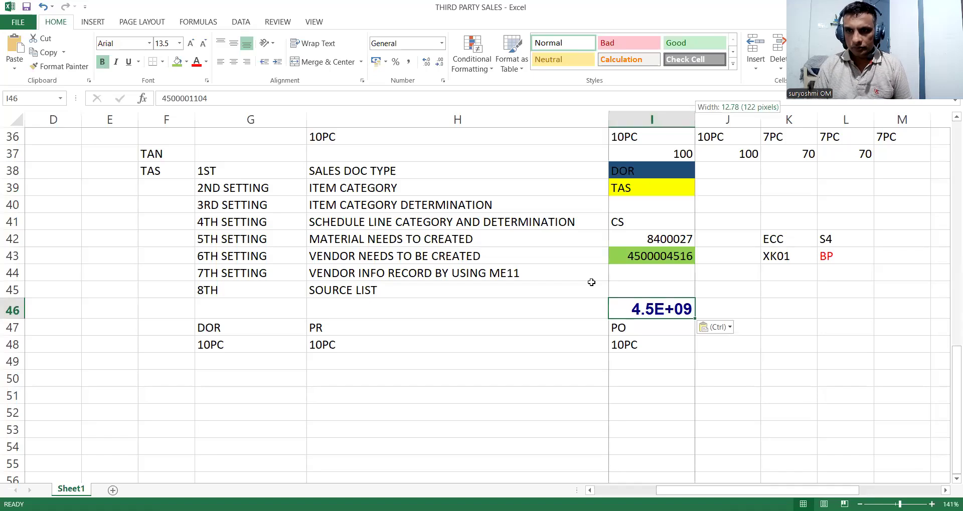
# Switch to SAP, start VA03 and display the document flow of the proposed sales order.
pyautogui.click(450, 26)
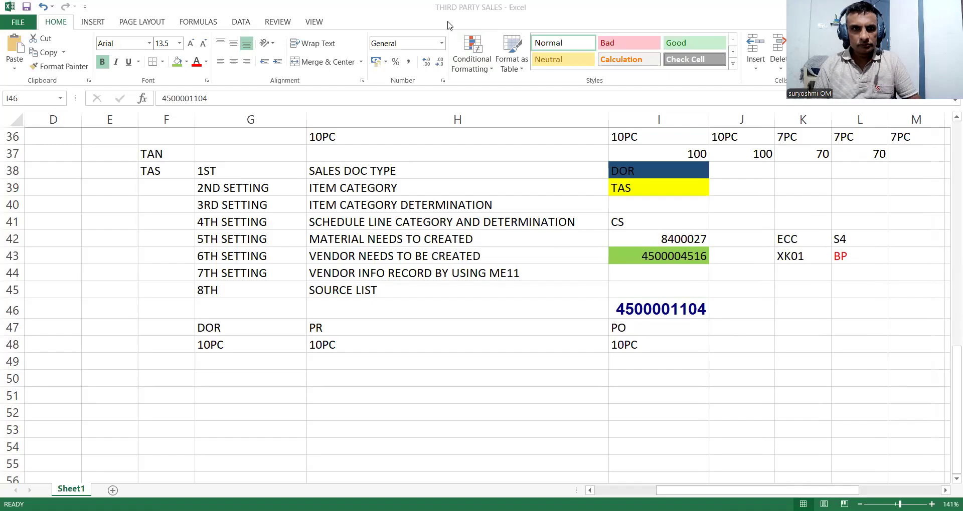
pyautogui.click(87, 44)
pyautogui.write('/NVA03')
pyautogui.press('Return')
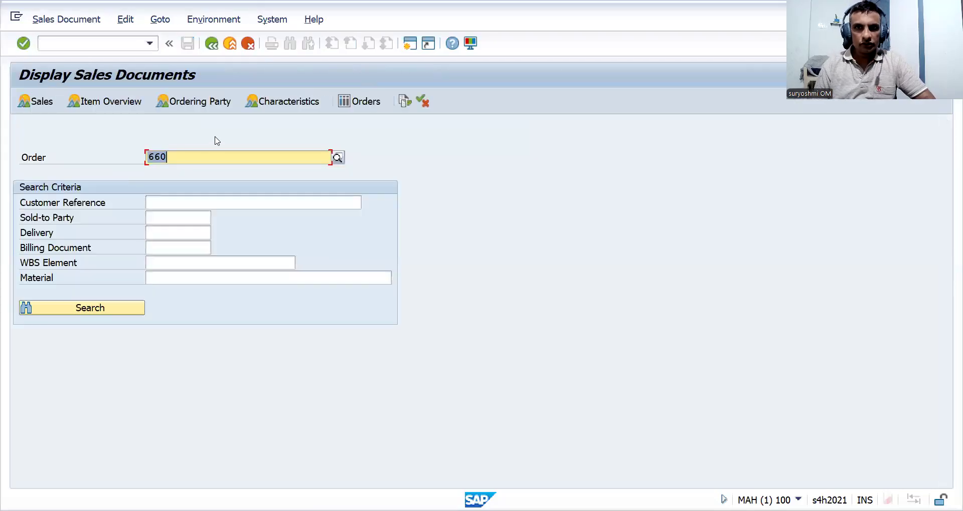
pyautogui.click(407, 103)
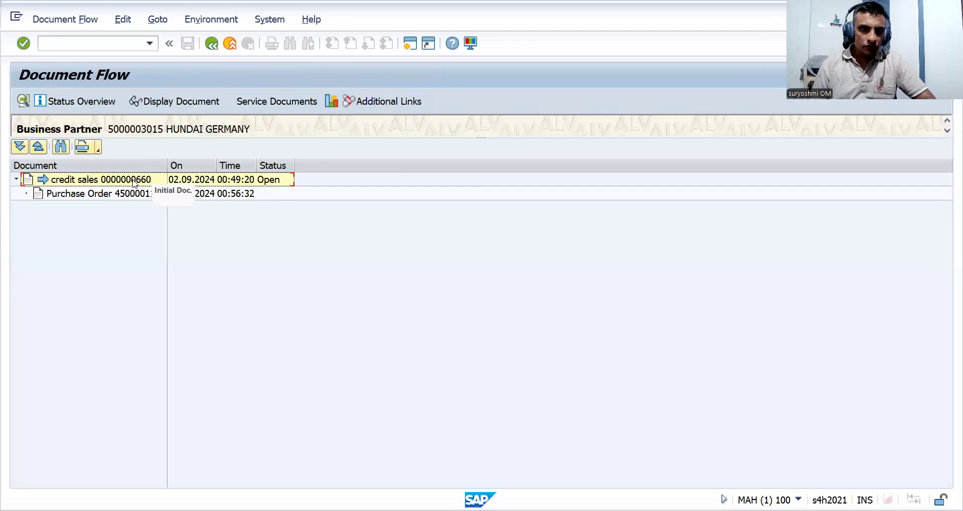
# Change the document flow to the item-level view and compare the quantities of the sales order item and purchase order item.
pyautogui.click(65, 20)
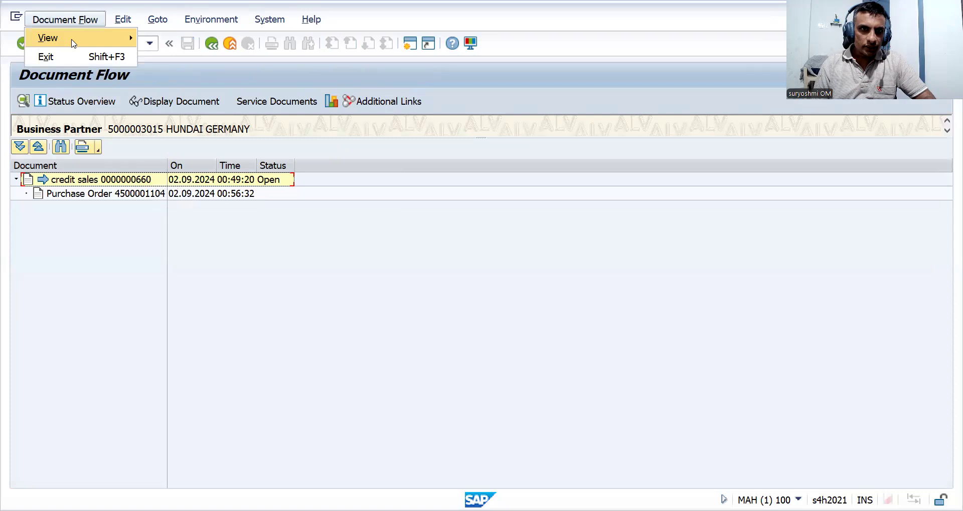
pyautogui.moveTo(74, 39)
pyautogui.click(153, 56)
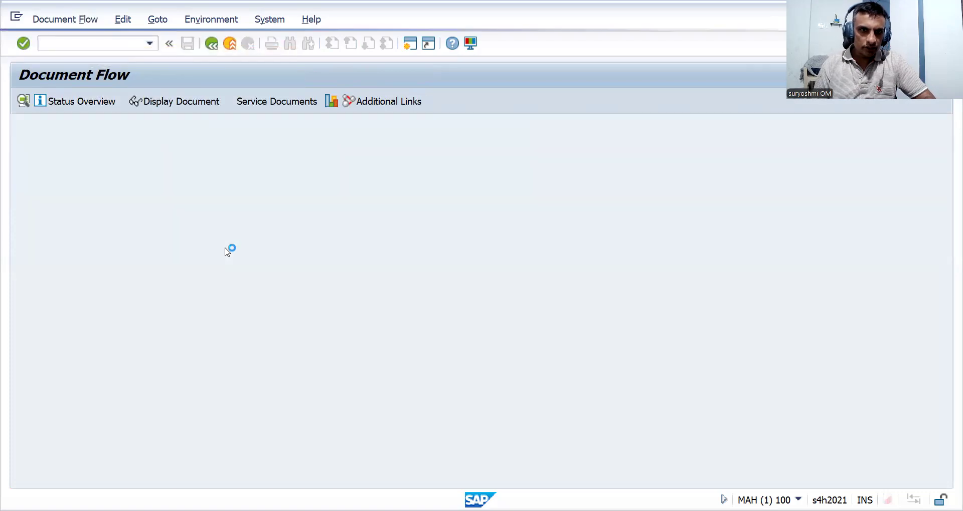
pyautogui.click(354, 197)
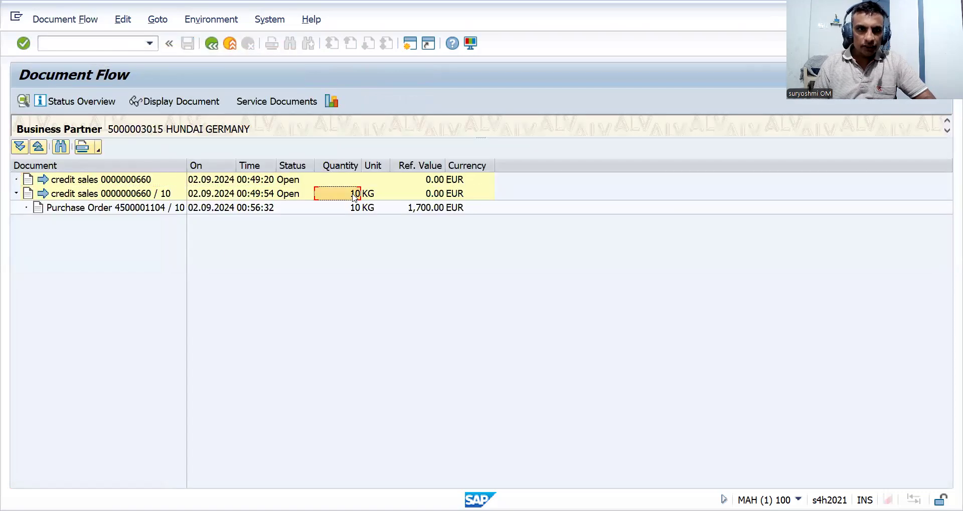
pyautogui.click(142, 195)
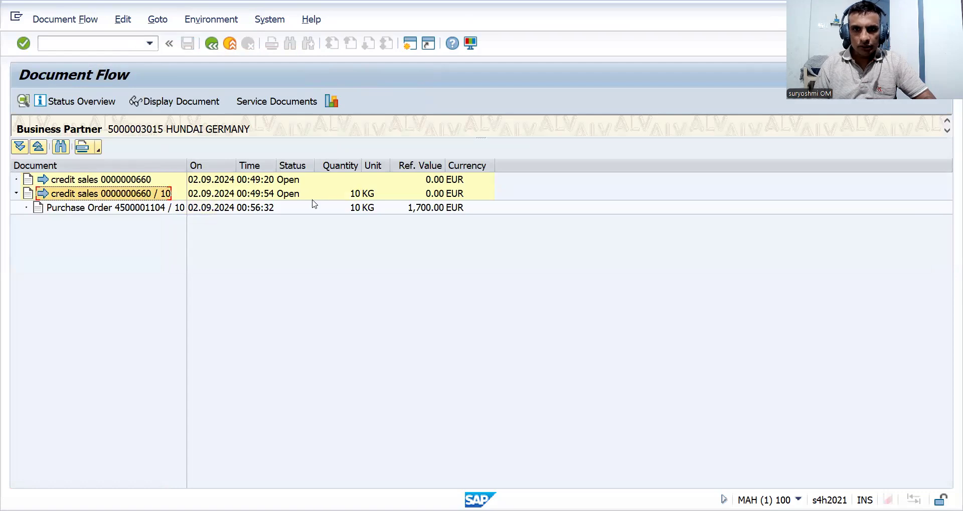
pyautogui.click(328, 214)
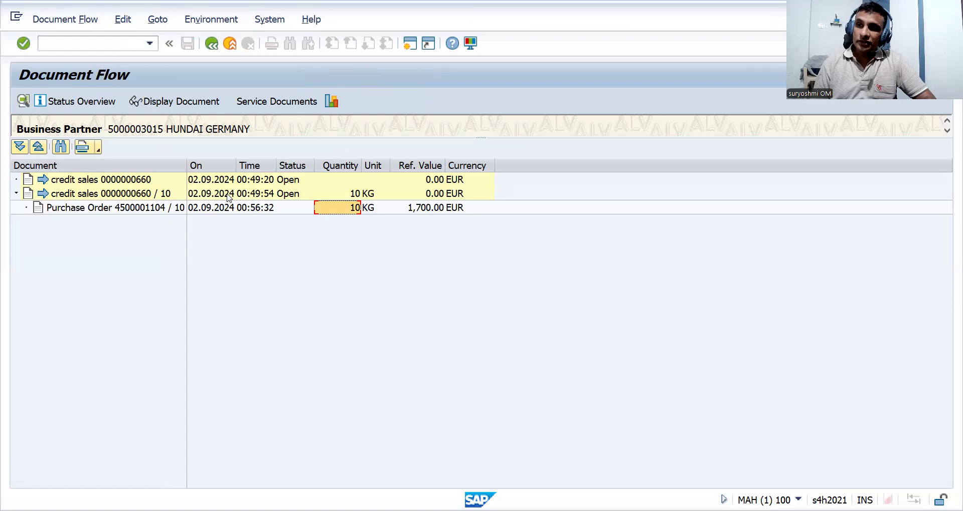
# Open the goods receipt for purchase orders with the MIGO transaction.
pyautogui.click(102, 43)
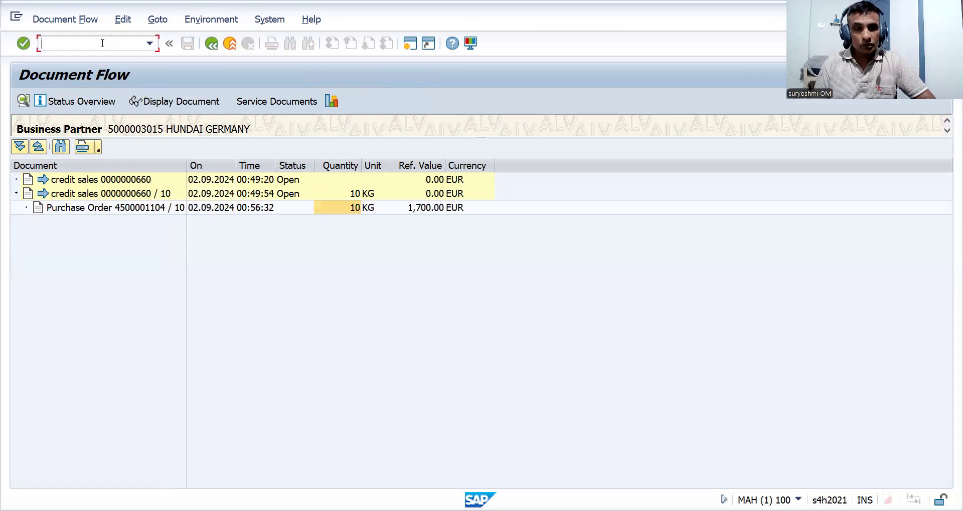
pyautogui.write('/NMIGO')
pyautogui.press('Return')
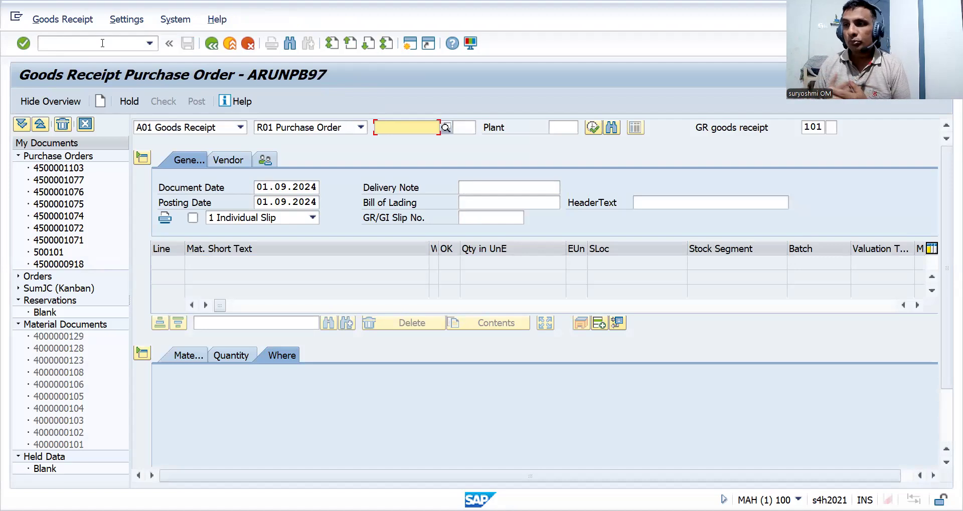
pyautogui.click(74, 40)
pyautogui.write('/NVF01')
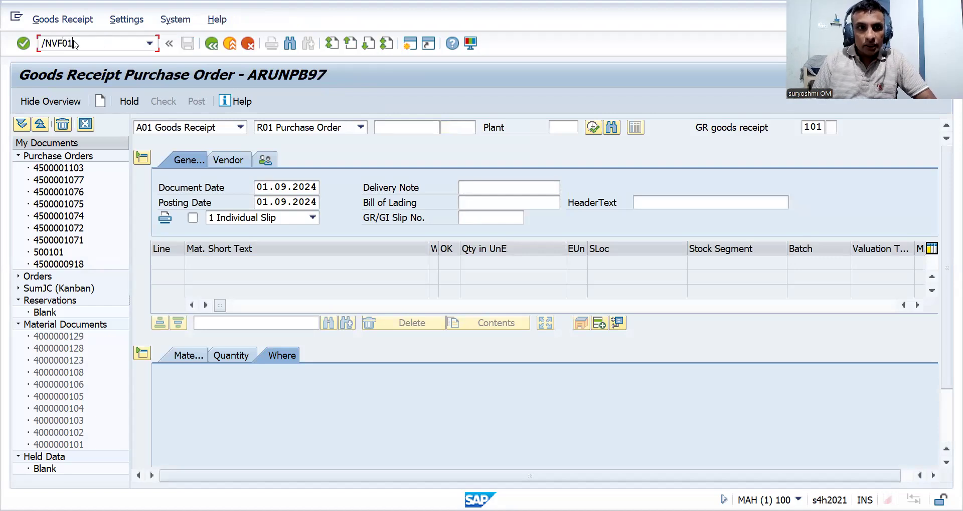
pyautogui.press('Return')
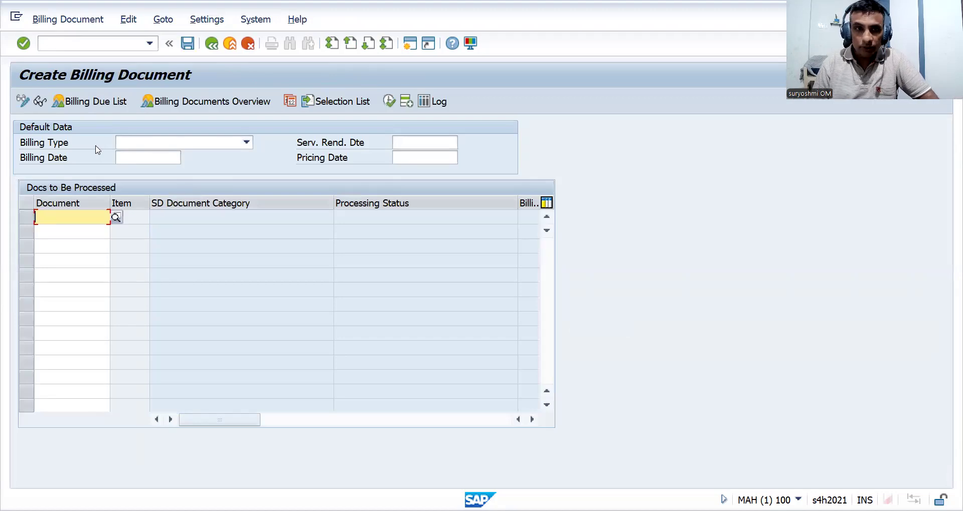
pyautogui.click(71, 40)
pyautogui.write('/M')
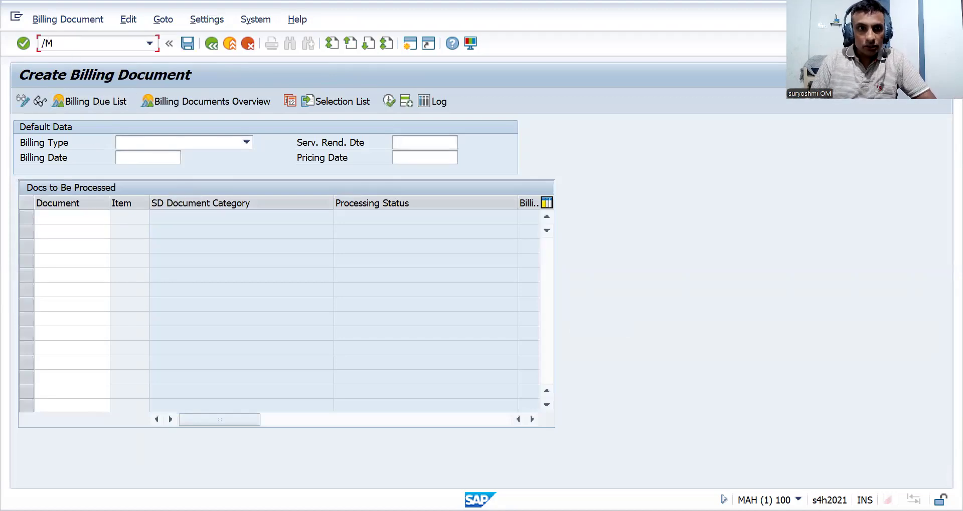
pyautogui.press('BackSpace')
pyautogui.write('nvf03')
pyautogui.press('Return')
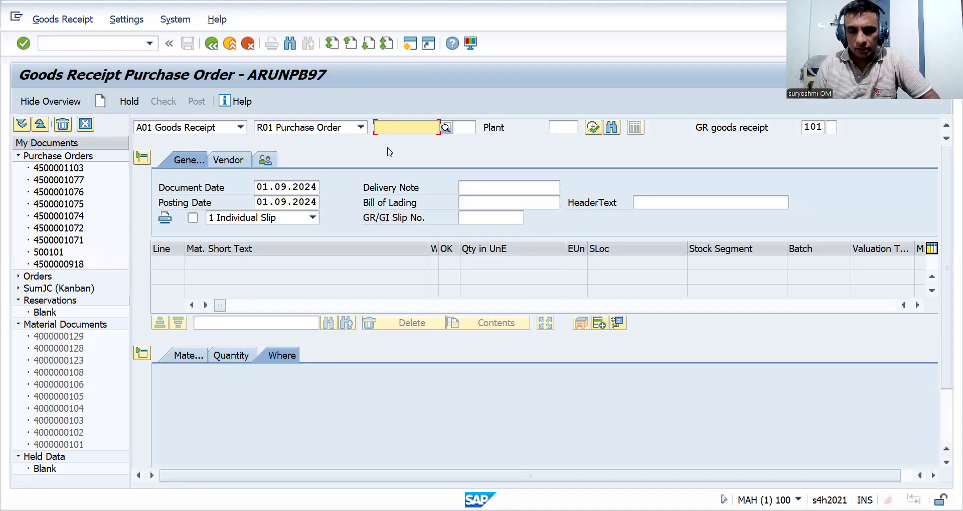
# Load the copied purchase order into the goods receipt and review its item's quantity, material and purchase order data.
pyautogui.hotkey('ctrl', 'v')
pyautogui.press('Return')
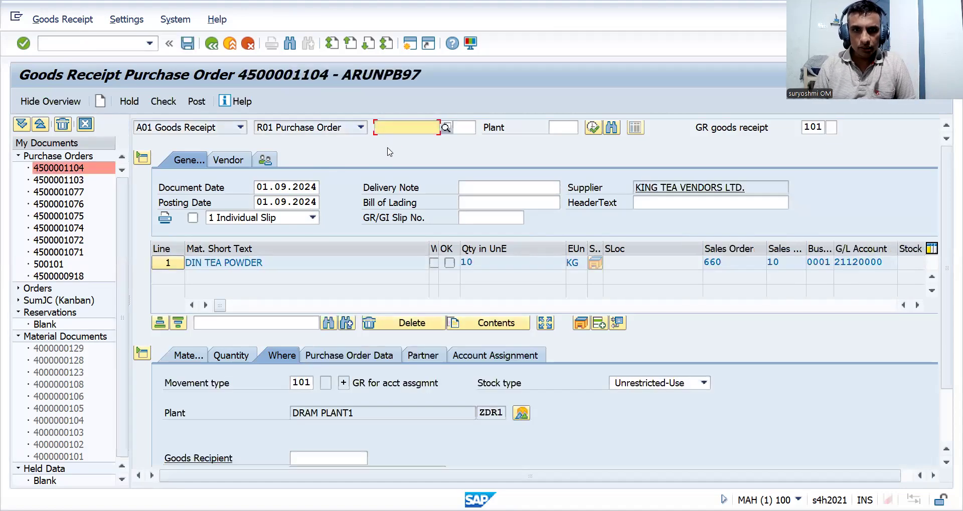
pyautogui.click(236, 263)
pyautogui.click(497, 261)
pyautogui.click(231, 357)
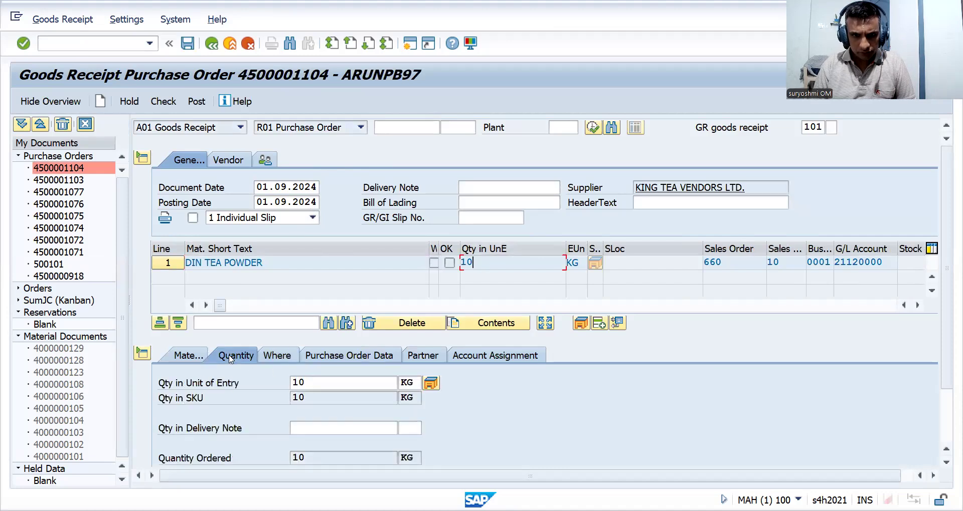
pyautogui.click(198, 357)
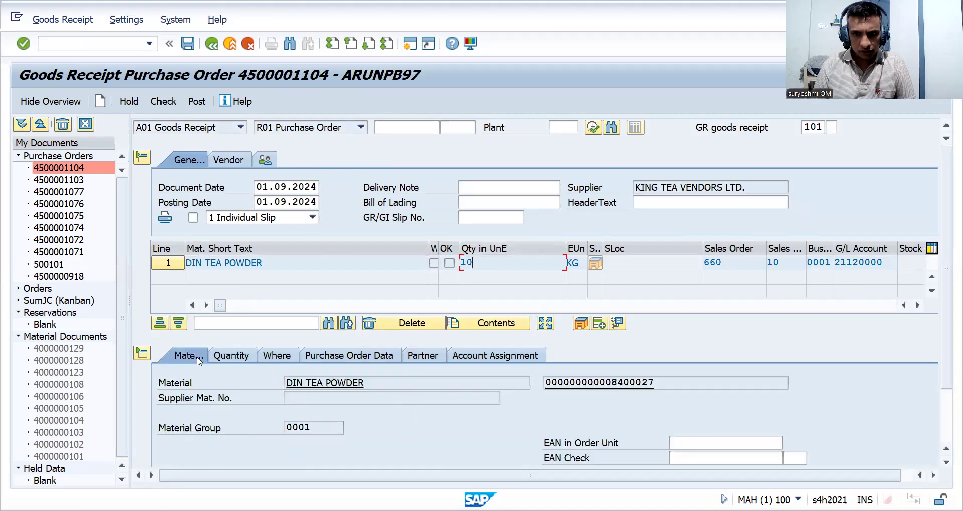
pyautogui.click(328, 361)
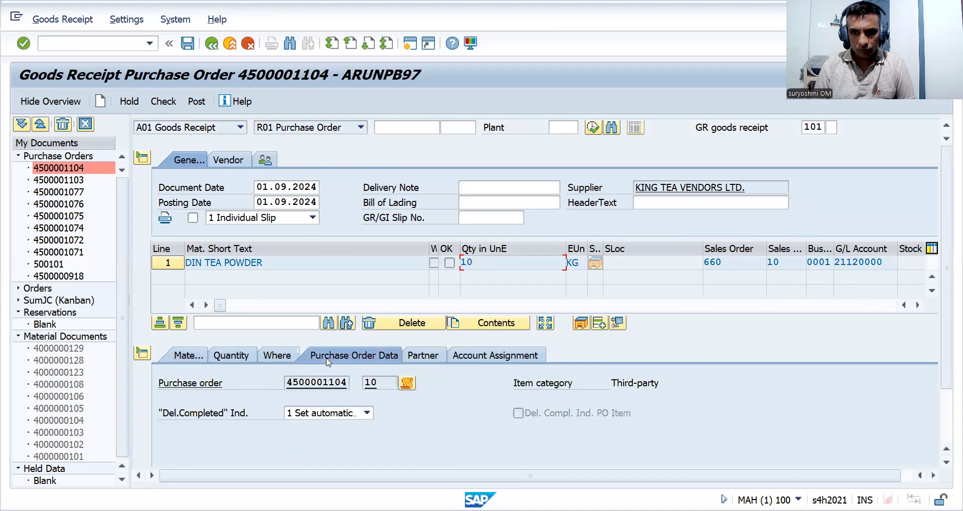
# Mark the DIN TEA POWDER item as OK, check the goods receipt and try to post it.
pyautogui.click(944, 435)
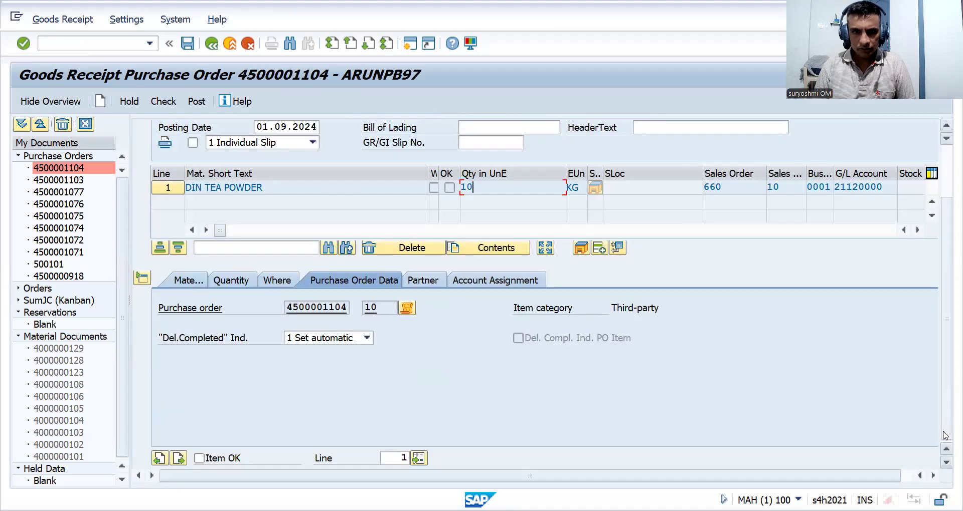
pyautogui.click(199, 459)
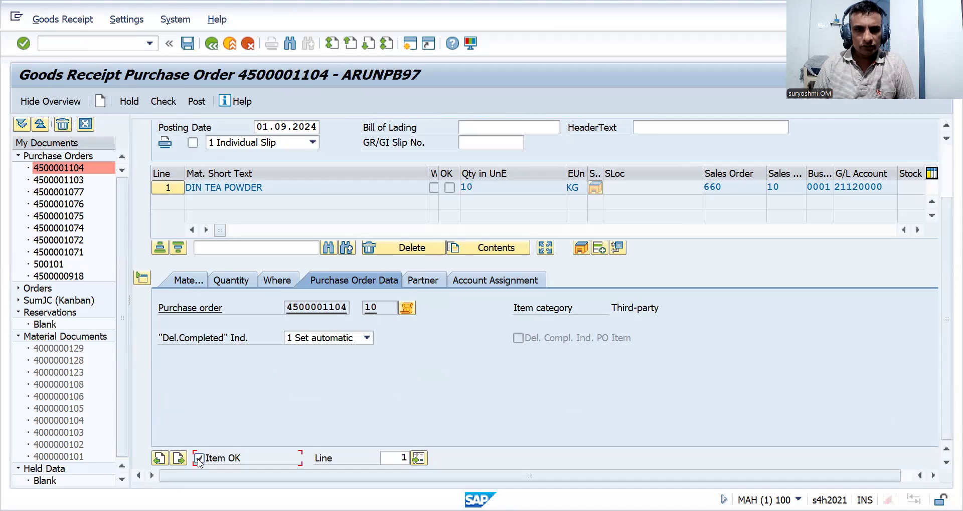
pyautogui.click(163, 102)
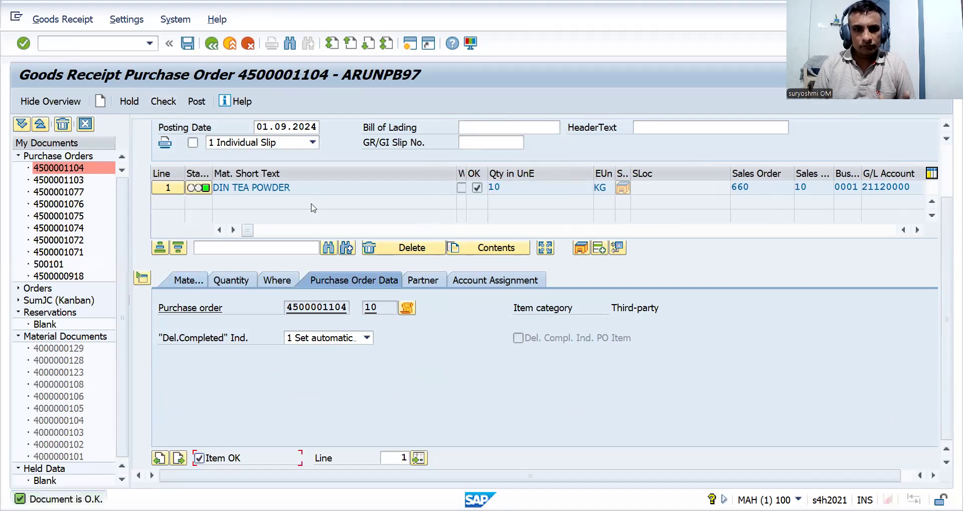
pyautogui.click(198, 107)
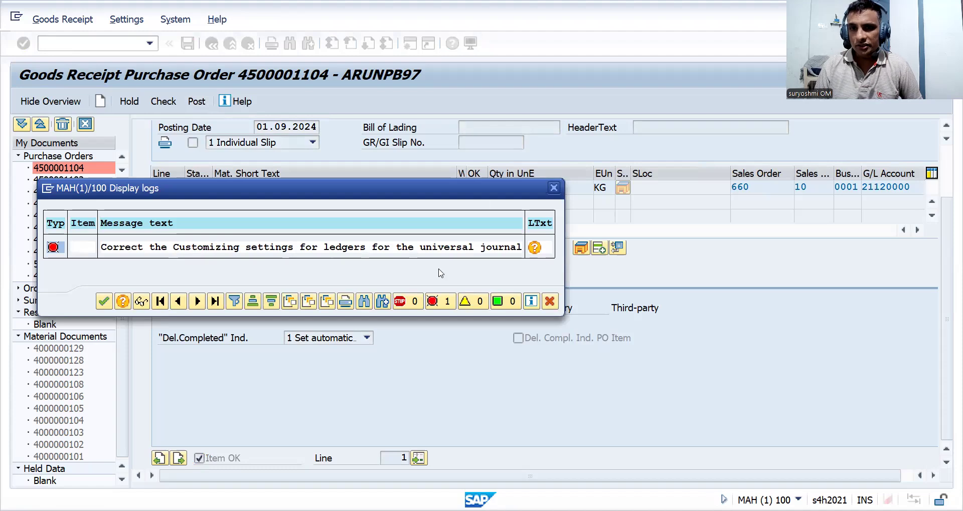
# Read the posting error's long text, run the FINS_CUST_CONS_CHK_P check and examine the controlling area currency message.
pyautogui.click(534, 248)
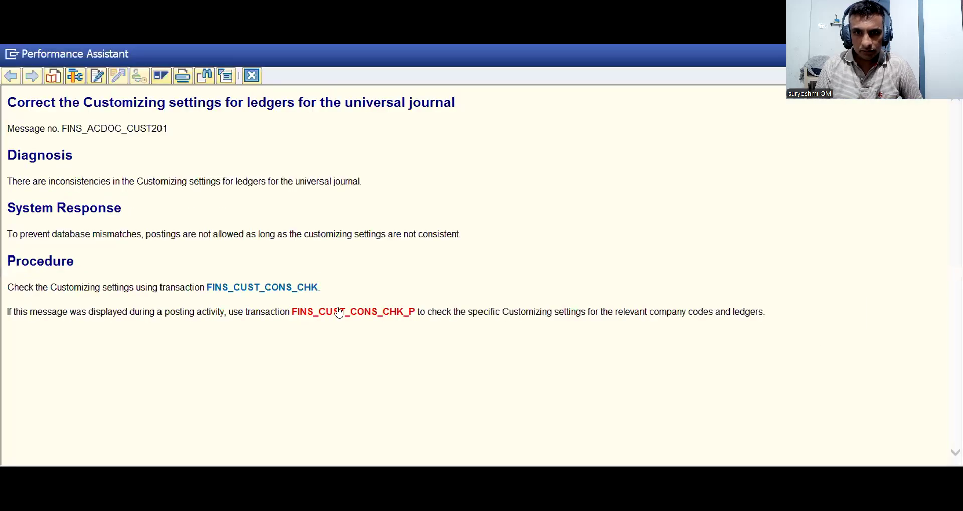
pyautogui.click(338, 312)
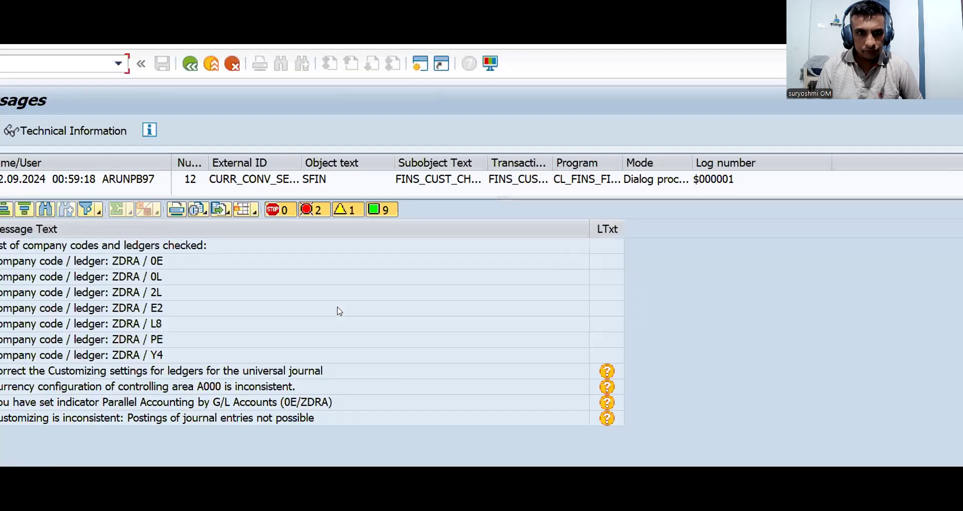
pyautogui.click(114, 392)
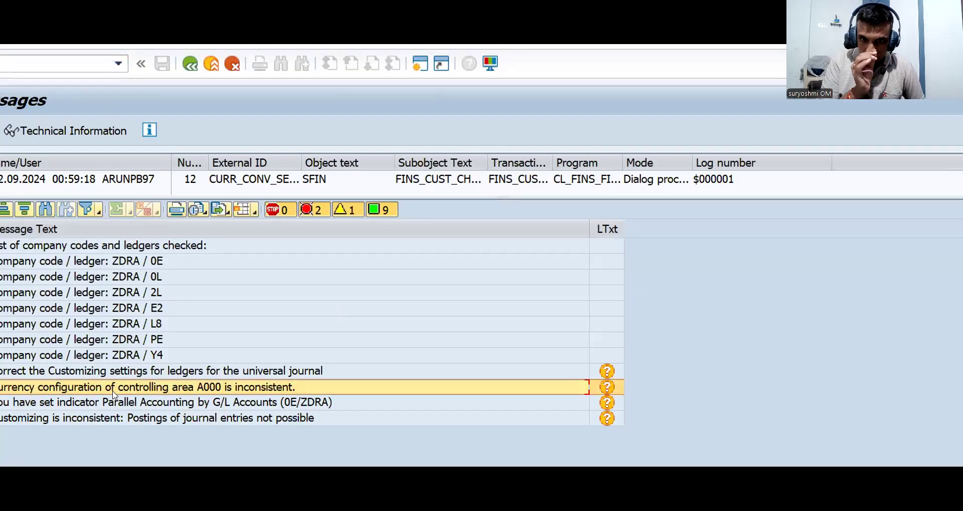
pyautogui.doubleClick(77, 391)
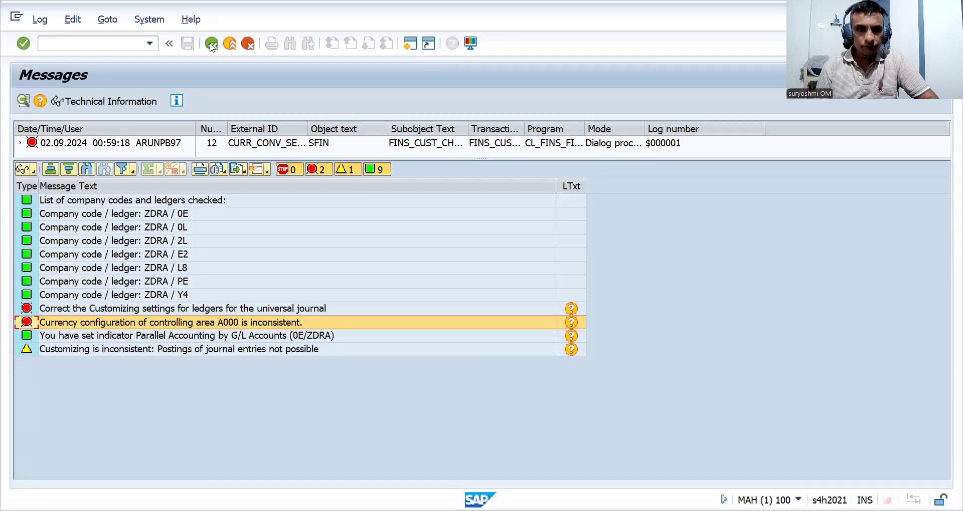
# Close the customizing check messages and the posting error log, and open the ALE customizing with transaction SALE.
pyautogui.click(211, 44)
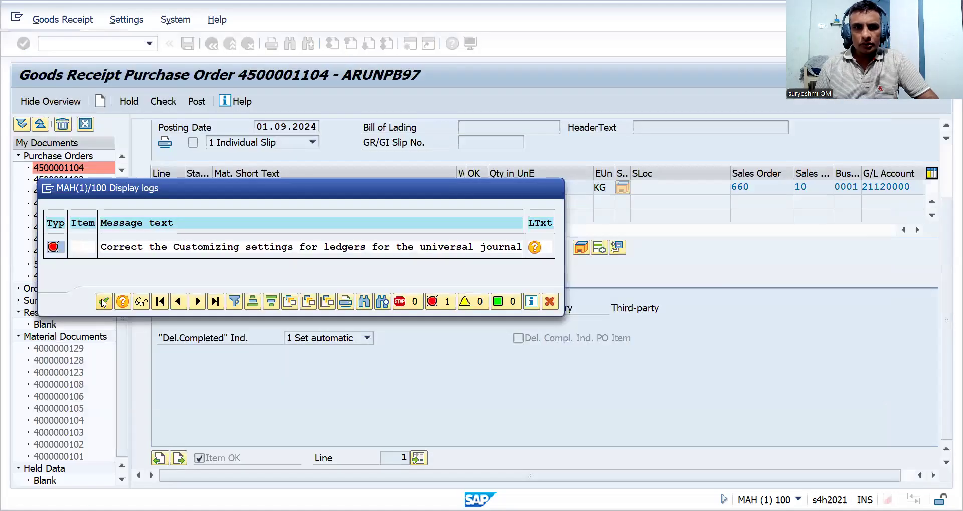
pyautogui.press('Return')
pyautogui.click(75, 46)
pyautogui.write('/N')
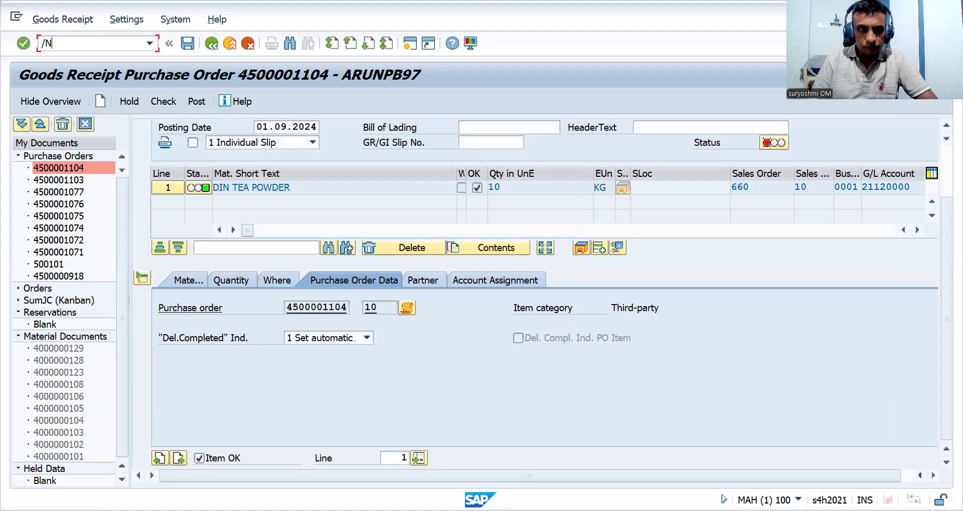
pyautogui.write('SALE')
pyautogui.press('Return')
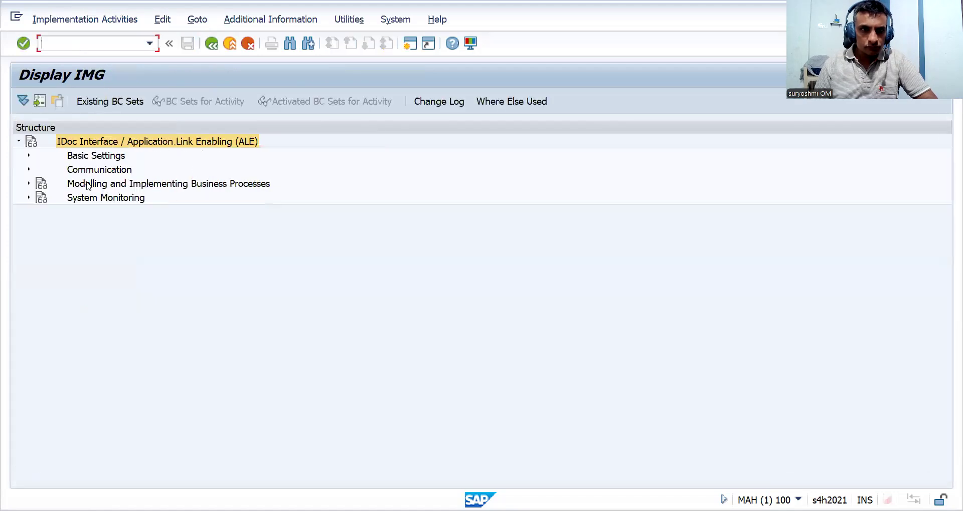
# Open the Assign Logical System to Client activity from the Logical Systems node of the Basic Settings.
pyautogui.click(27, 159)
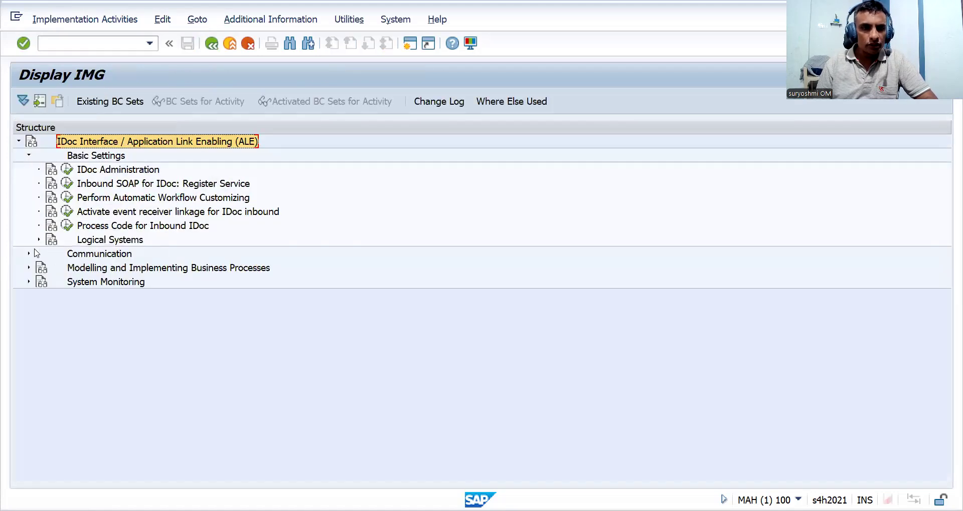
pyautogui.click(28, 156)
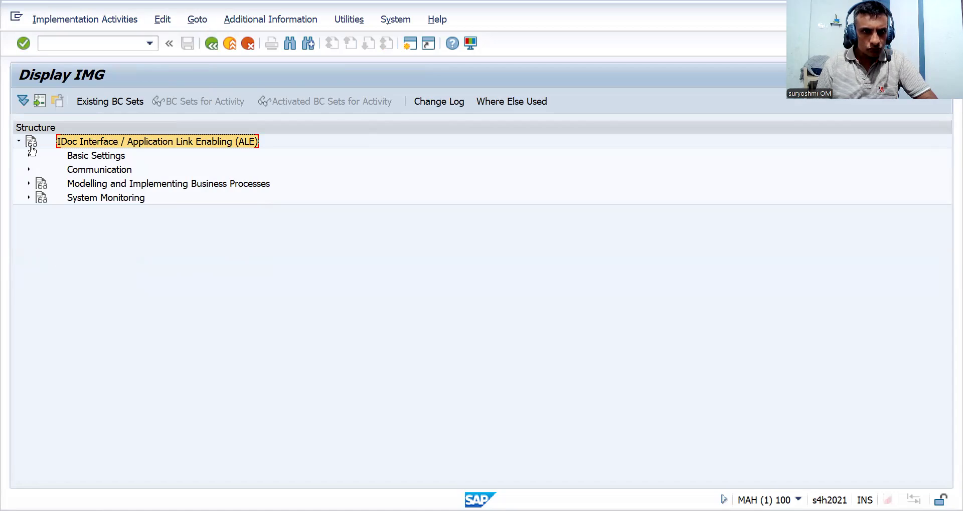
pyautogui.click(30, 156)
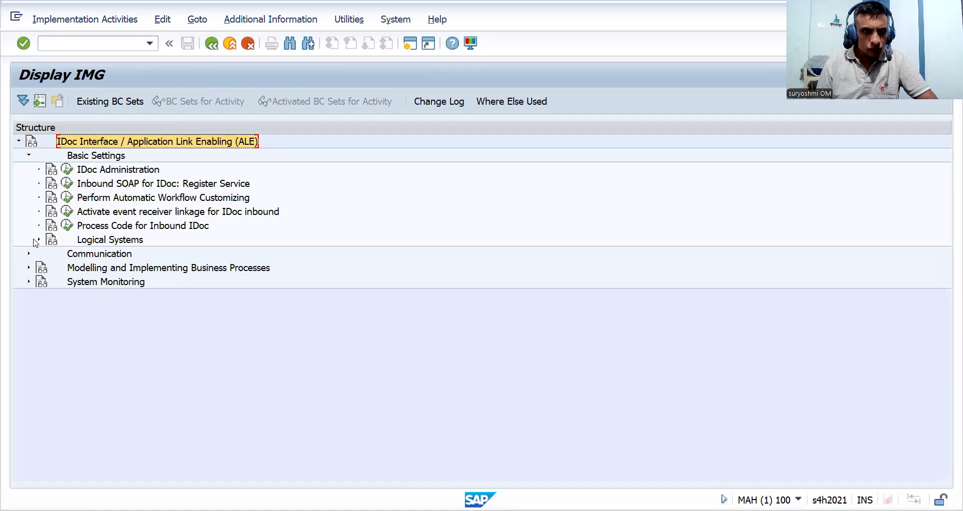
pyautogui.click(37, 241)
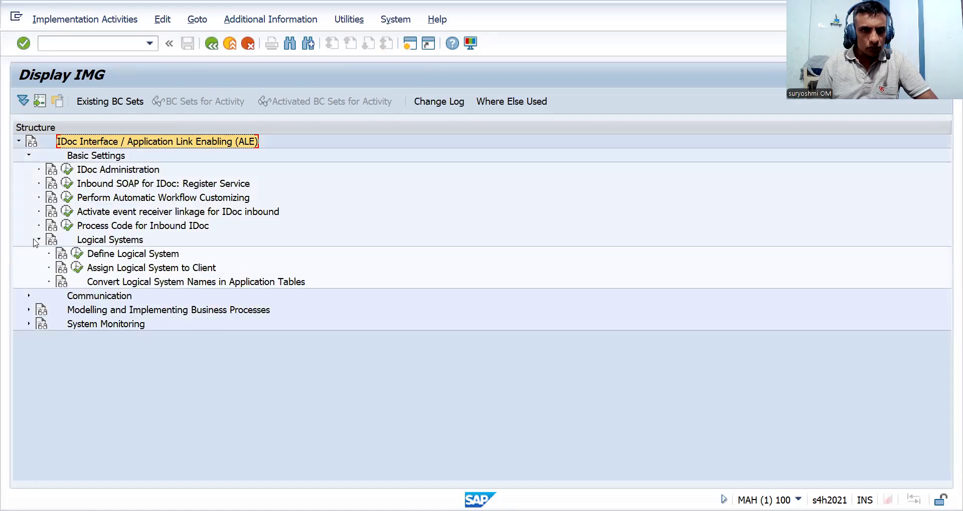
pyautogui.click(80, 268)
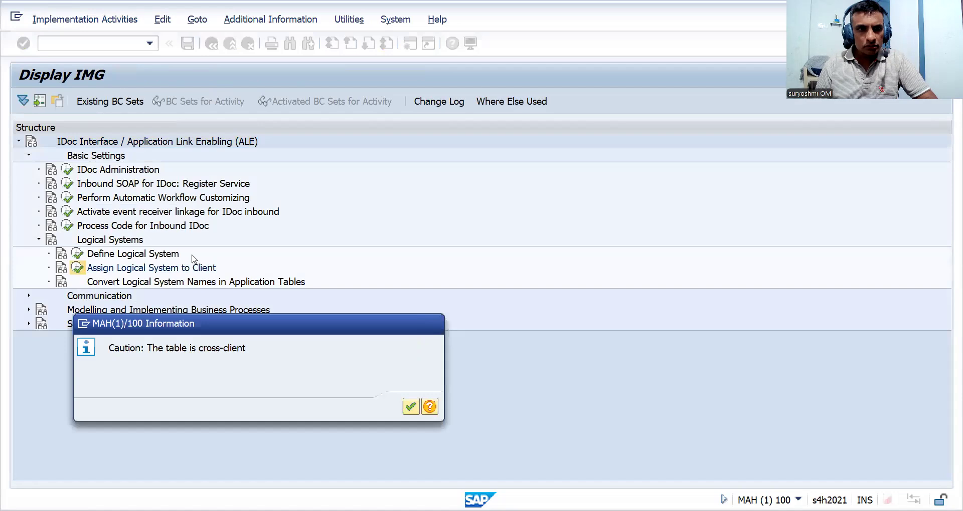
pyautogui.press('Return')
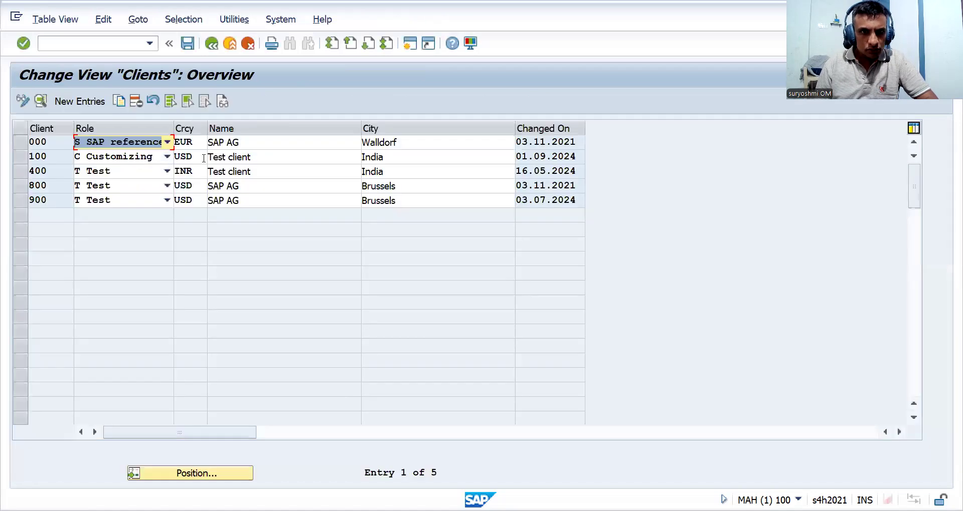
# Set the currency of client 100 to EUR and save the client table.
pyautogui.doubleClick(198, 158)
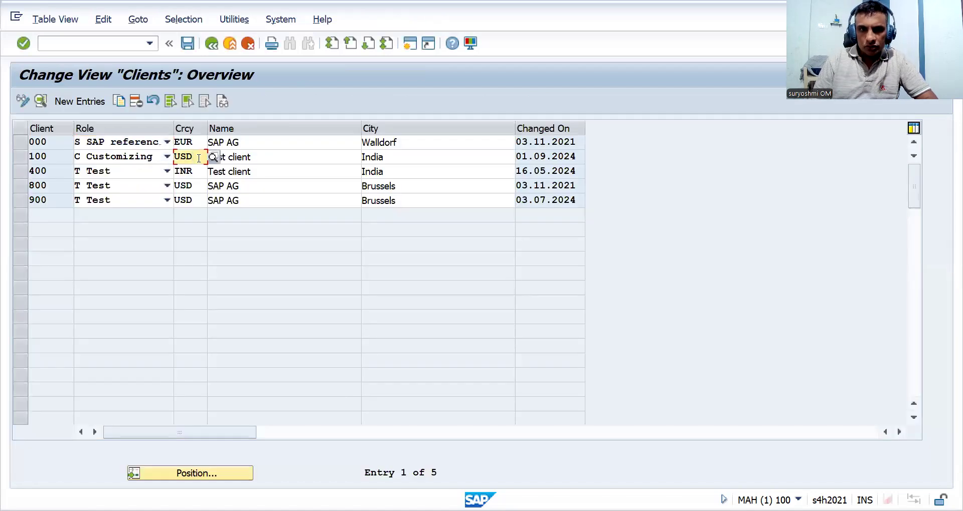
pyautogui.write('EUR')
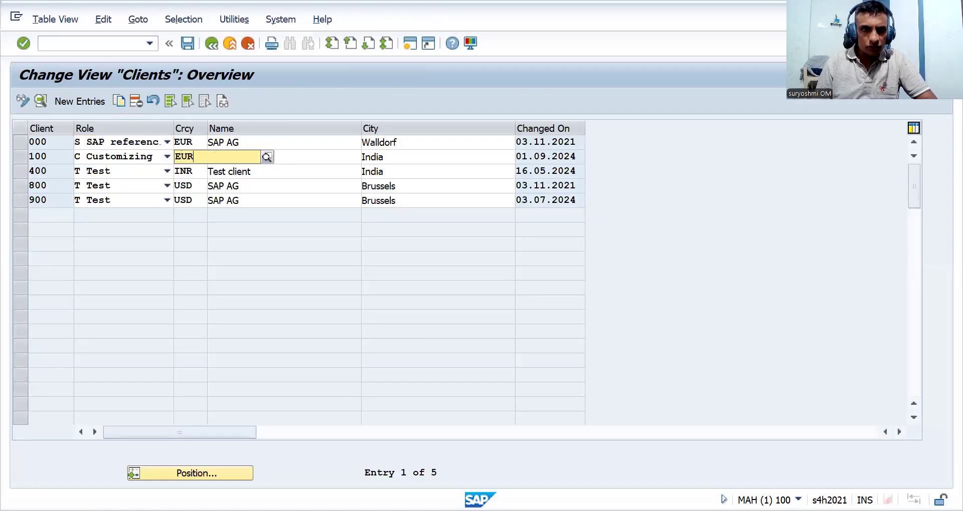
pyautogui.press('Return')
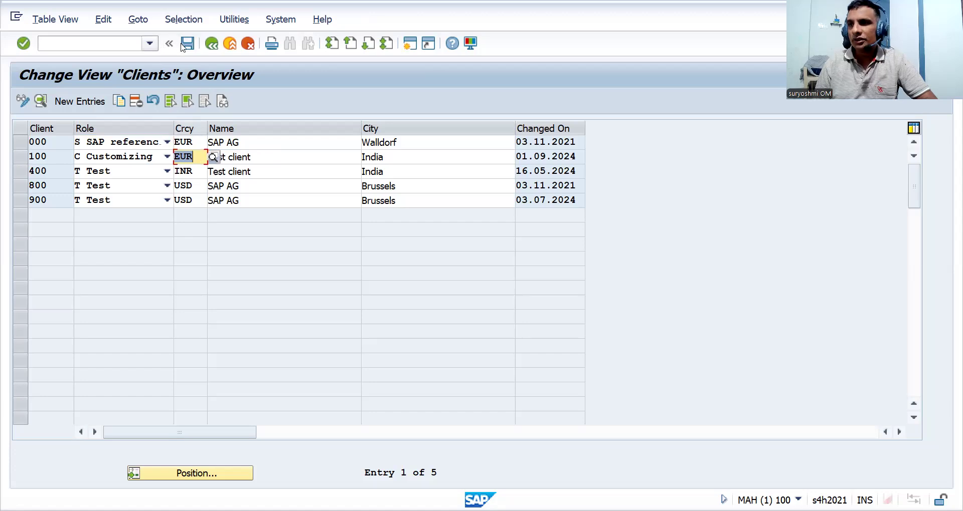
pyautogui.click(182, 45)
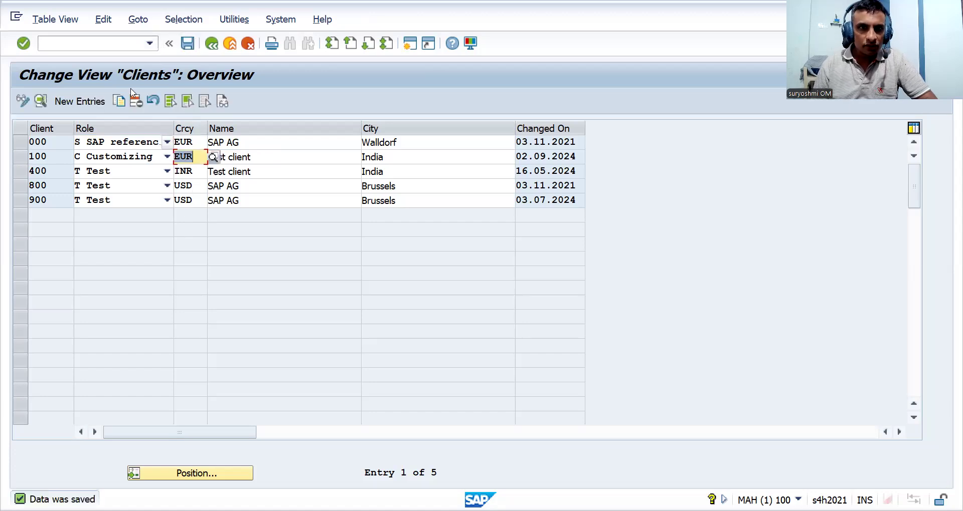
# Return to the MIGO transaction and load the third-party purchase order for goods receipt again.
pyautogui.click(83, 44)
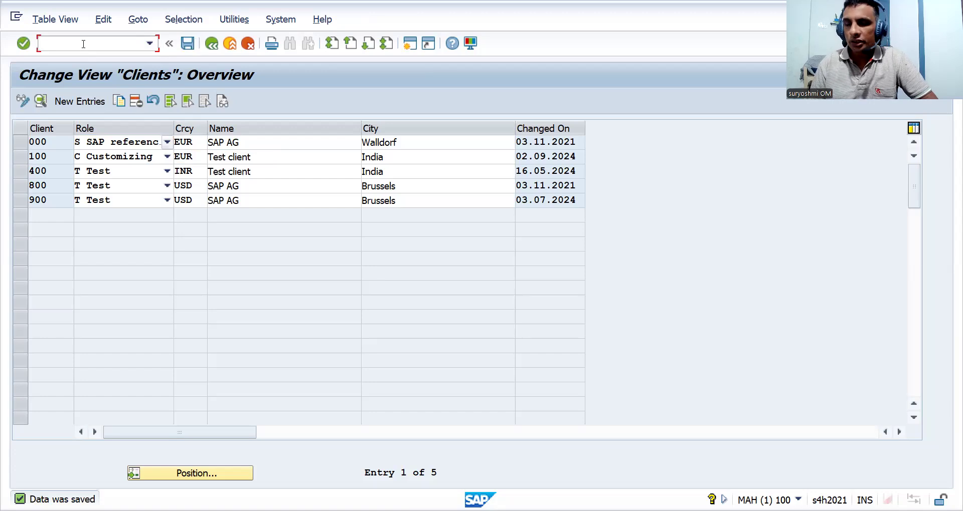
pyautogui.write('/N')
pyautogui.write('SE06')
pyautogui.press('Return')
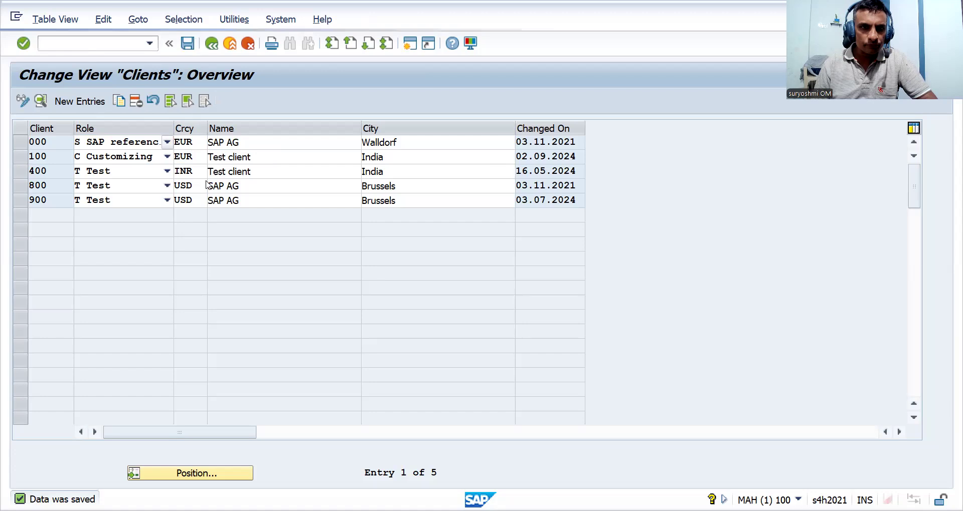
pyautogui.press('Down')
pyautogui.press('Return')
pyautogui.press('Return')
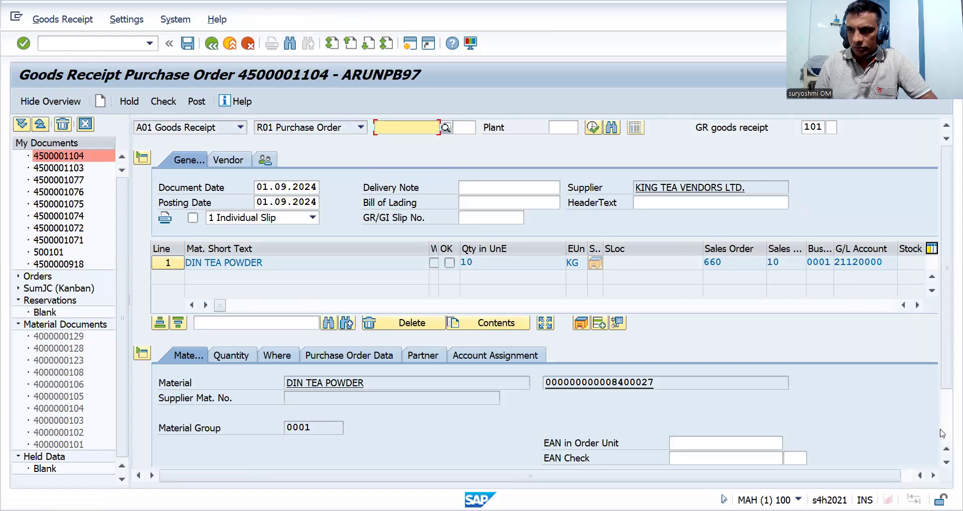
# Mark the DIN TEA POWDER item as OK, check the goods receipt and post it.
pyautogui.scroll(-3, 942, 434)
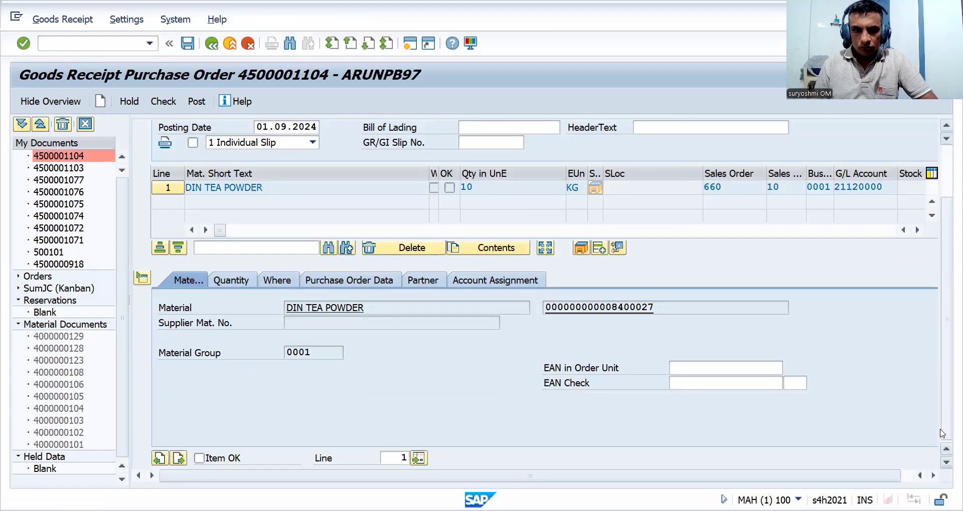
pyautogui.click(199, 458)
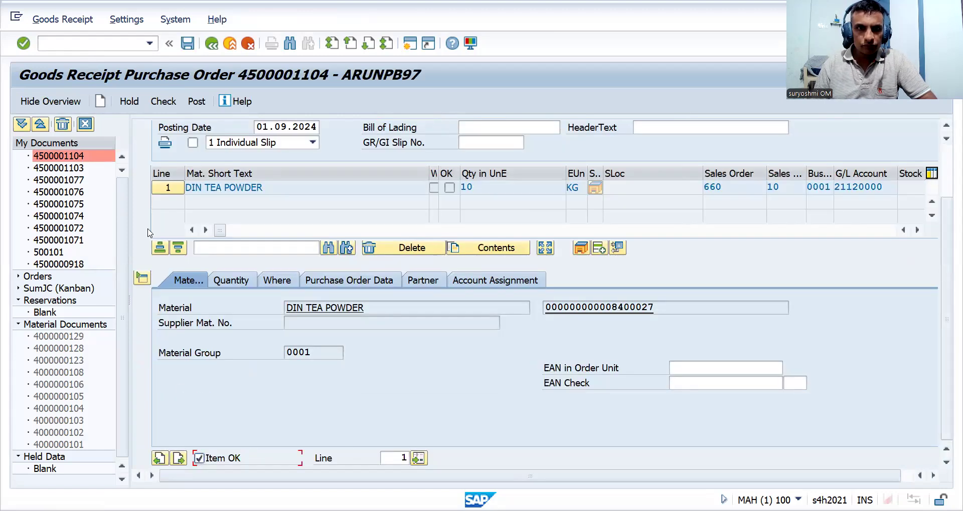
pyautogui.click(164, 101)
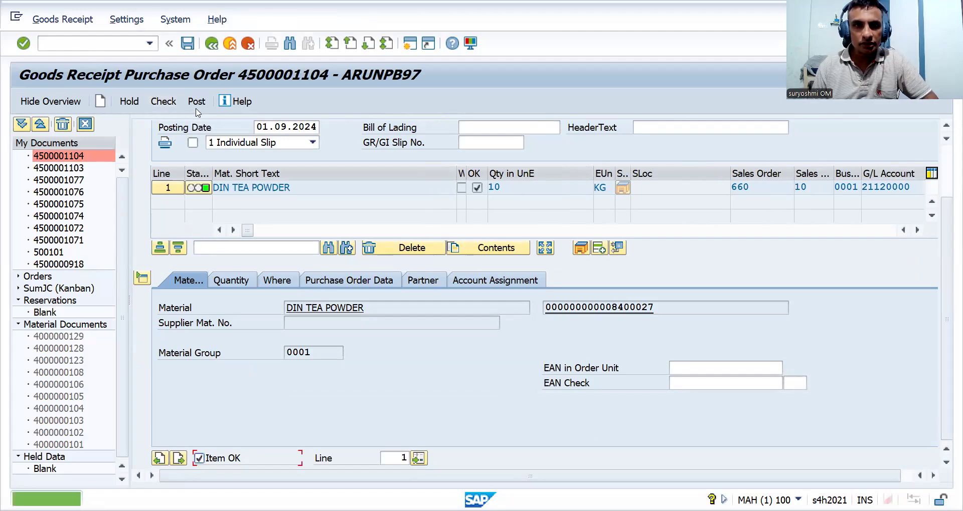
pyautogui.click(196, 102)
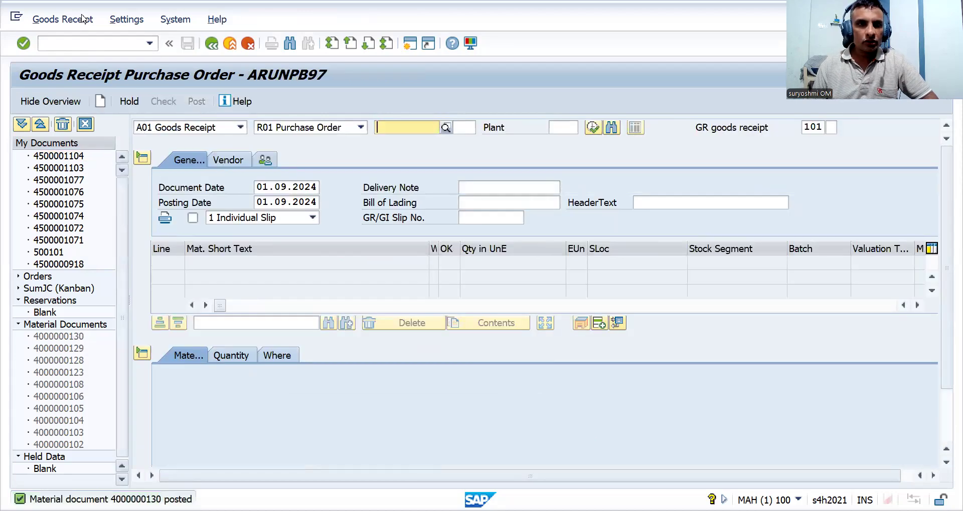
# Switch to the THIRD PARTY SALES workbook in Excel and enter MIGO in cell J47 with 10PC below it in J48.
pyautogui.click(79, 42)
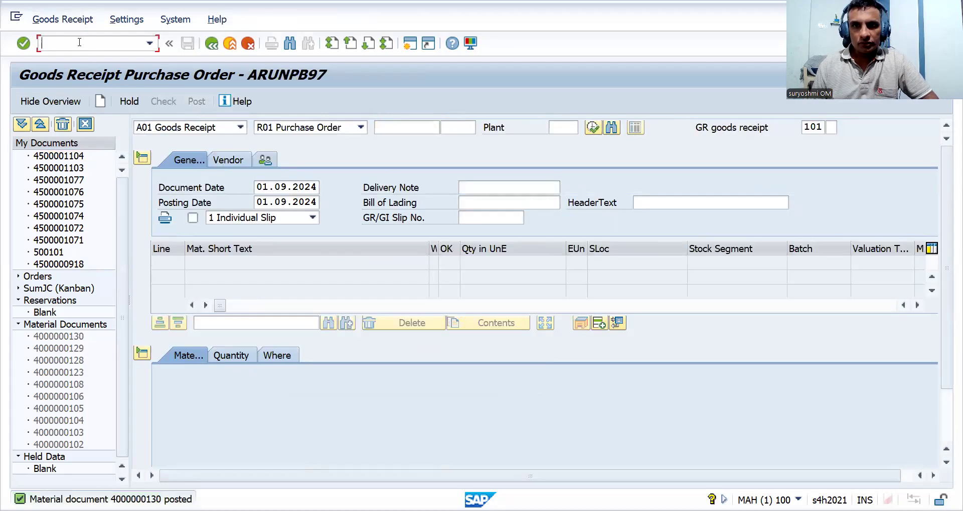
pyautogui.hotkey('alt', 'Tab')
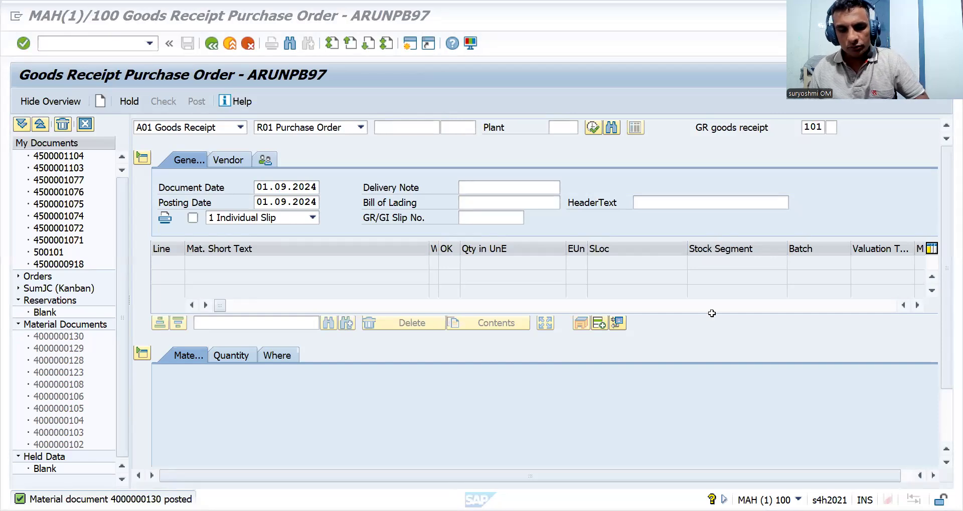
pyautogui.hotkey('alt', 'Tab')
pyautogui.hotkey('ctrl', 'c')
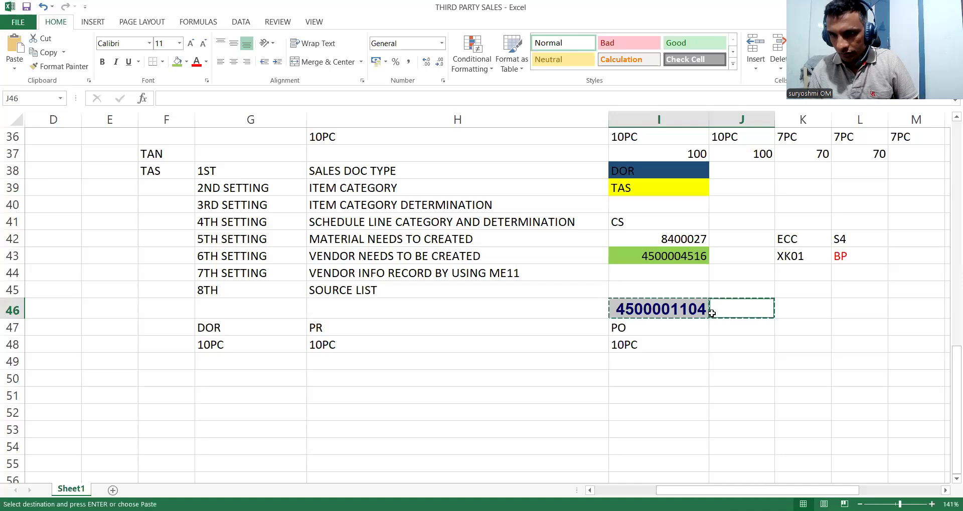
pyautogui.click(726, 325)
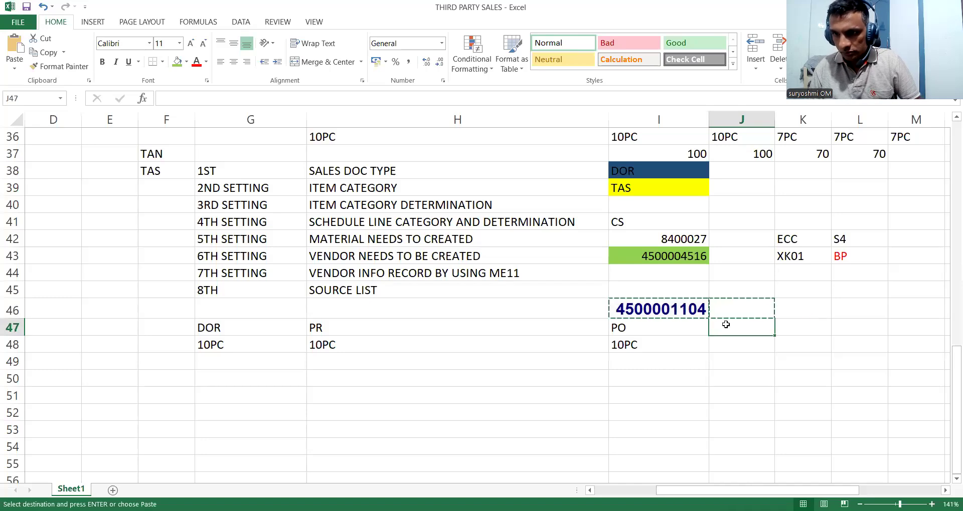
pyautogui.write('MIGO')
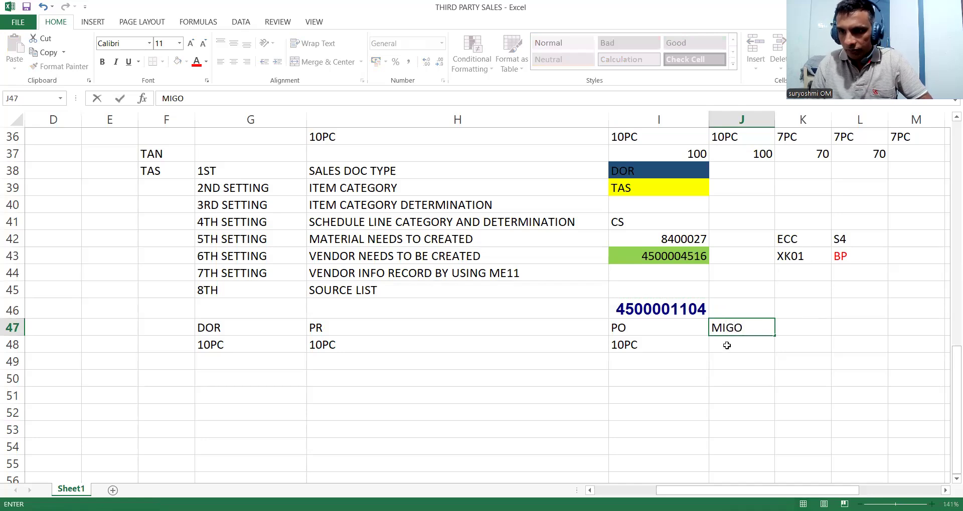
pyautogui.click(727, 344)
pyautogui.write('10PC')
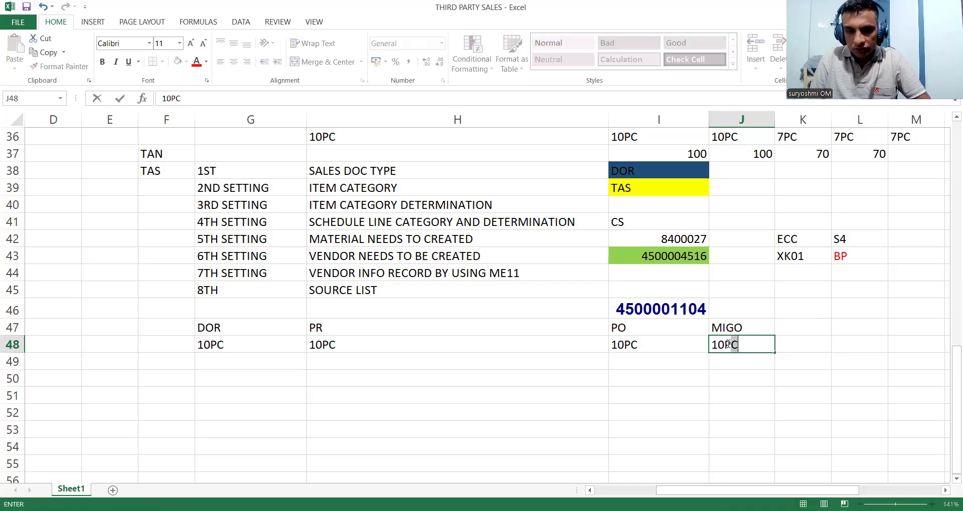
# Enter MIRO in cell K46, replacing the mistaken MIGO text.
pyautogui.click(789, 311)
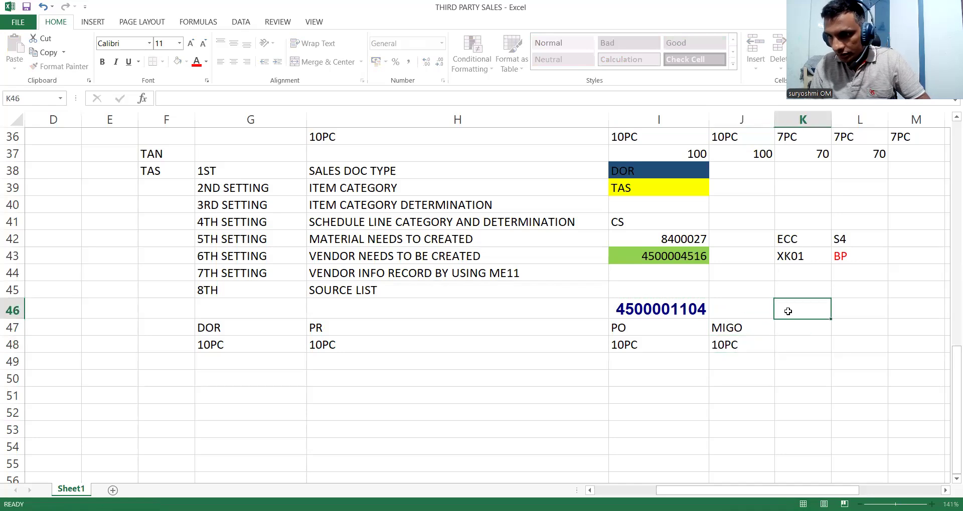
pyautogui.write('MIGO')
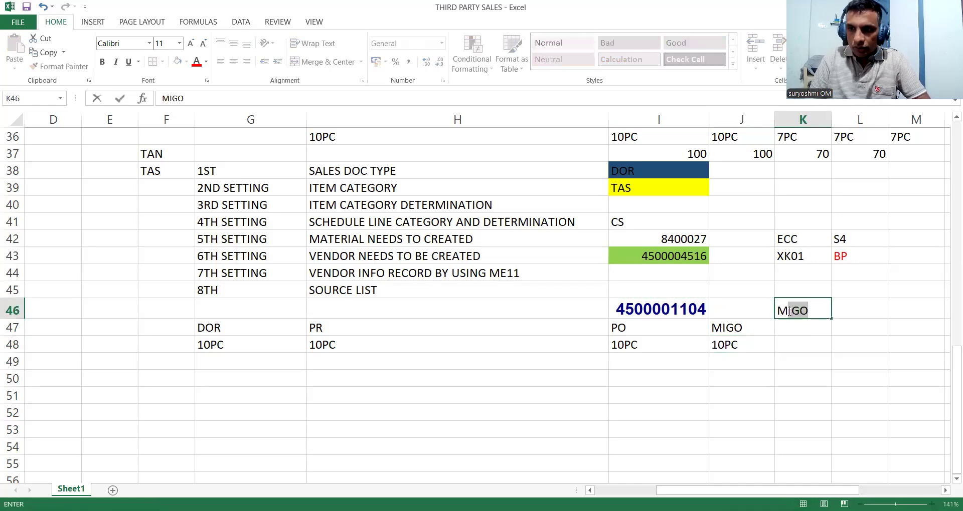
pyautogui.press('BackSpace')
pyautogui.press('BackSpace')
pyautogui.write('MIRO')
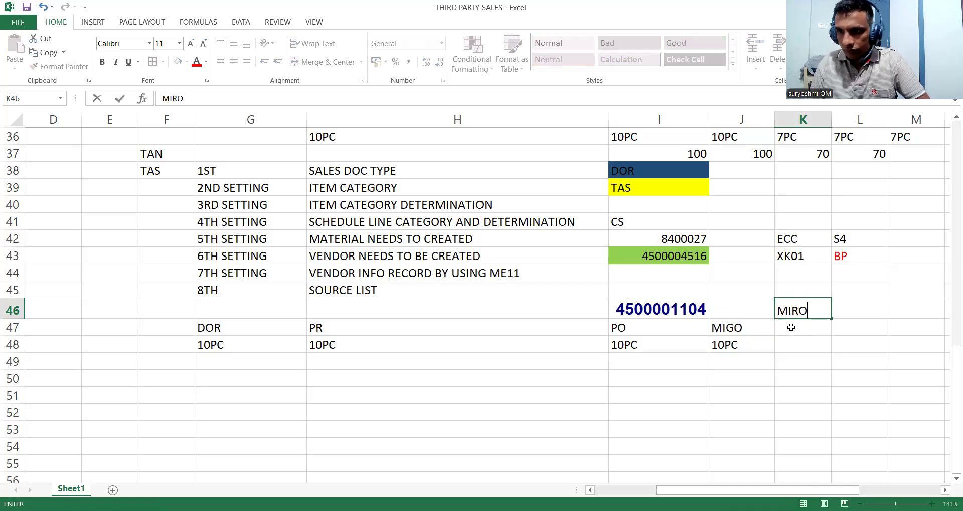
# Move the MIRO entry down to cell K47 beside MIGO and enter 10PC below it in K48.
pyautogui.click(791, 324)
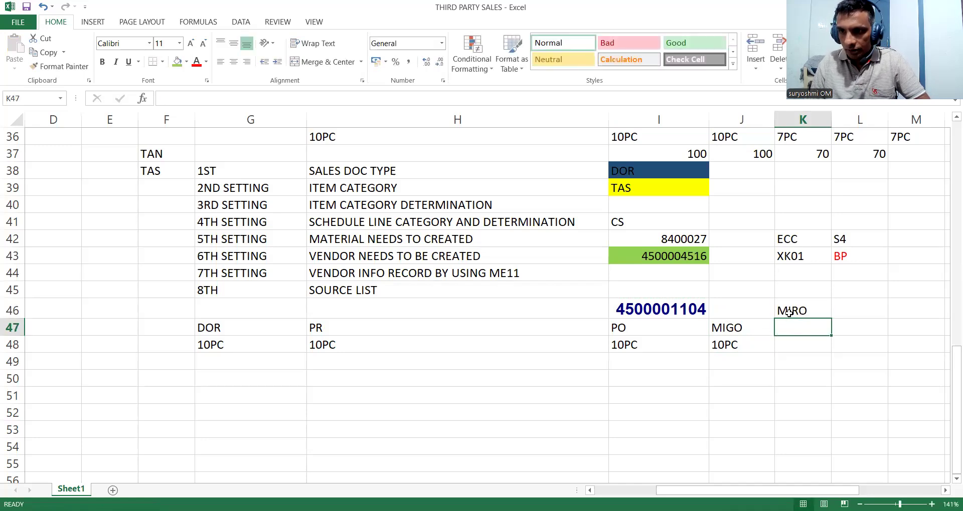
pyautogui.click(789, 312)
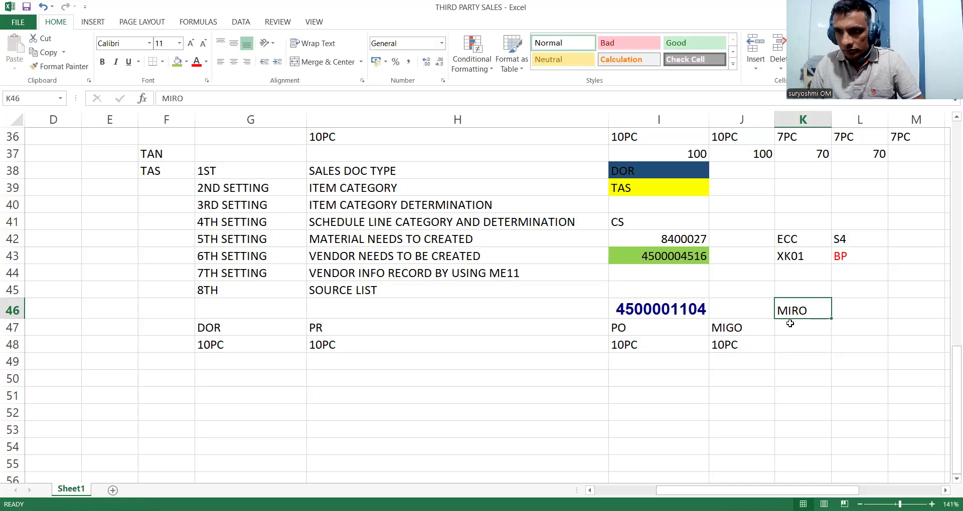
pyautogui.click(789, 324)
pyautogui.press('Up')
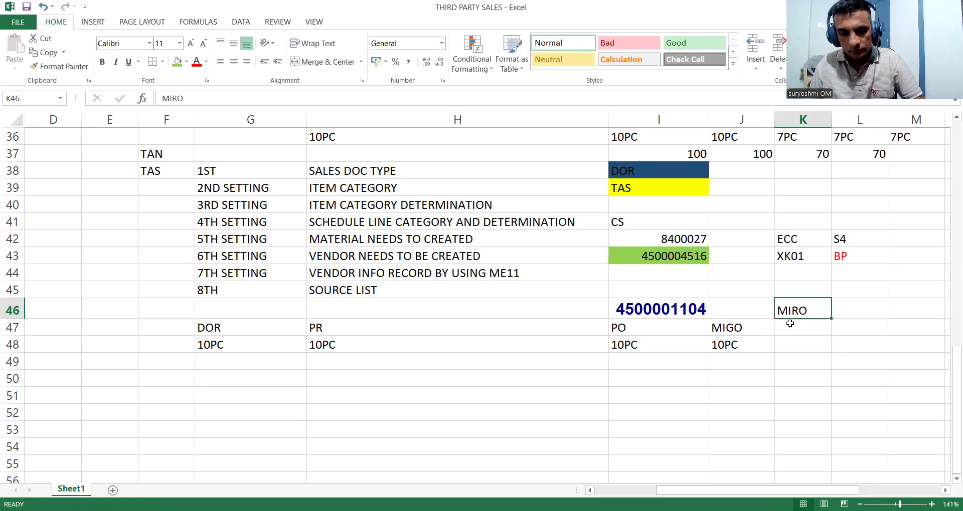
pyautogui.moveTo(790, 324); pyautogui.dragTo(790, 324)
pyautogui.press('Down')
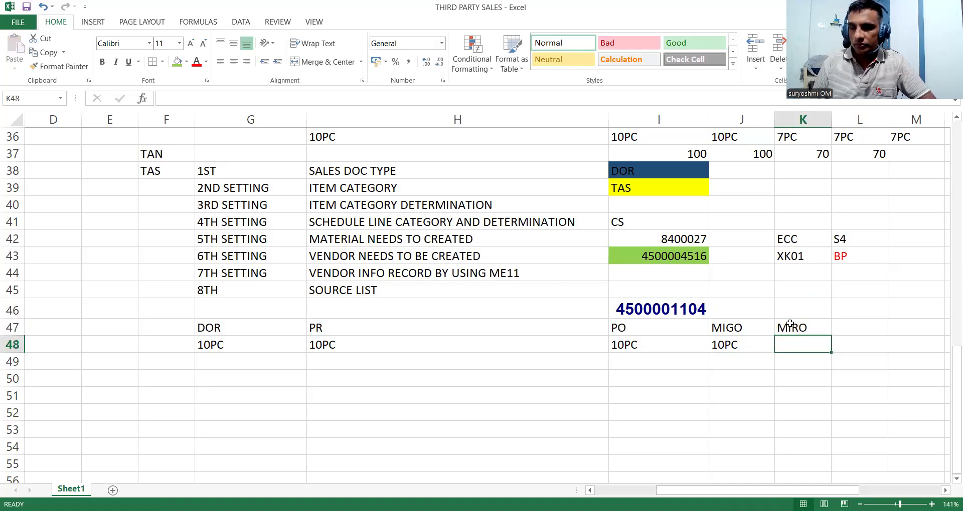
pyautogui.write('1')
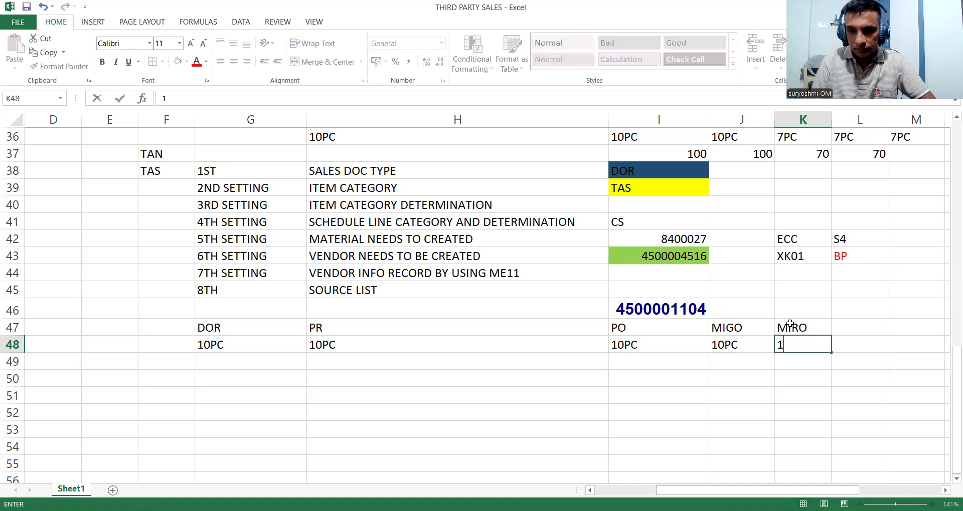
pyautogui.write('0PC')
pyautogui.click(755, 338)
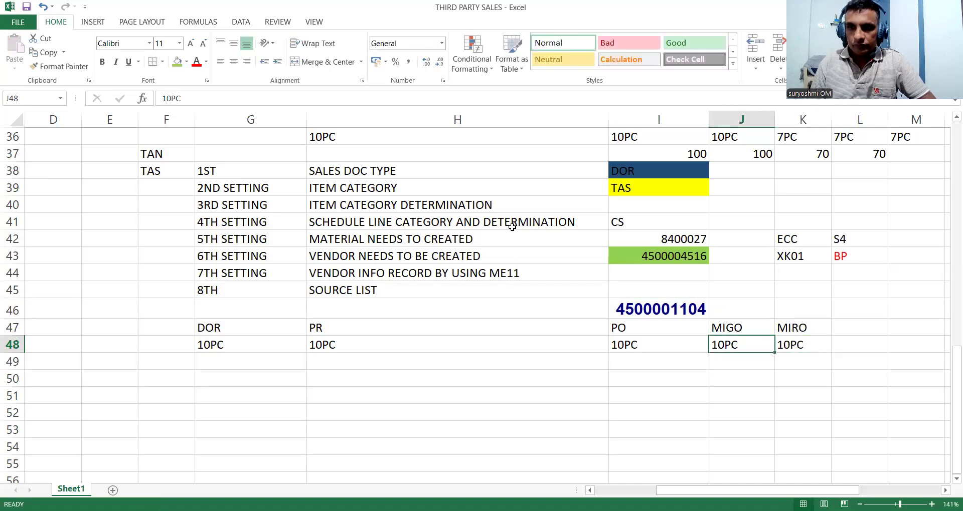
# Switch to SAP and start incoming invoice entry with transaction MIRO for company code ZDRA.
pyautogui.click(788, 342)
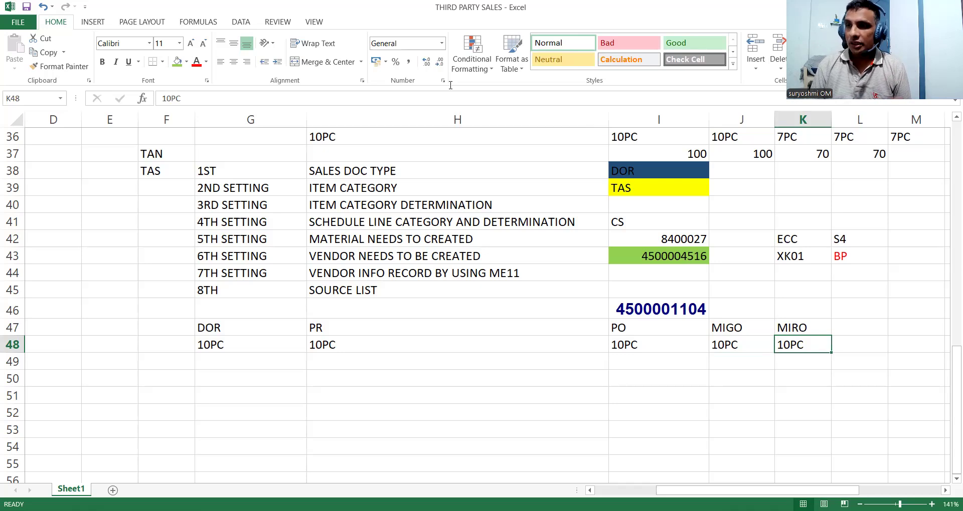
pyautogui.hotkey('alt', 'Tab')
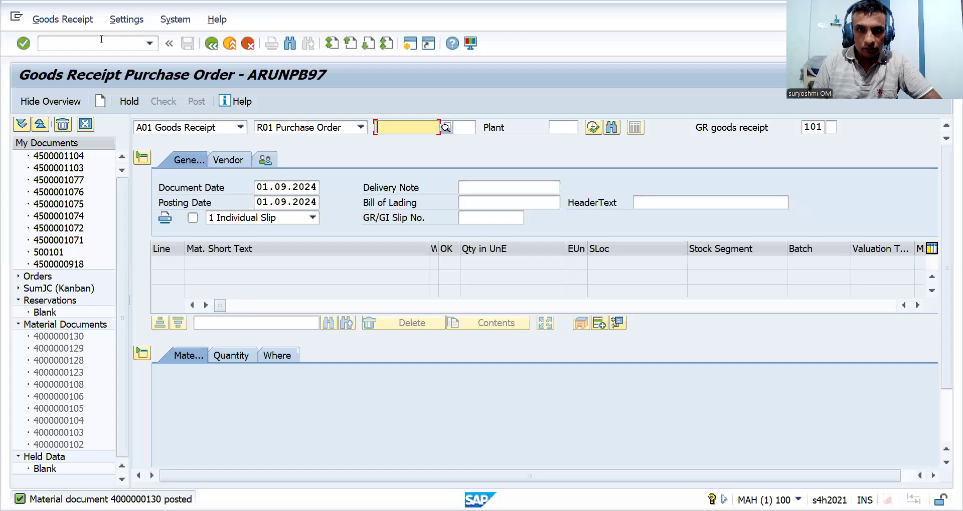
pyautogui.click(101, 40)
pyautogui.write('/NMIRO')
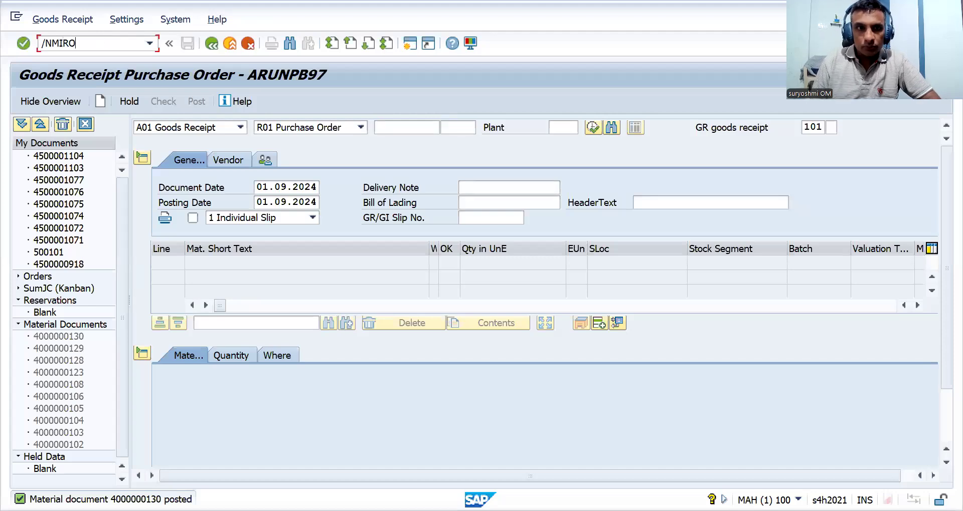
pyautogui.press('Return')
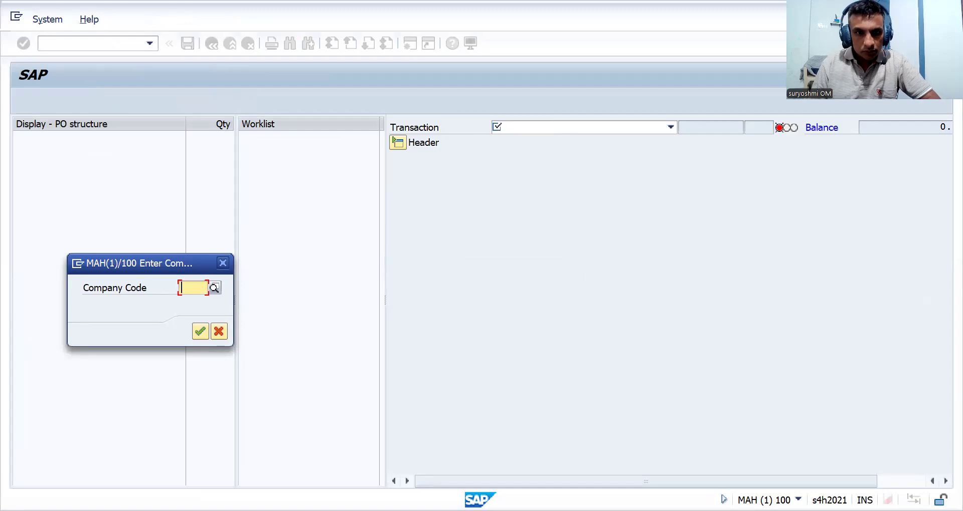
pyautogui.write('ZDRA')
pyautogui.press('Return')
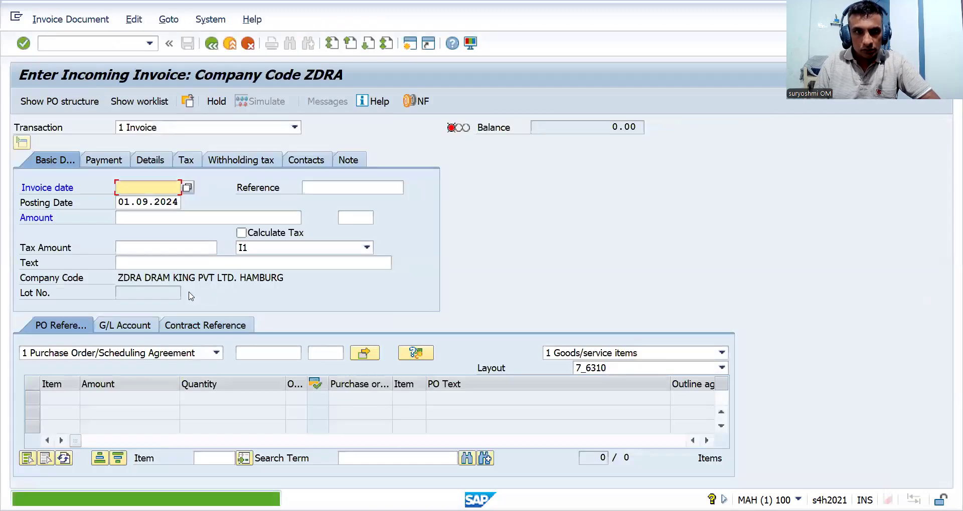
# Set the invoice date to 01.09.2024 and load the third-party purchase order, correcting the last digit of the pasted number to 4.
pyautogui.click(142, 203)
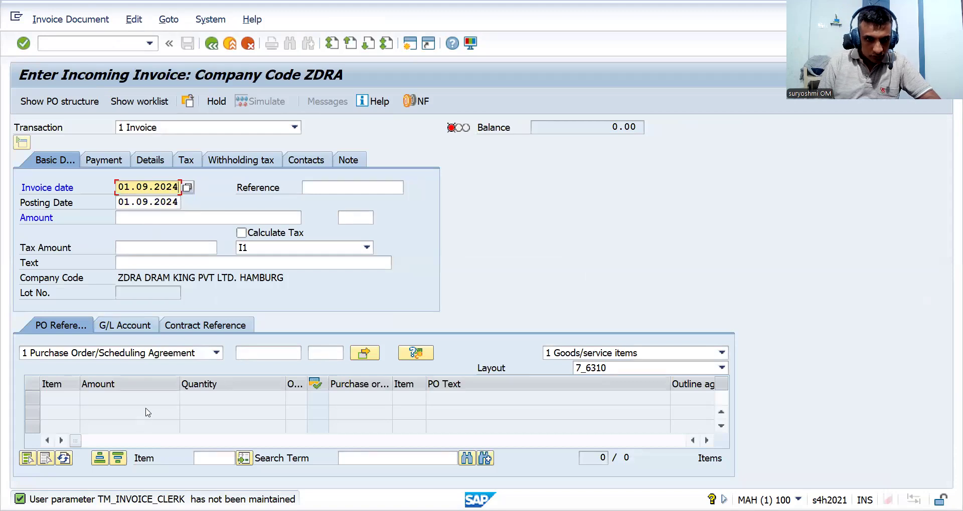
pyautogui.click(257, 353)
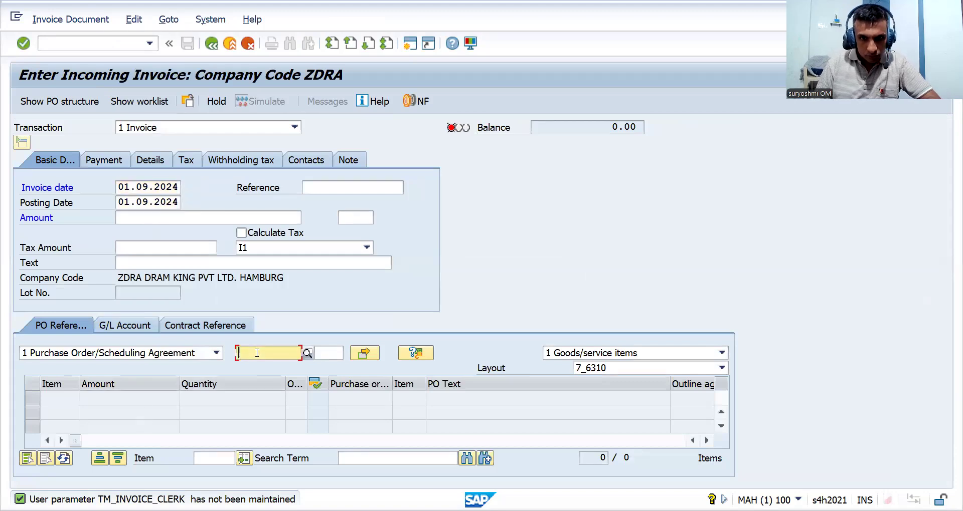
pyautogui.hotkey('ctrl', 'v')
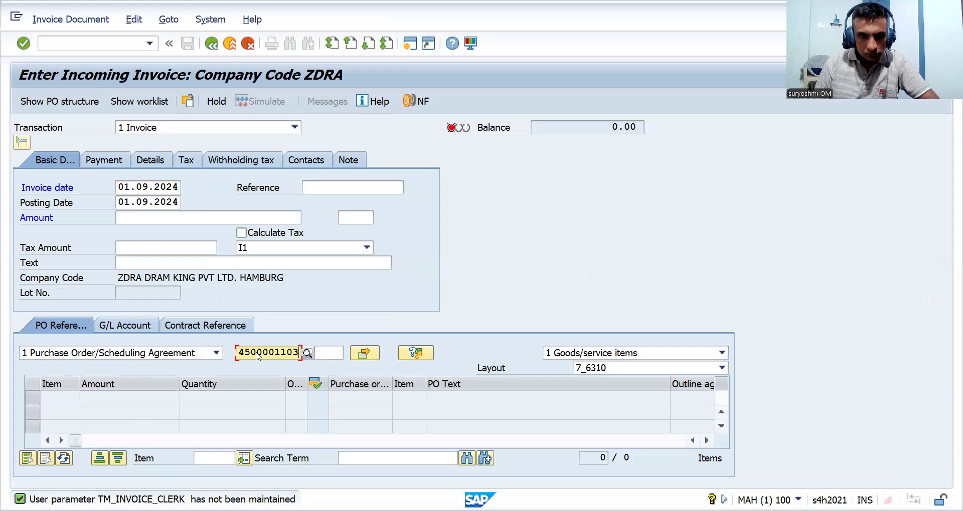
pyautogui.press('BackSpace')
pyautogui.write('4')
pyautogui.press('Return')
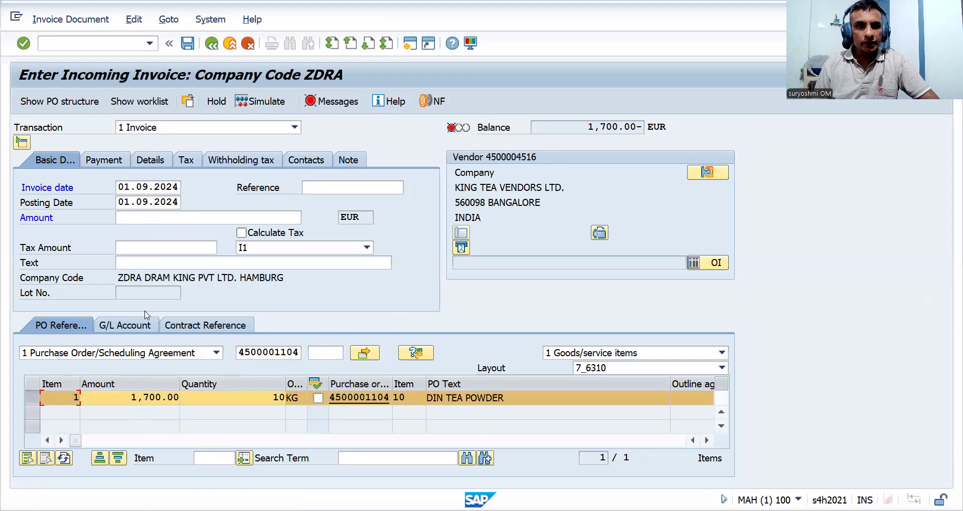
# Try to change the loaded invoice's tax code to A0 (Output Tax non taxable).
pyautogui.click(250, 248)
pyautogui.click(249, 249)
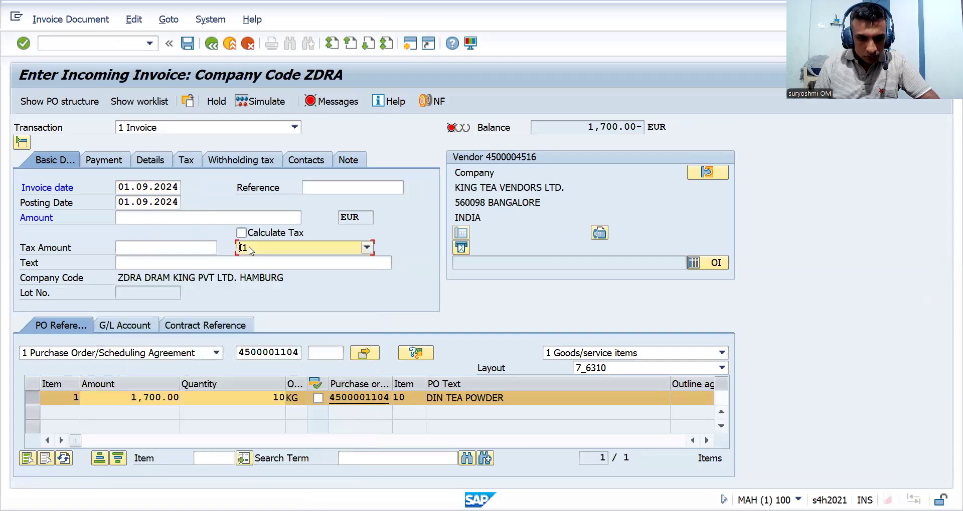
pyautogui.click(251, 250)
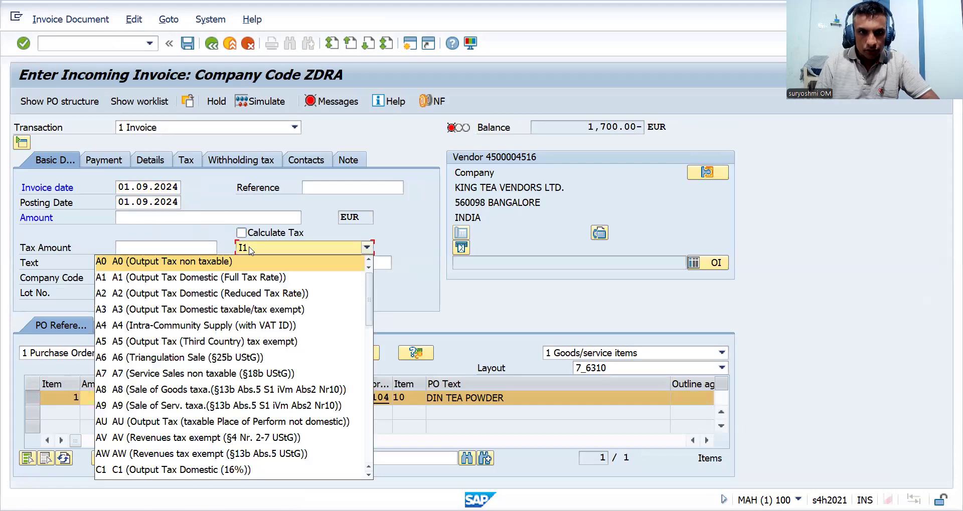
pyautogui.press('Return')
pyautogui.press('Return')
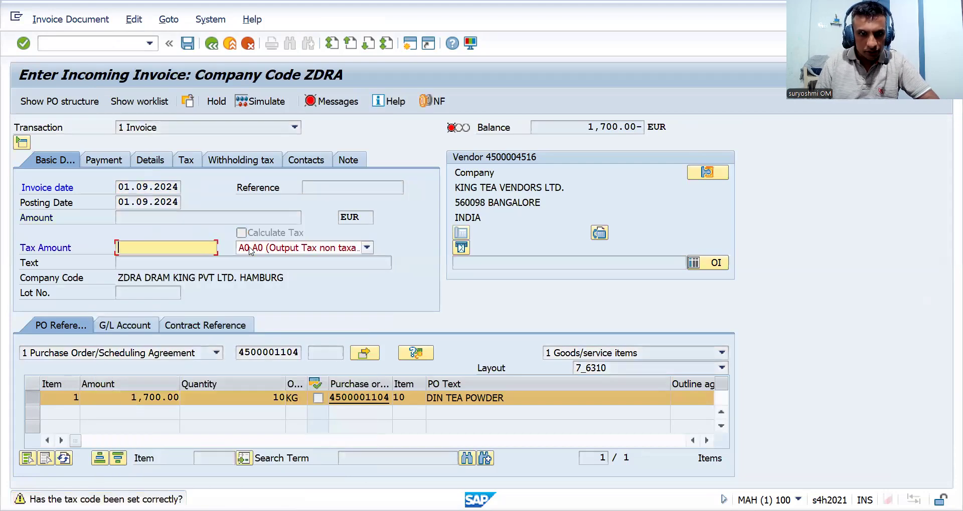
pyautogui.press('Return')
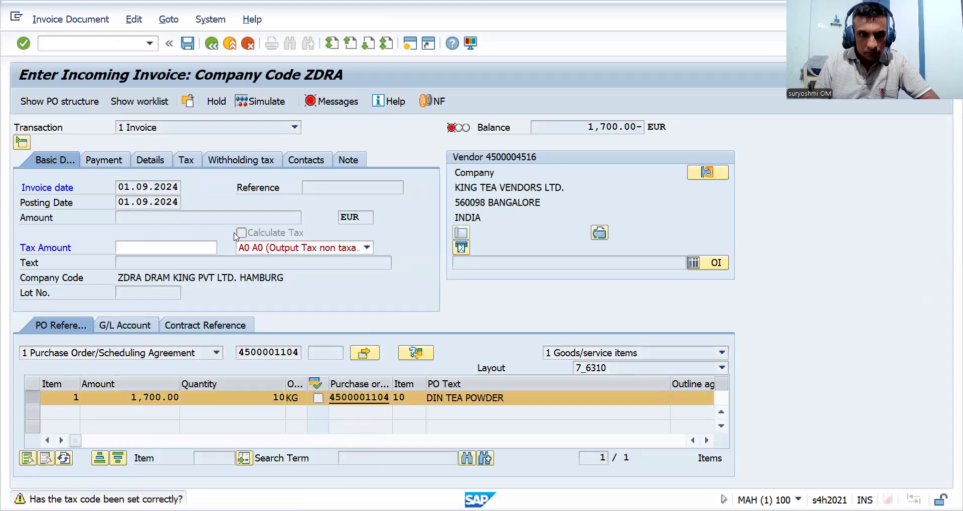
pyautogui.press('Return')
pyautogui.press('Return')
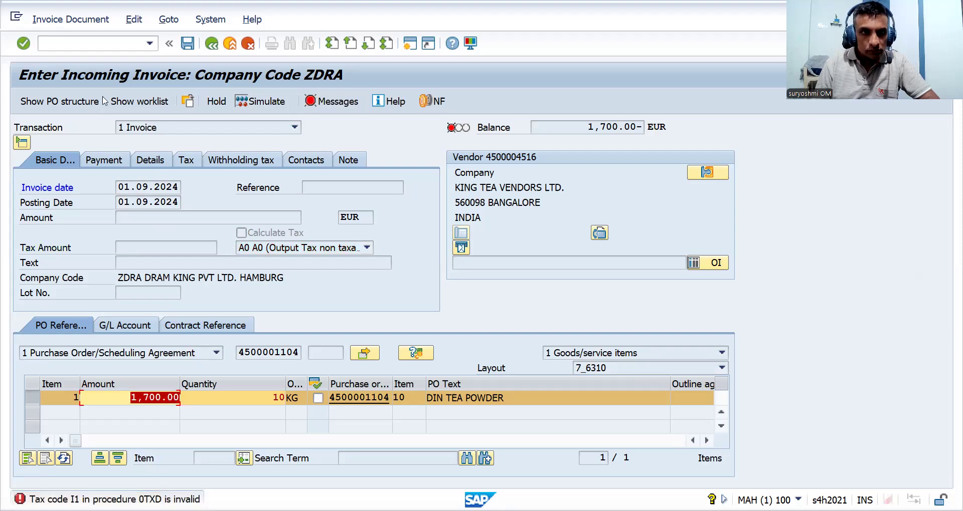
# Restart the MIRO transaction and set the invoice date to 01.09.2024.
pyautogui.click(60, 43)
pyautogui.write('/NMI')
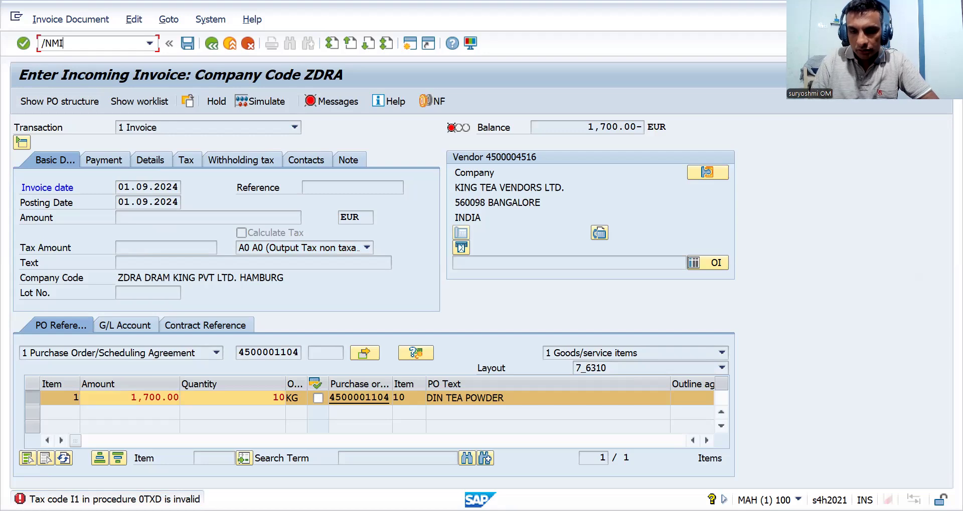
pyautogui.press('Return')
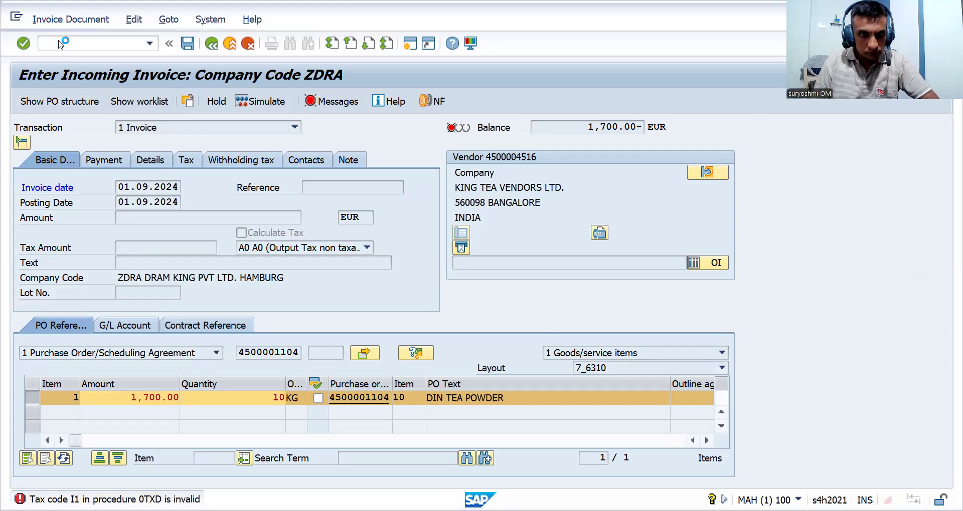
pyautogui.press('space')
pyautogui.press('Down')
pyautogui.press('Return')
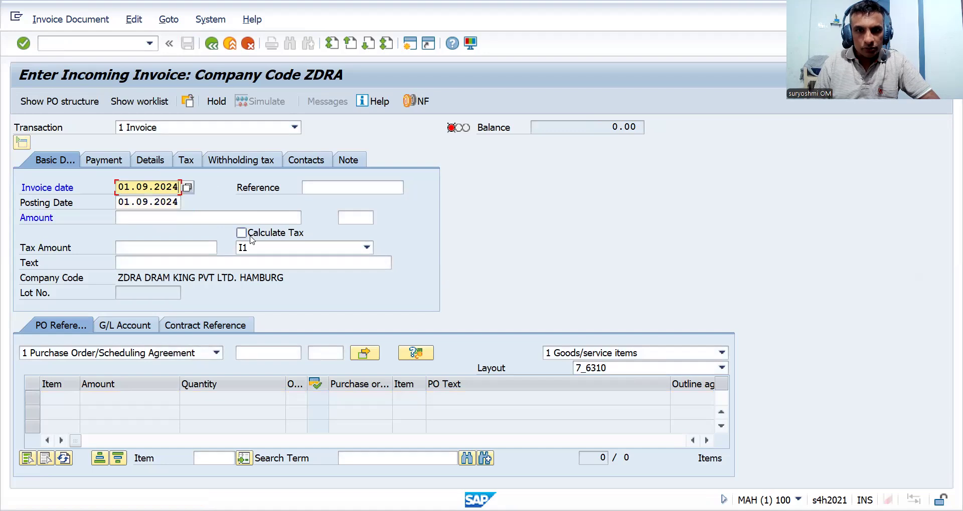
# Set the tax code to A0 (Output Tax non taxable) and load the third-party purchase order into the invoice.
pyautogui.click(257, 251)
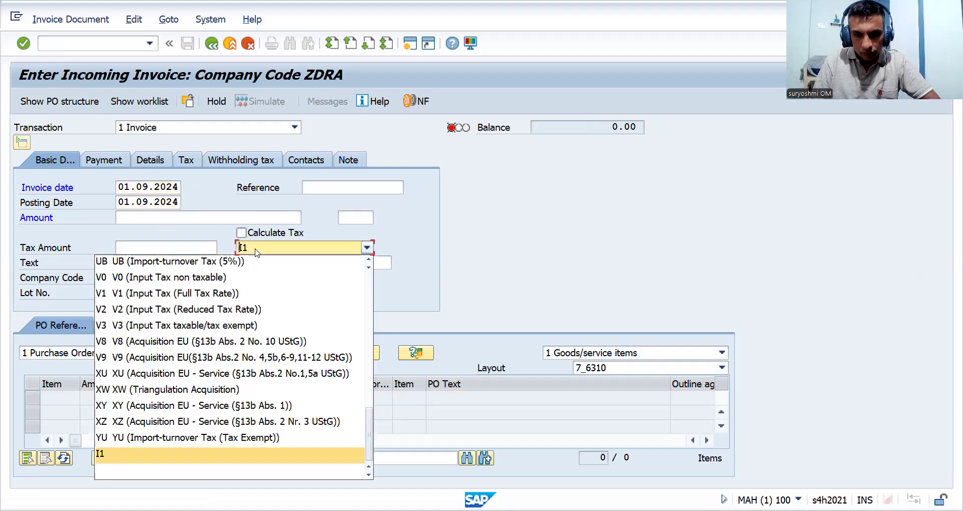
pyautogui.press('a')
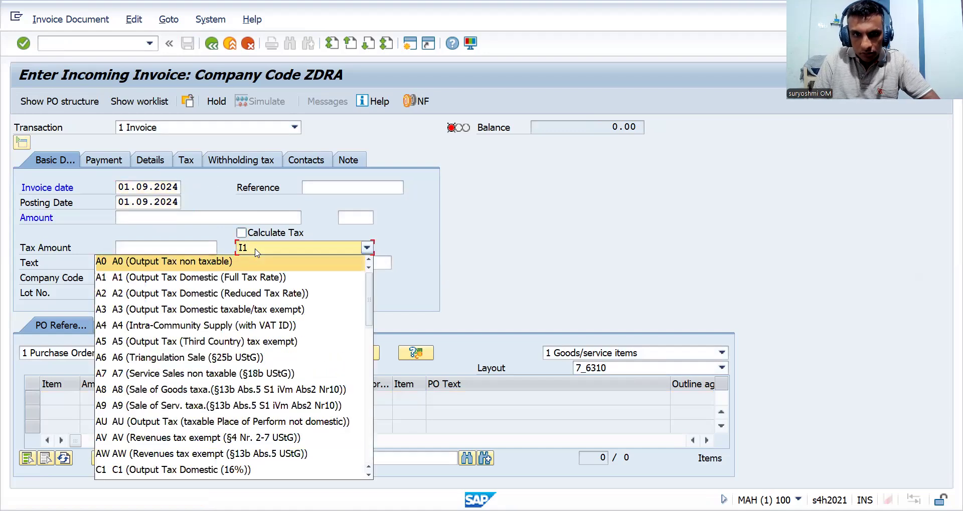
pyautogui.press('Return')
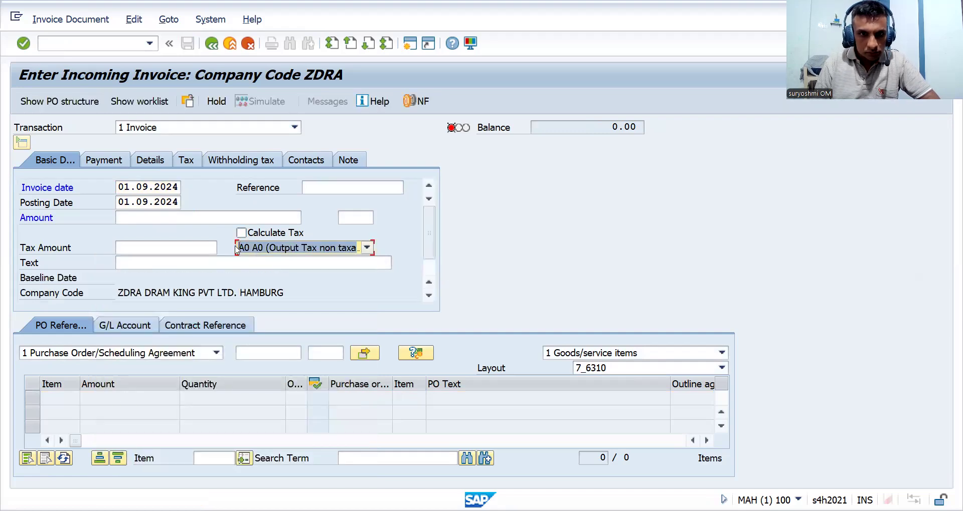
pyautogui.click(151, 220)
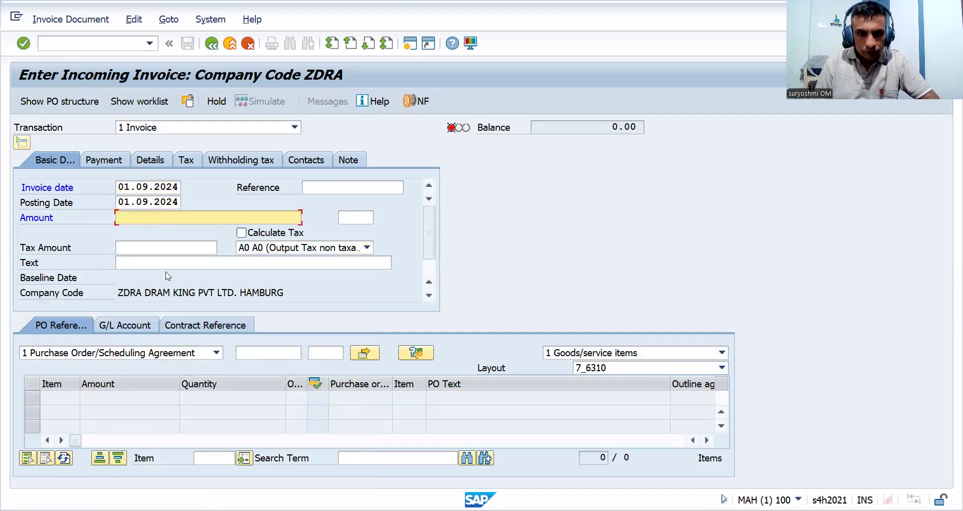
pyautogui.click(270, 355)
pyautogui.hotkey('ctrl', 'v')
pyautogui.press('Return')
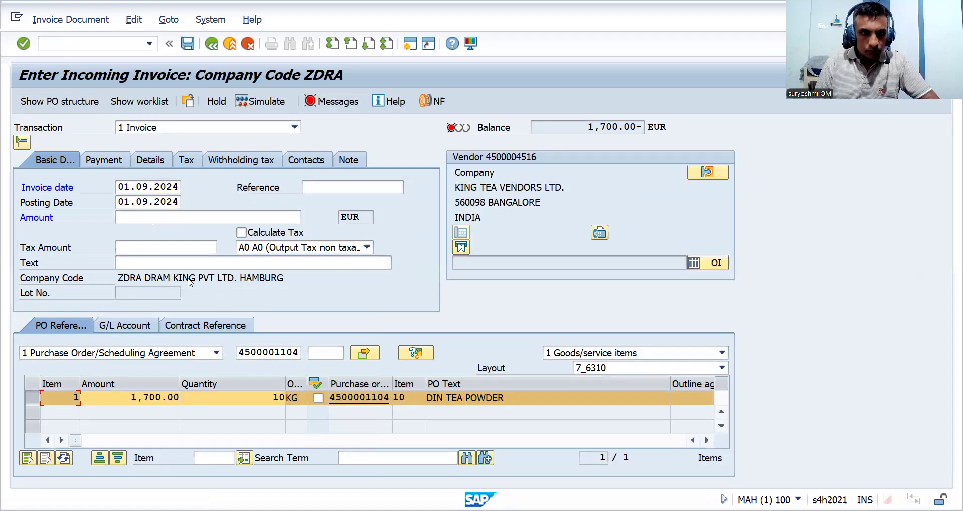
# Enter 1,700 as the invoice amount to match the purchase order balance.
pyautogui.click(590, 127)
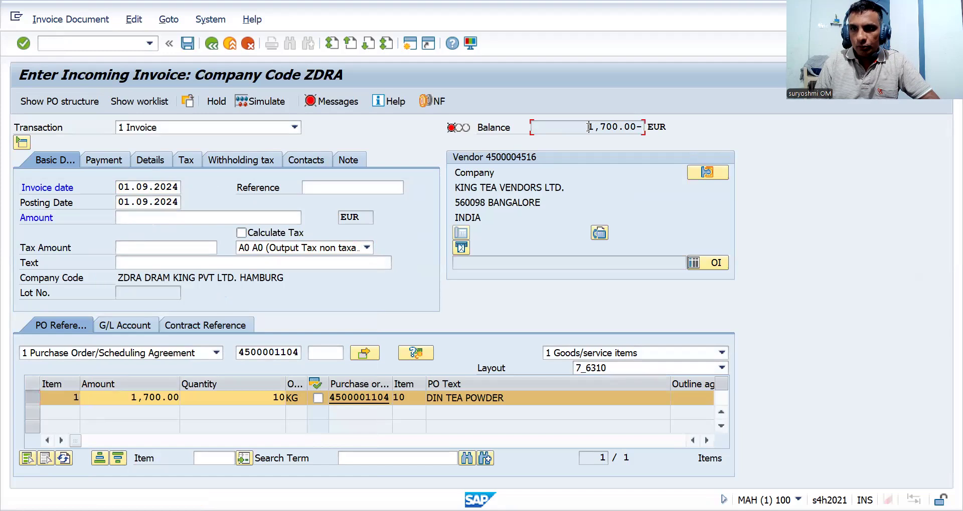
pyautogui.click(148, 217)
pyautogui.write('1,7')
pyautogui.write('00')
pyautogui.press('Return')
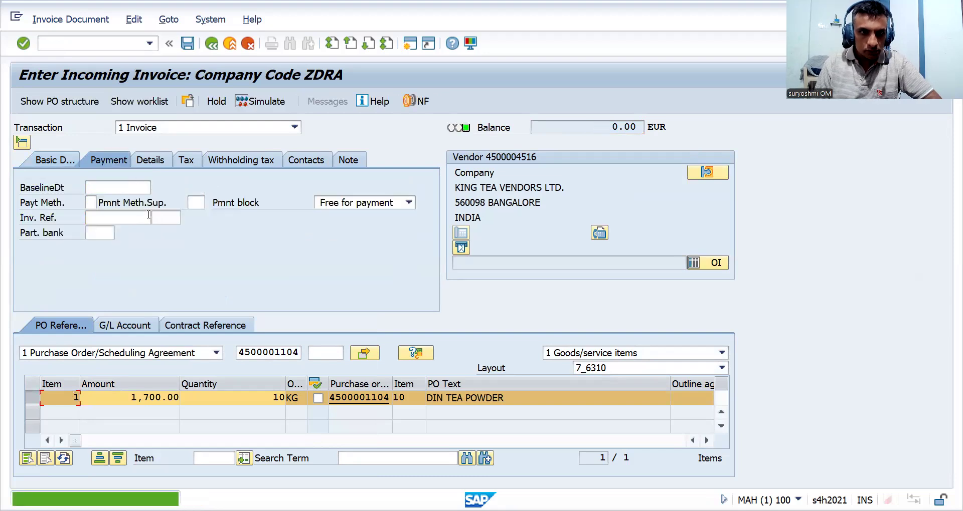
# Set the payment baseline date to 01.09.2024.
pyautogui.click(116, 187)
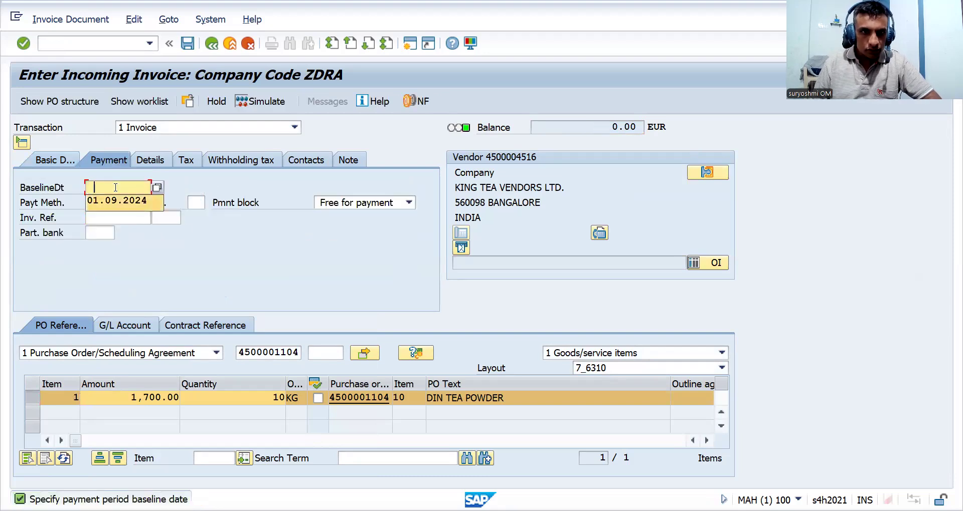
pyautogui.click(117, 200)
pyautogui.press('Return')
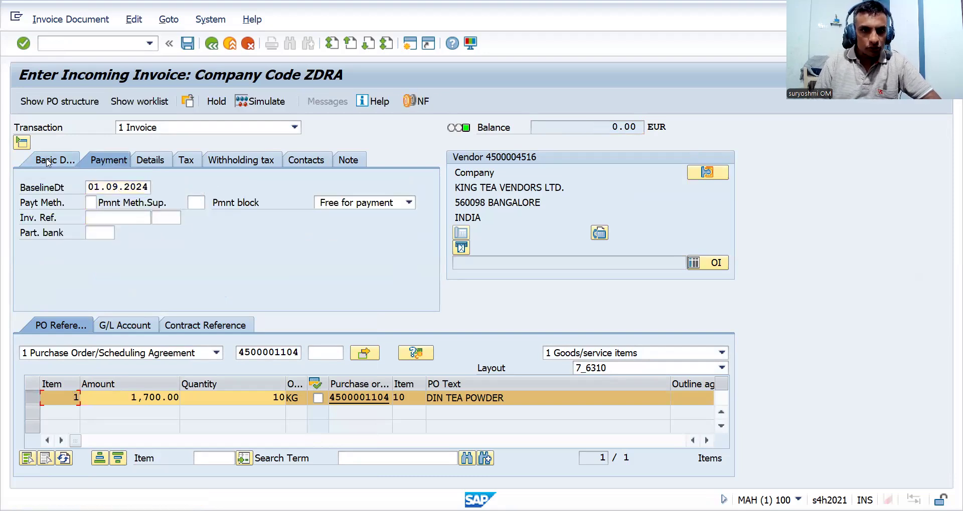
# Enable automatic tax calculation in the invoice's basic data, then simulate the invoice and post it.
pyautogui.click(47, 161)
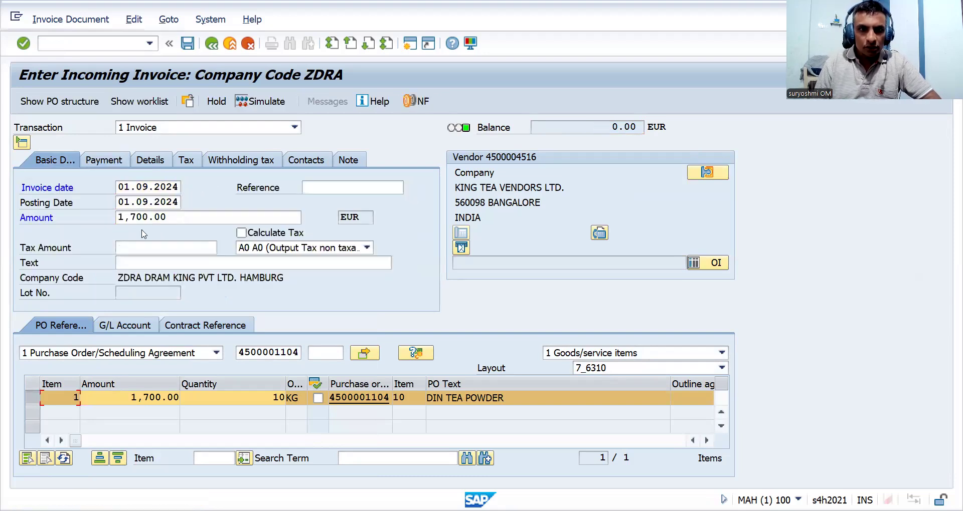
pyautogui.click(242, 233)
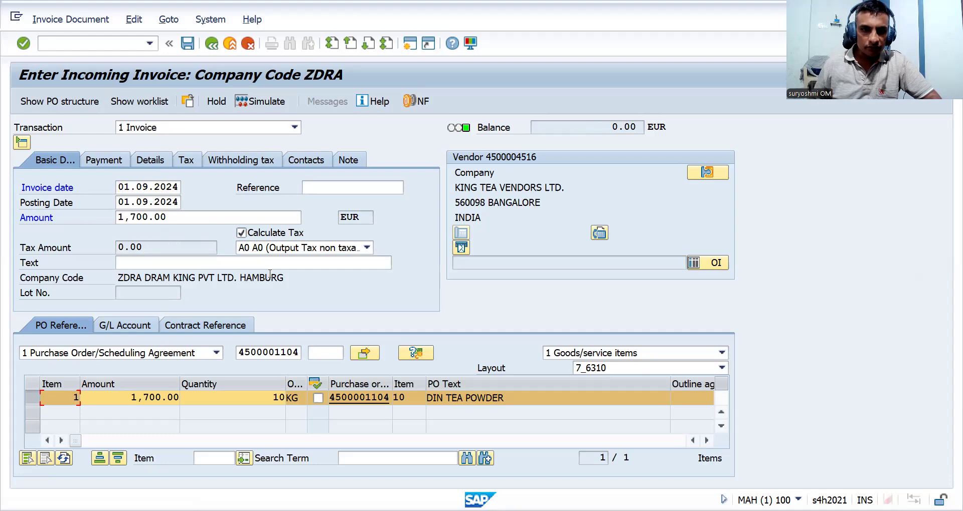
pyautogui.click(268, 102)
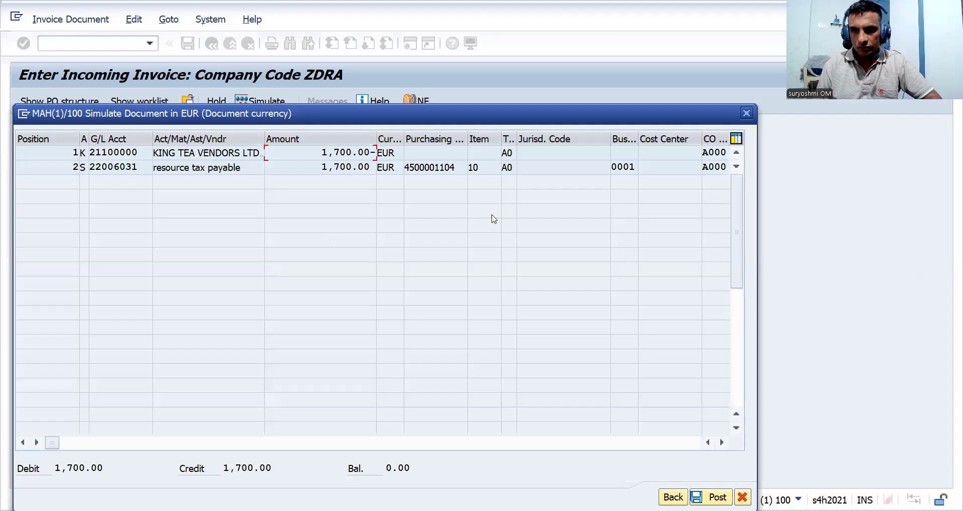
pyautogui.click(712, 497)
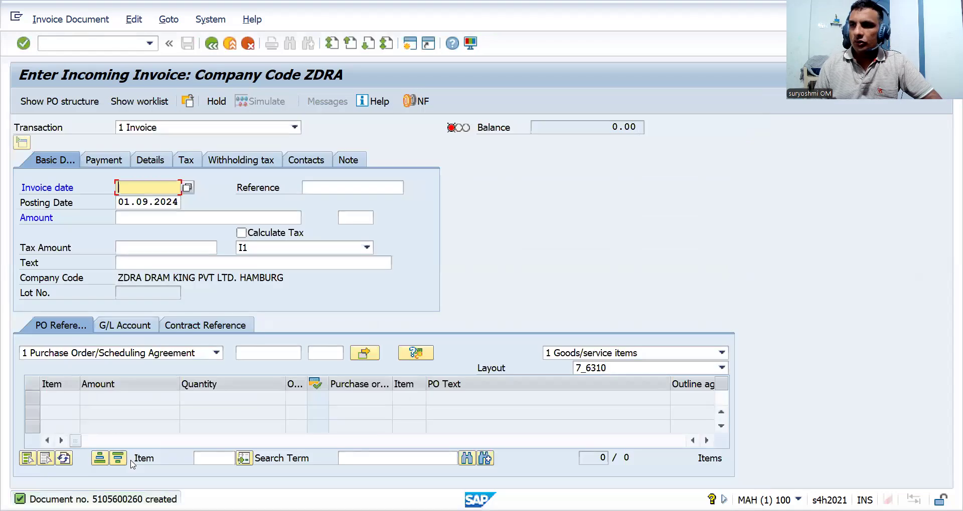
# Display the sales order's document flow through transaction VA03.
pyautogui.click(69, 46)
pyautogui.write('/NVA03')
pyautogui.press('Return')
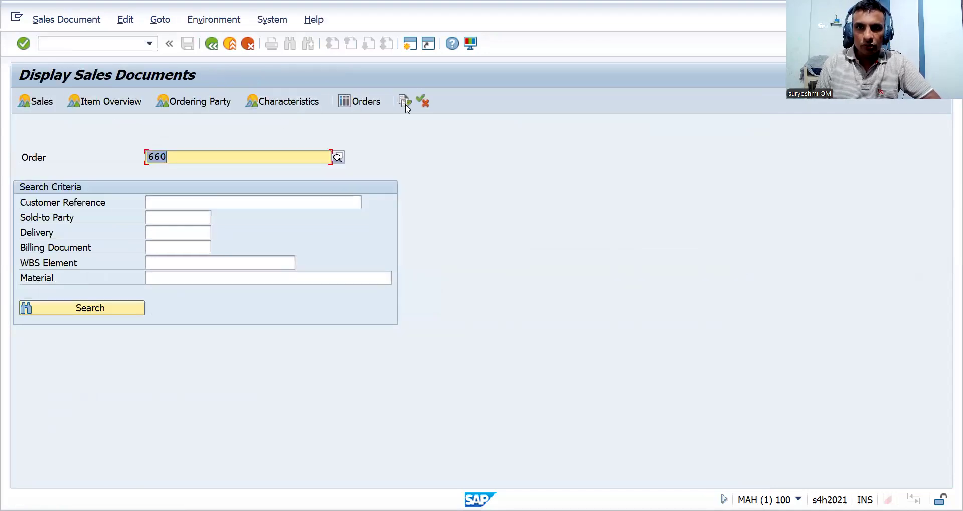
pyautogui.click(405, 102)
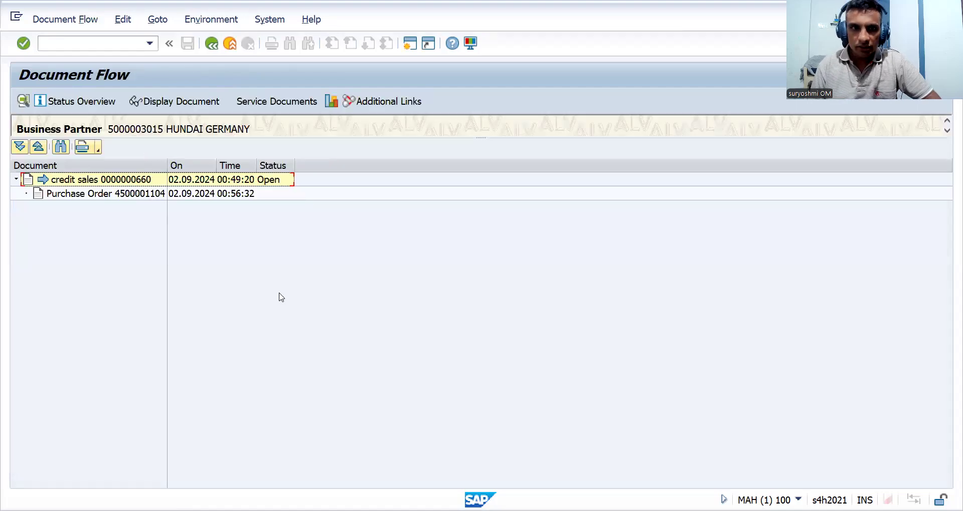
# Start transaction VF01 and try to create a billing document for the third-party sales order.
pyautogui.click(83, 45)
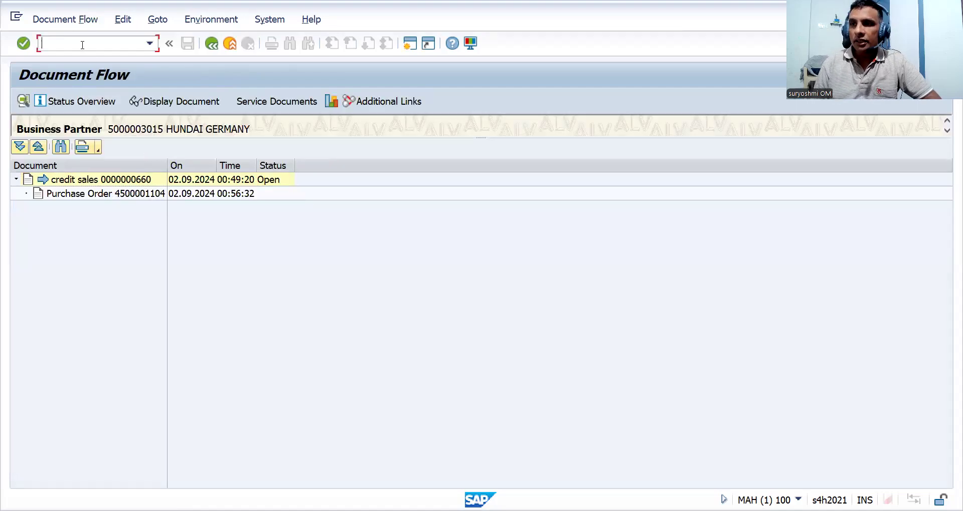
pyautogui.write('/nvf03')
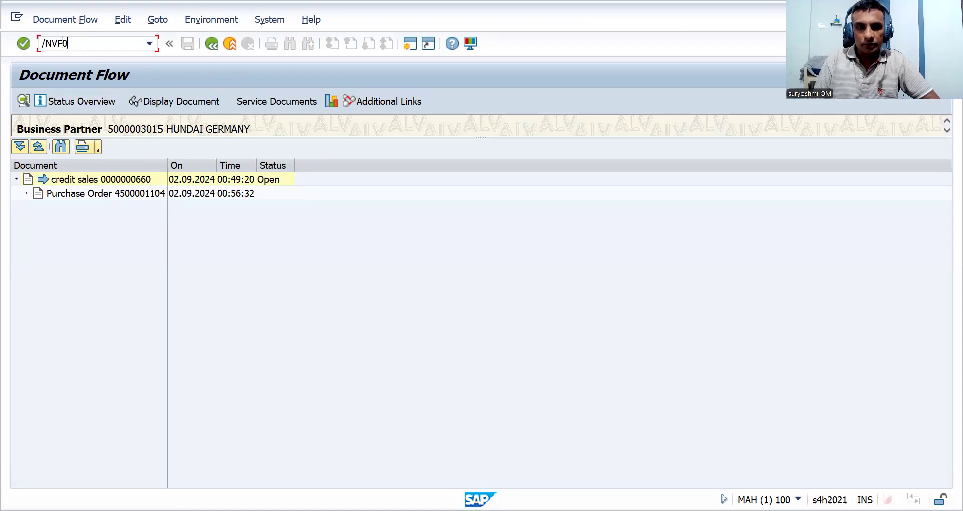
pyautogui.press('Return')
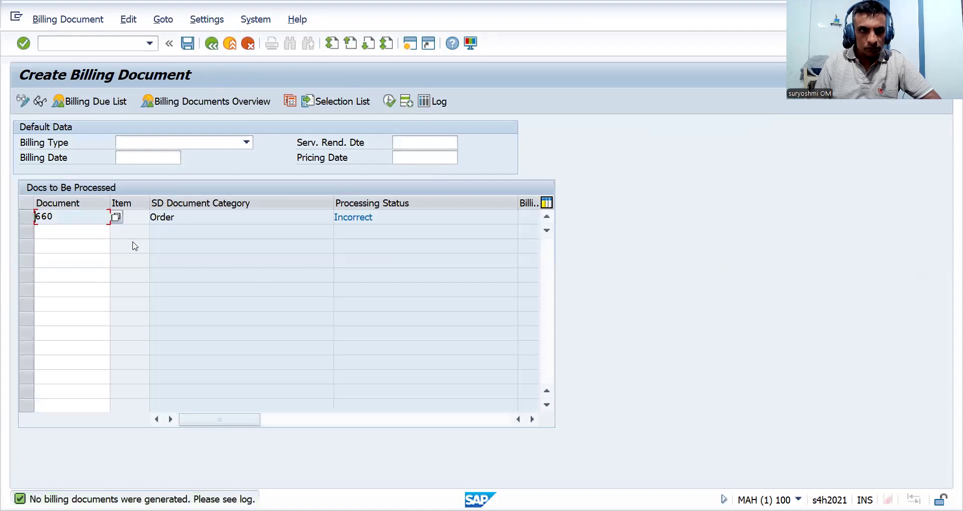
# Display the billing error log, then open the third-party sales order's header pricing conditions in change mode through transaction VA02.
pyautogui.click(128, 19)
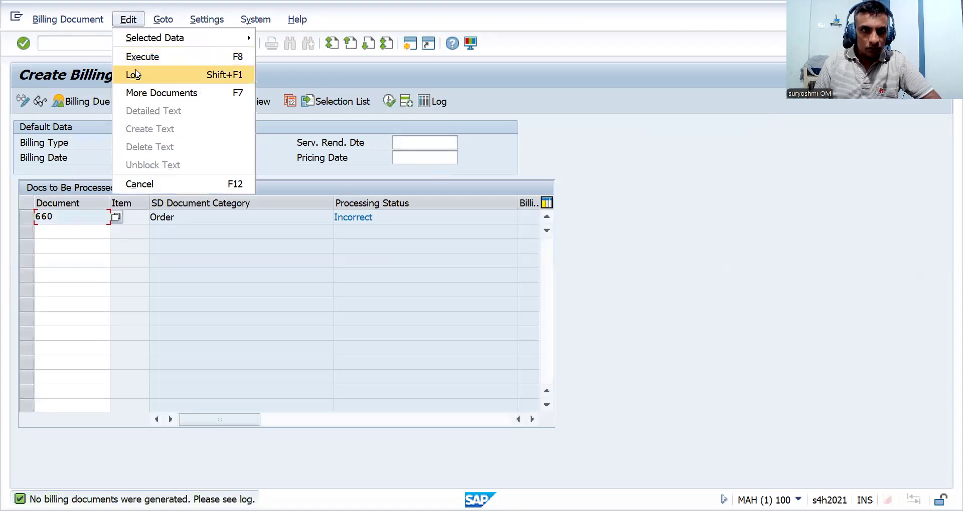
pyautogui.click(136, 74)
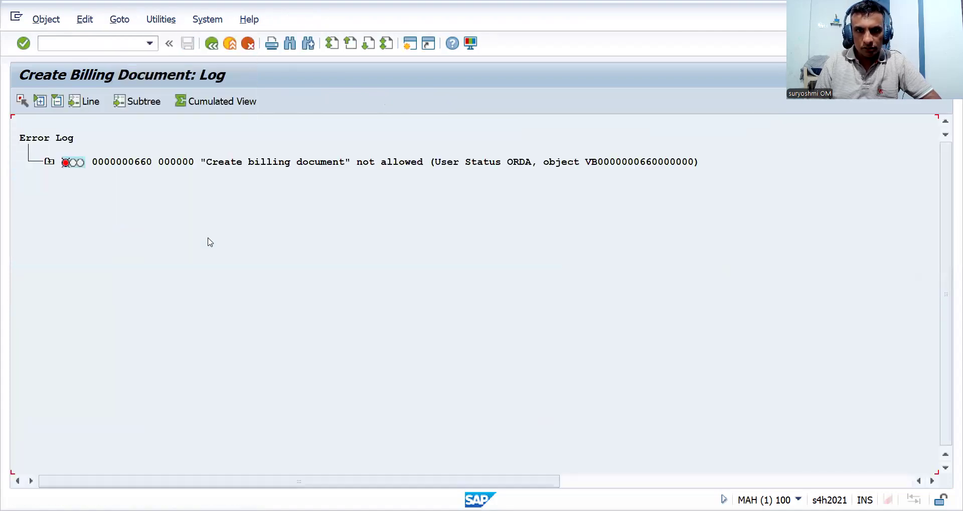
pyautogui.click(116, 44)
pyautogui.write('/nva02')
pyautogui.press('Return')
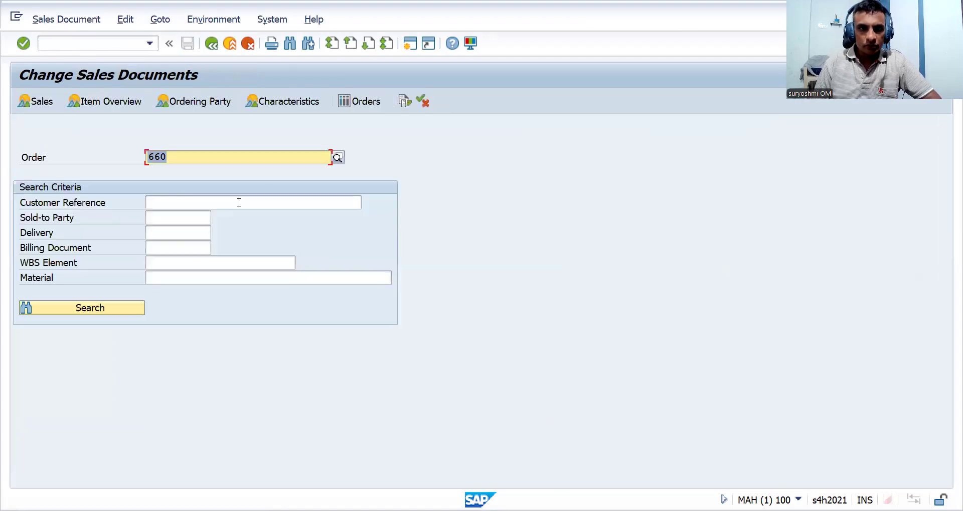
pyautogui.press('Return')
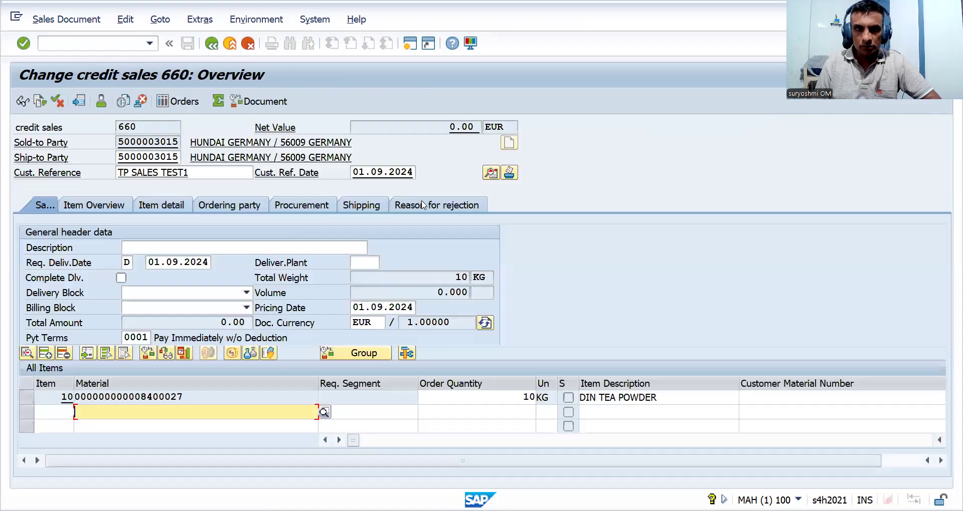
pyautogui.click(489, 173)
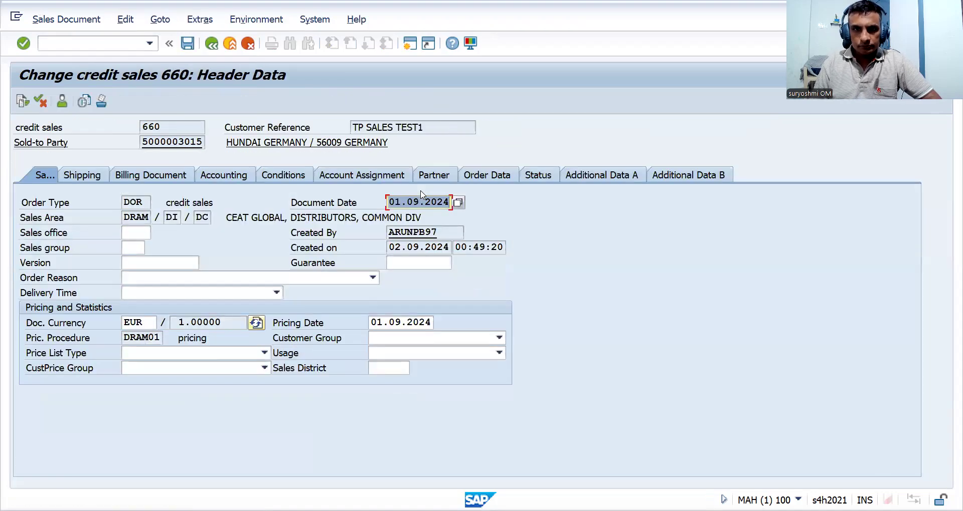
pyautogui.click(284, 176)
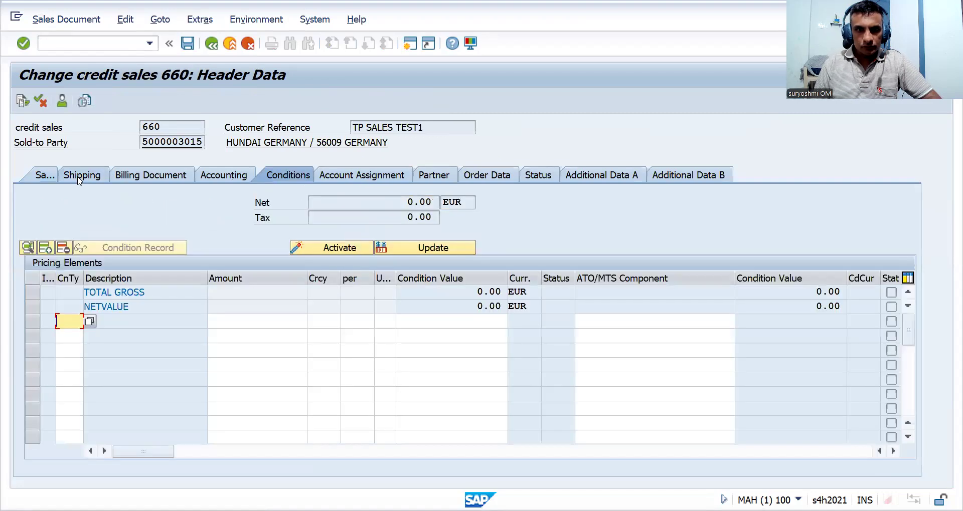
pyautogui.press('space')
pyautogui.press('Down')
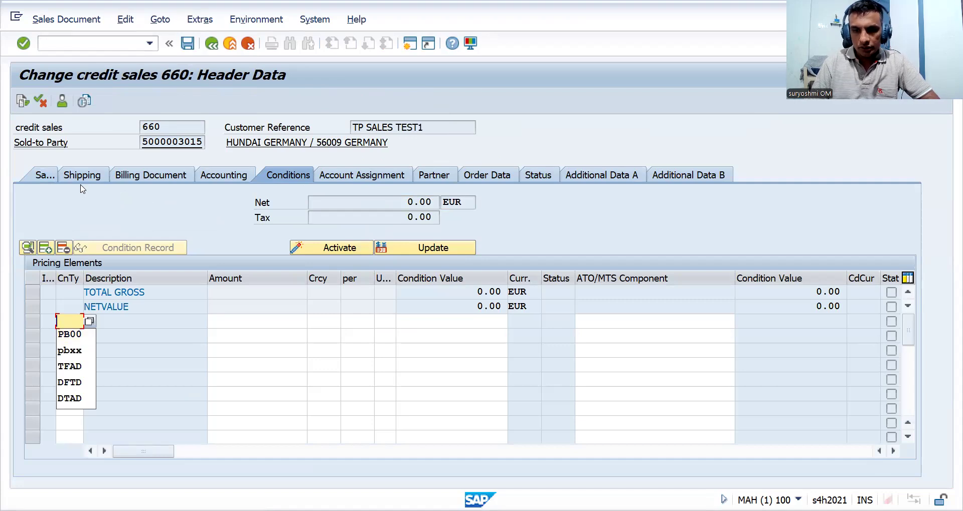
pyautogui.write('PR00')
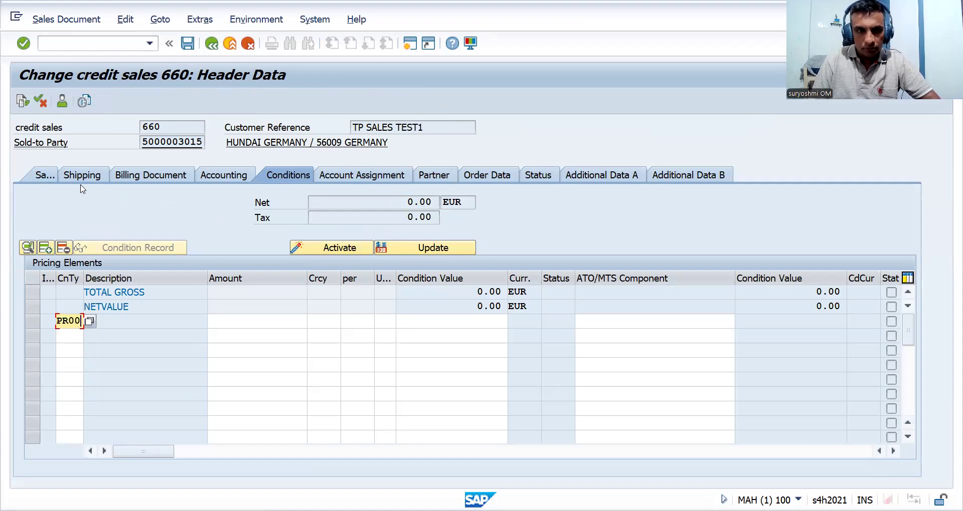
pyautogui.press('Tab')
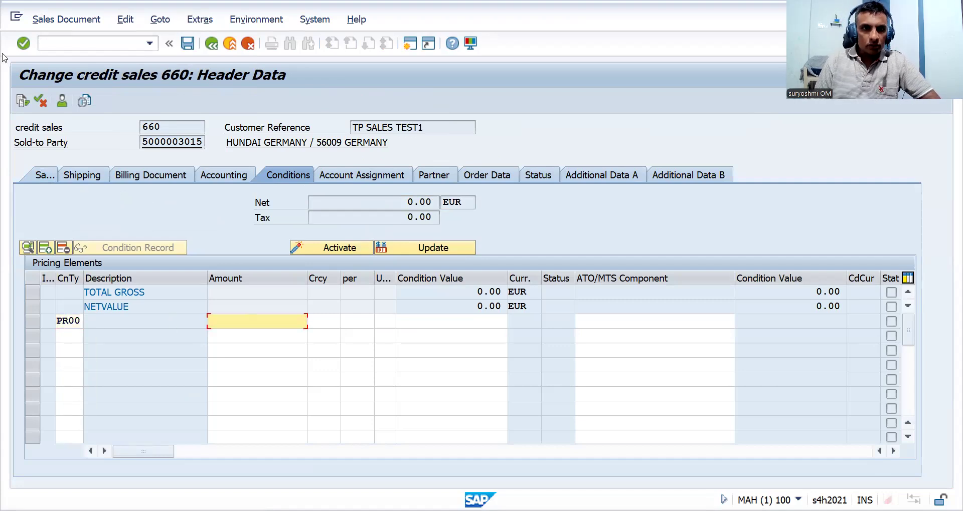
# Start transaction VK11 to create a condition record for condition type PR00 with the Material key combination.
pyautogui.click(78, 43)
pyautogui.write('/NVK1')
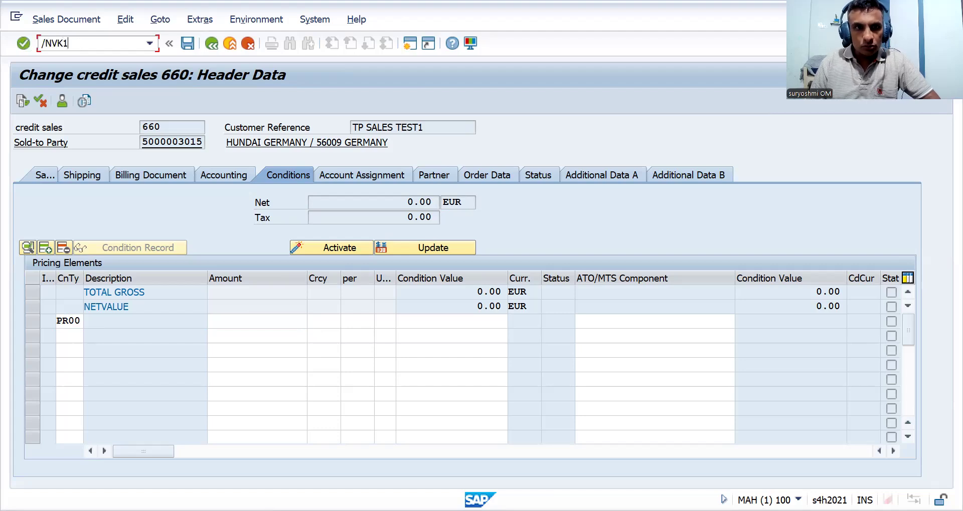
pyautogui.press('Return')
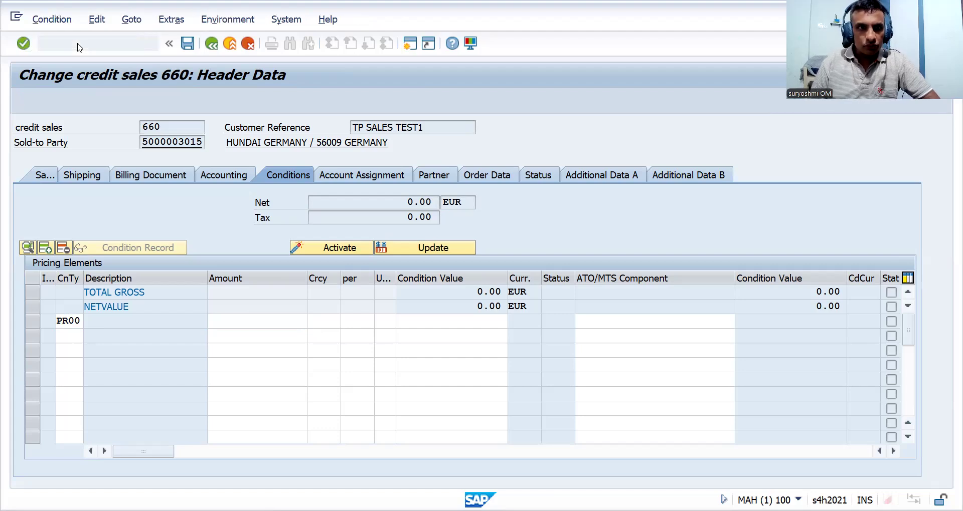
pyautogui.write('pr00')
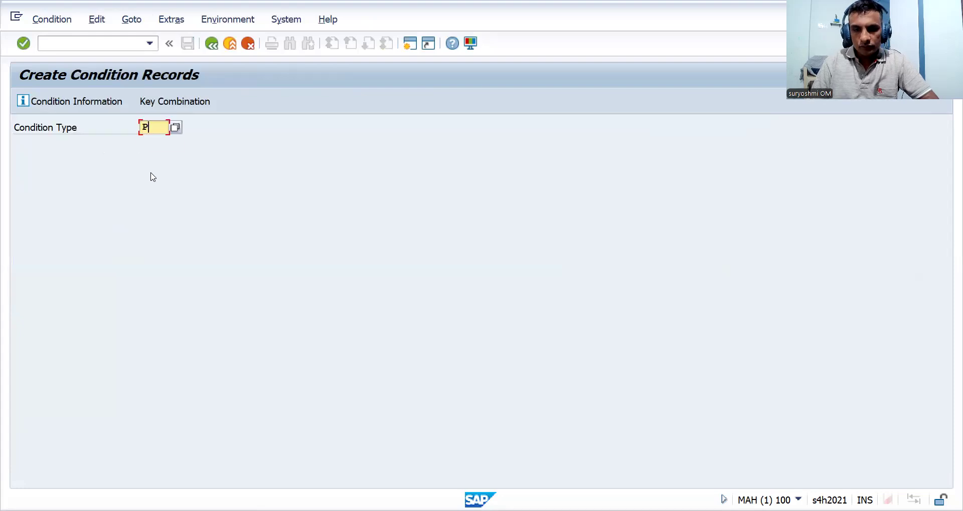
pyautogui.press('Return')
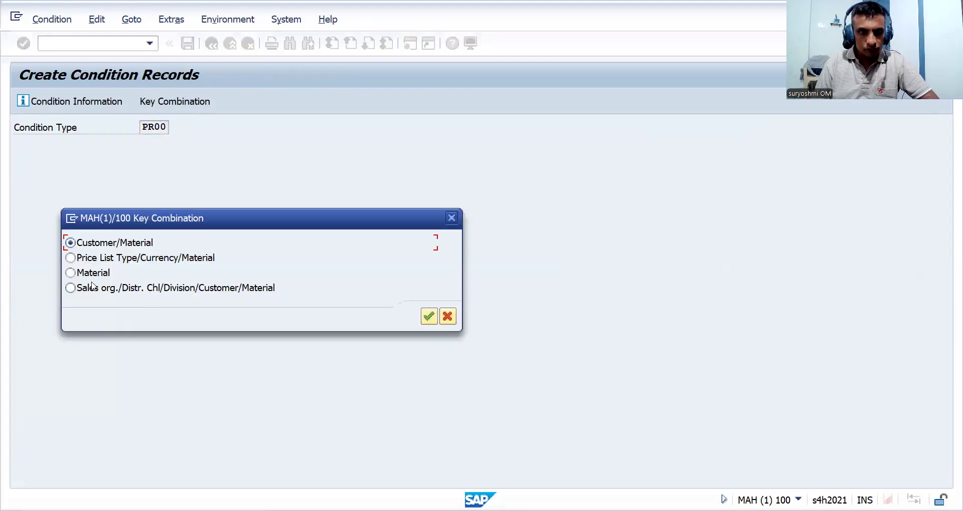
pyautogui.click(72, 273)
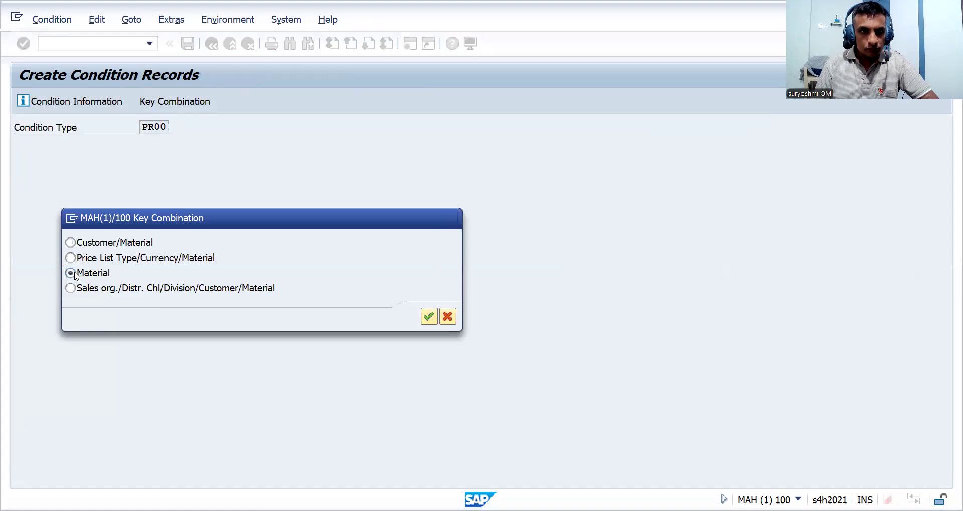
pyautogui.press('Return')
# Set the condition record's sales organization to DRAM and its distribution channel to DI.
pyautogui.click(170, 125)
pyautogui.press('Return')
pyautogui.press('Tab')
pyautogui.press('Down')
pyautogui.press('Return')
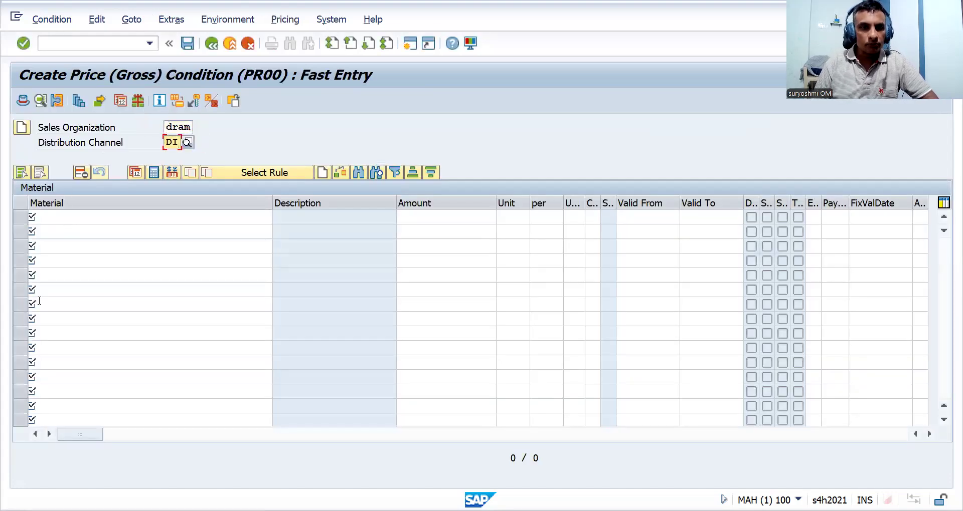
pyautogui.click(65, 217)
pyautogui.press('Down')
pyautogui.press('Return')
pyautogui.press('BackSpace')
pyautogui.write('7')
pyautogui.doubleClick(65, 217)
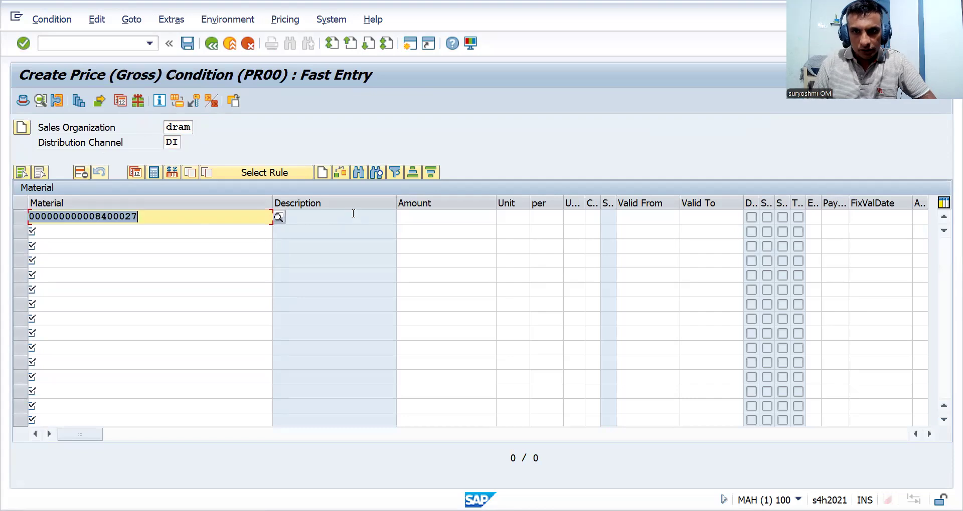
pyautogui.click(431, 218)
pyautogui.write('200')
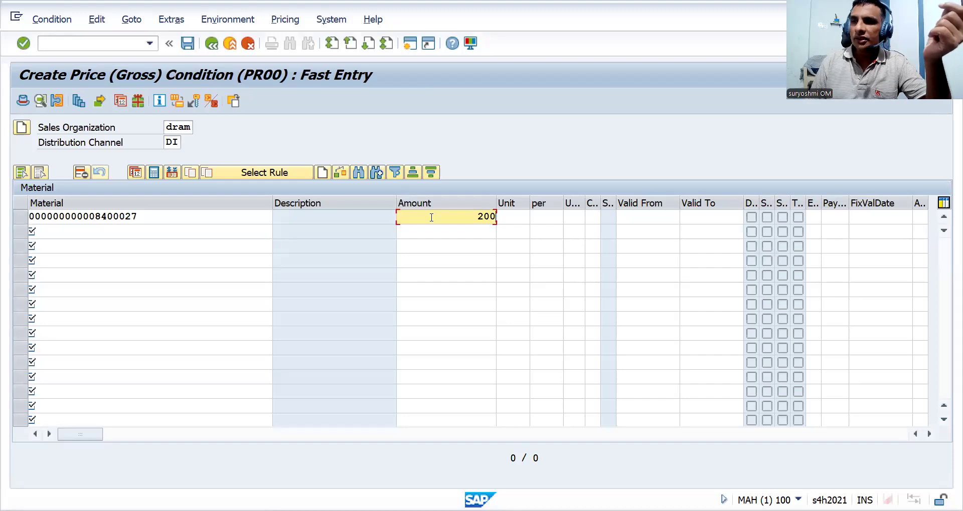
pyautogui.press('Return')
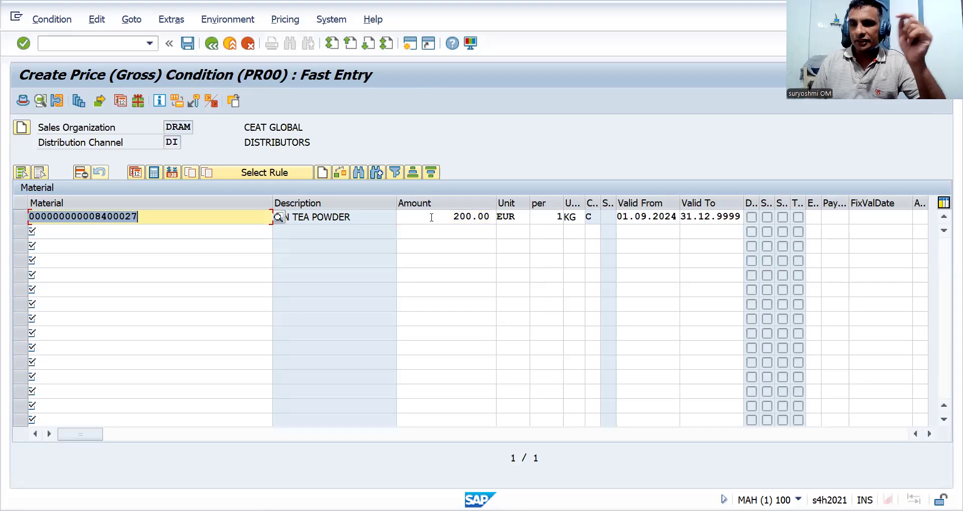
# Save the PR00 condition record and open the existing credit sales order for change with transaction VA02.
pyautogui.click(188, 44)
pyautogui.click(91, 43)
pyautogui.write('/nva02')
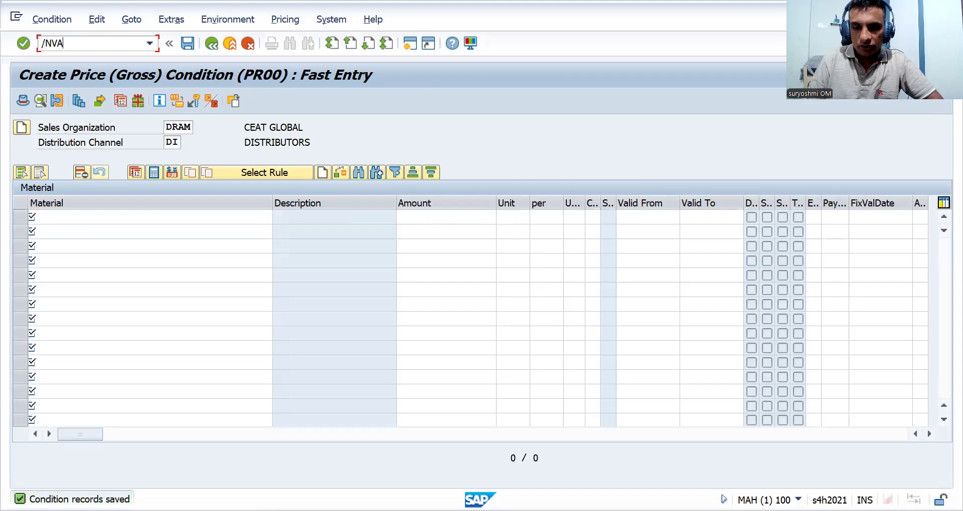
pyautogui.press('Return')
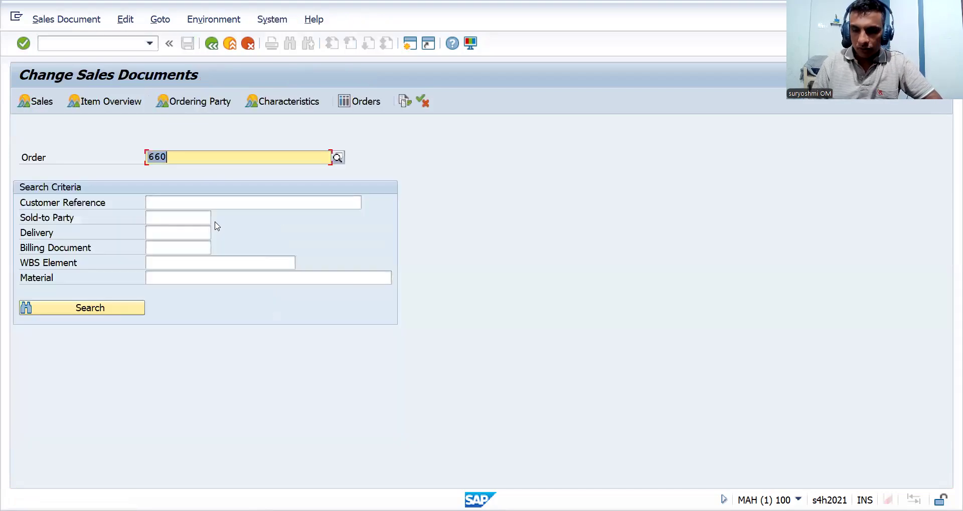
pyautogui.press('Return')
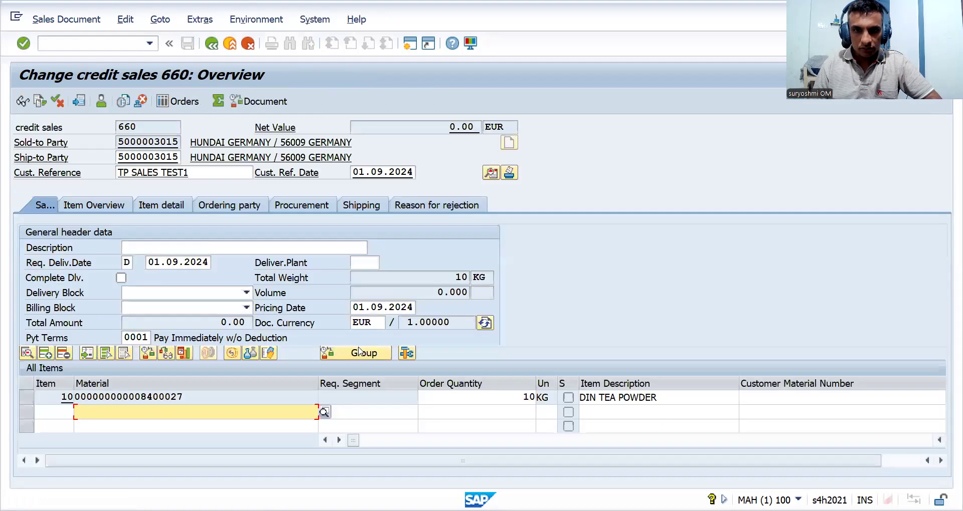
# Update the pricing in the conditions of item 10, DIN TEA POWDER, and save the sales order.
pyautogui.doubleClick(354, 401)
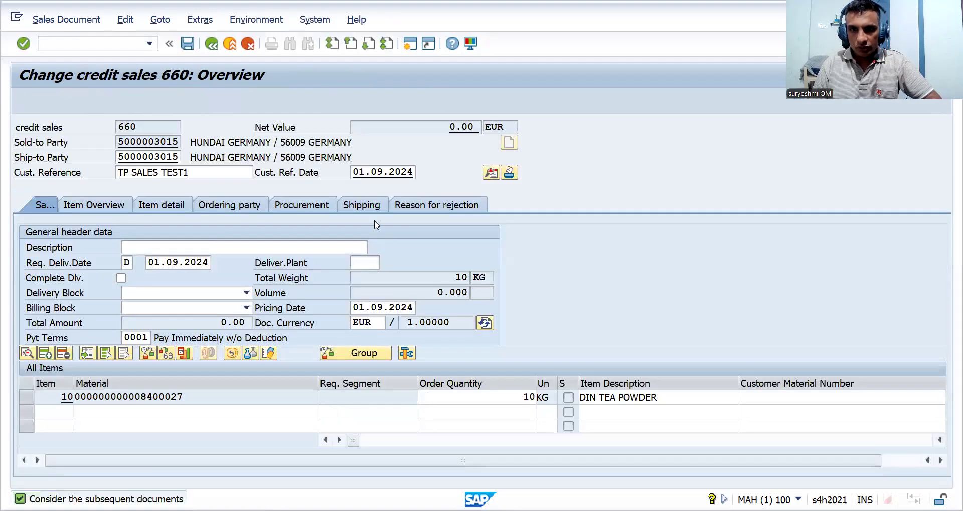
pyautogui.click(283, 191)
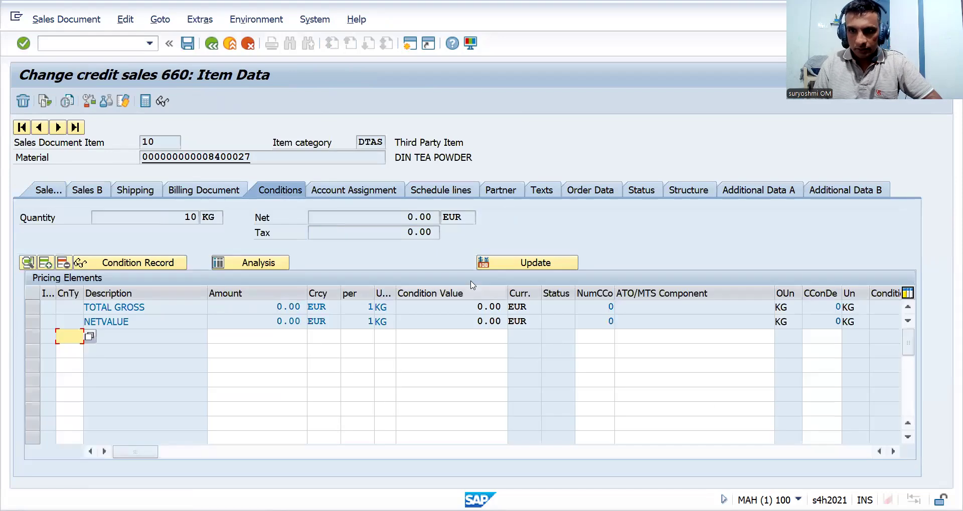
pyautogui.click(502, 262)
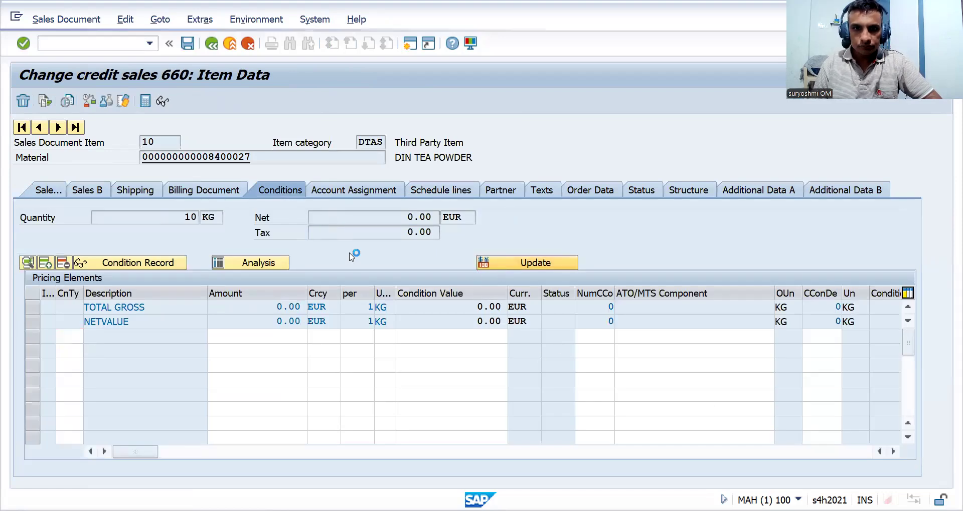
pyautogui.doubleClick(102, 139)
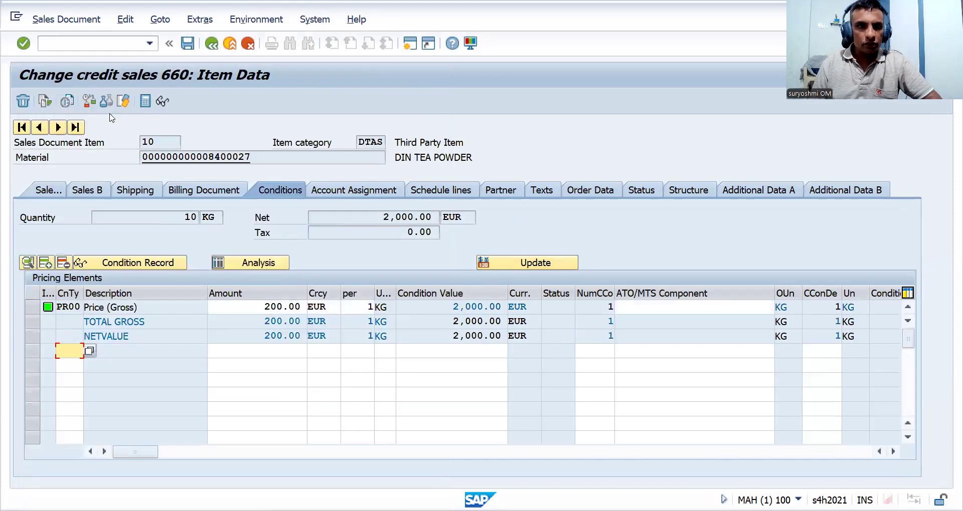
pyautogui.click(185, 50)
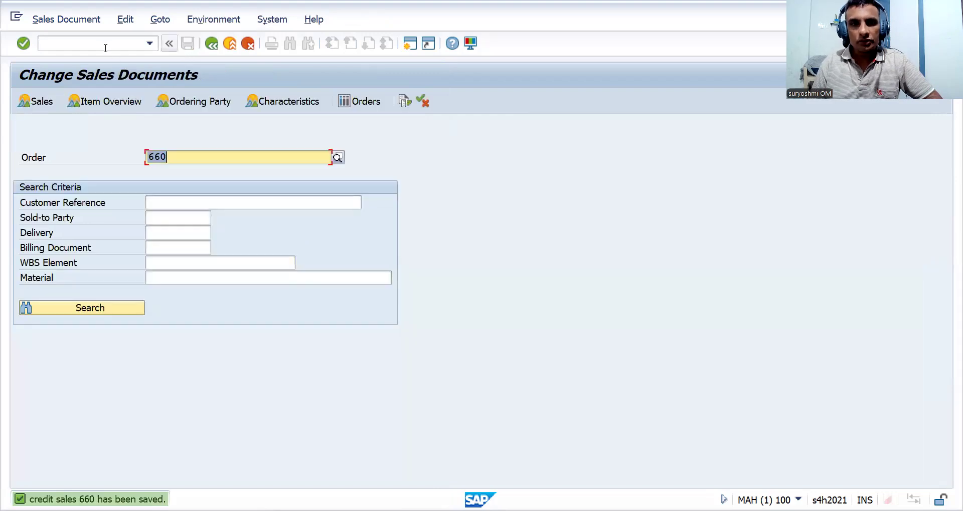
# Try to create a billing document for the saved sales order with transaction VF01.
pyautogui.click(106, 47)
pyautogui.write('/NVF01')
pyautogui.press('Return')
pyautogui.press('Return')
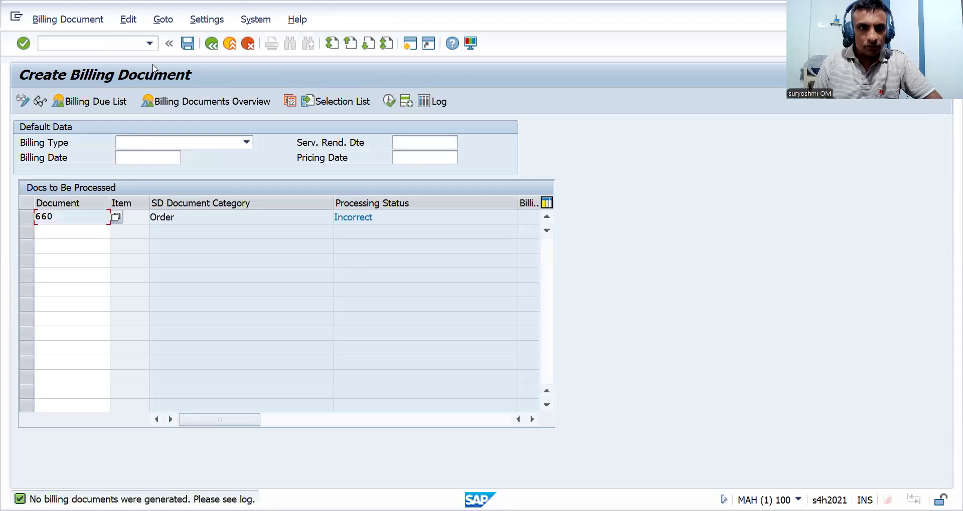
# Reopen the credit sales order in transaction VA02 and display the status section of its header data.
pyautogui.click(103, 42)
pyautogui.write('/NVA02')
pyautogui.press('Return')
pyautogui.press('Return')
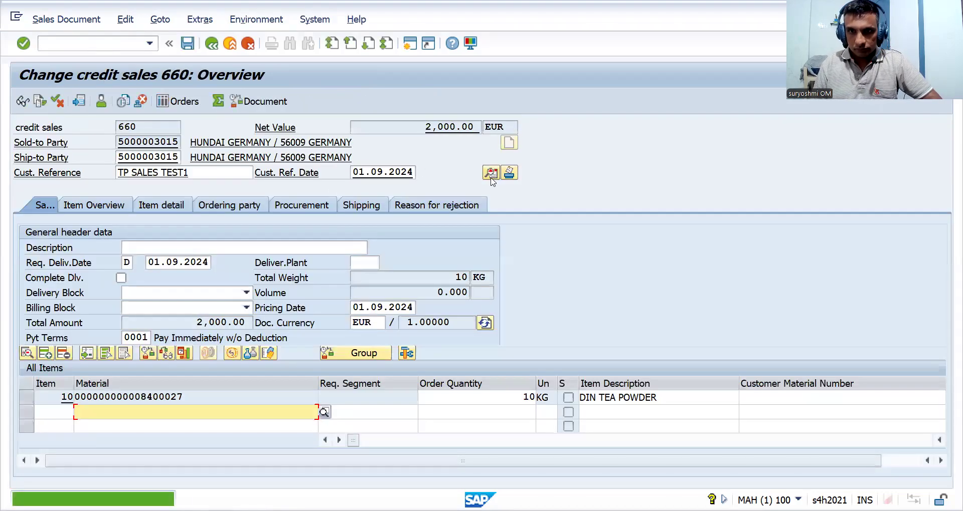
pyautogui.click(491, 173)
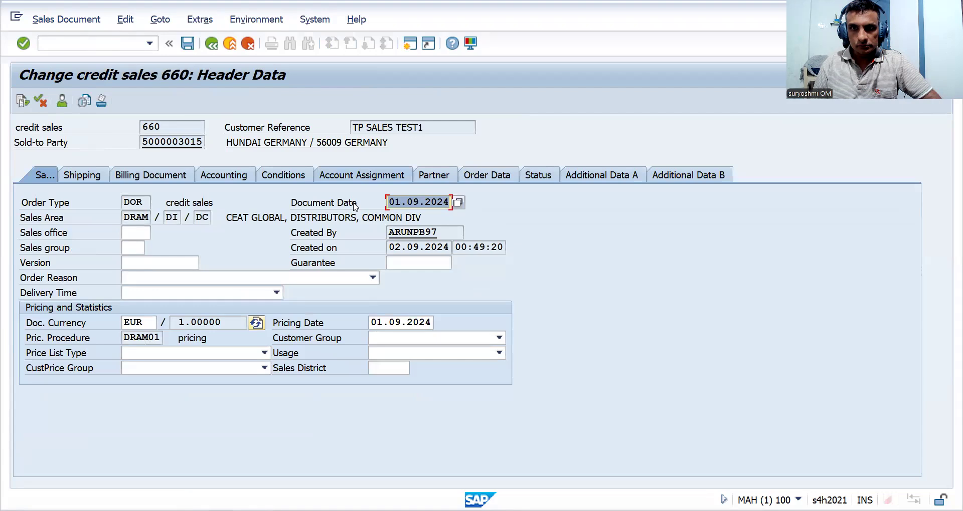
pyautogui.hotkey('alt', 'Tab')
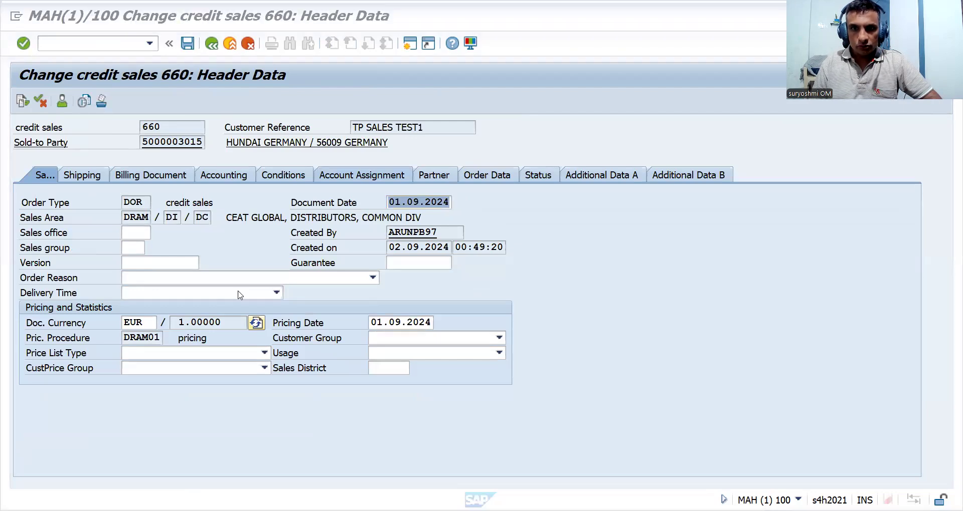
pyautogui.click(541, 176)
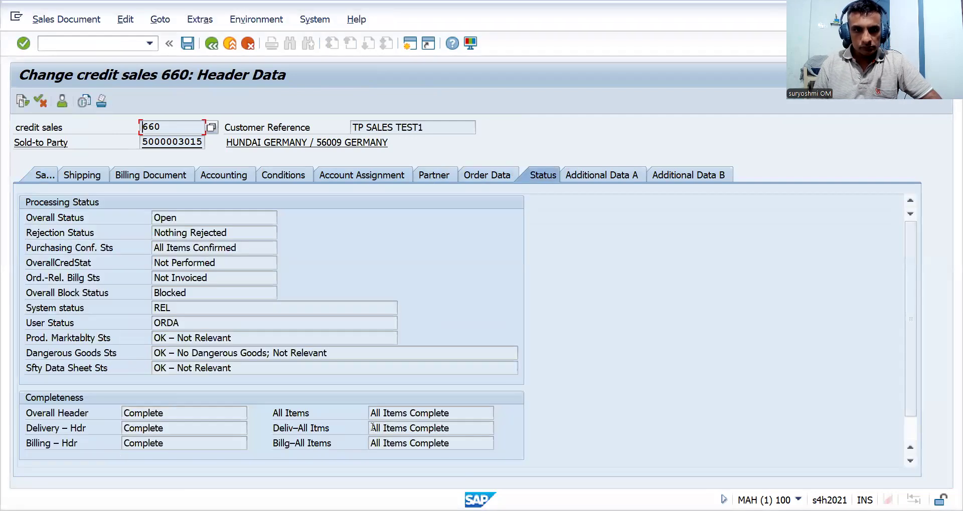
pyautogui.scroll(-2, 914, 438)
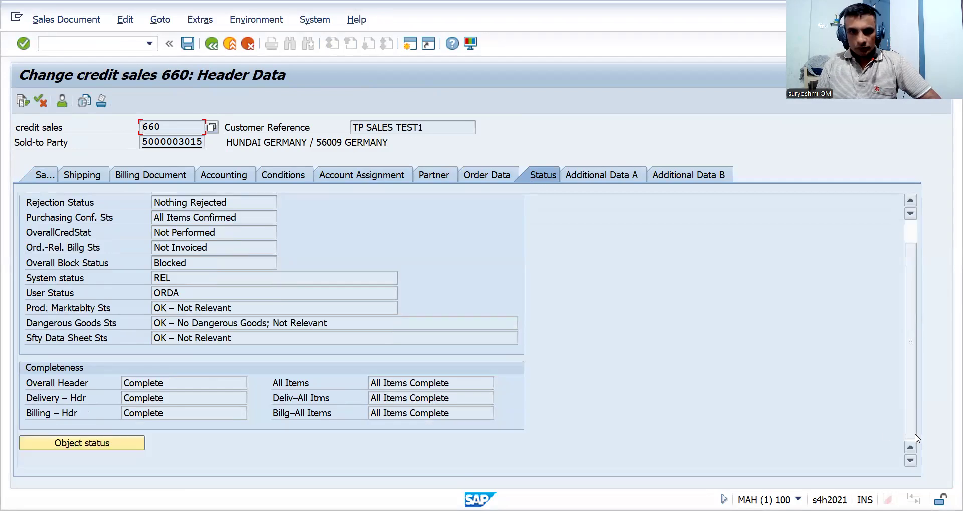
# Advance the order's object status through DSMG and ZDEL to ZINV (INVOICE), and save the order.
pyautogui.click(80, 443)
pyautogui.click(267, 262)
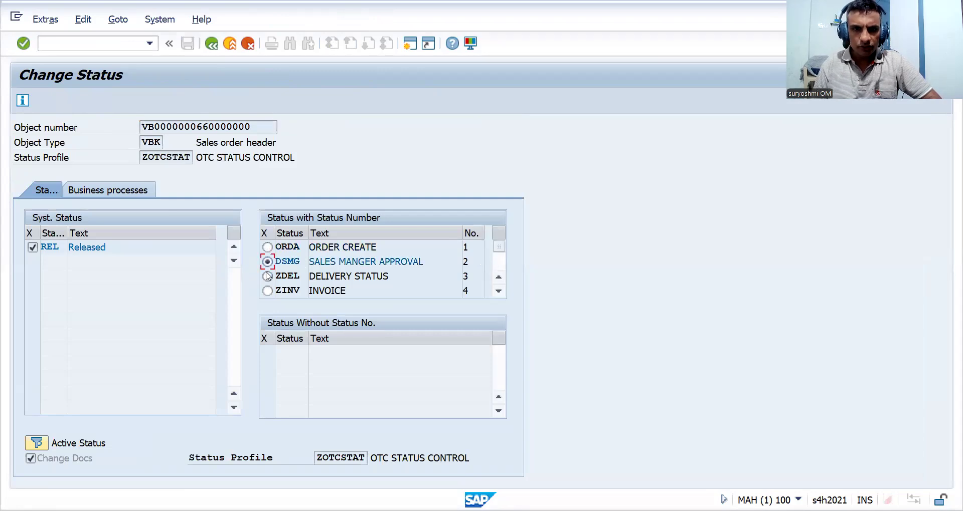
pyautogui.click(268, 276)
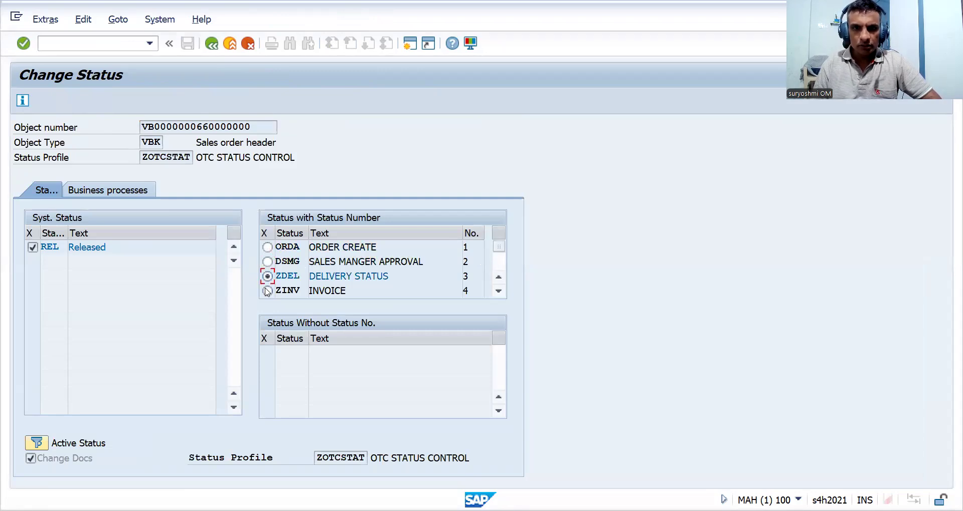
pyautogui.click(267, 291)
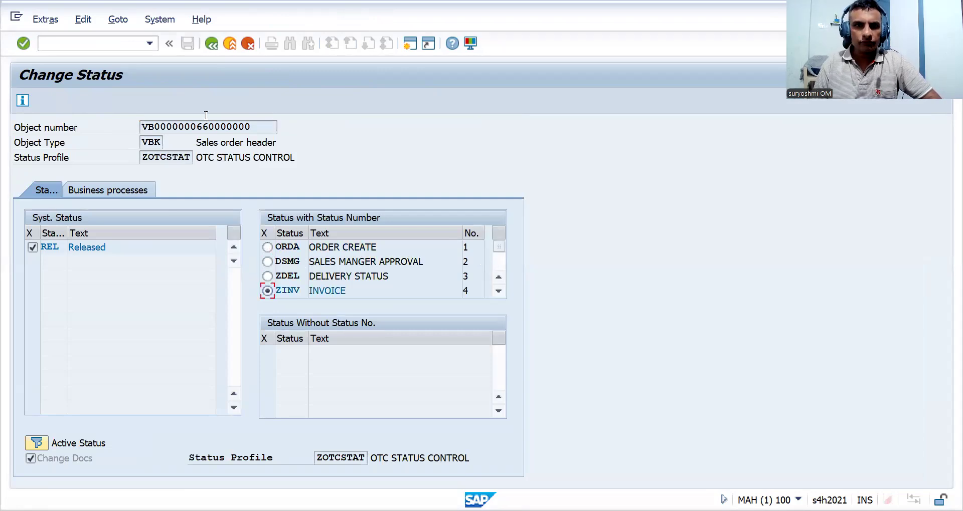
pyautogui.click(211, 44)
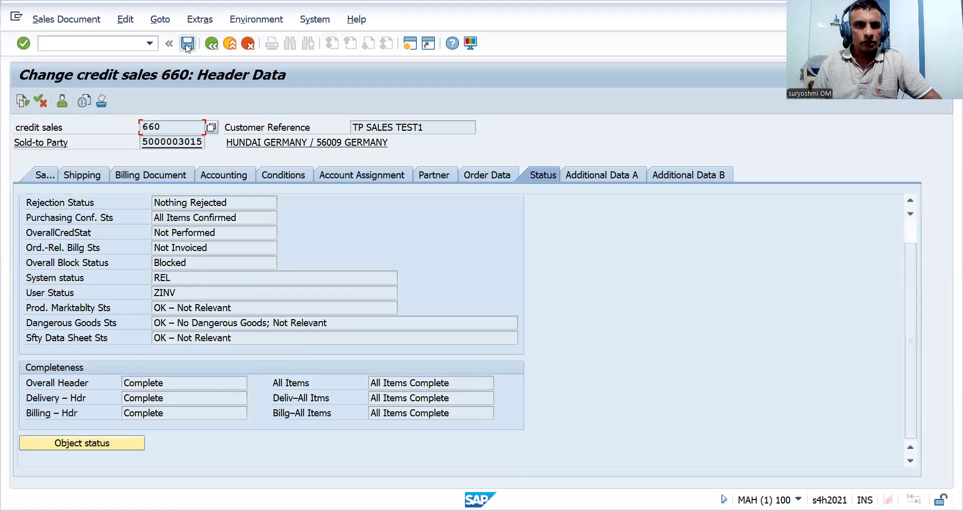
pyautogui.click(187, 44)
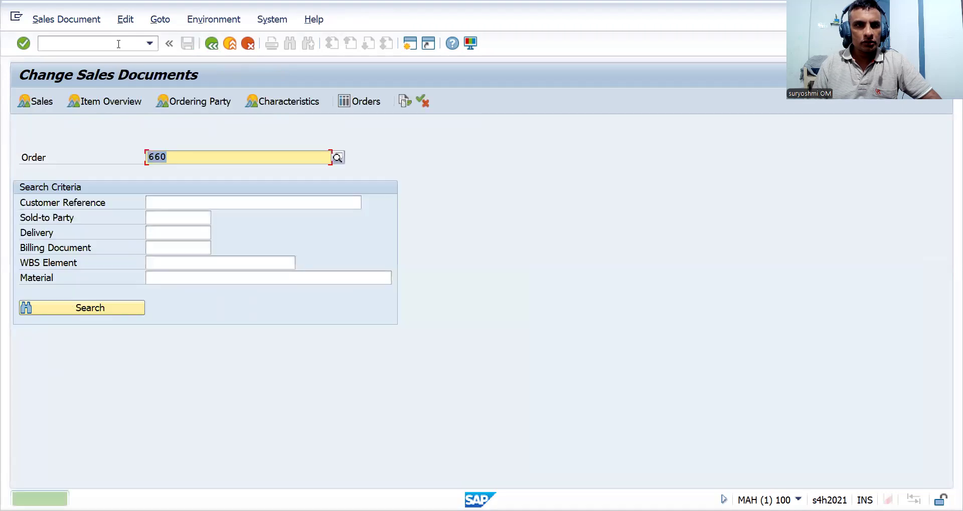
# Create the DF2 DRAM CREDIT INV. billing document for the order in VF01, checking the item's conditions before saving.
pyautogui.write('/NVF01')
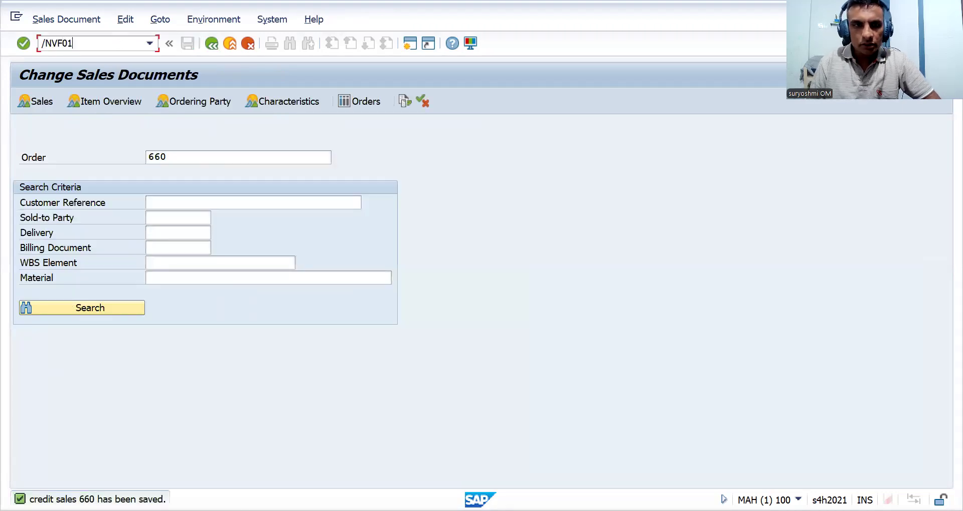
pyautogui.press('Return')
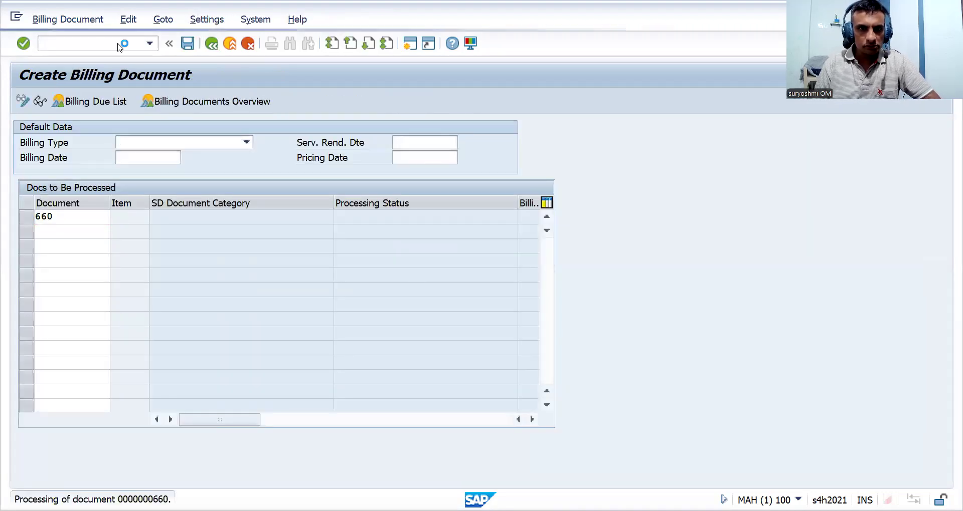
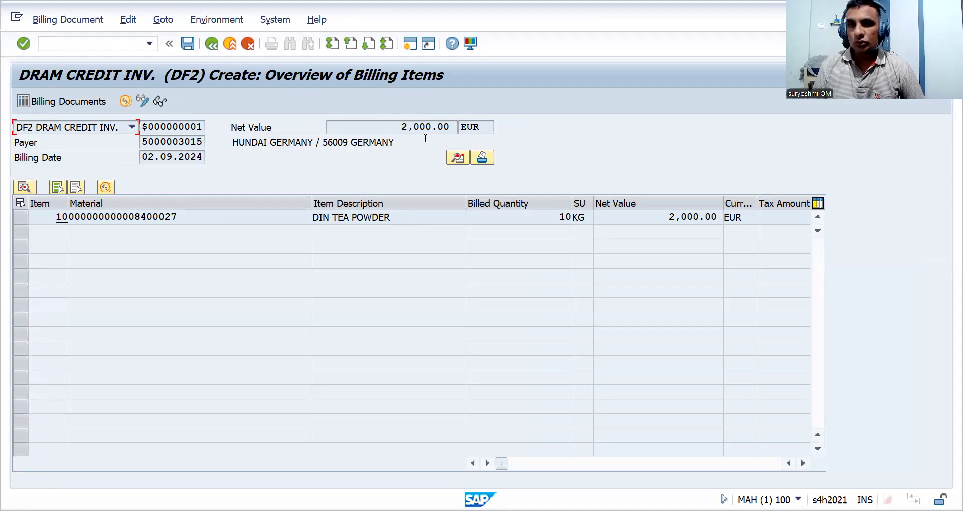
pyautogui.doubleClick(401, 217)
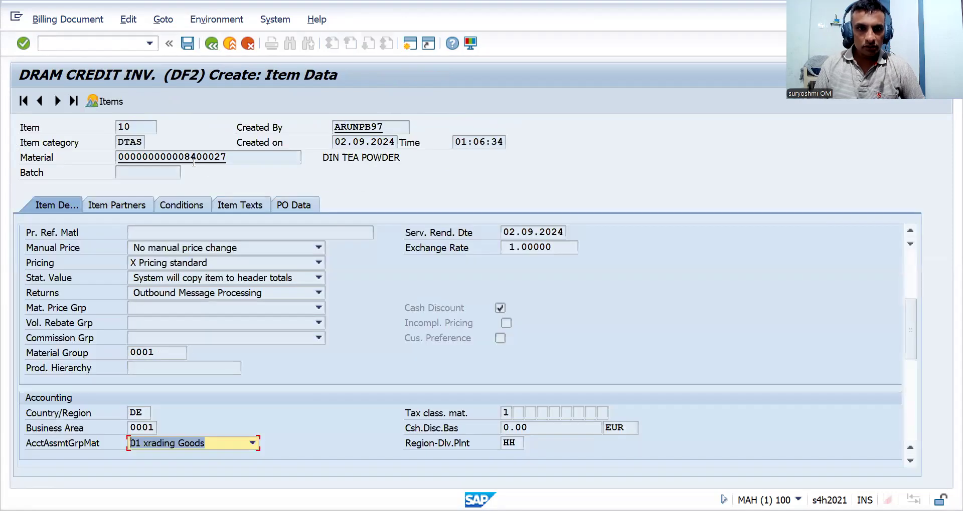
pyautogui.click(179, 205)
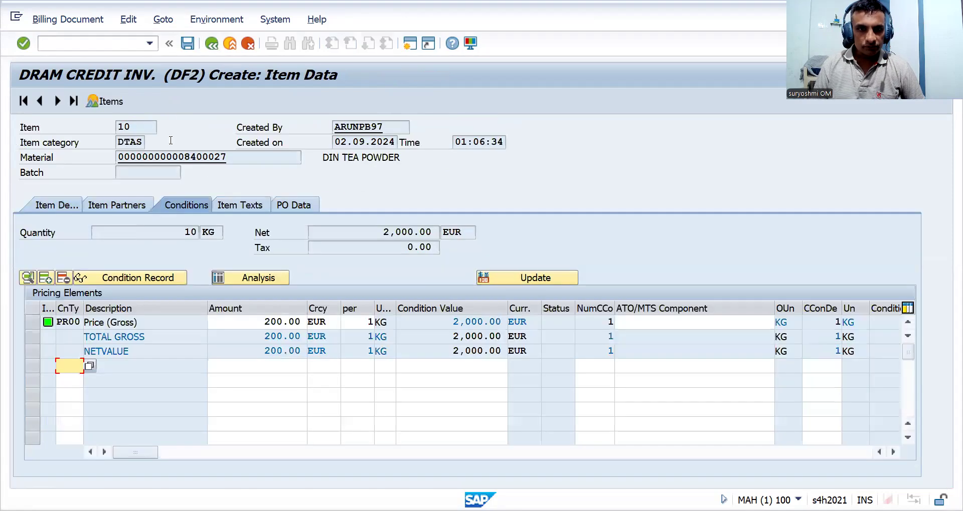
pyautogui.click(189, 50)
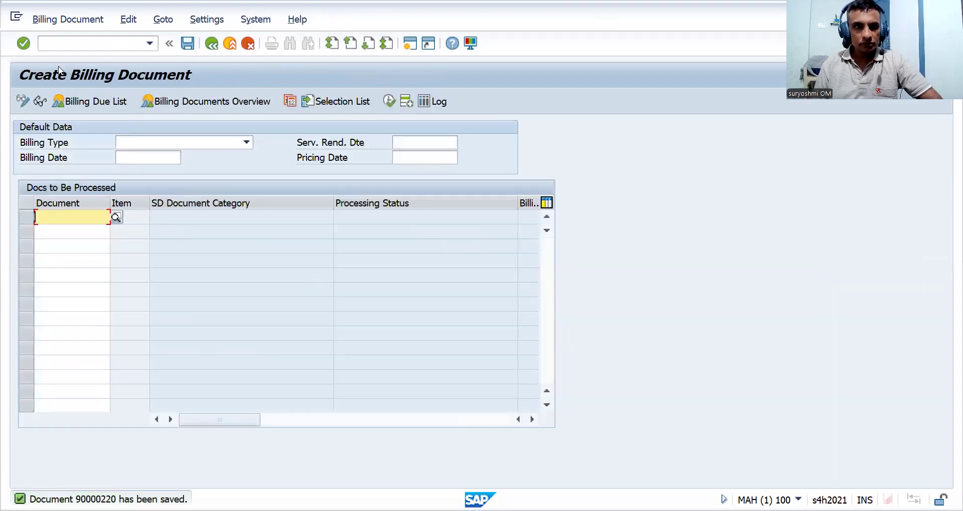
# Display the new billing document in transaction VF03 and open its accounting document.
pyautogui.click(59, 43)
pyautogui.write('/NVF03')
pyautogui.press('Return')
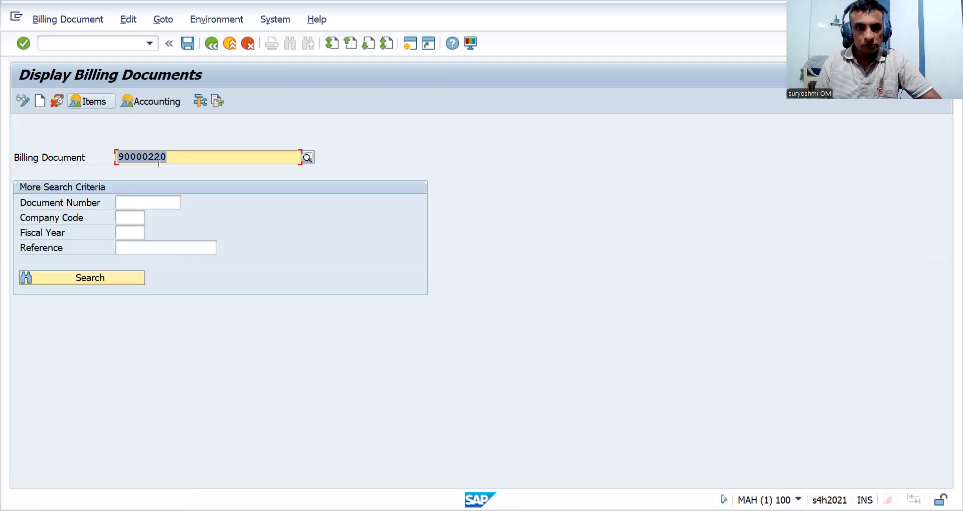
pyautogui.click(153, 101)
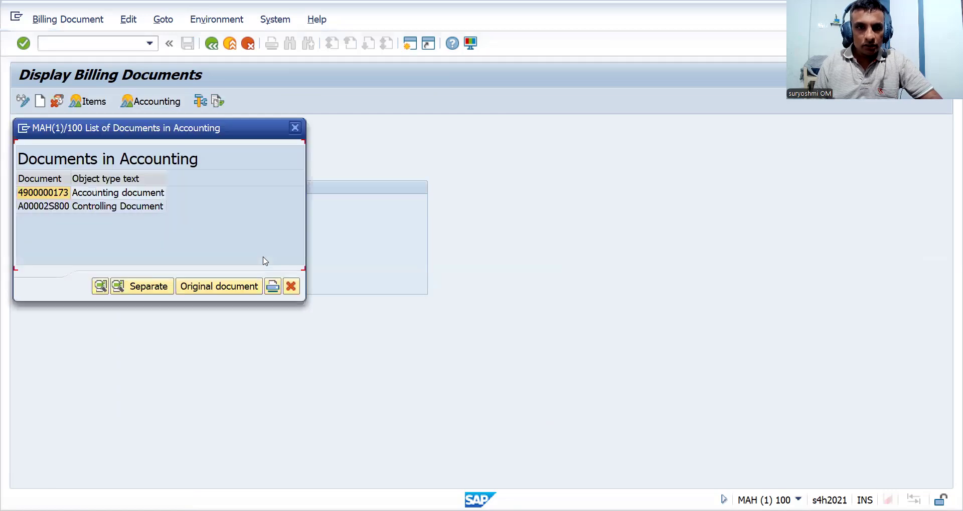
pyautogui.doubleClick(130, 195)
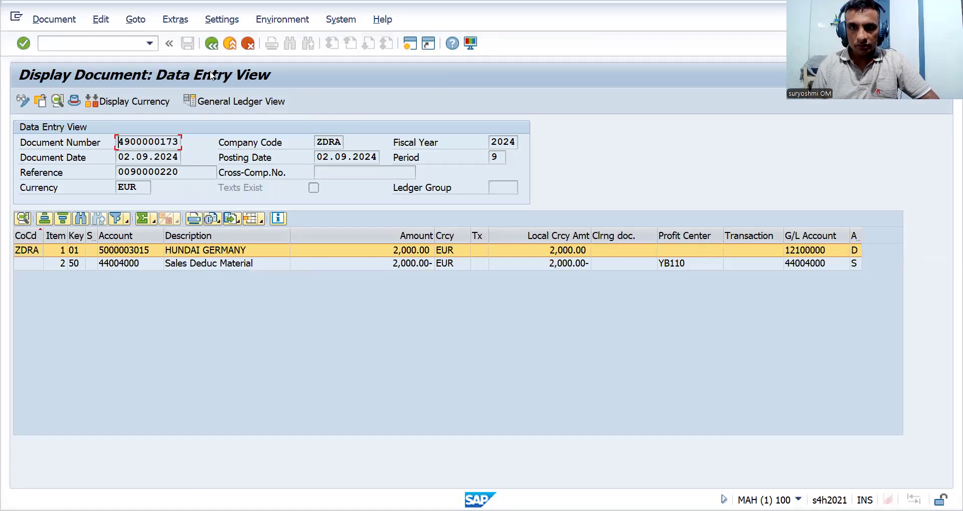
# Switch to the THIRD PARTY SALES workbook in Excel and enter DF2 in L47 and CUSTOMER BILL FROM COMPANY in L46.
pyautogui.hotkey('alt', 'Tab')
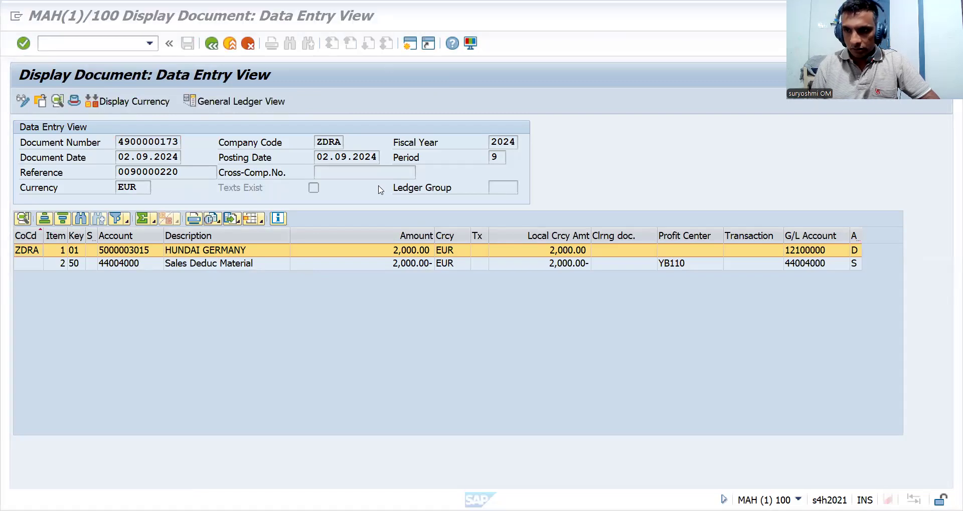
pyautogui.hotkey('alt', 'Tab')
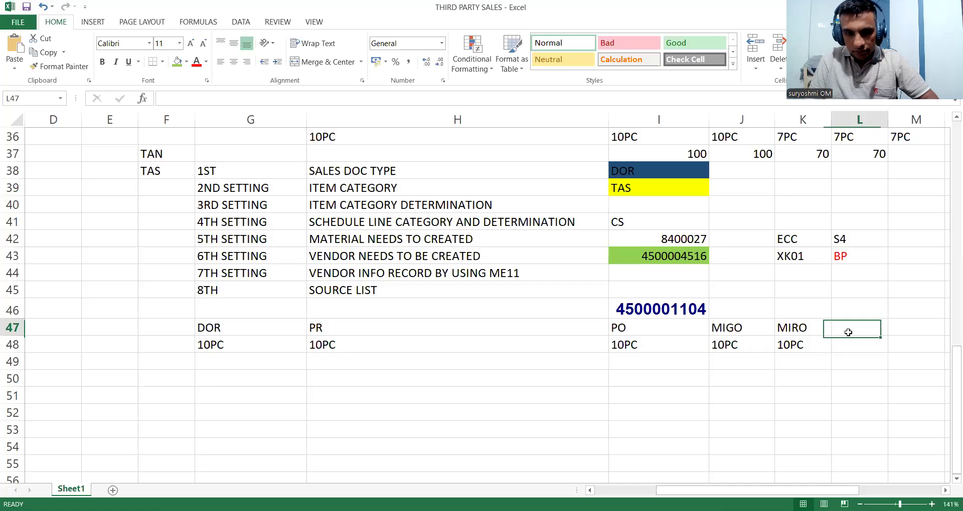
pyautogui.click(848, 332)
pyautogui.write('DF2')
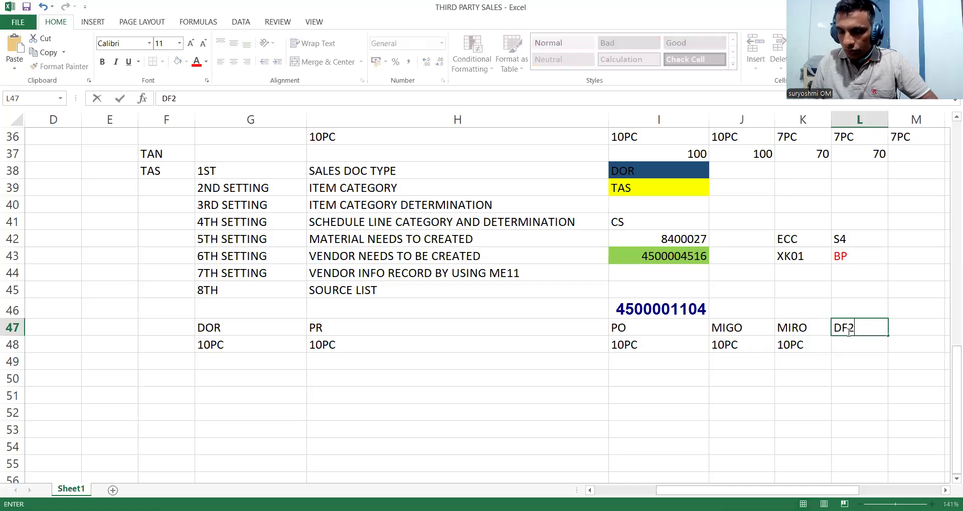
pyautogui.press('Up')
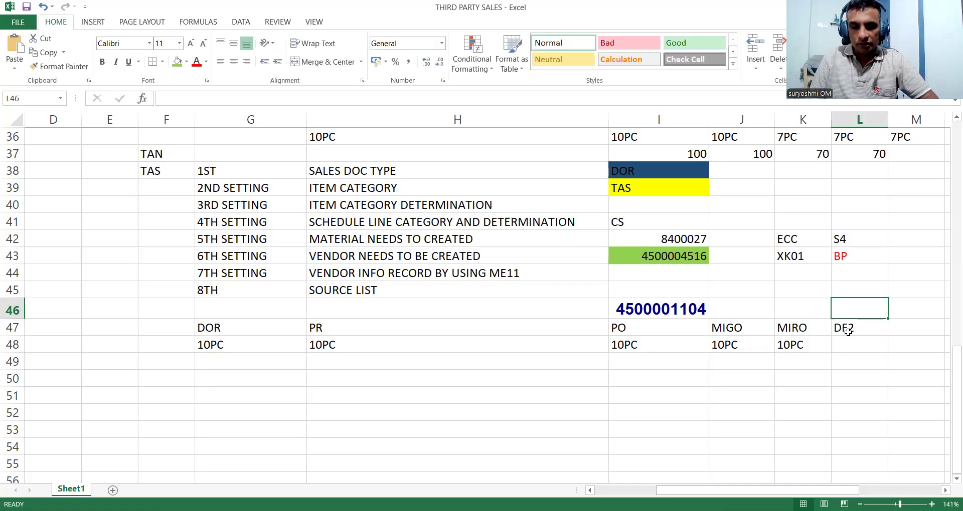
pyautogui.write('CUSTOMER BILL')
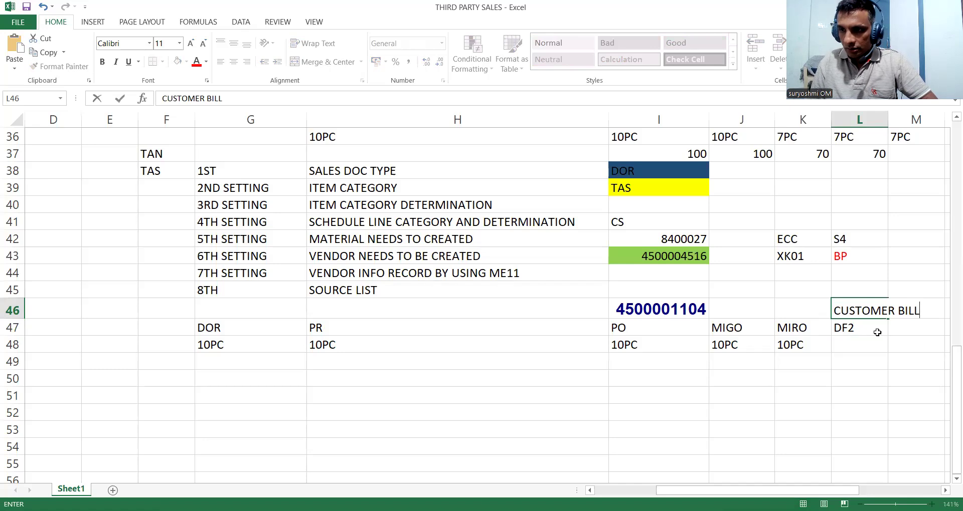
pyautogui.write(' FROM COMPANY')
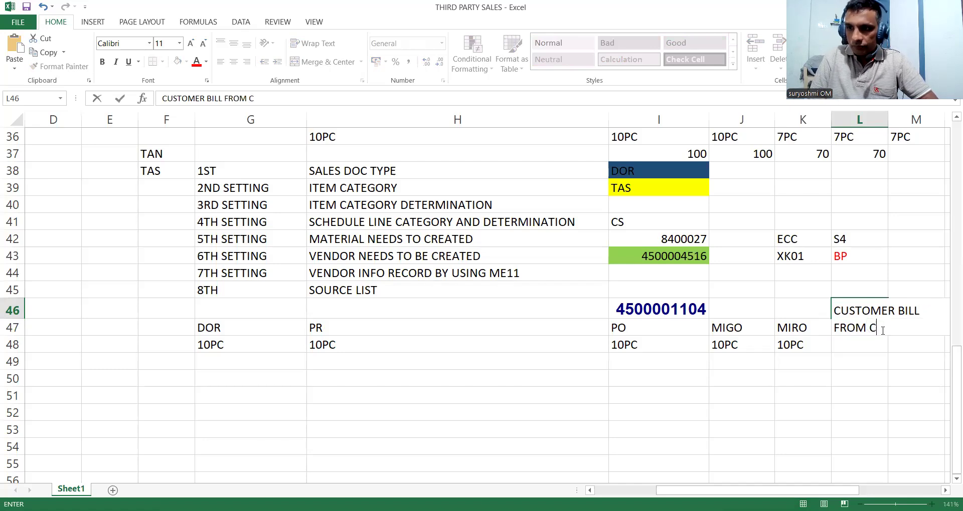
pyautogui.click(737, 307)
pyautogui.click(786, 310)
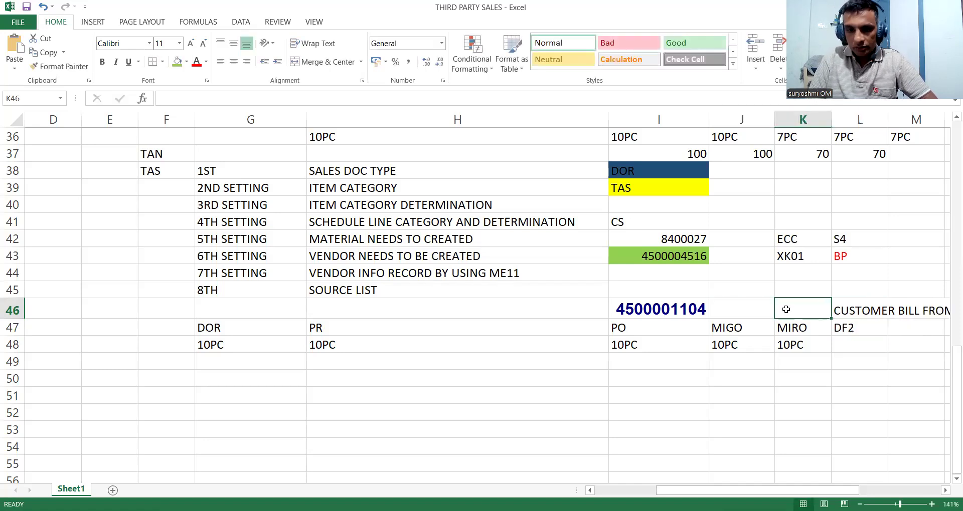
# Enter VN BILL TO COMPANY in K46 above MIRO and widen column K to fit the text.
pyautogui.write('VN BILL TO COMPANY')
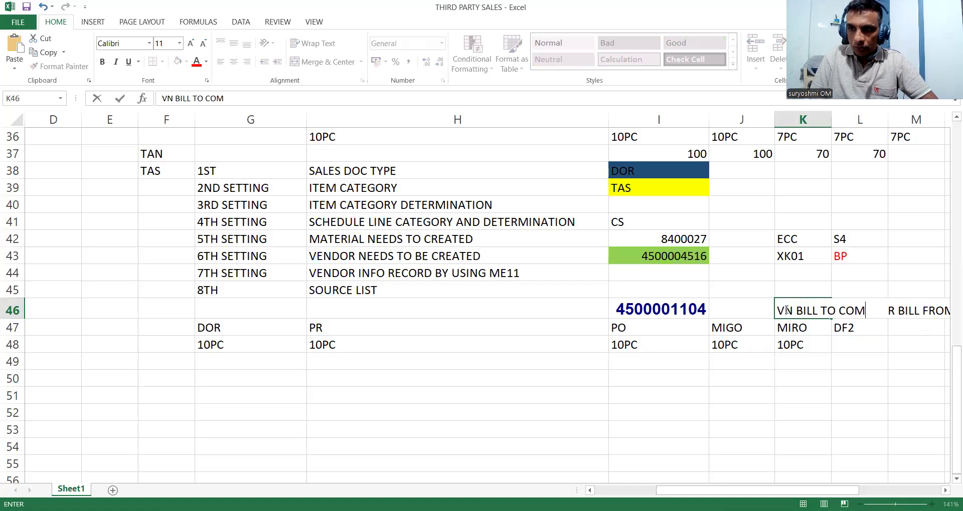
pyautogui.click(817, 345)
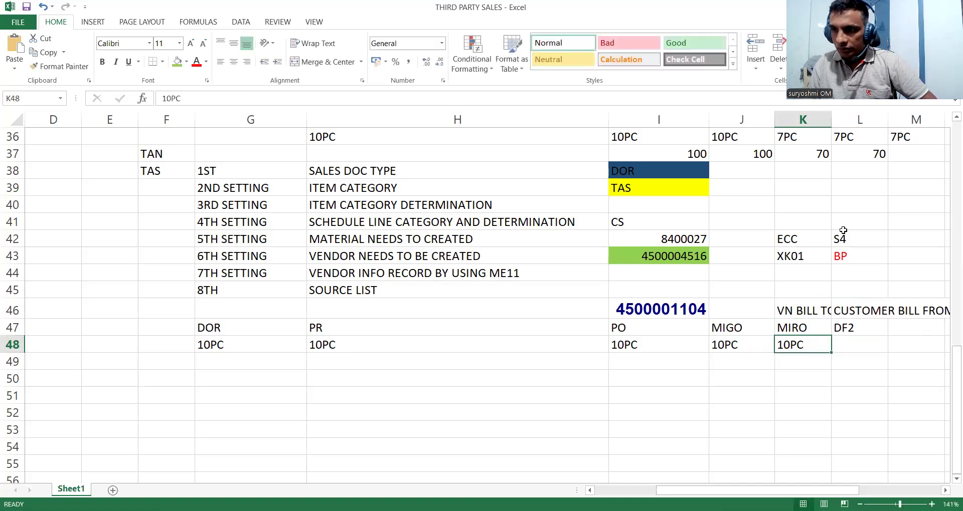
pyautogui.doubleClick(830, 125)
# Enter the quantity 10PC in L48 under DF2.
pyautogui.press('Right')
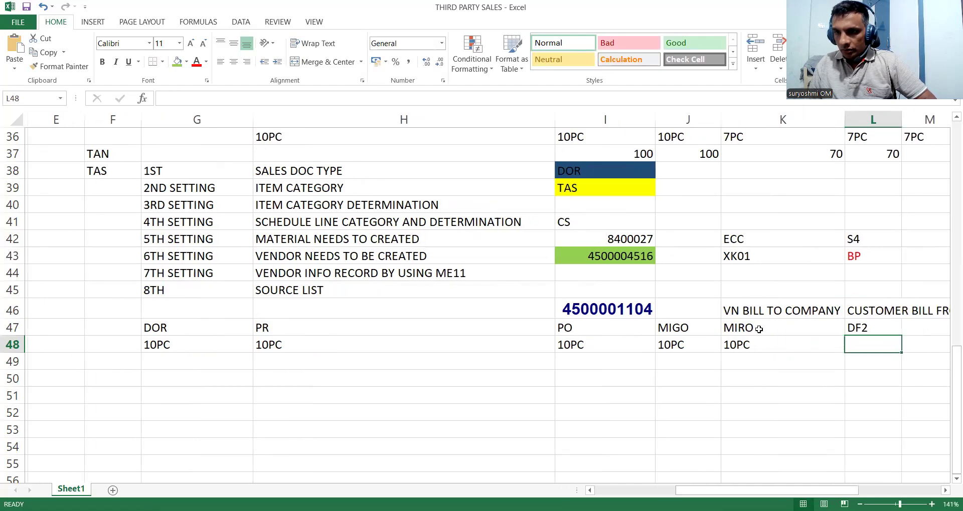
pyautogui.press('Right')
pyautogui.press('Left')
pyautogui.write('10PC')
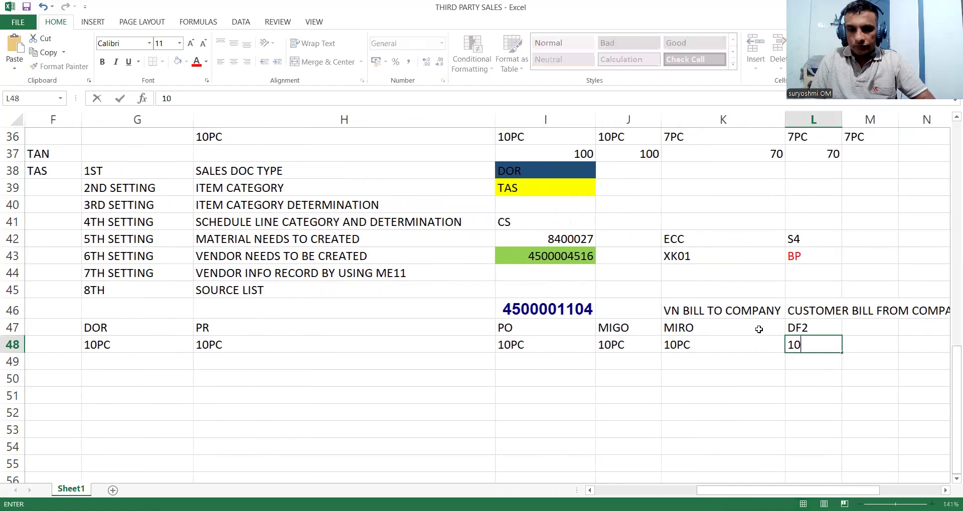
pyautogui.click(705, 365)
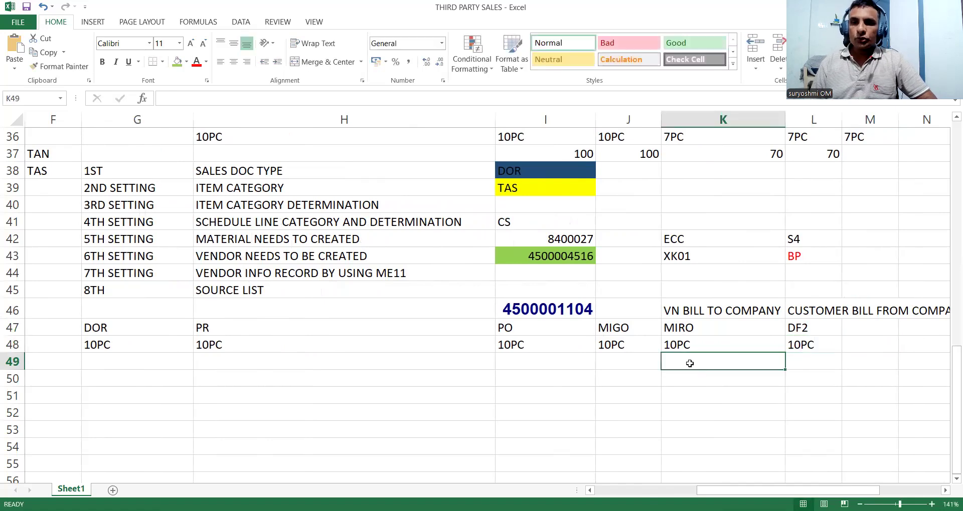
pyautogui.click(412, 351)
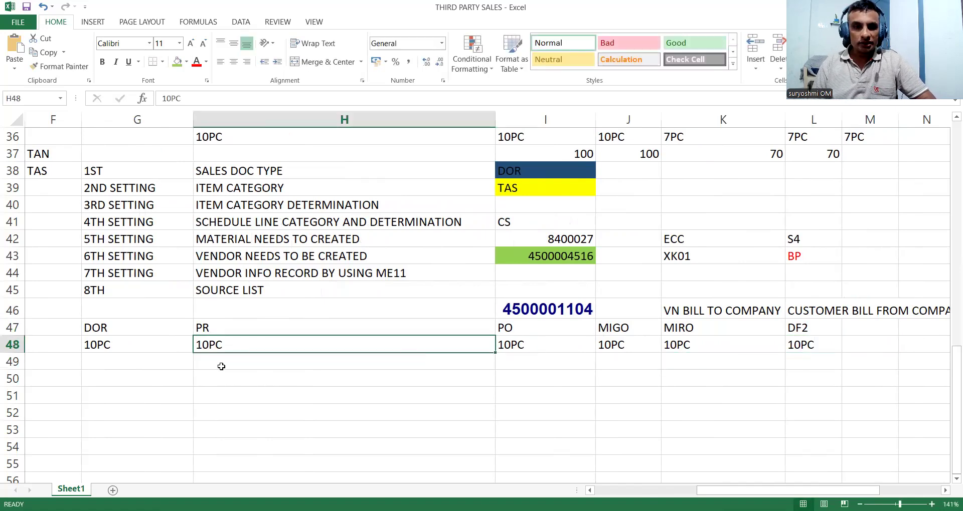
pyautogui.click(124, 349)
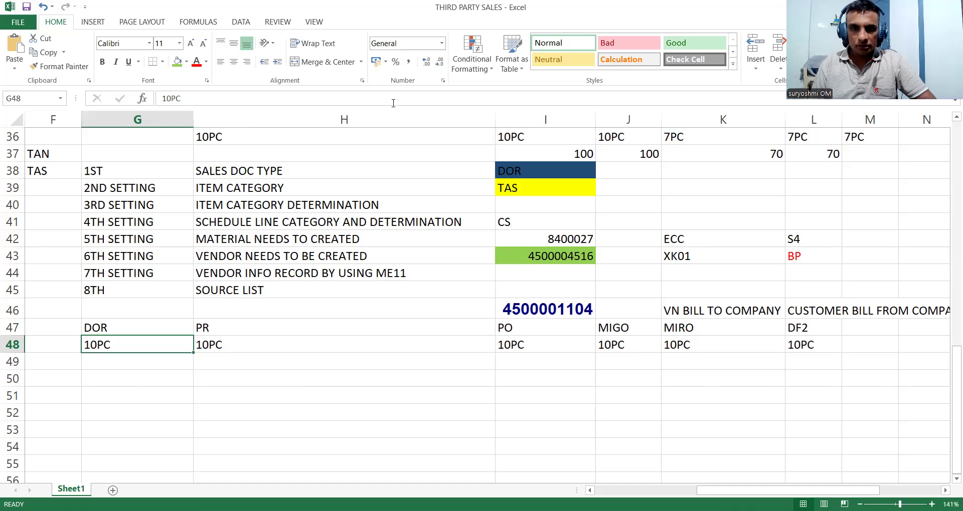
# Switch to SAP and start a new credit sales order in VA01 with HUNDAI GERMANY as sold-to and ship-to party.
pyautogui.hotkey('alt', 'Tab')
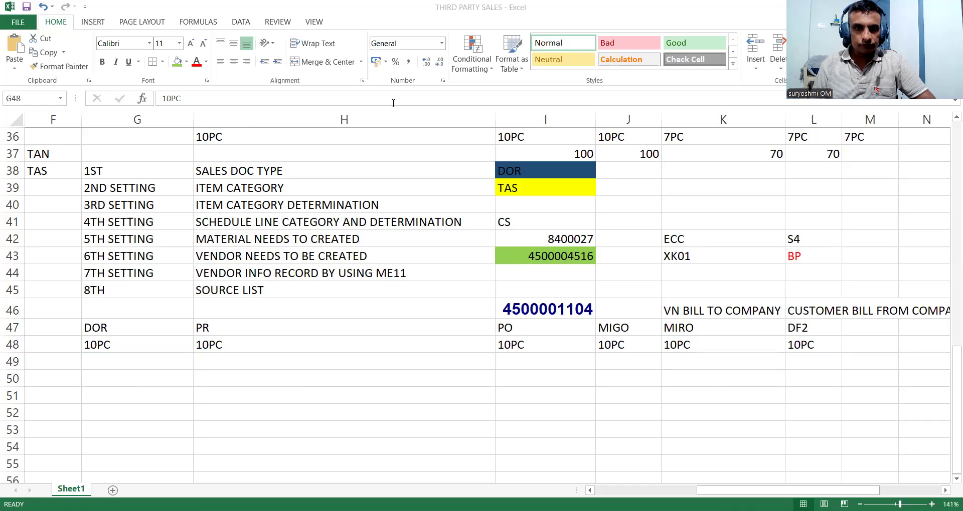
pyautogui.click(85, 47)
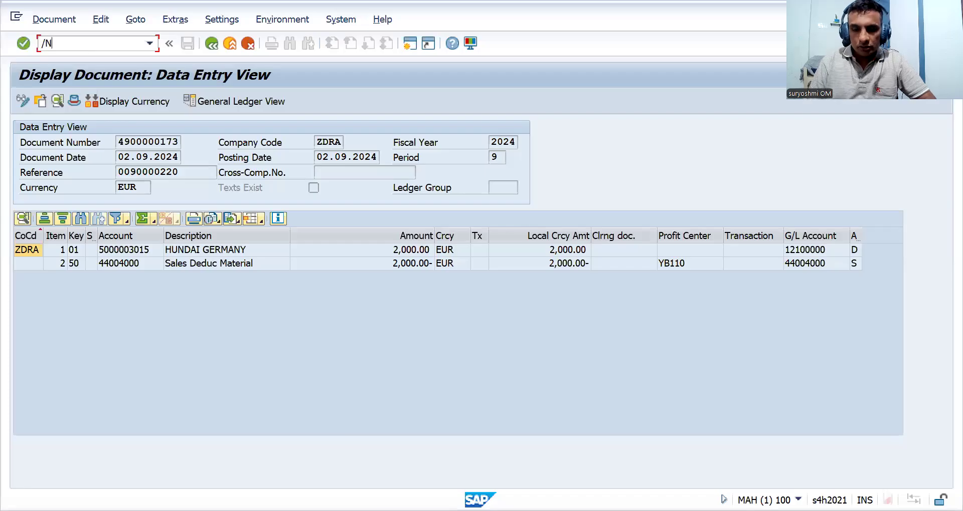
pyautogui.write('/NVA0')
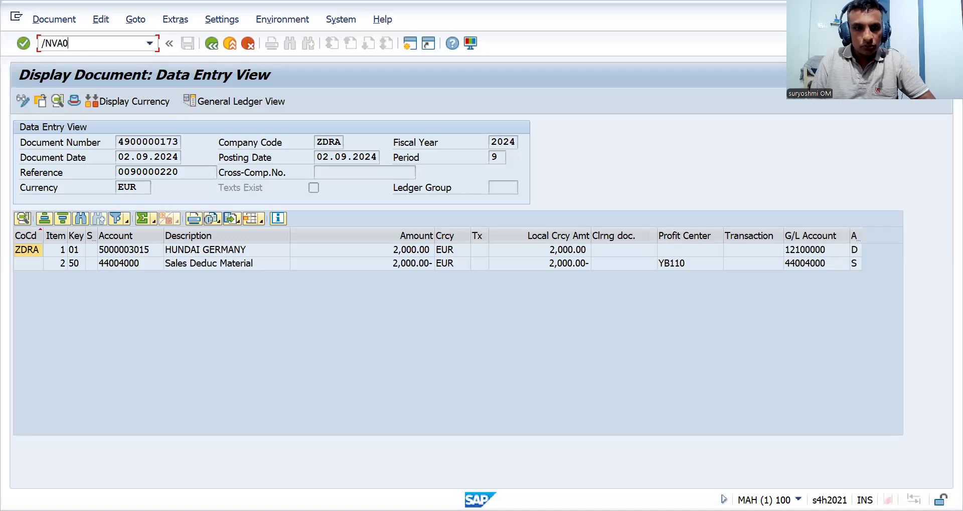
pyautogui.write('1')
pyautogui.press('Return')
pyautogui.press('Return')
pyautogui.press('space')
pyautogui.press('Down')
pyautogui.press('Return')
pyautogui.press('Return')
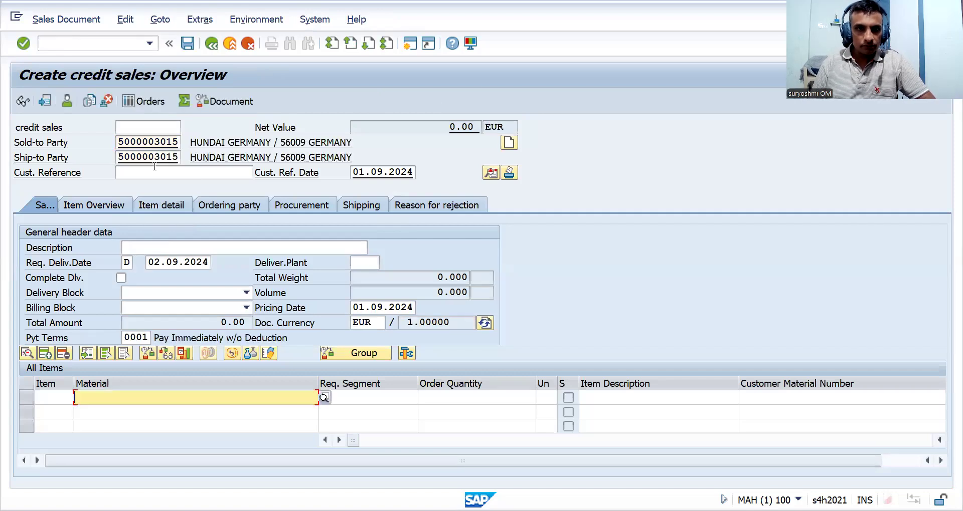
# Set the order's customer reference to TP SALES TEST2.
pyautogui.click(154, 174)
pyautogui.press('Down')
pyautogui.press('Return')
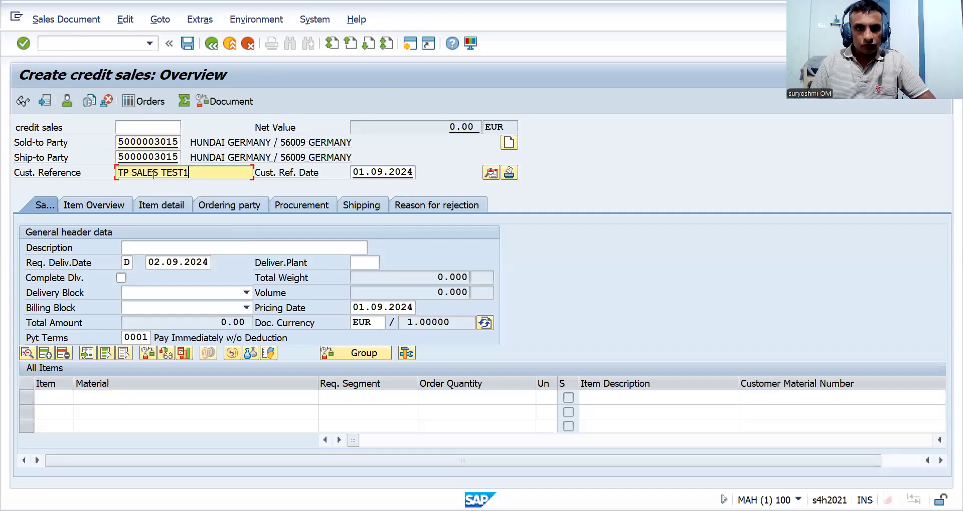
pyautogui.press('BackSpace')
pyautogui.write('2')
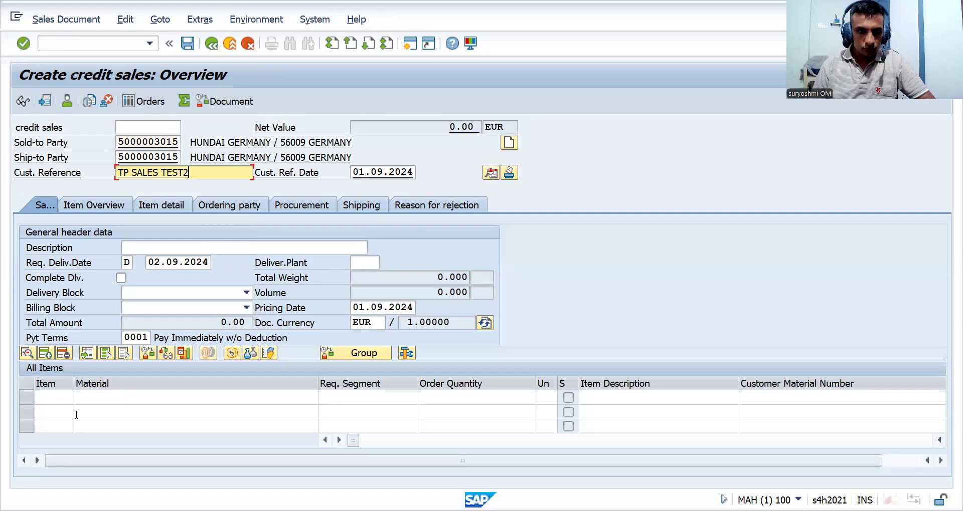
# Add material 8400027 as the first order item with an order quantity of 10.
pyautogui.click(100, 403)
pyautogui.press('Down')
pyautogui.press('Return')
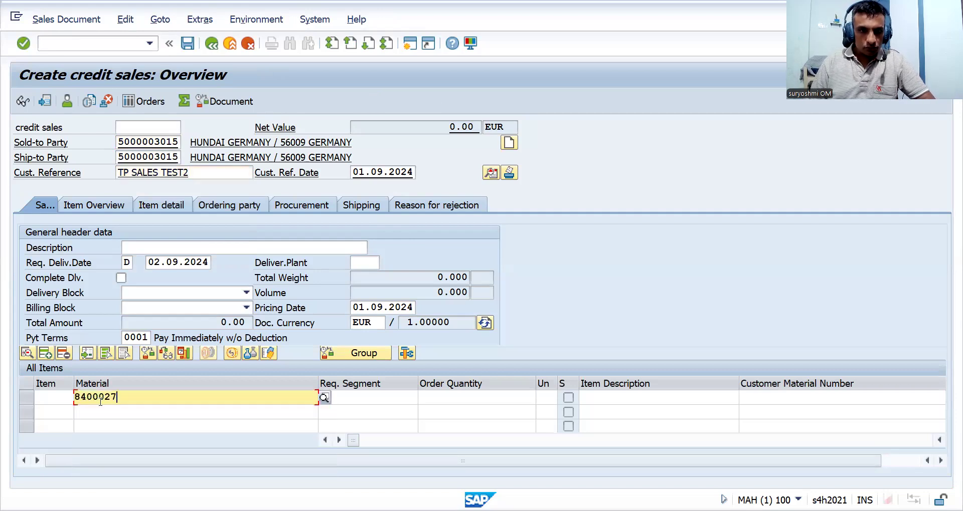
pyautogui.press('Tab')
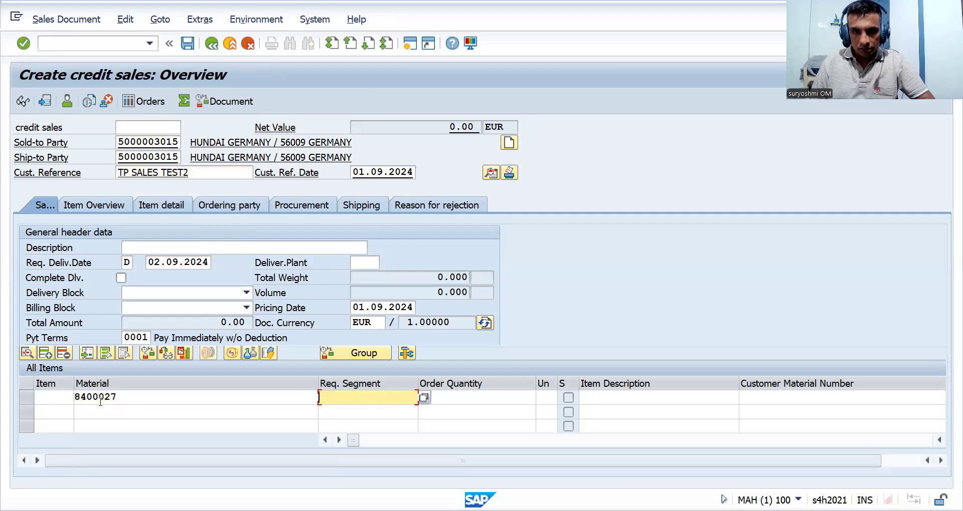
pyautogui.press('Tab')
pyautogui.write('1')
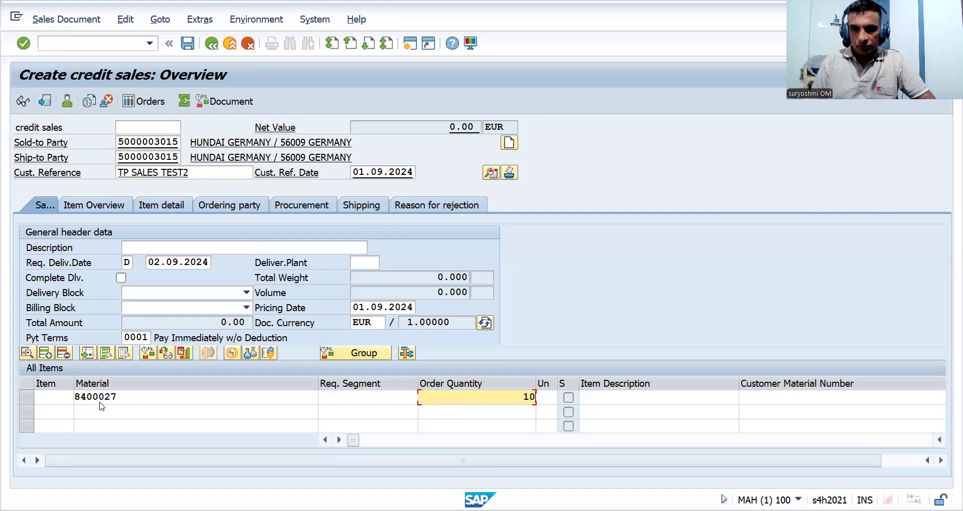
pyautogui.write('0')
pyautogui.press('Return')
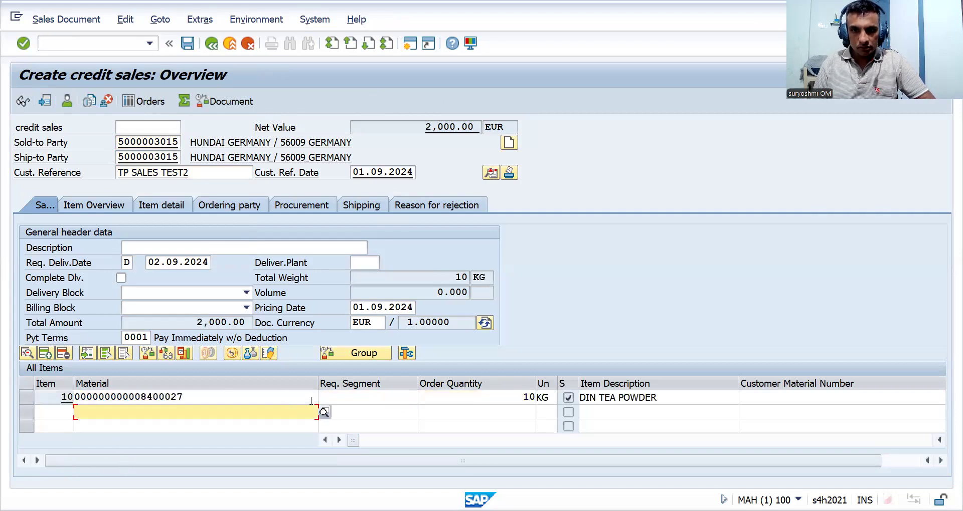
# Open the schedule lines of the tea powder item and save the new sales order.
pyautogui.doubleClick(431, 398)
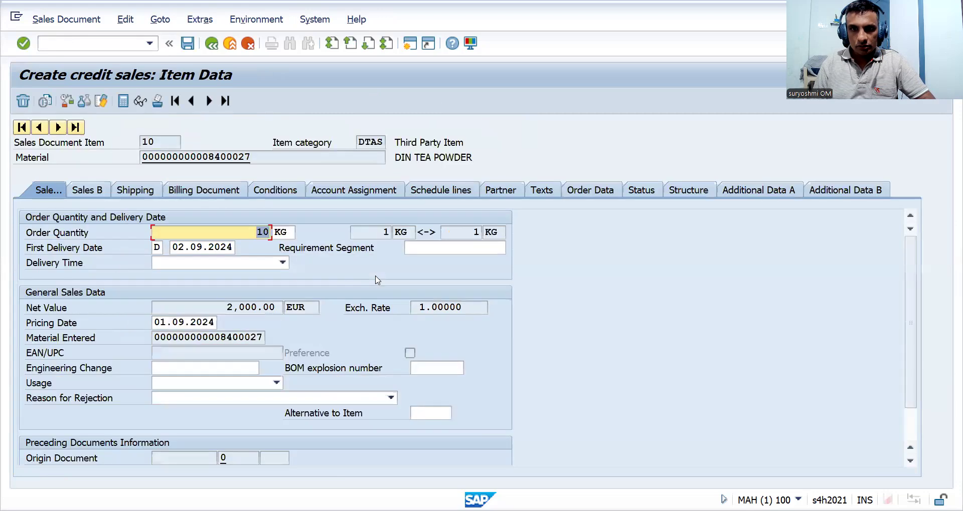
pyautogui.click(433, 193)
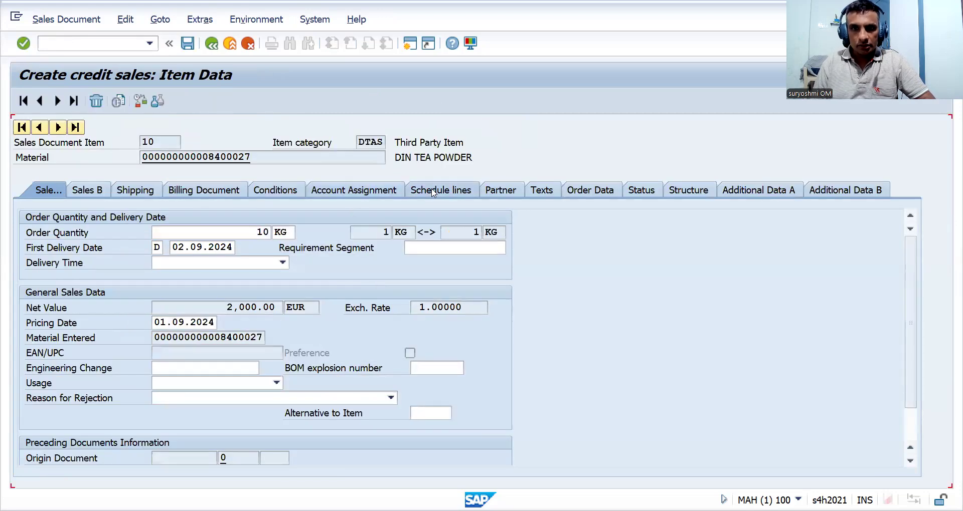
pyautogui.click(188, 45)
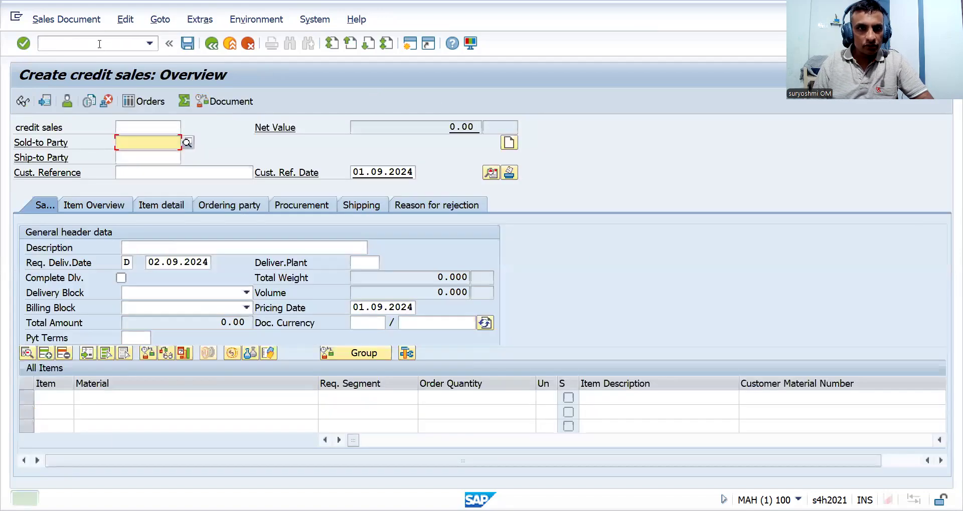
# Open the saved sales order for changing in transaction VA02.
pyautogui.click(100, 44)
pyautogui.write('A02')
pyautogui.press('Return')
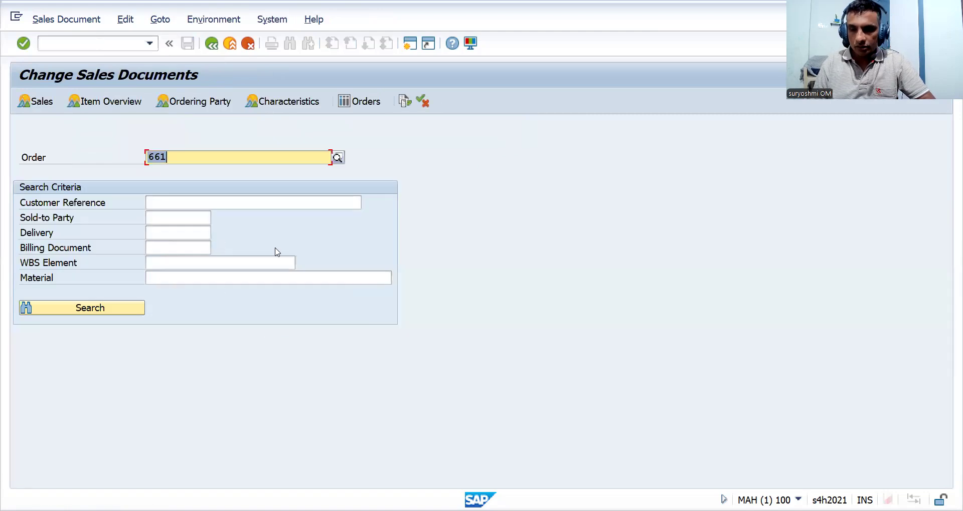
pyautogui.press('Return')
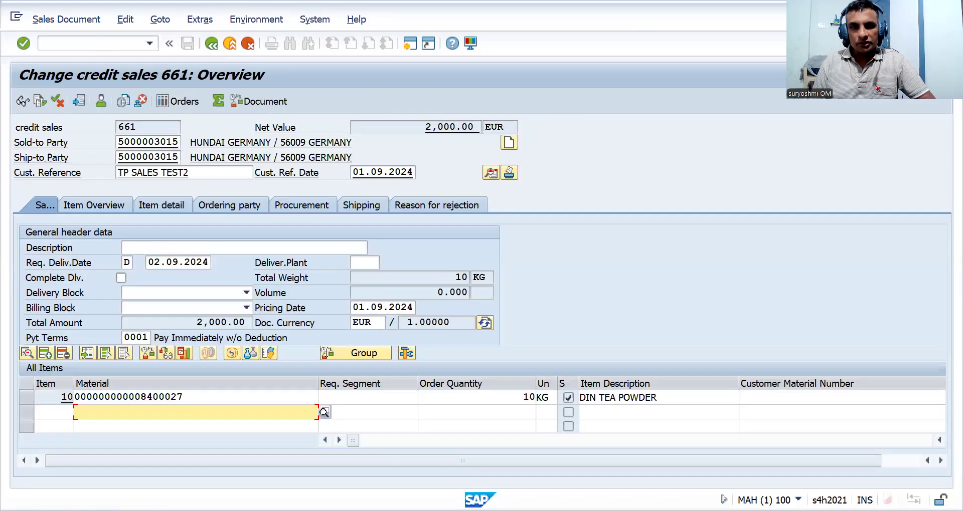
# Display the schedule lines of order item 10 and copy the purchase requisition number from the second line.
pyautogui.doubleClick(374, 399)
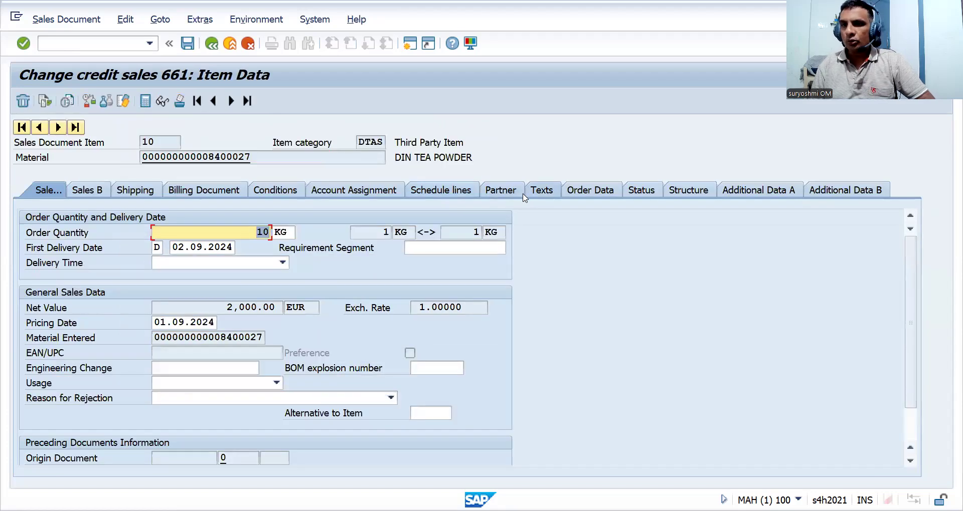
pyautogui.click(583, 196)
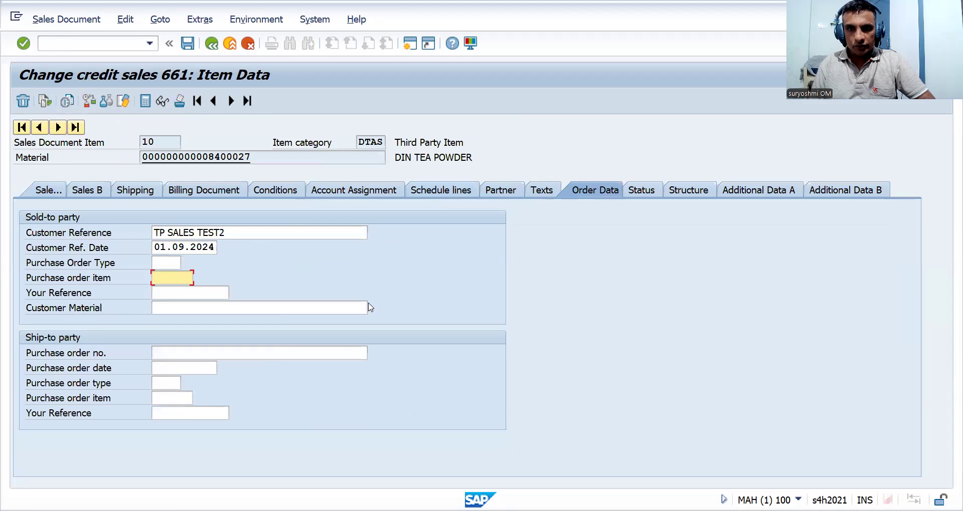
pyautogui.click(447, 193)
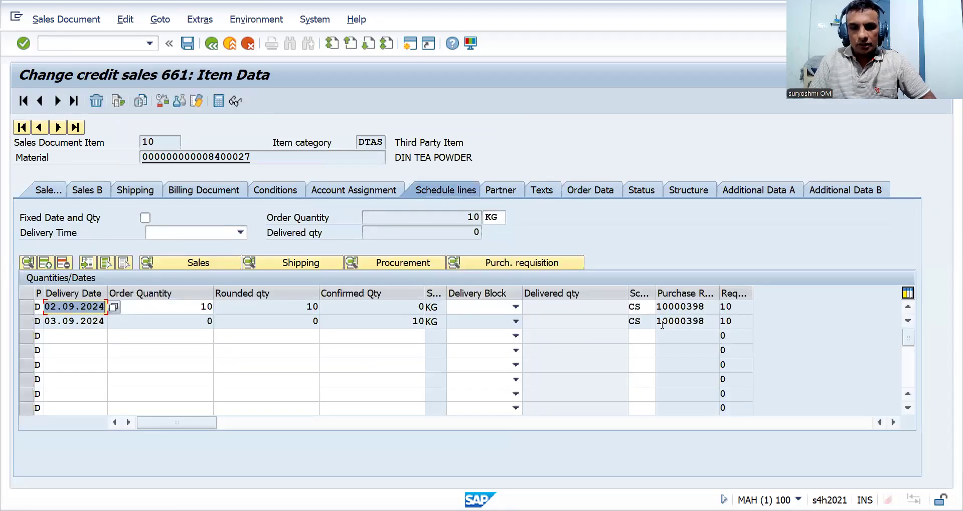
pyautogui.hotkey('ctrl', 'y')
pyautogui.moveTo(654, 320); pyautogui.dragTo(702, 326)
pyautogui.hotkey('ctrl', 'c')
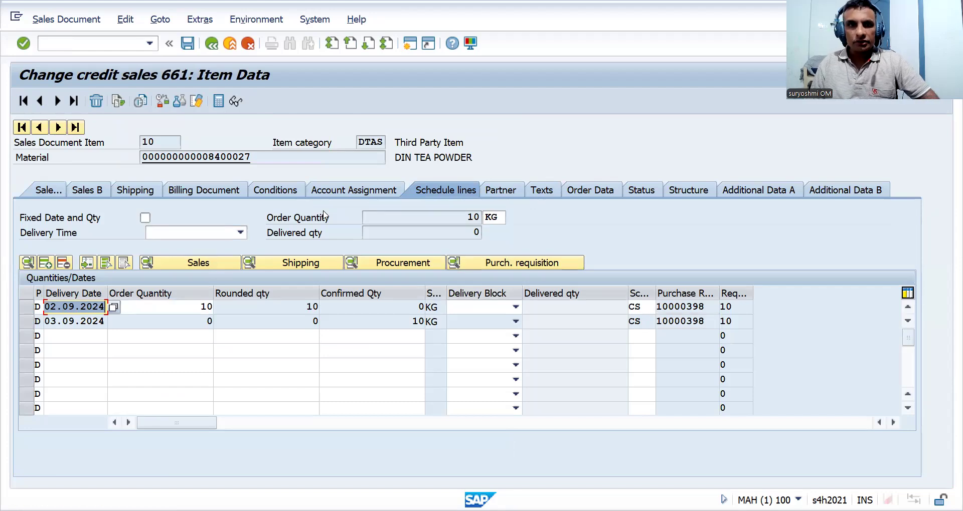
# Start a new purchase order in ME21N with document type NB Standard PO.
pyautogui.click(90, 41)
pyautogui.write('/NME21N')
pyautogui.press('Return')
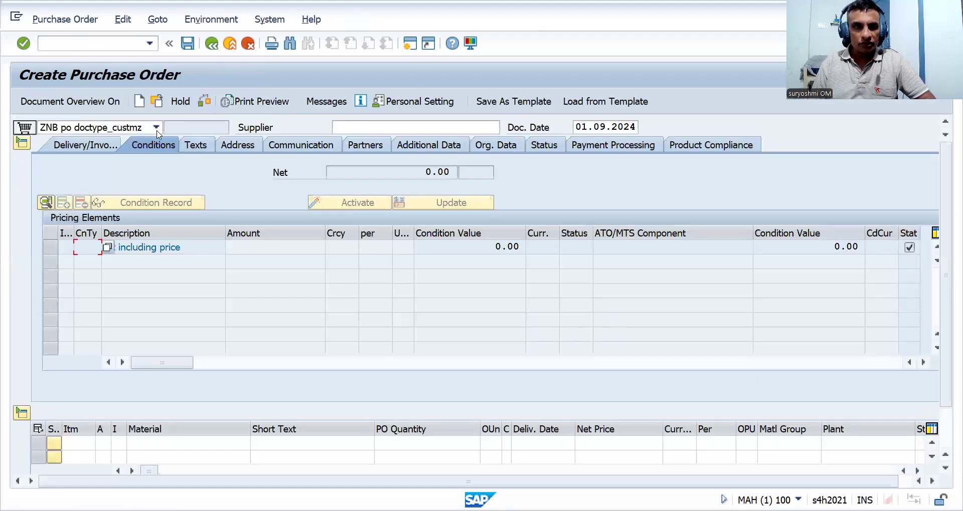
pyautogui.click(128, 127)
pyautogui.press('n')
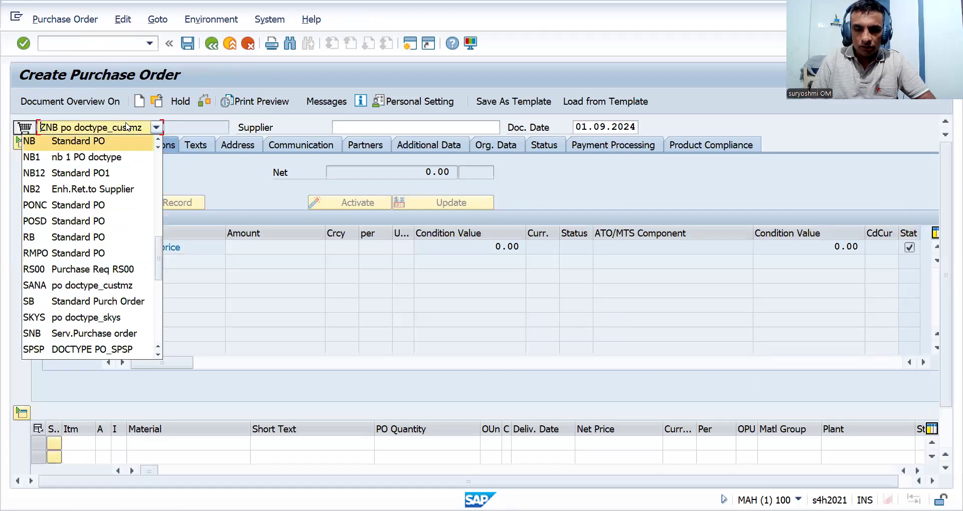
pyautogui.press('Return')
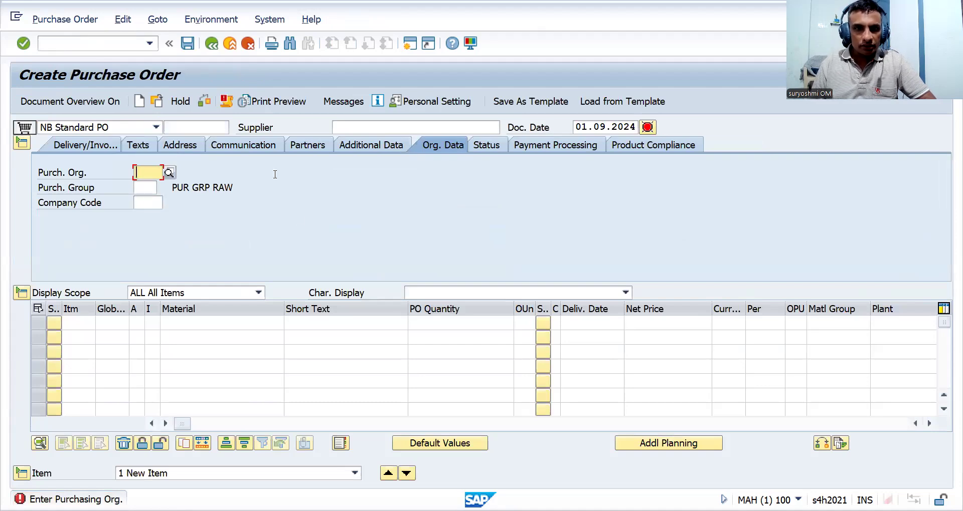
# Enter the copied purchase requisition number in the purchase requisition column of the first purchase order item.
pyautogui.click(206, 327)
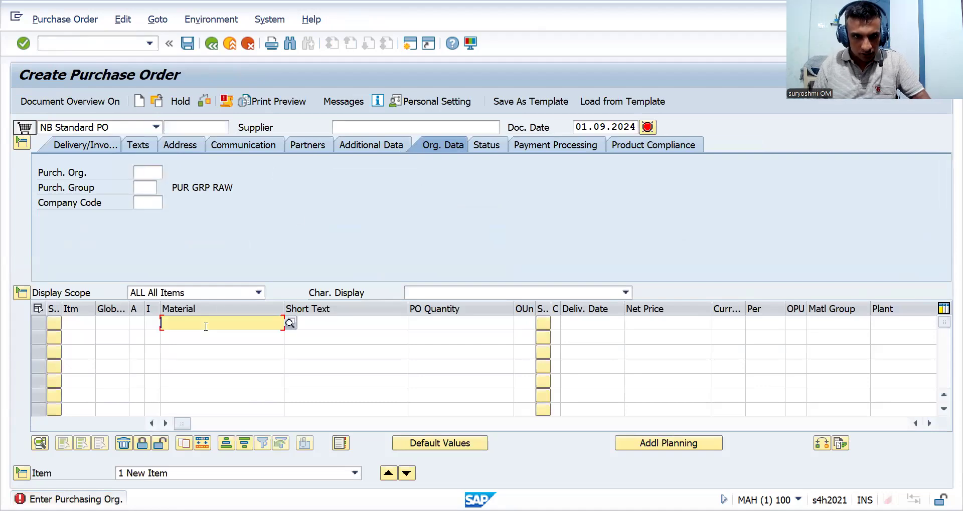
pyautogui.press('Tab')
pyautogui.press('Tab')
pyautogui.press('Tab')
pyautogui.press('Tab')
pyautogui.press('Tab')
pyautogui.press('Tab')
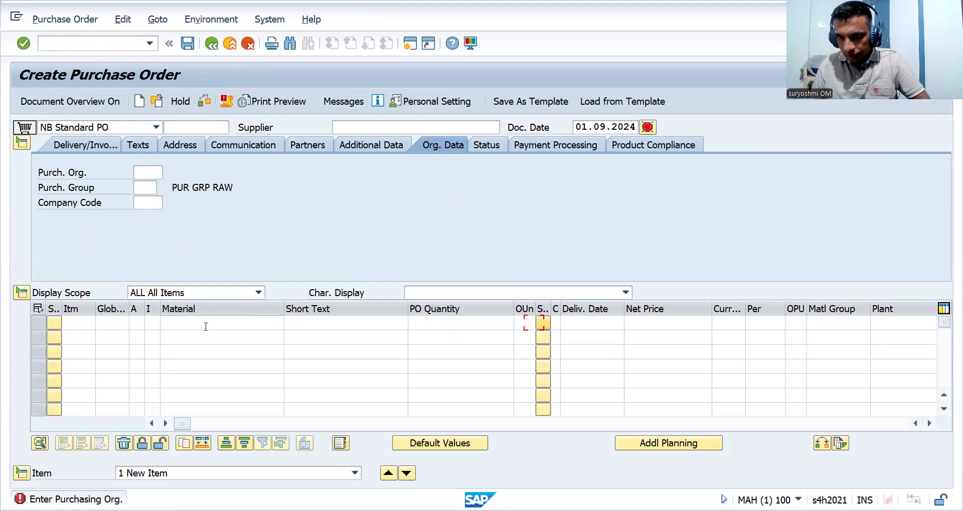
pyautogui.press('Tab')
pyautogui.press('Tab')
pyautogui.press('Tab')
pyautogui.press('Tab')
pyautogui.press('Tab')
pyautogui.press('Tab')
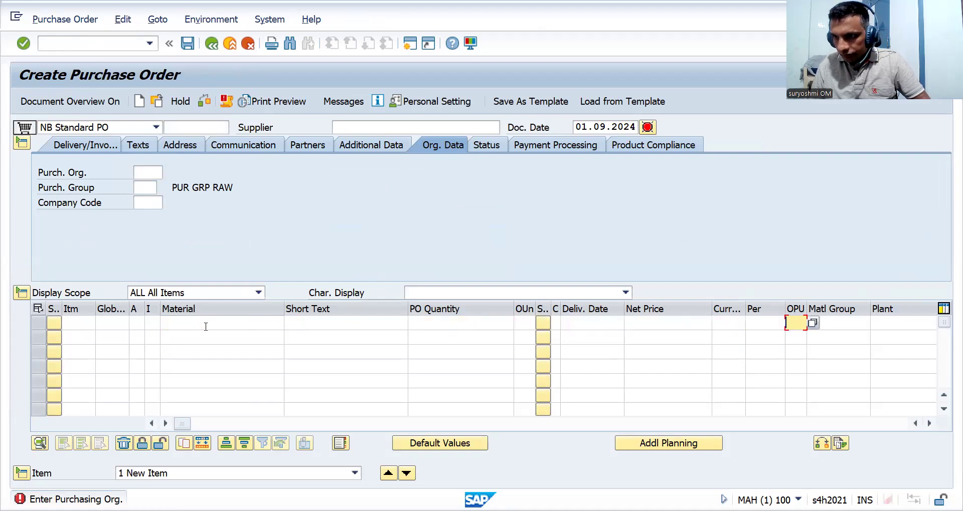
pyautogui.press('Tab')
pyautogui.press('Tab')
pyautogui.press('Tab')
pyautogui.press('Tab')
pyautogui.press('Tab')
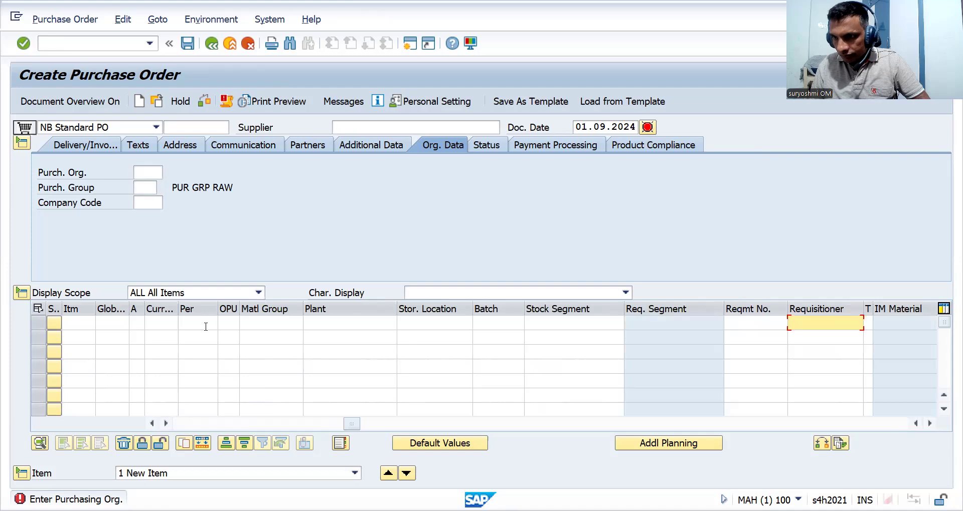
pyautogui.press('Tab')
pyautogui.press('Tab')
pyautogui.press('Tab')
pyautogui.press('Tab')
pyautogui.press('Tab')
pyautogui.press('Tab')
pyautogui.press('Tab')
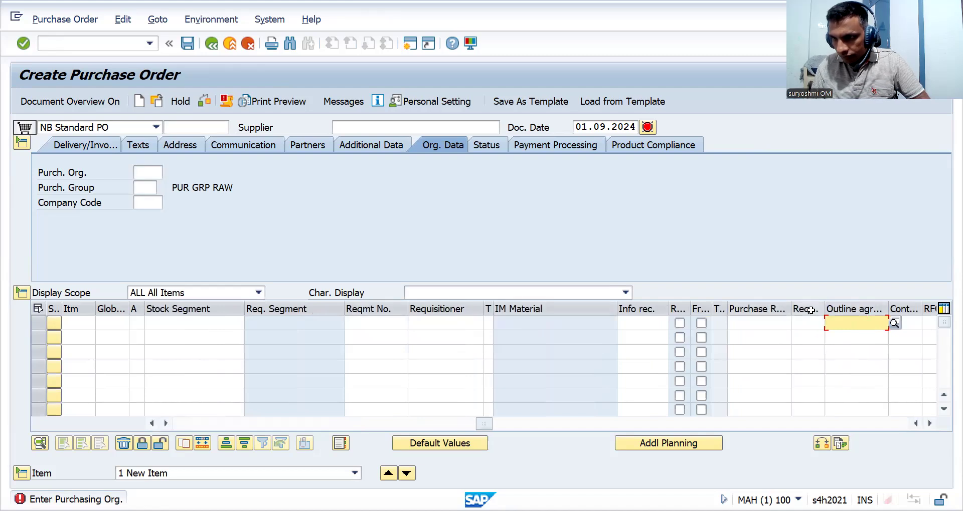
pyautogui.click(746, 329)
pyautogui.hotkey('ctrl', 'v')
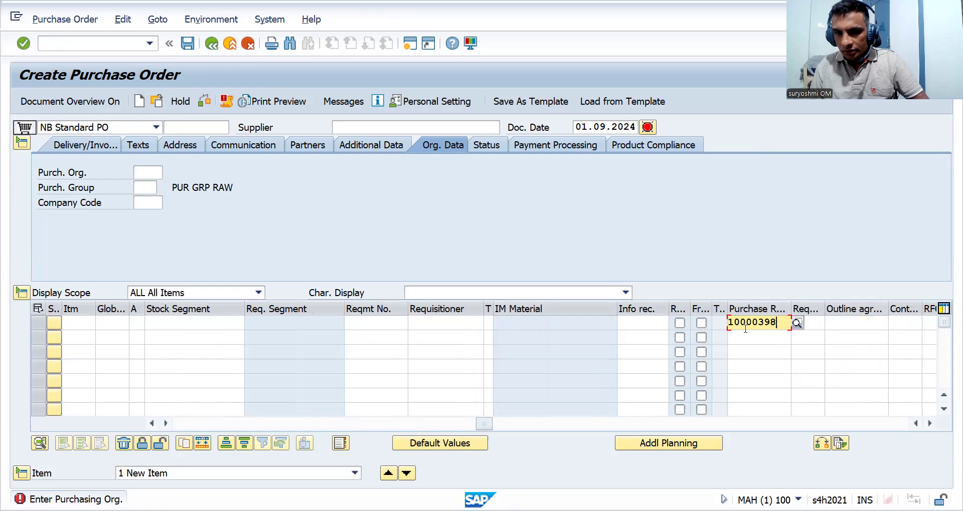
# Enter requisition item 10 beside the purchase requisition number and adopt its data into the first purchase order item.
pyautogui.press('Tab')
pyautogui.write('10')
pyautogui.press('Return')
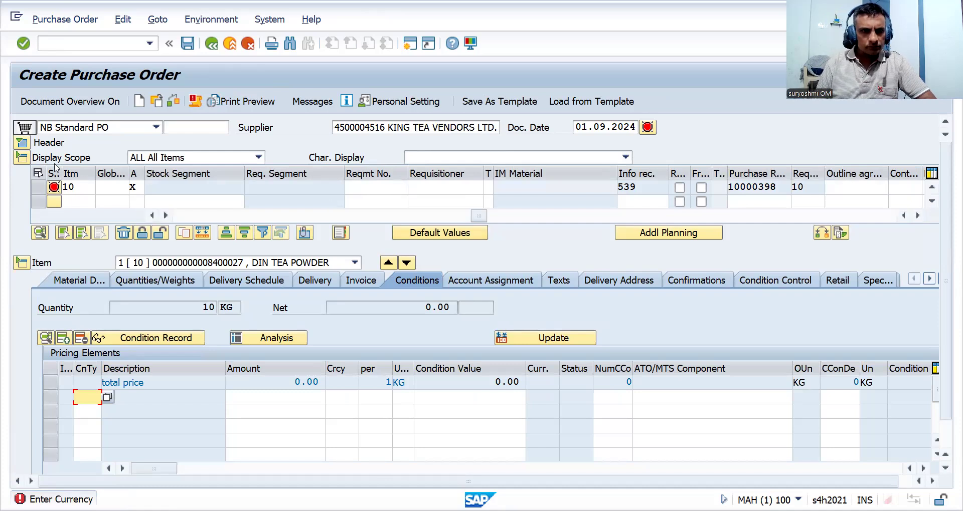
# Set the purchase order's header currency to EUR and accept the net price and delivery date of item 10.
pyautogui.click(24, 149)
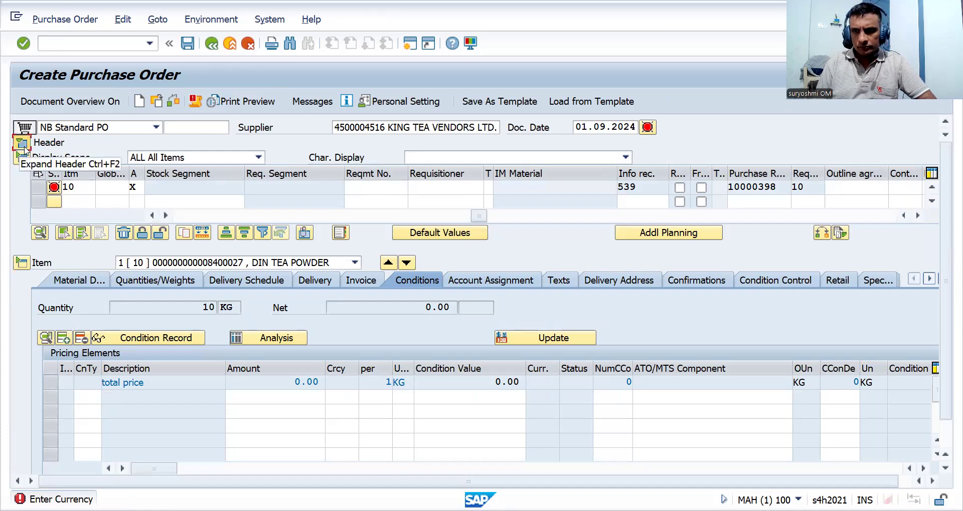
pyautogui.click(24, 149)
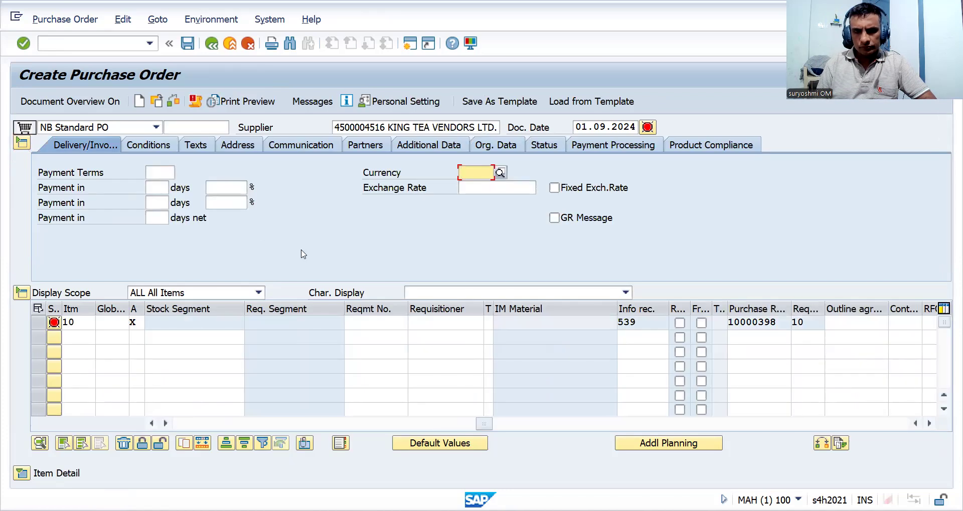
pyautogui.write('EUR')
pyautogui.press('Return')
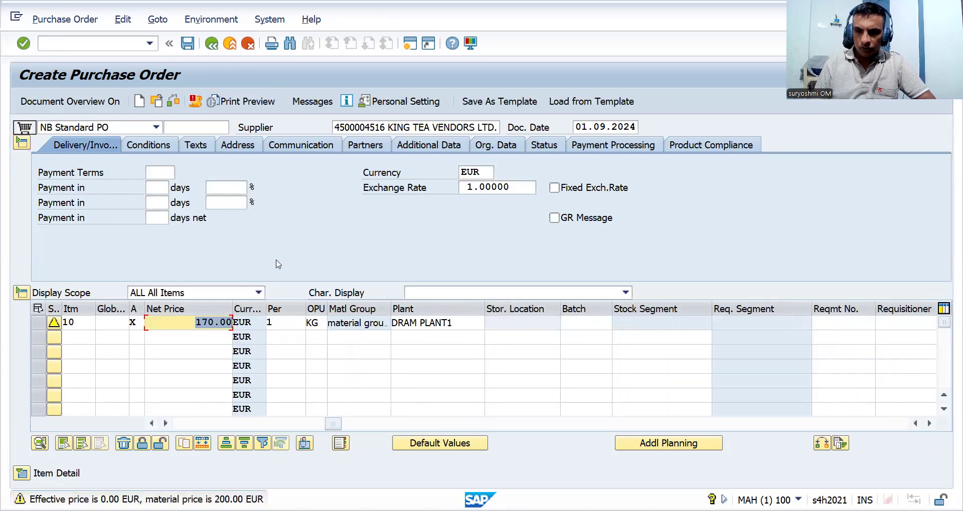
pyautogui.press('Return')
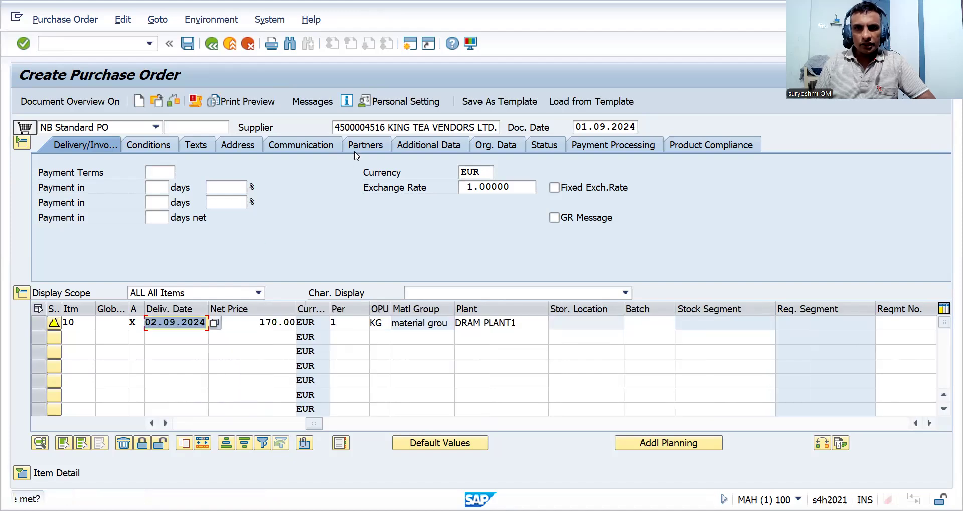
# Review the purchase order's supplier, organizational data and header conditions, and save the order.
pyautogui.click(353, 126)
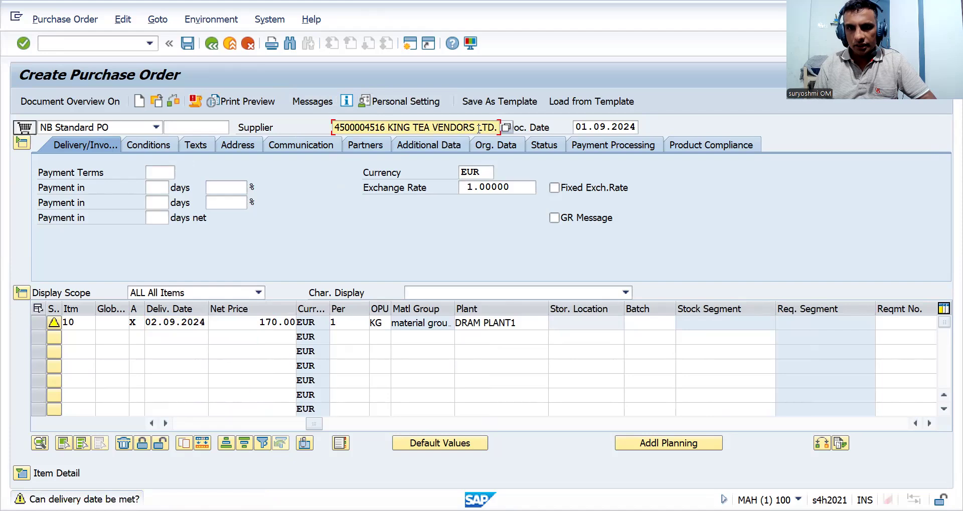
pyautogui.press('Return')
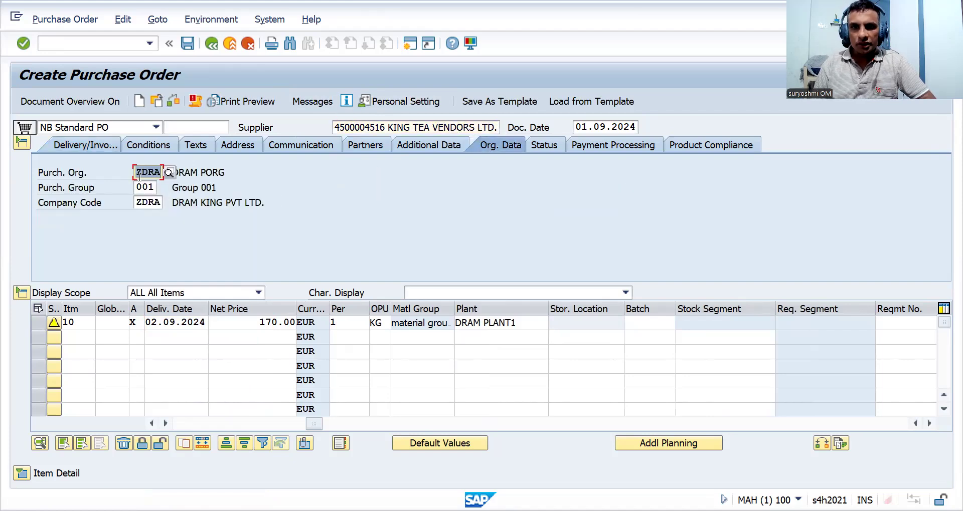
pyautogui.click(150, 147)
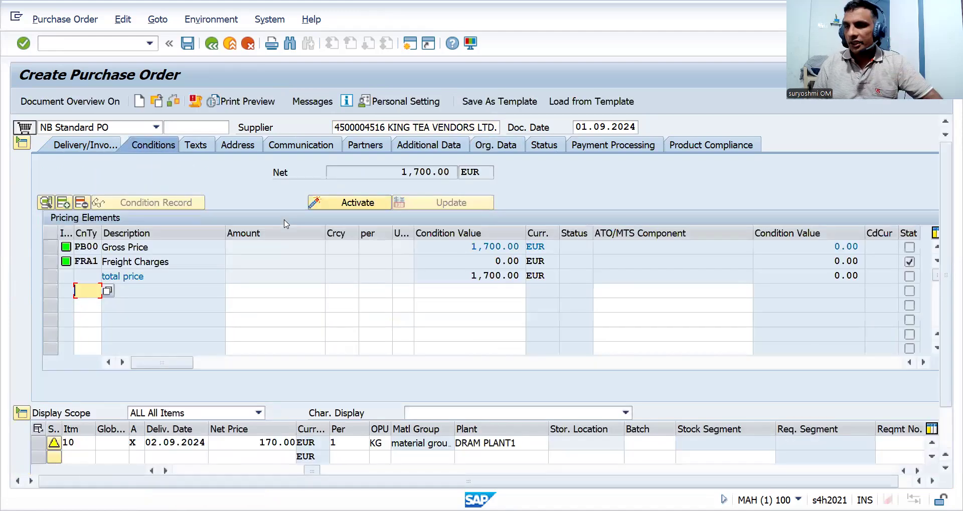
pyautogui.click(187, 47)
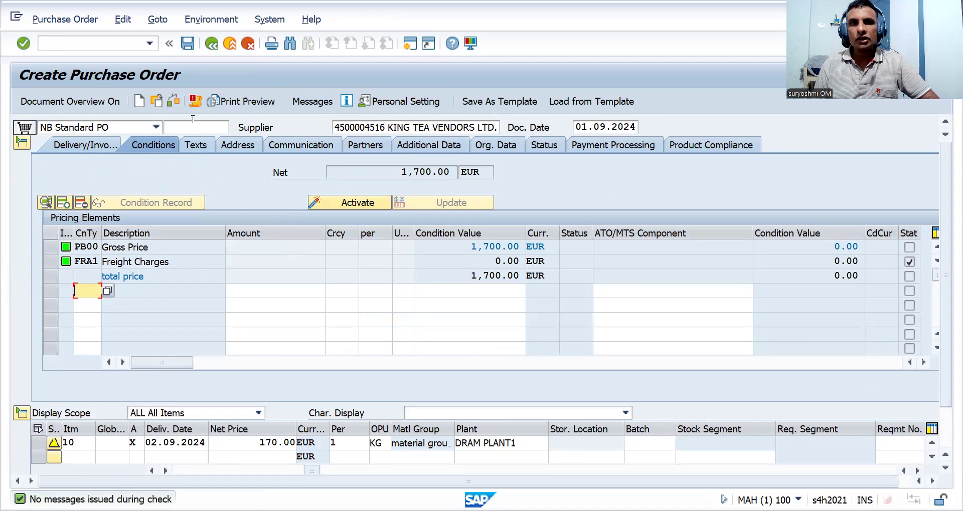
pyautogui.click(185, 47)
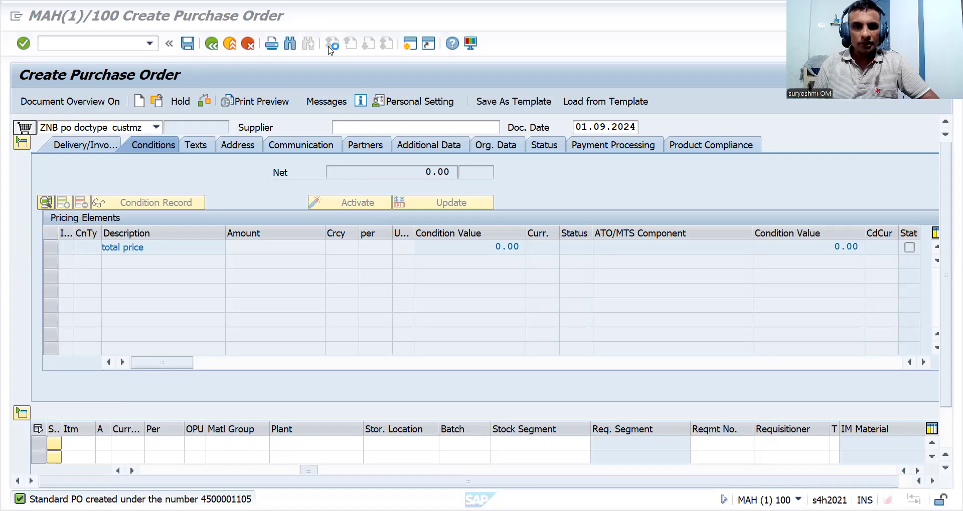
# Switch to the browser and look through the instructor's Udemy course list, including page 3 and page 1.
pyautogui.hotkey('alt', 'Tab')
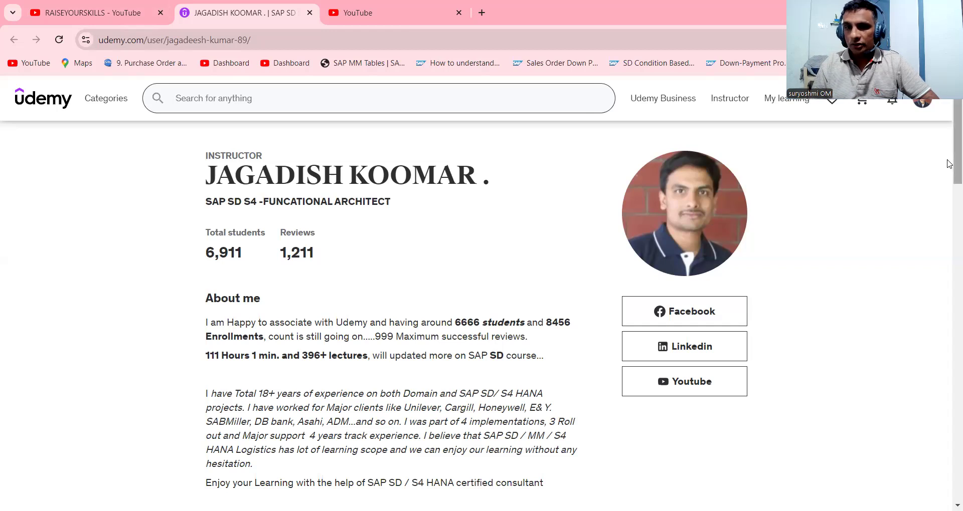
pyautogui.scroll(-20, 949, 231)
pyautogui.scroll(-9, 948, 446)
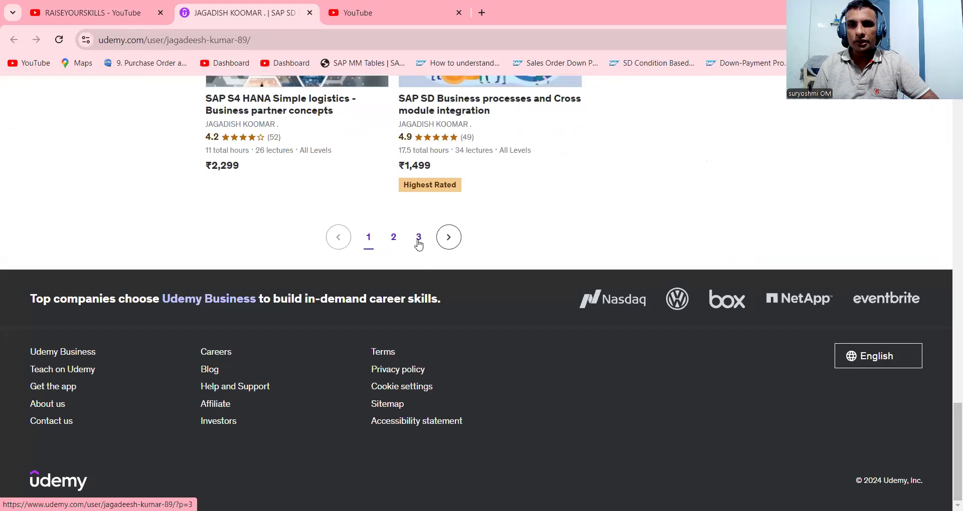
pyautogui.click(419, 237)
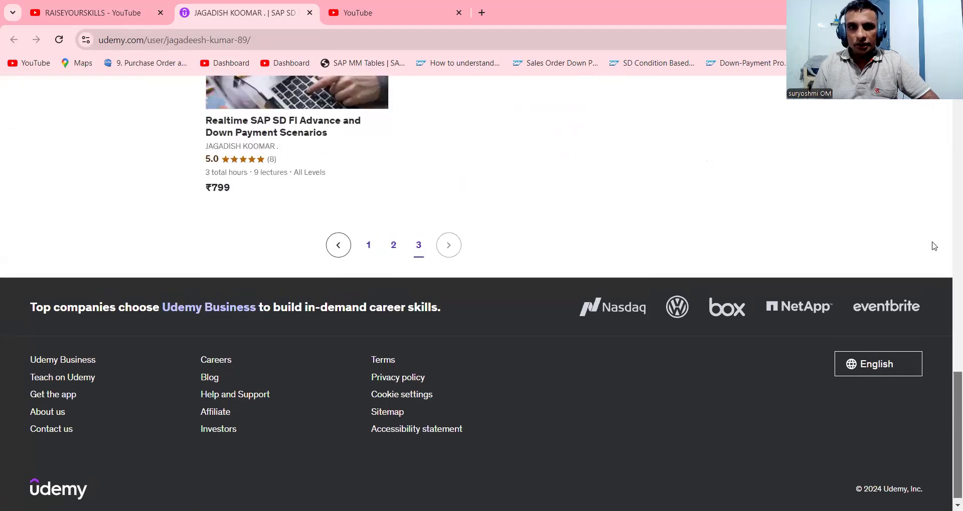
pyautogui.scroll(10, 929, 240)
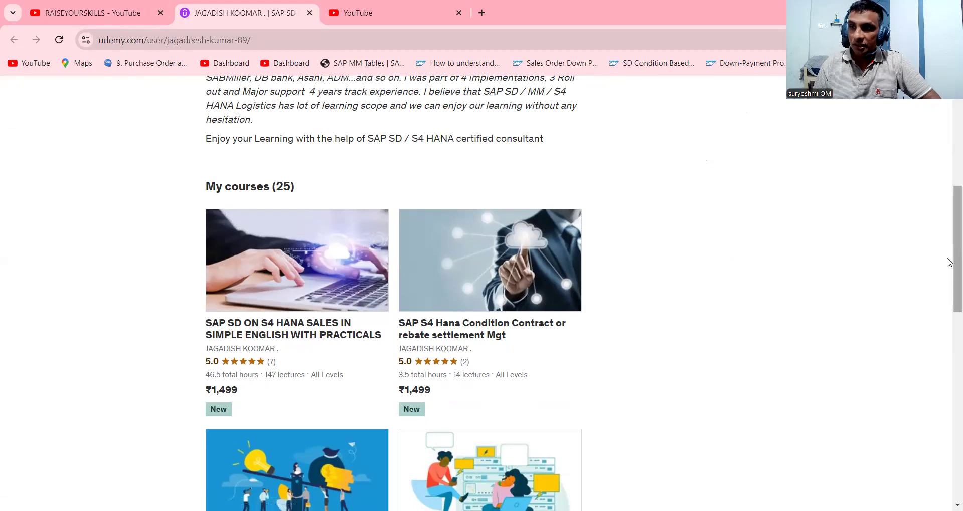
pyautogui.moveTo(949, 264); pyautogui.dragTo(952, 401)
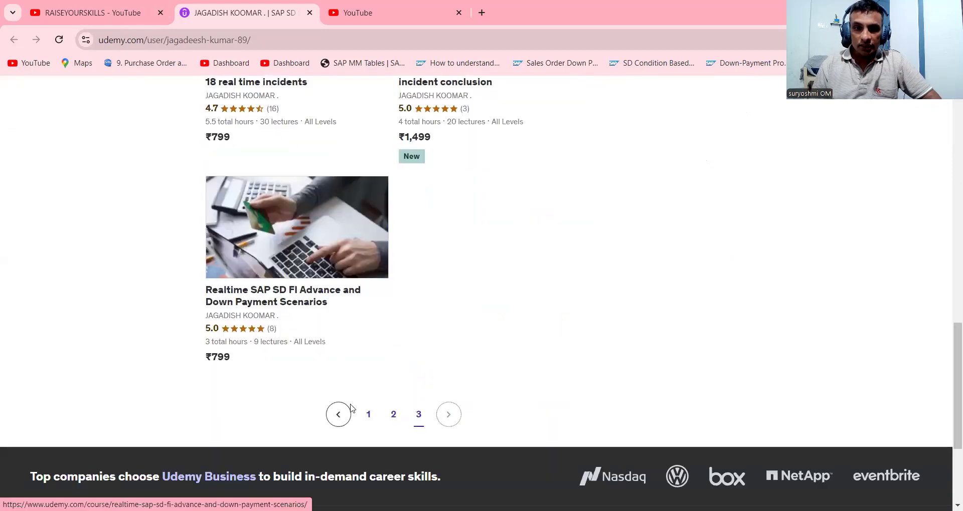
pyautogui.click(368, 419)
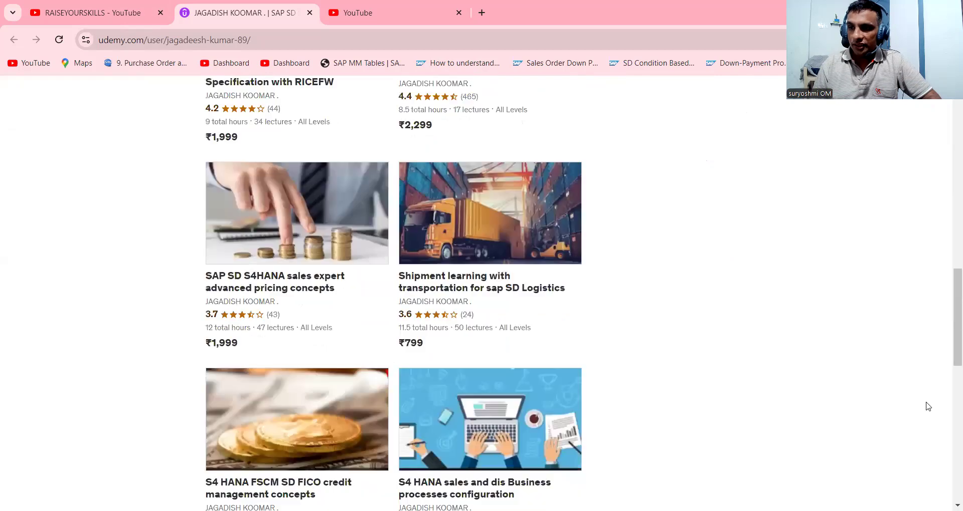
pyautogui.moveTo(949, 323); pyautogui.dragTo(939, 251)
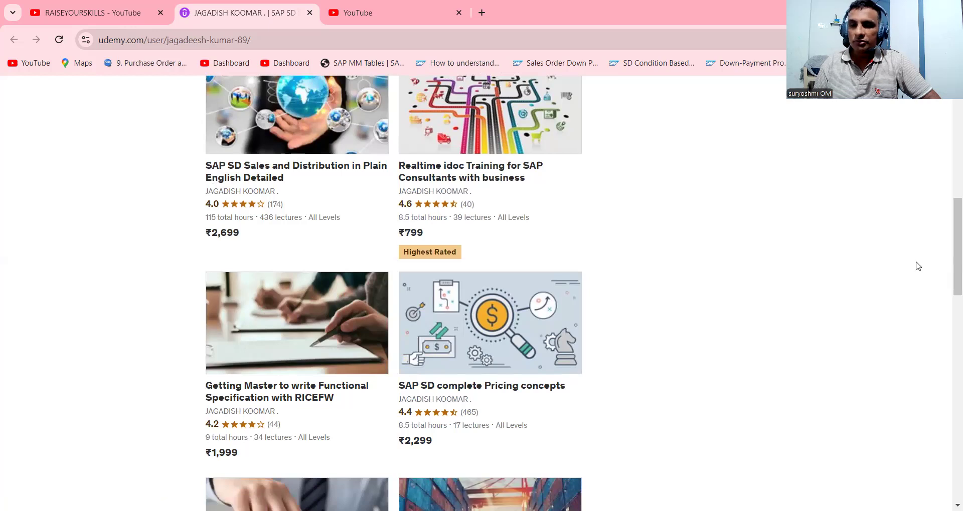
pyautogui.scroll(-3, 949, 296)
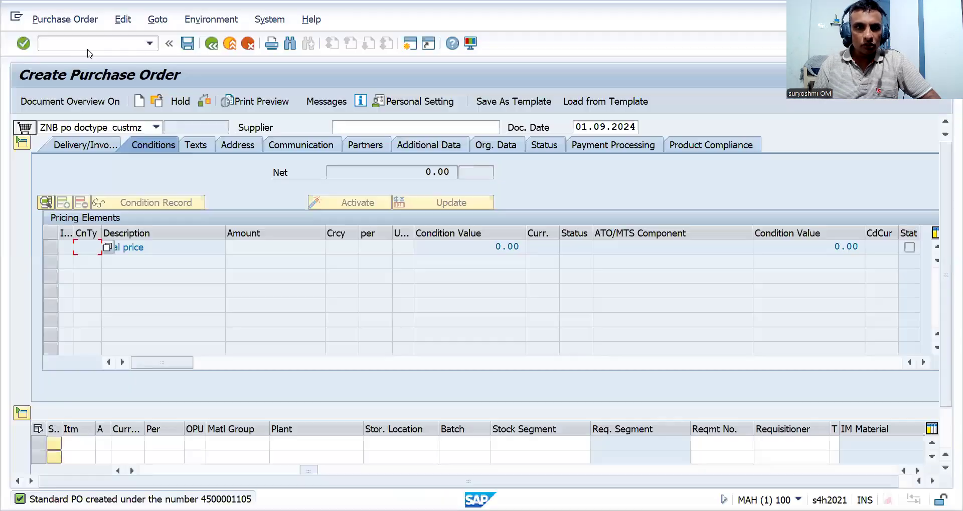
# Switch back to SAP and display the saved sales order's document flow at item level from the Display Sales Documents transaction.
pyautogui.click(86, 46)
pyautogui.write('/nme23n')
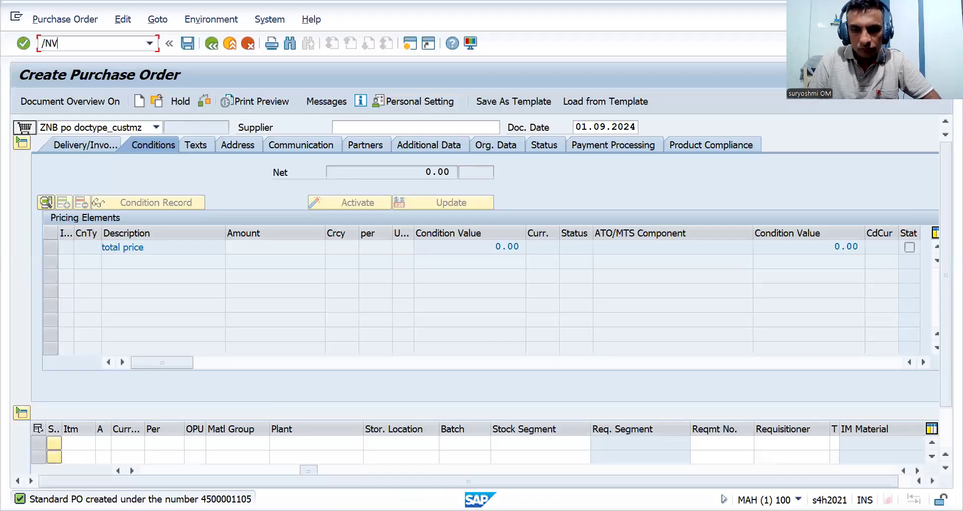
pyautogui.press('Return')
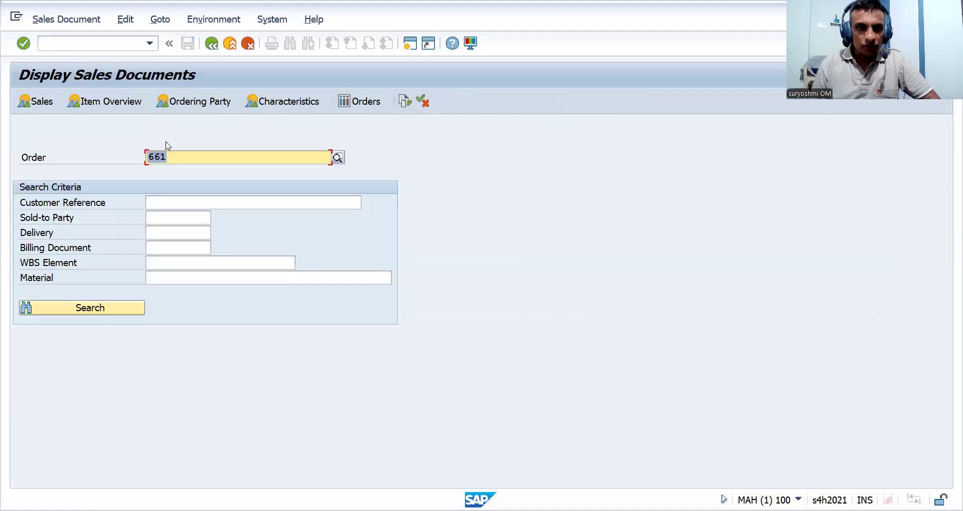
pyautogui.click(402, 103)
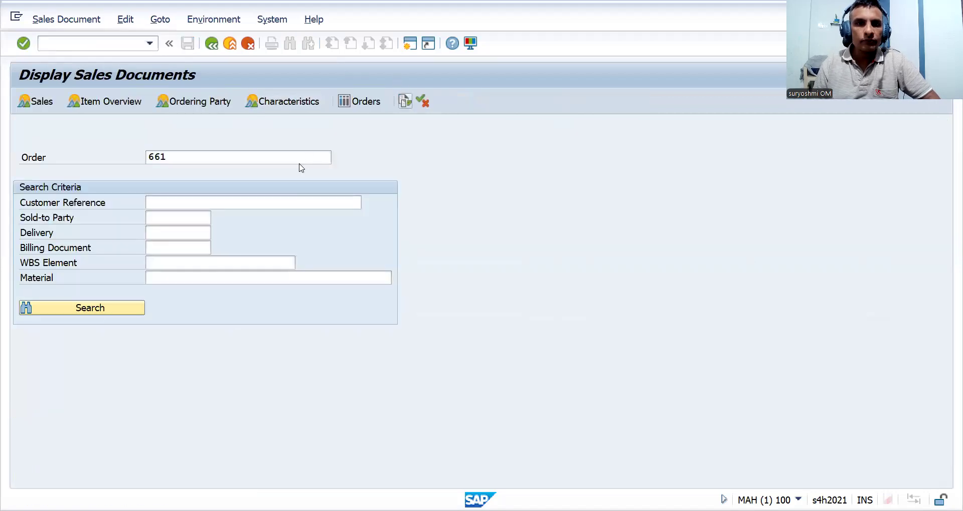
pyautogui.click(74, 20)
pyautogui.moveTo(92, 39)
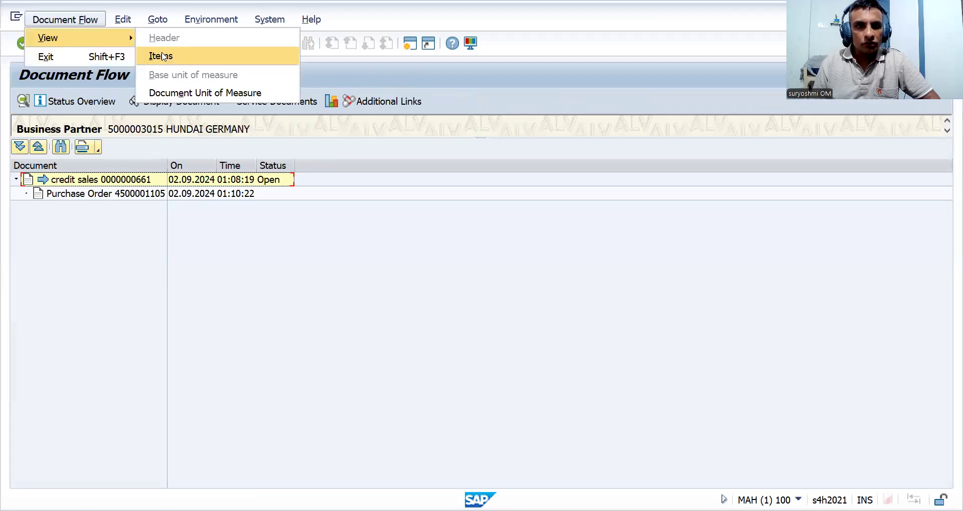
pyautogui.click(161, 56)
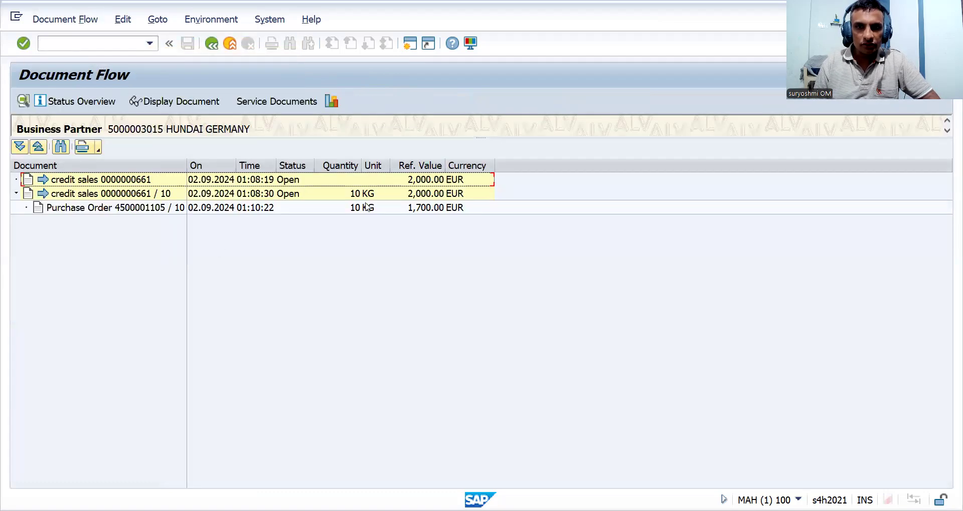
pyautogui.click(66, 42)
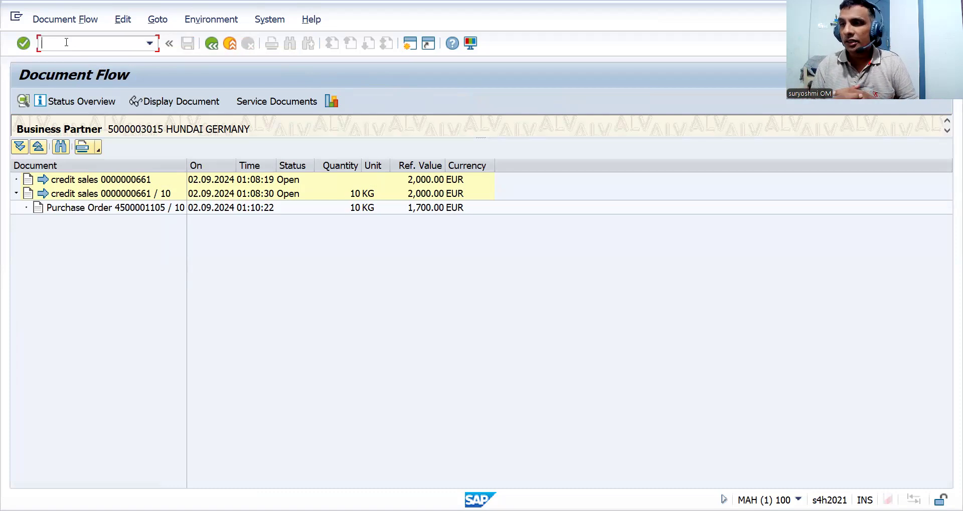
pyautogui.write('/N')
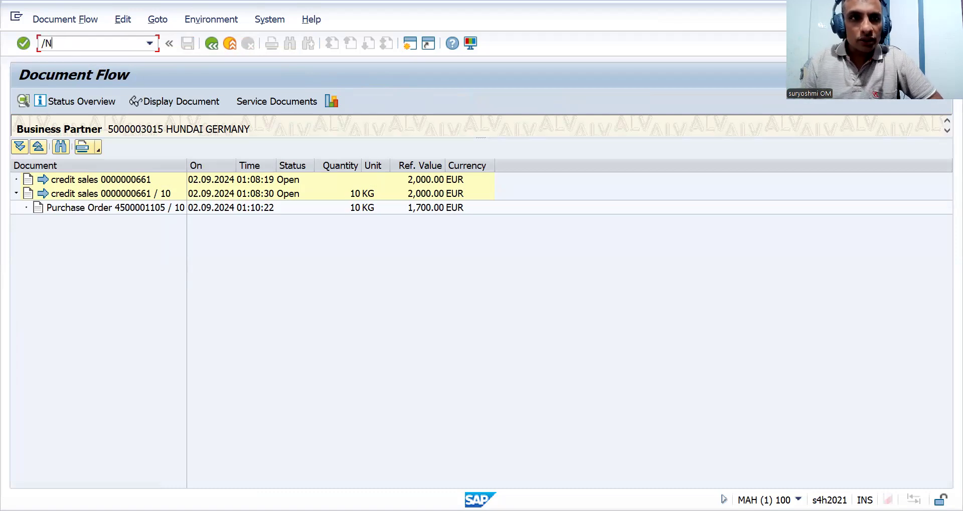
pyautogui.write('MIGO')
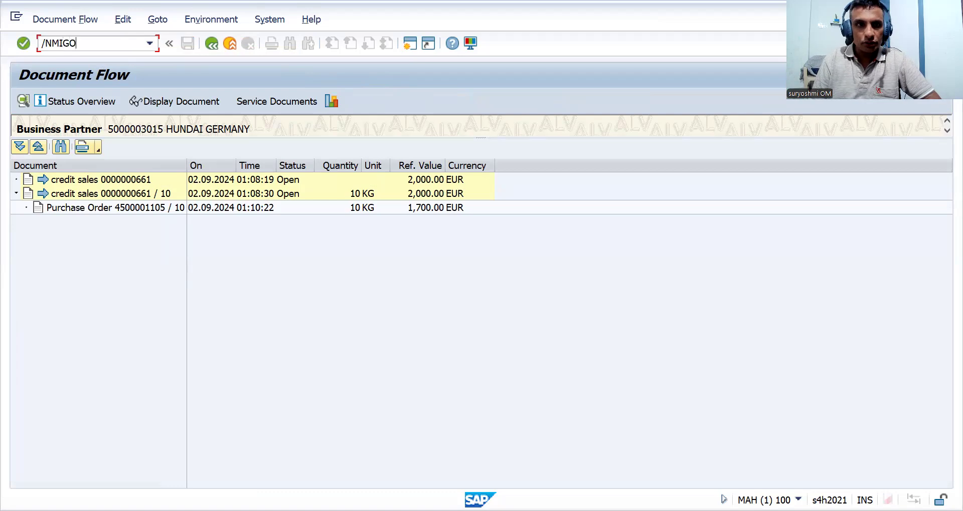
pyautogui.press('Return')
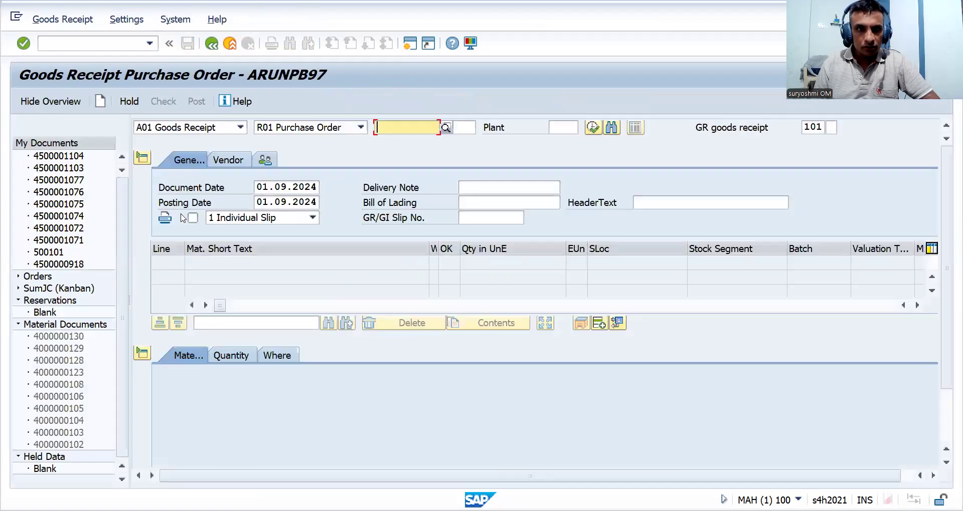
# Open the earlier standard purchase order for changing in transaction ME22N.
pyautogui.click(57, 43)
pyautogui.write('/')
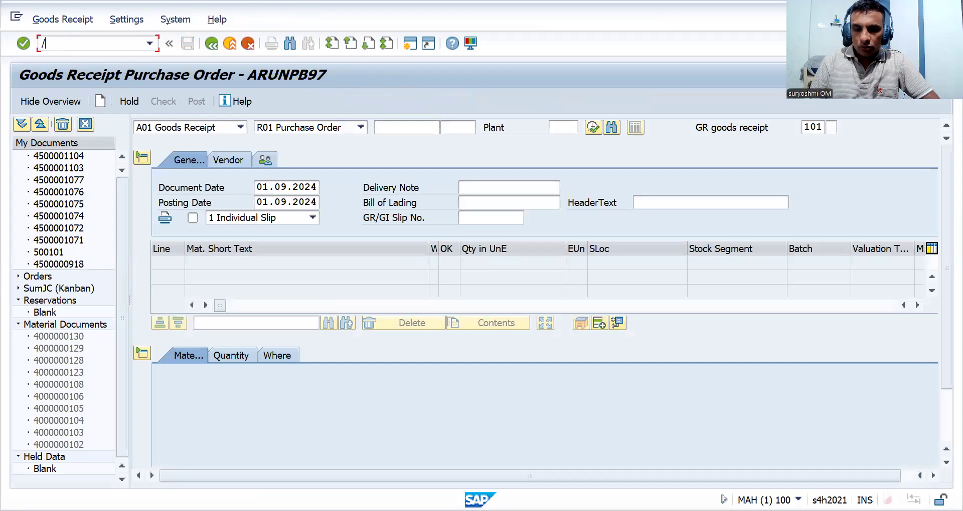
pyautogui.write('NME')
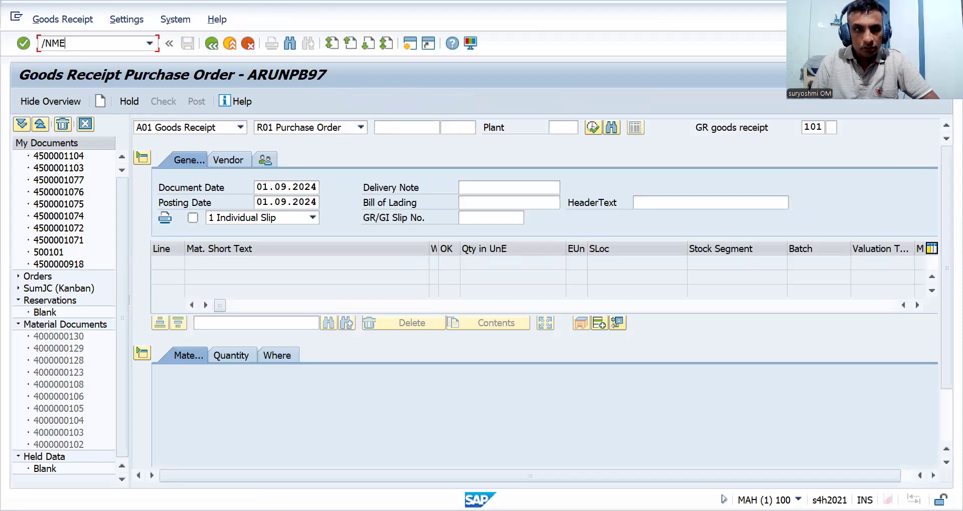
pyautogui.write('22N')
pyautogui.press('Return')
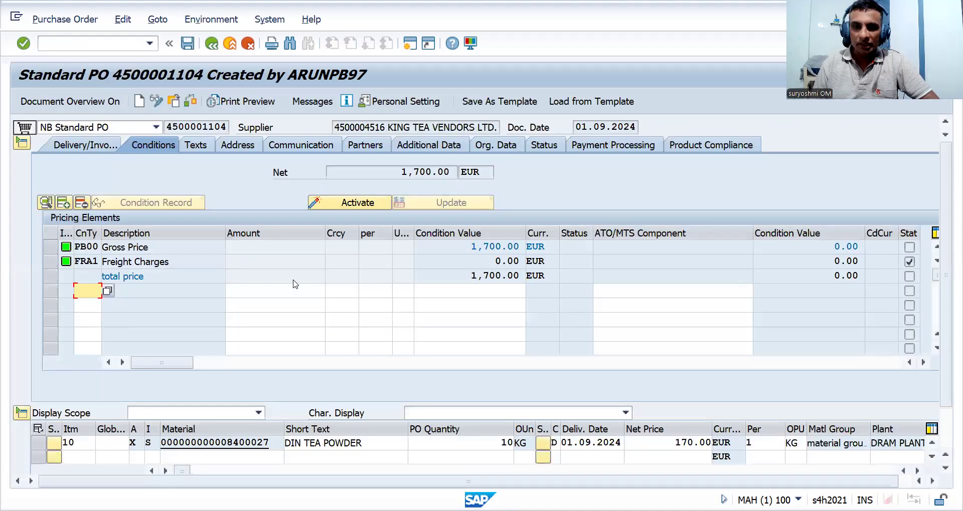
# Set the PO quantity of item 10, DIN TEA POWDER, to 5 KG.
pyautogui.click(496, 445)
pyautogui.press('Delete')
pyautogui.press('Delete')
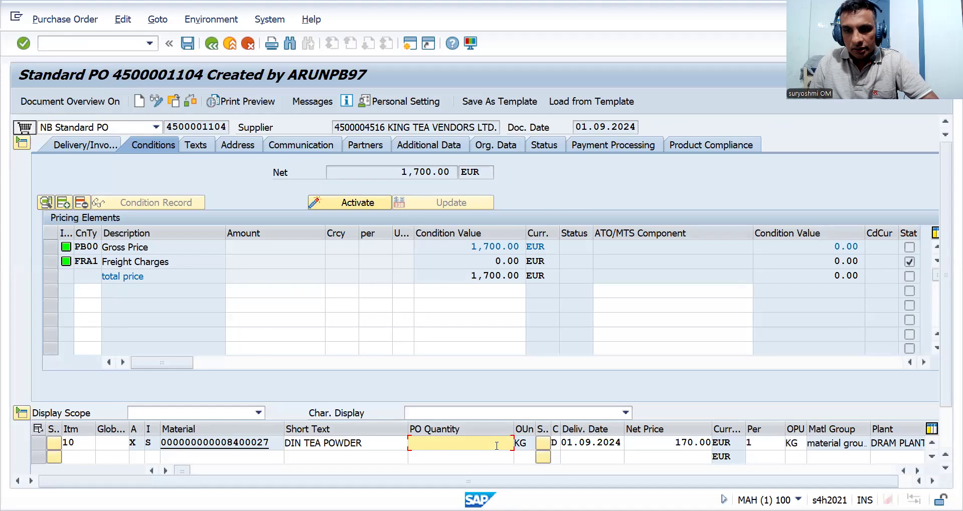
pyautogui.write('5')
pyautogui.press('Return')
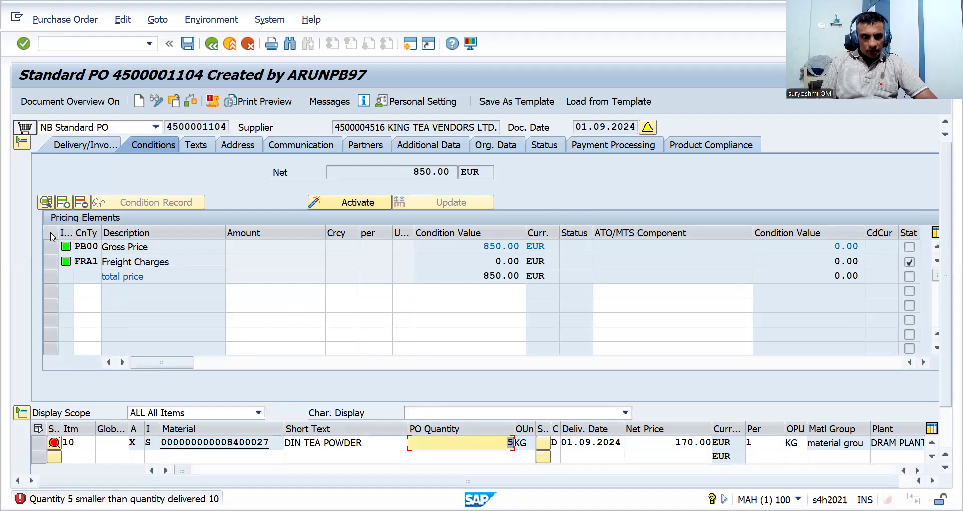
# Collapse the purchase order header and display the delivery settings in the details of item 10.
pyautogui.click(23, 145)
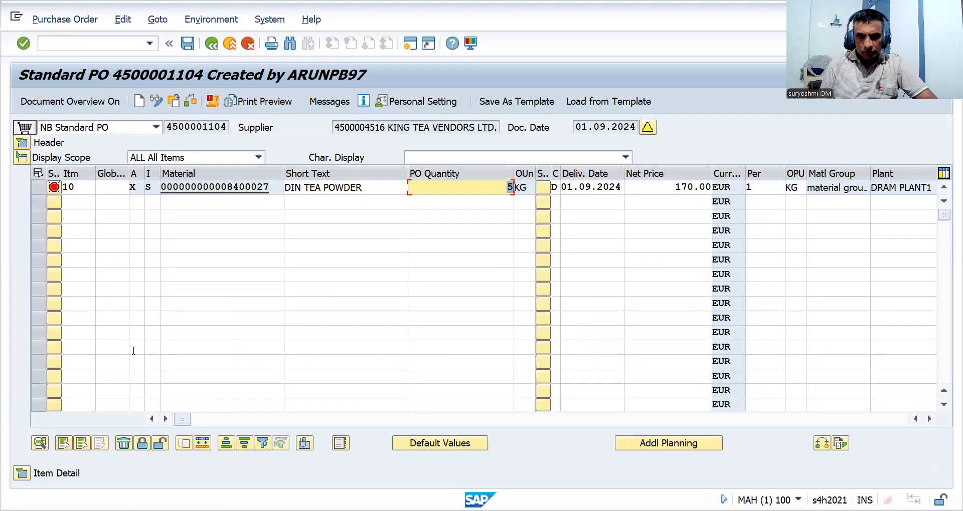
pyautogui.click(22, 474)
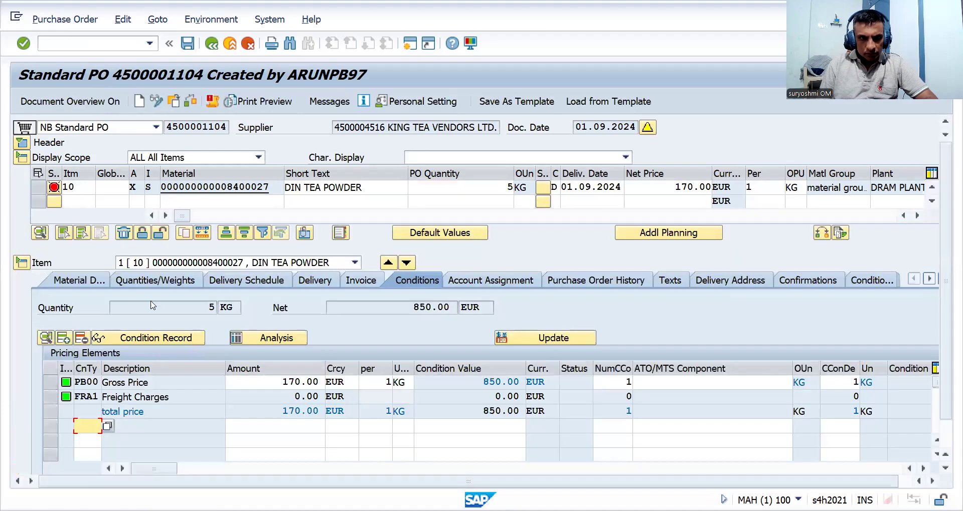
pyautogui.click(312, 283)
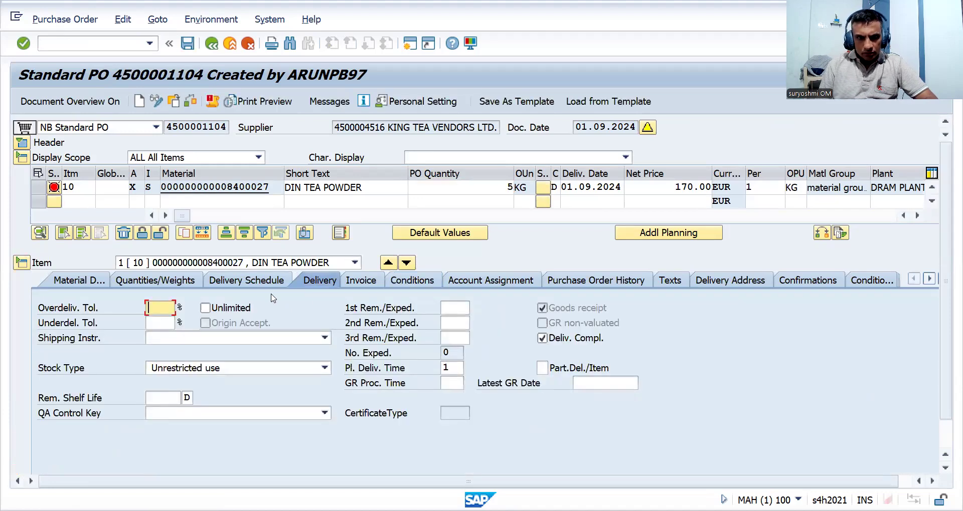
# Review the delivery schedule and the quantities and weights of item 10, DIN TEA POWDER.
pyautogui.click(276, 279)
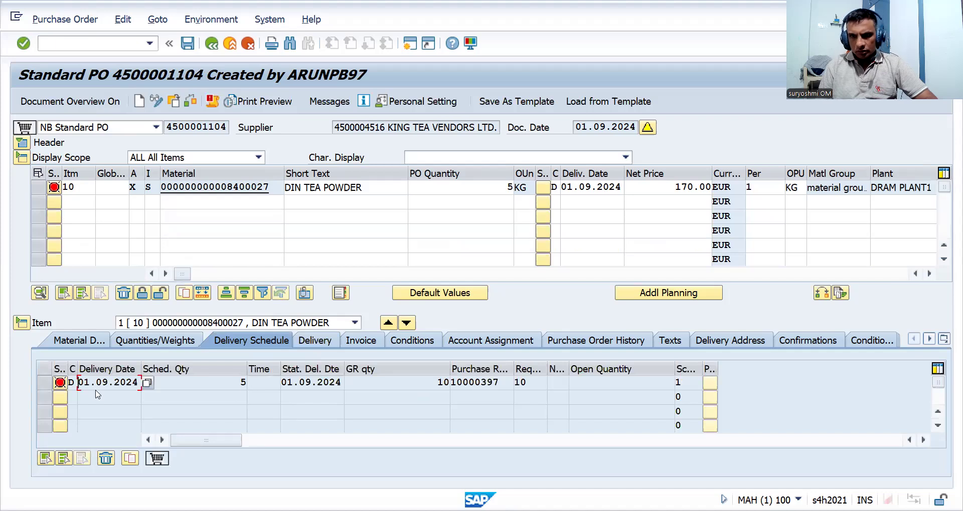
pyautogui.click(604, 387)
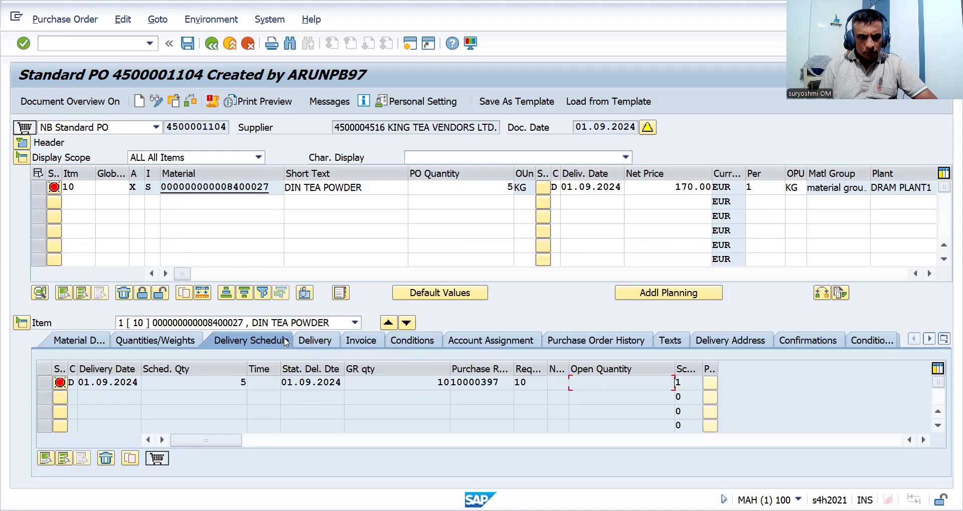
pyautogui.click(92, 342)
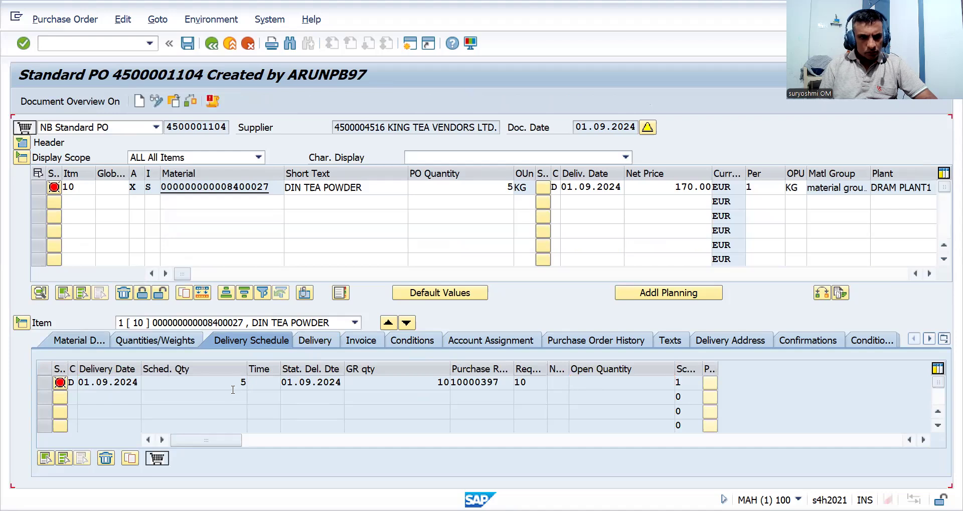
pyautogui.click(183, 346)
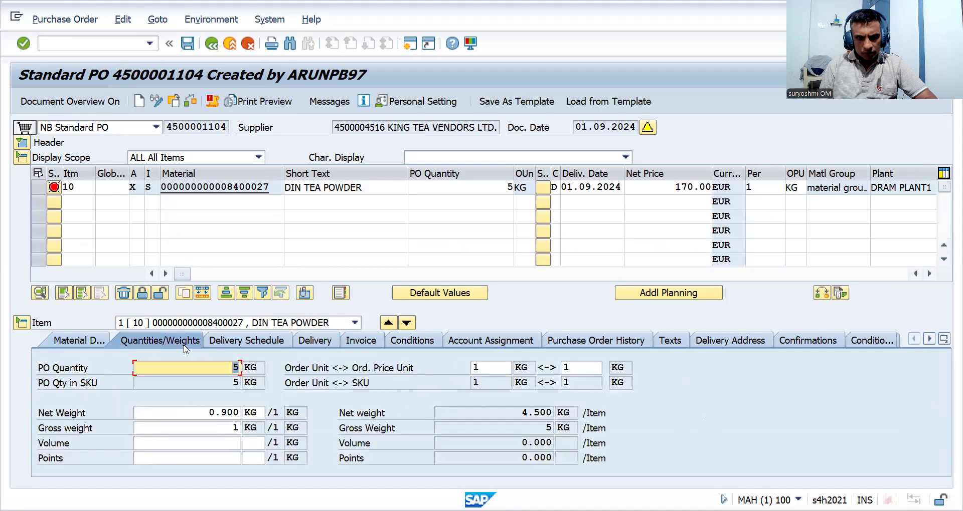
pyautogui.click(244, 340)
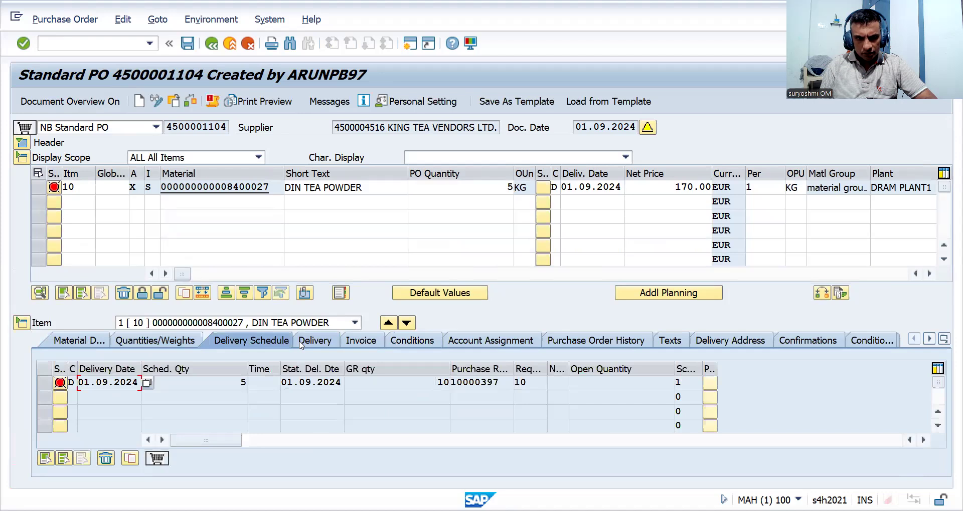
# Display the purchase order header's delivery and invoice data, and check the document's messages.
pyautogui.click(21, 144)
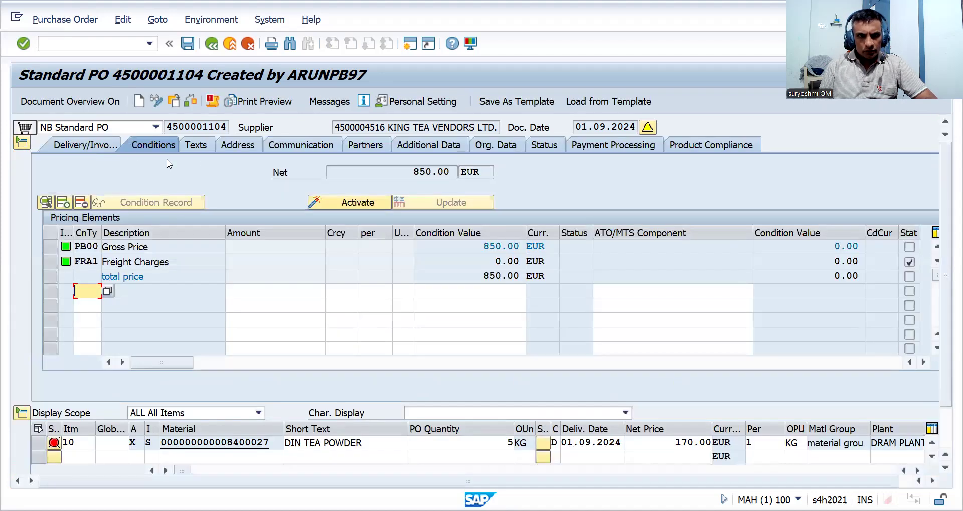
pyautogui.click(90, 147)
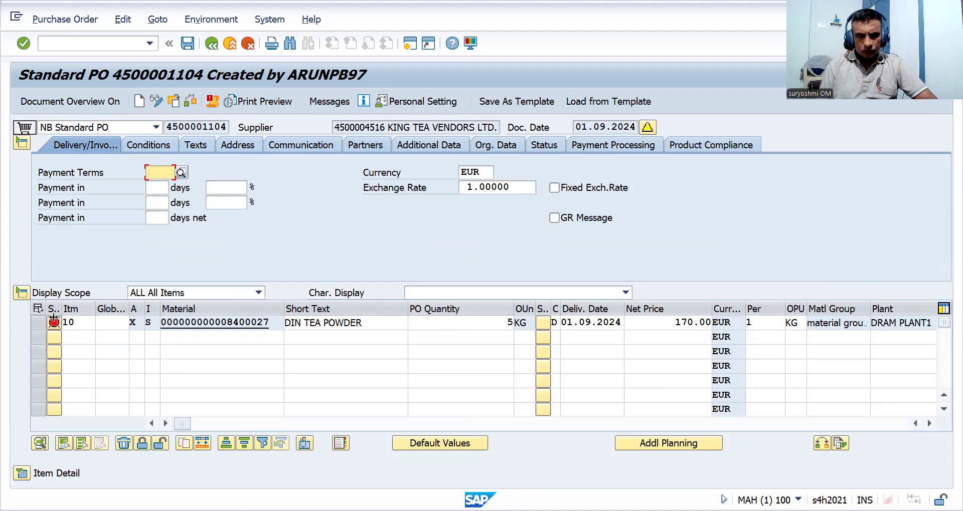
pyautogui.click(192, 102)
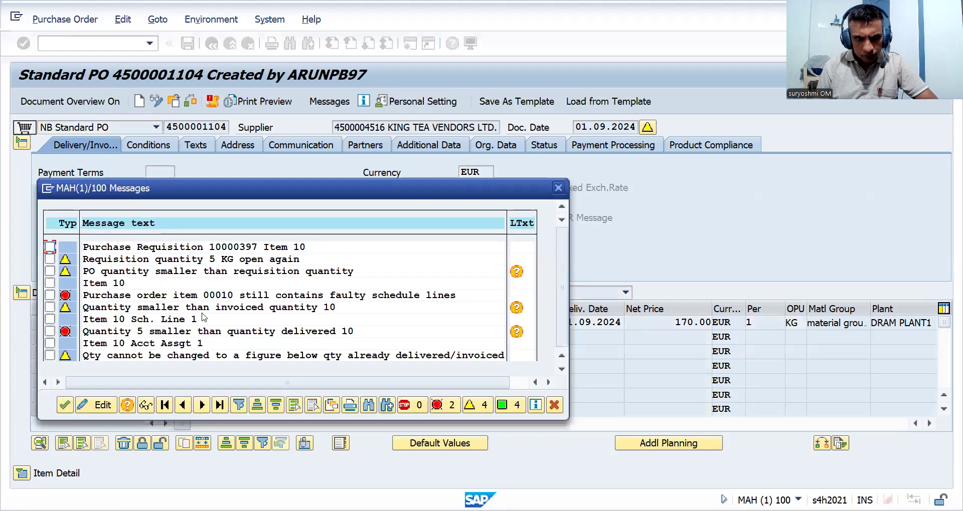
pyautogui.click(563, 195)
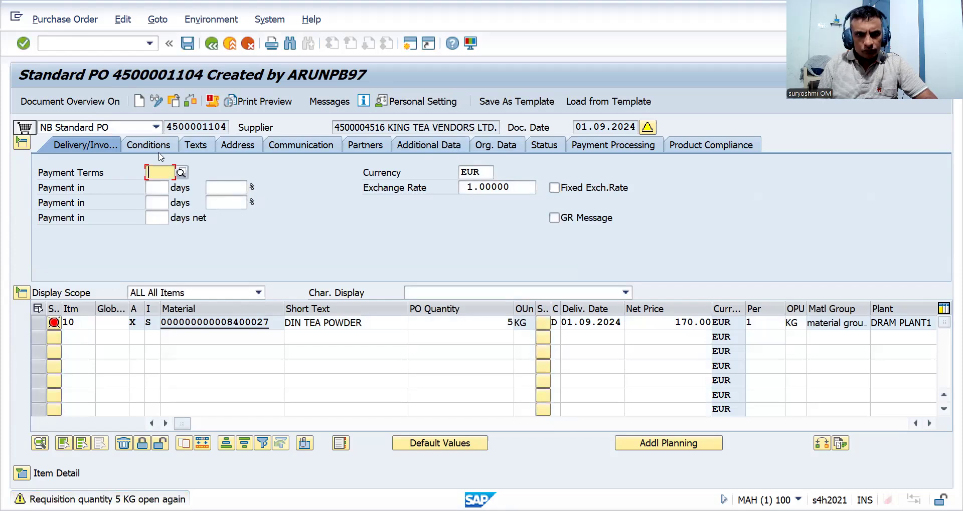
# Examine item 10's details: delivery schedule, invoice, pricing conditions, confirmations, and quantities and weights.
pyautogui.click(21, 473)
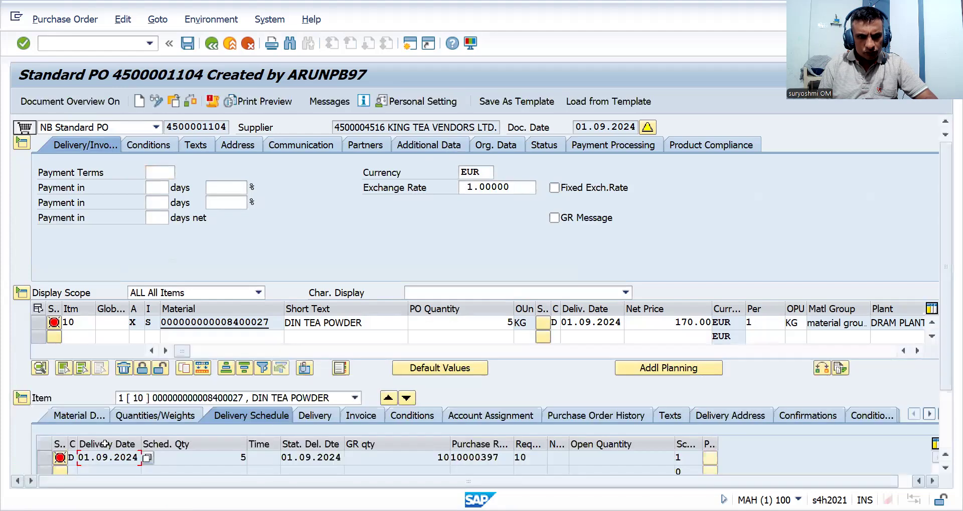
pyautogui.click(218, 458)
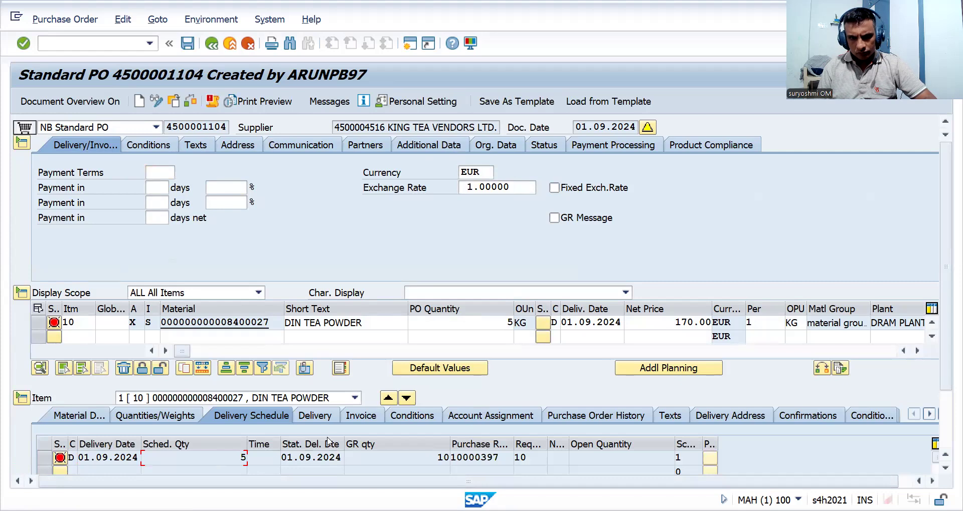
pyautogui.click(353, 417)
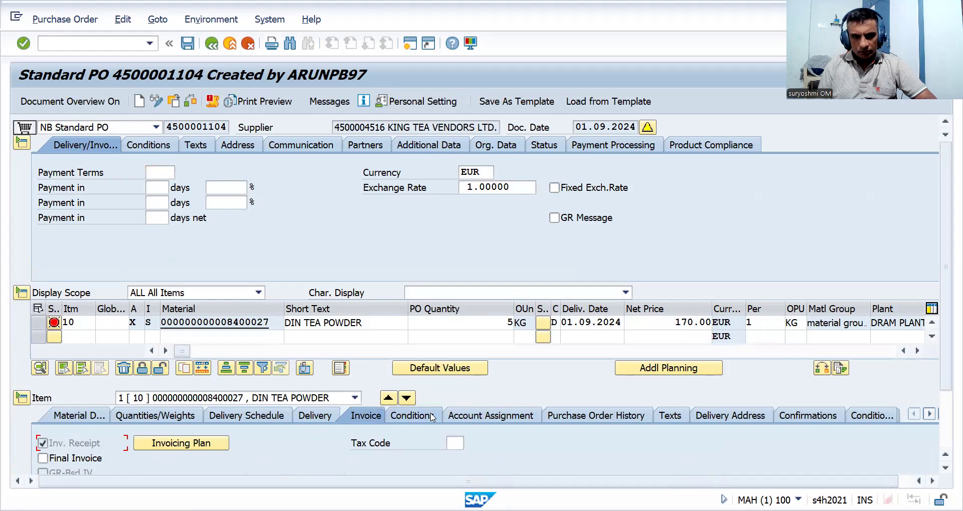
pyautogui.click(431, 416)
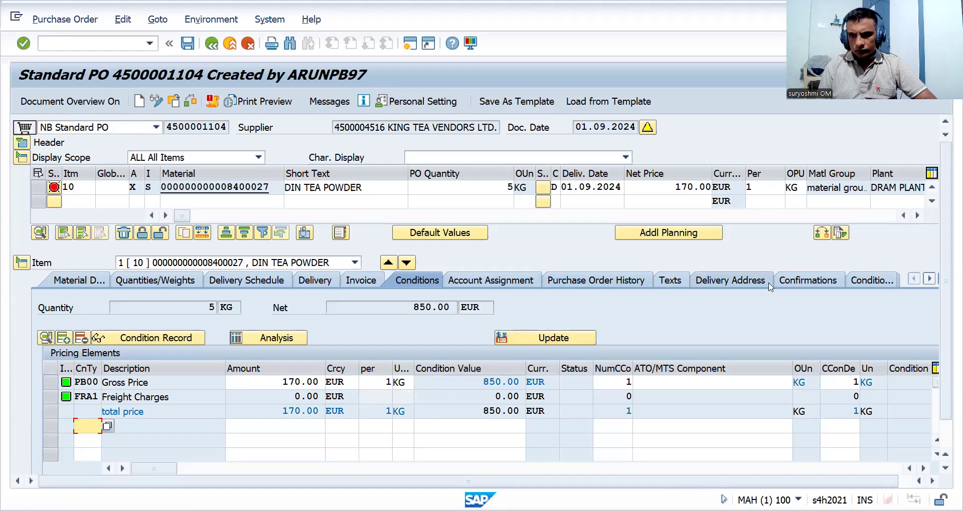
pyautogui.click(793, 283)
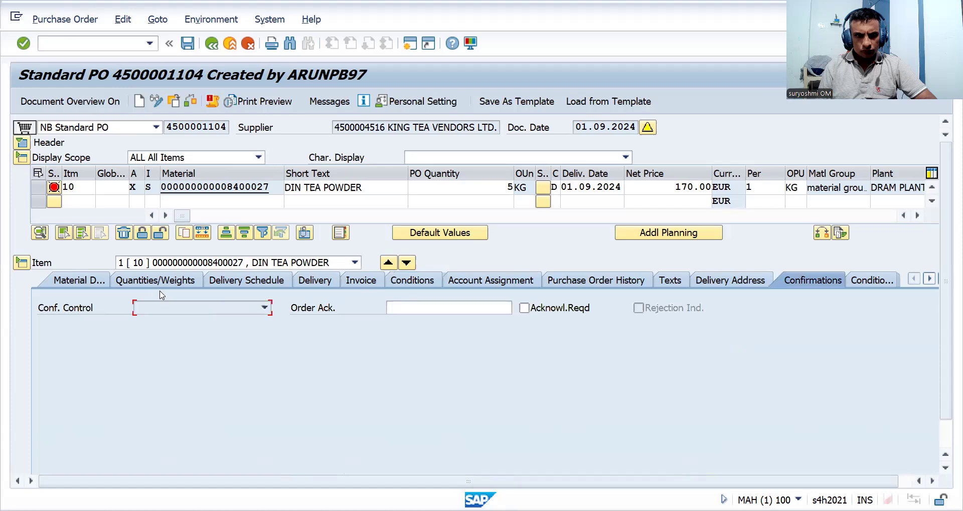
pyautogui.click(142, 282)
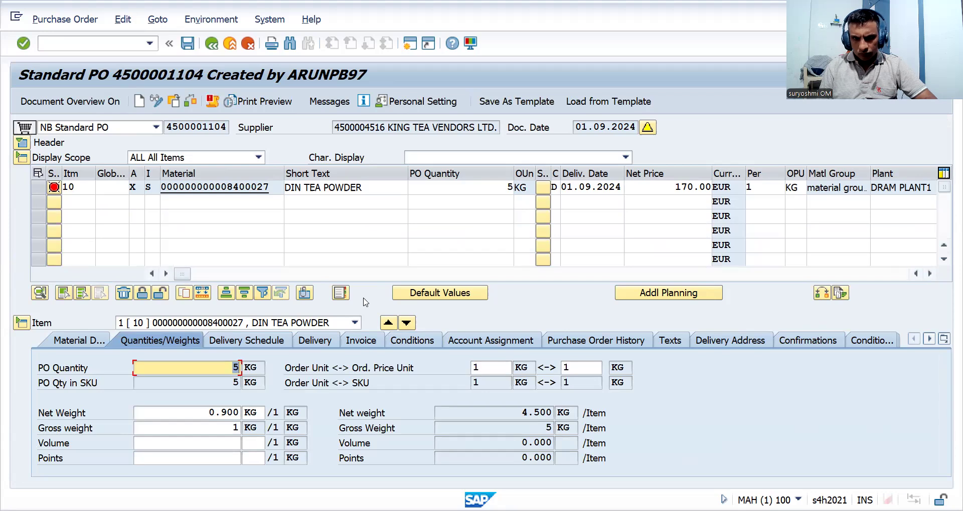
pyautogui.click(368, 342)
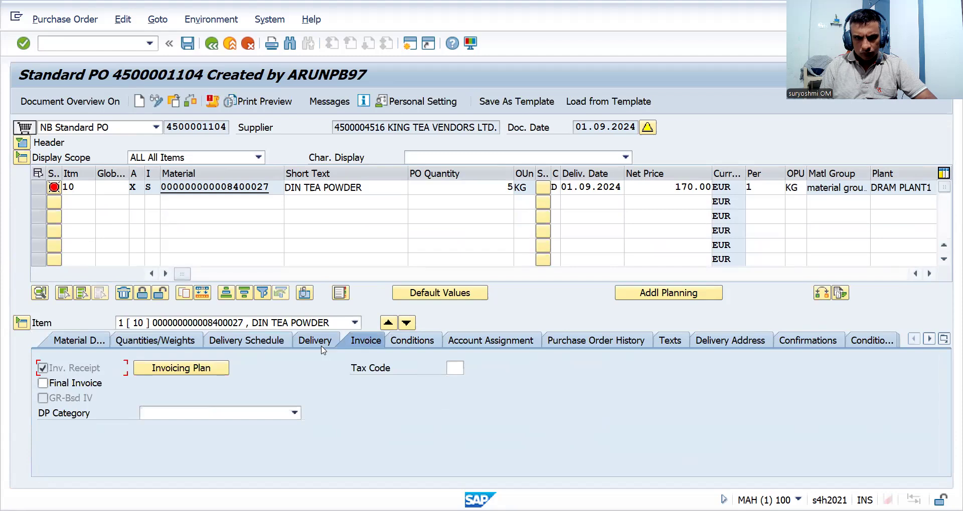
pyautogui.click(418, 342)
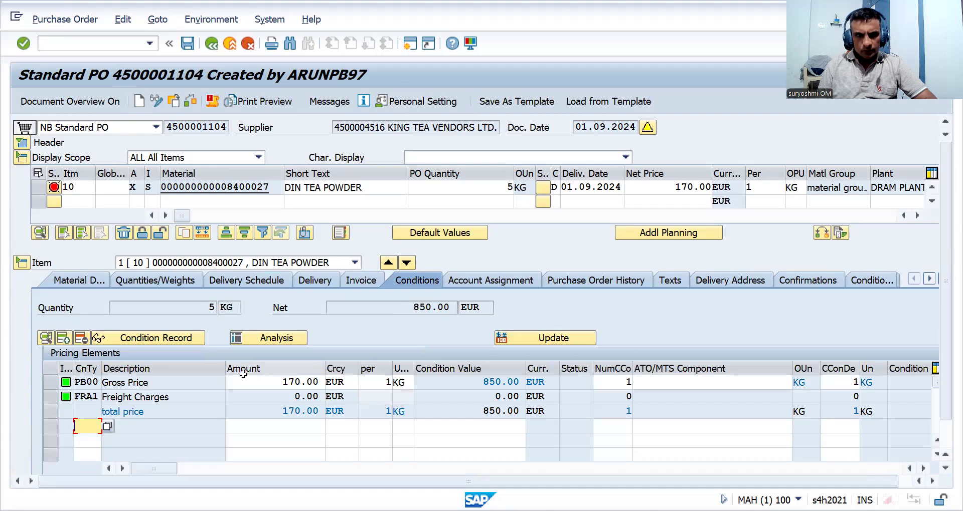
# Review the messages for item 10 and try to save the purchase order with the changed quantity.
pyautogui.click(54, 188)
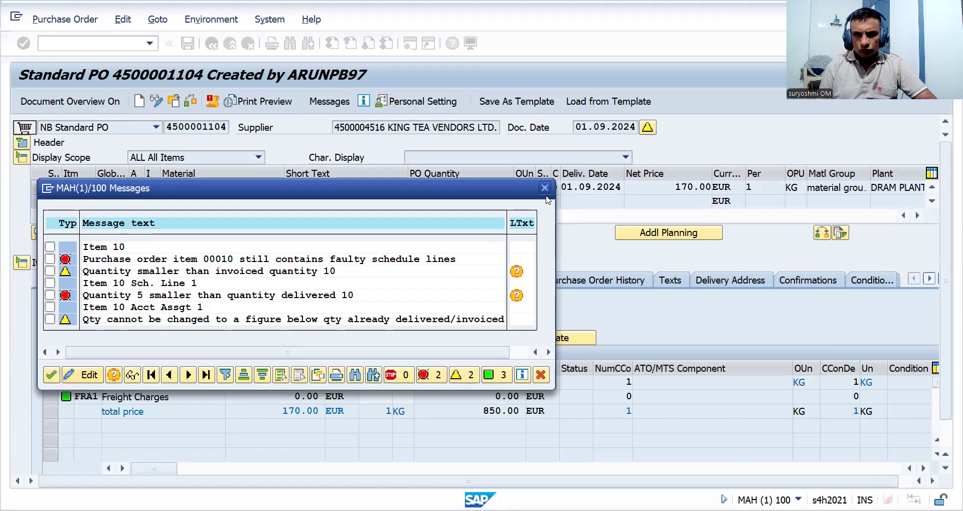
pyautogui.press('Return')
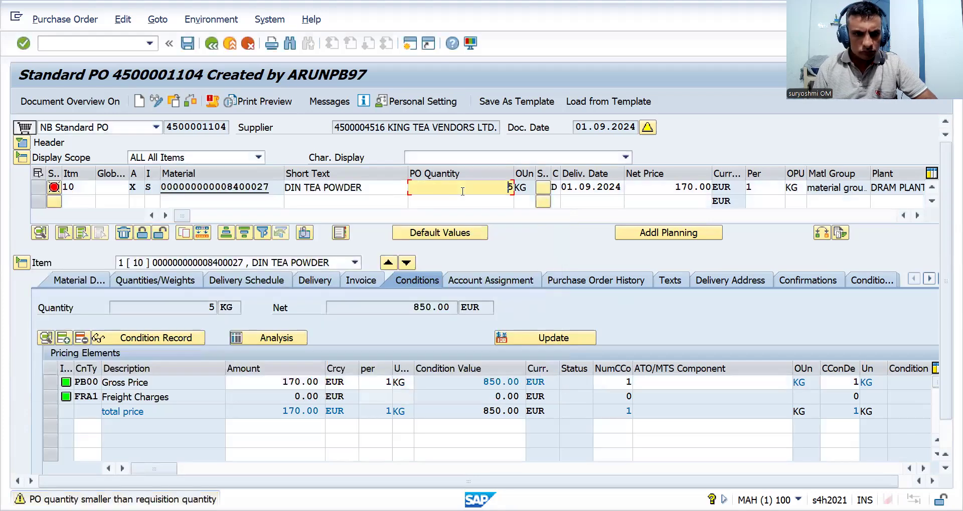
pyautogui.click(189, 43)
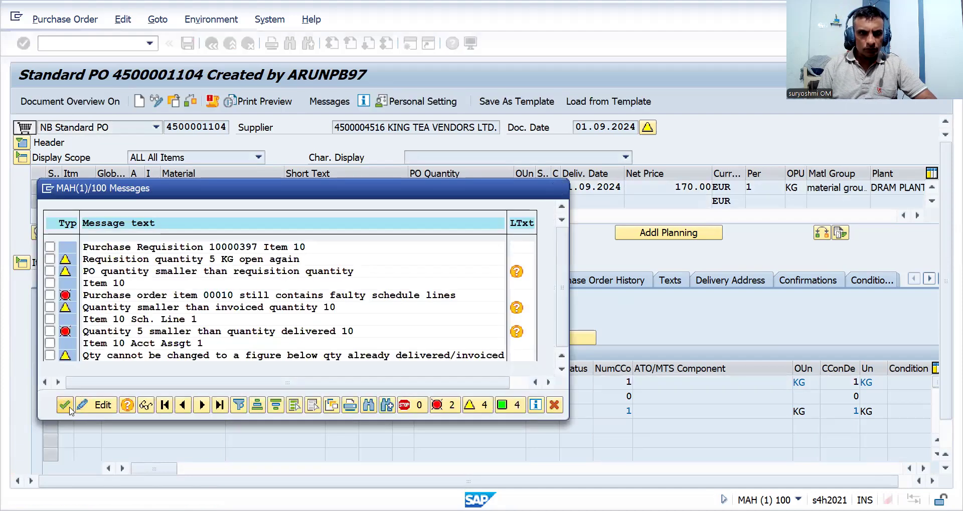
pyautogui.click(70, 409)
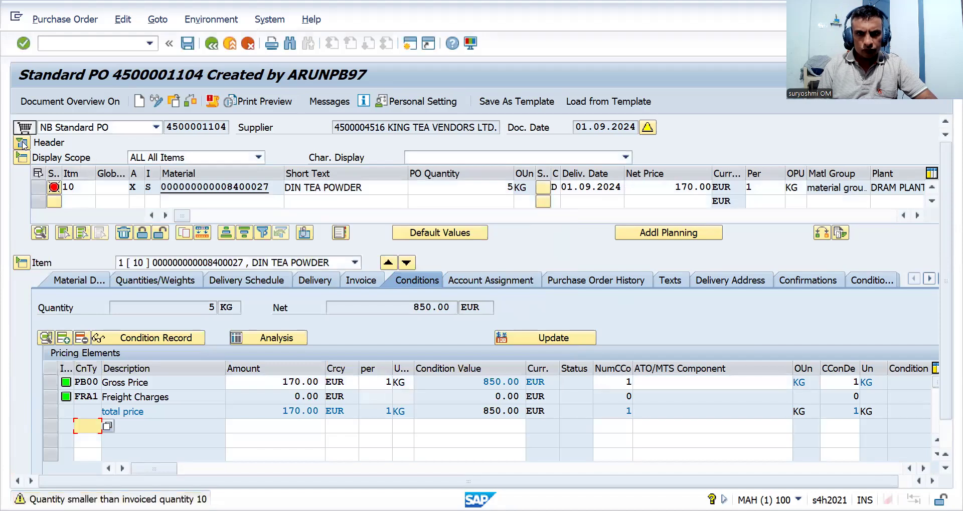
# Leave the purchase order without saving and start the goods receipt transaction MIGO.
pyautogui.click(22, 143)
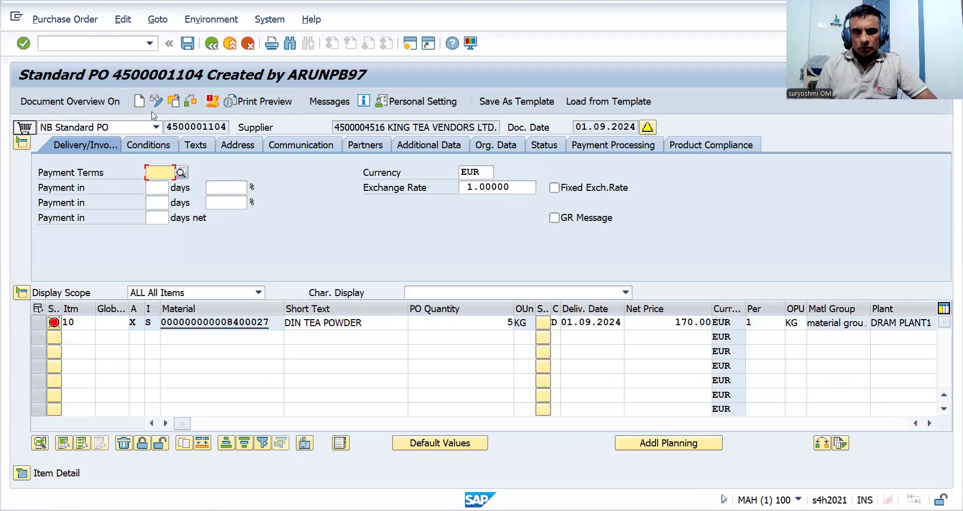
pyautogui.click(104, 42)
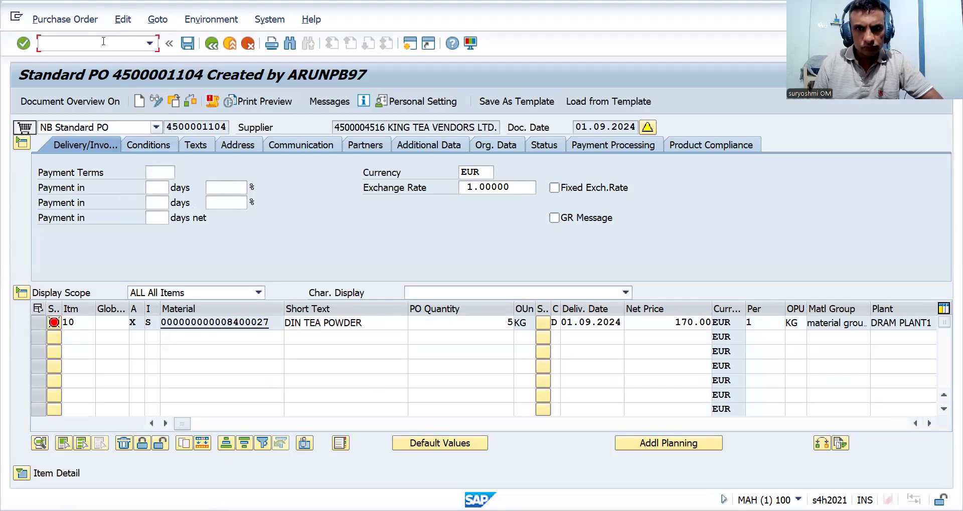
pyautogui.write('/')
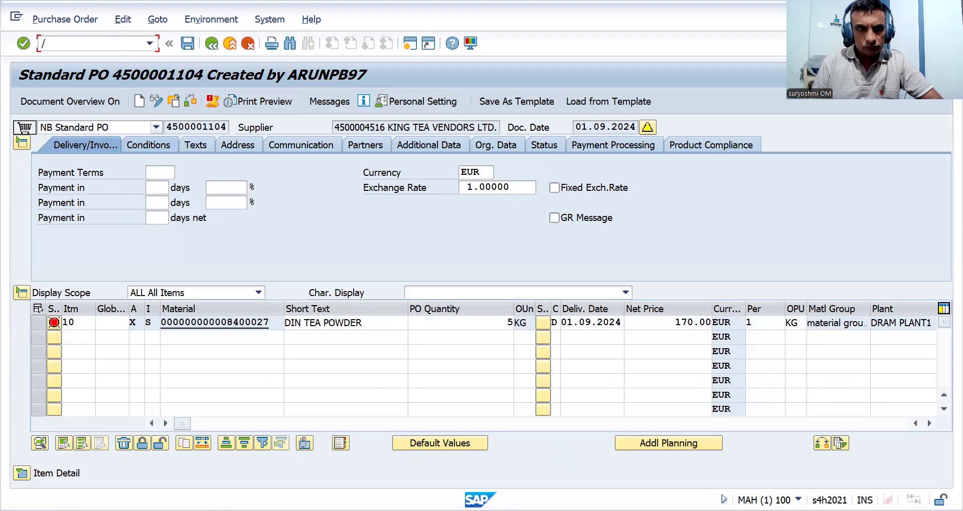
pyautogui.write('M')
pyautogui.press('BackSpace')
pyautogui.write('NMIGO')
pyautogui.press('Return')
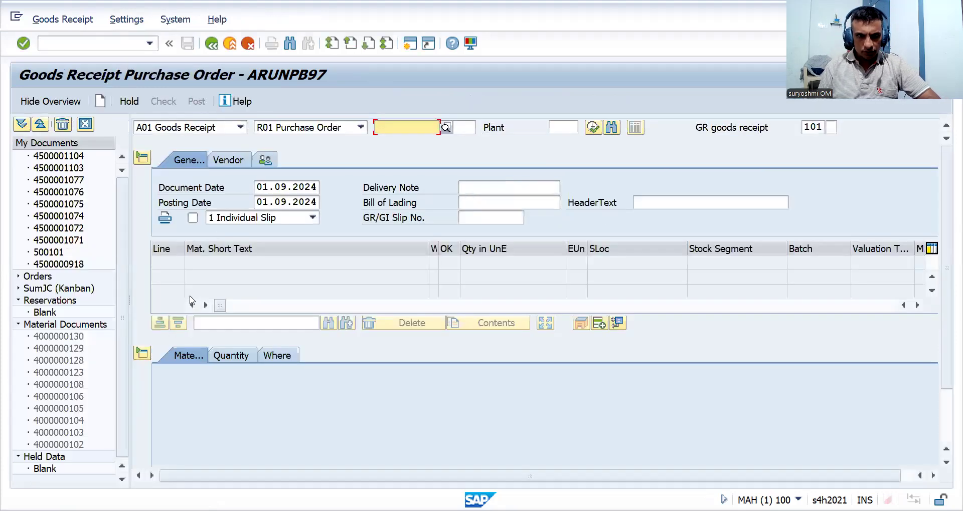
# Try to load the earlier purchase order into the goods receipt.
pyautogui.write('10000398')
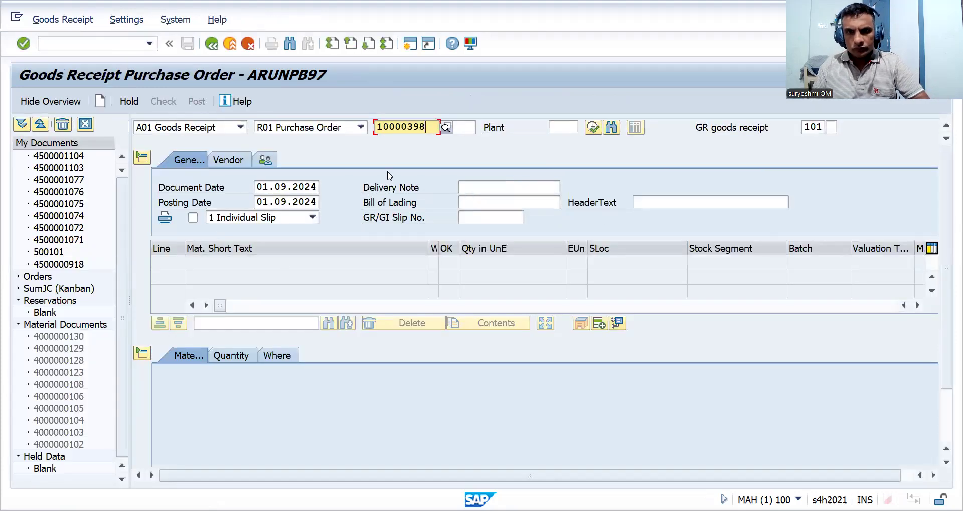
pyautogui.press('Return')
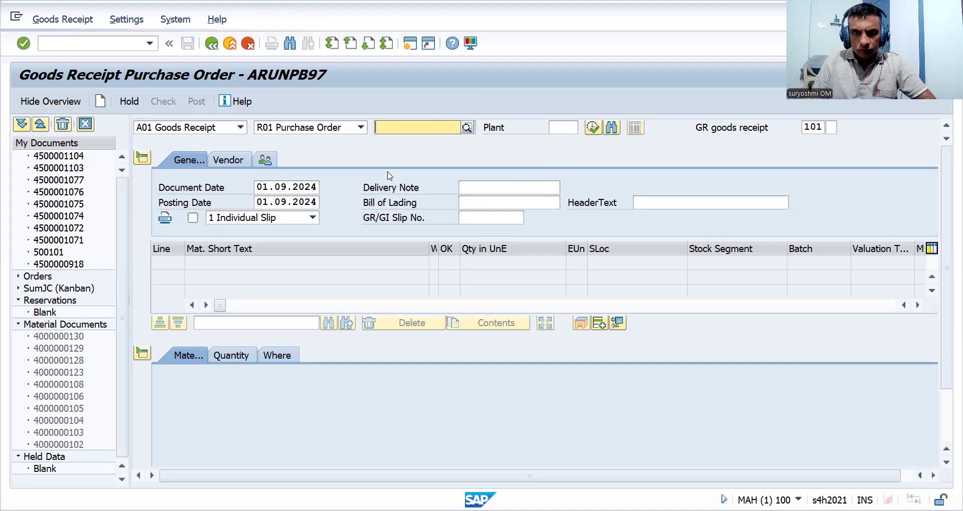
pyautogui.press('F4')
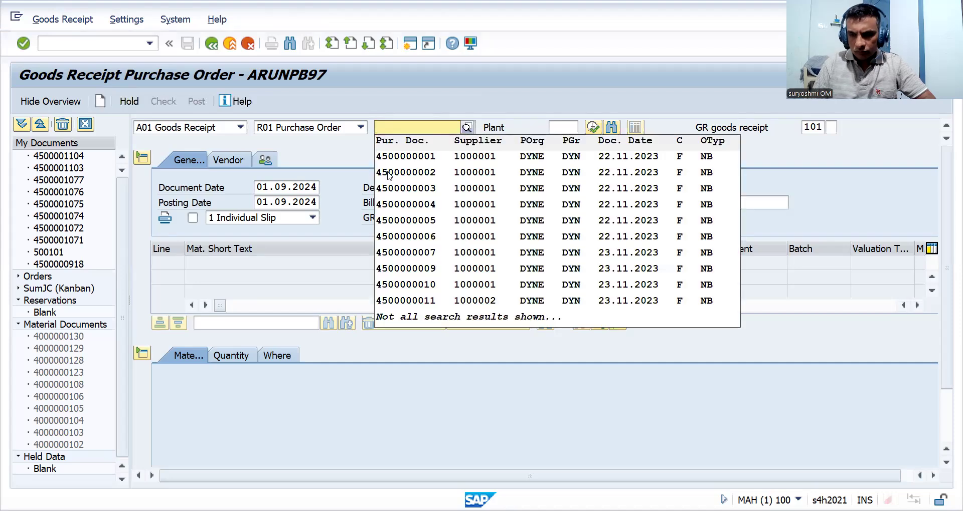
pyautogui.press('BackSpace')
pyautogui.press('Down')
pyautogui.press('Return')
pyautogui.press('Return')
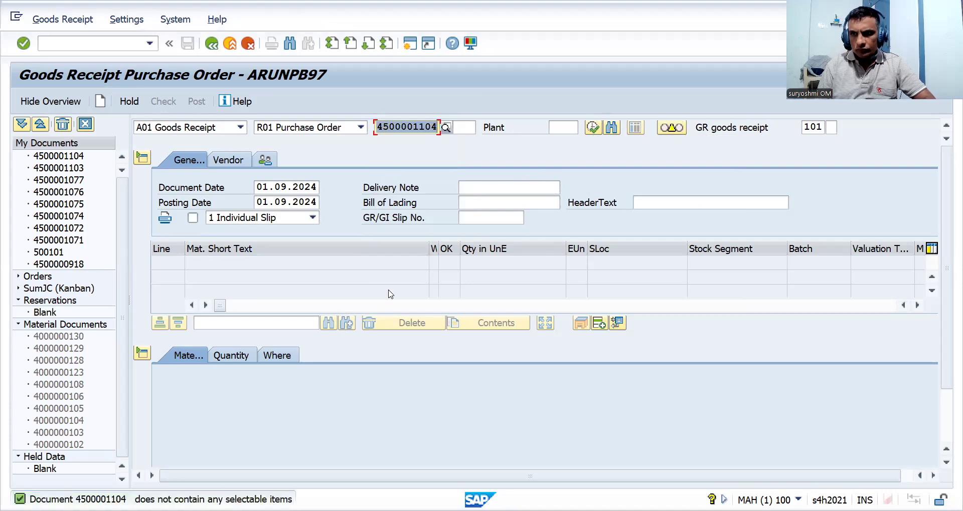
pyautogui.click(80, 45)
pyautogui.write('/NME2')
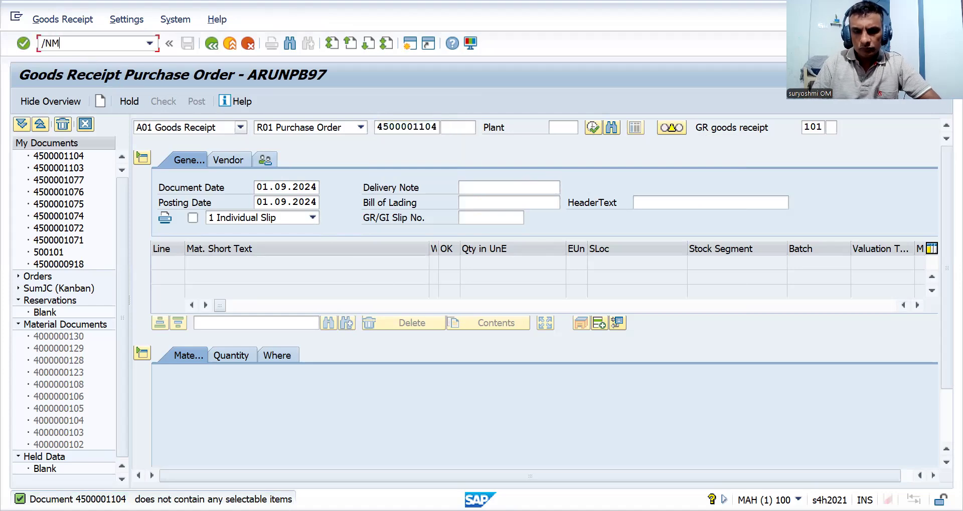
pyautogui.press('BackSpace')
pyautogui.press('BackSpace')
pyautogui.press('BackSpace')
pyautogui.press('BackSpace')
pyautogui.press('BackSpace')
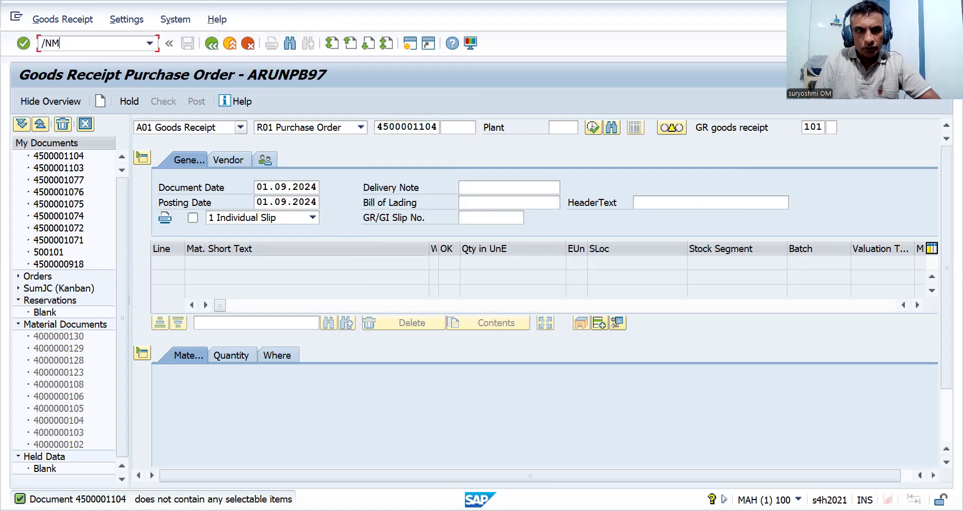
# Load the second order's purchase order into the goods receipt and display the quantity details of the DIN TEA POWDER line.
pyautogui.click(434, 127)
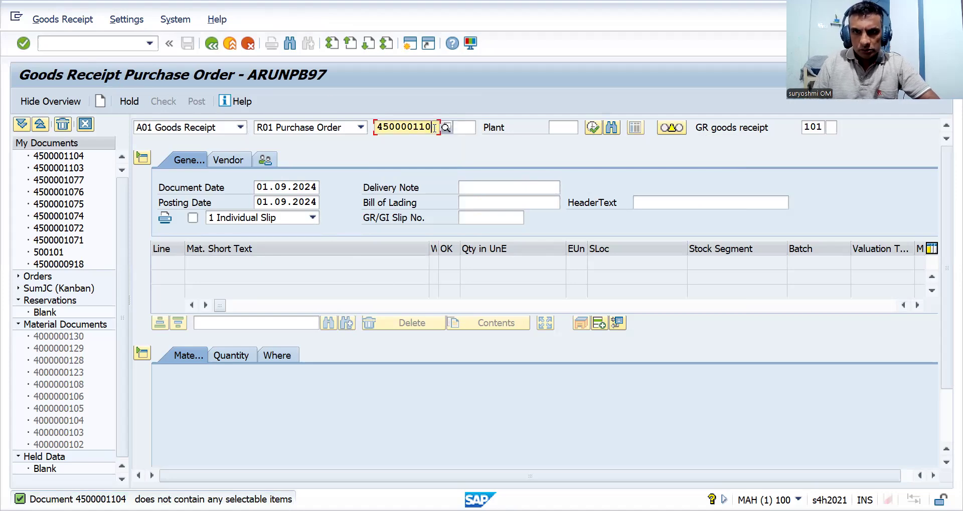
pyautogui.write('5')
pyautogui.press('Return')
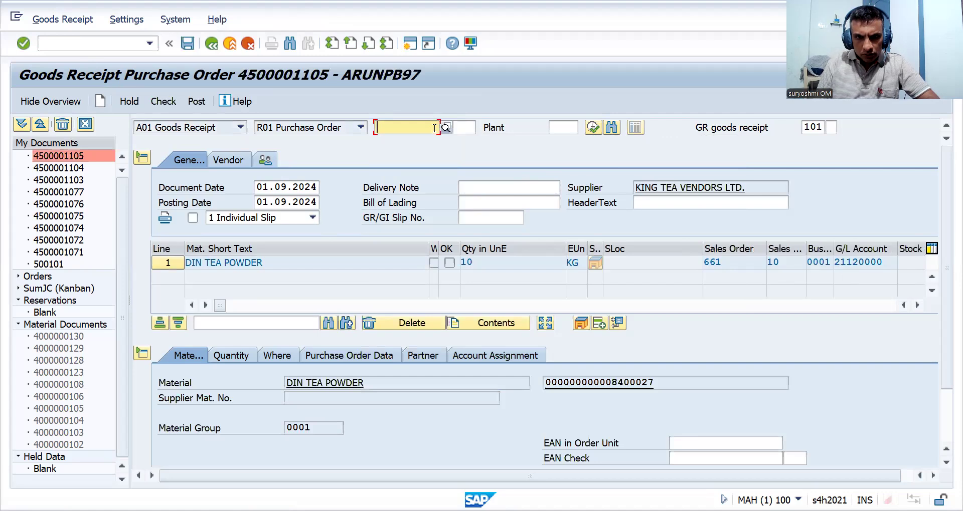
pyautogui.click(235, 356)
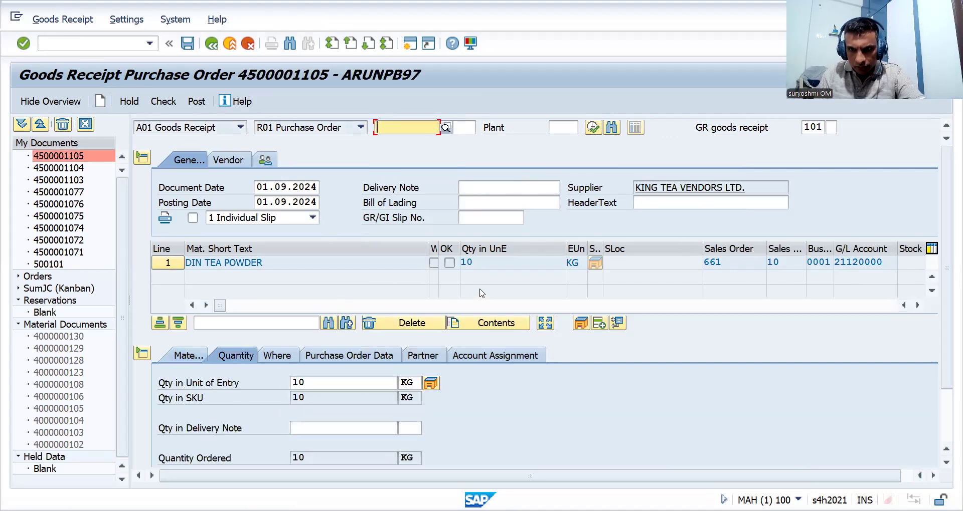
pyautogui.click(481, 267)
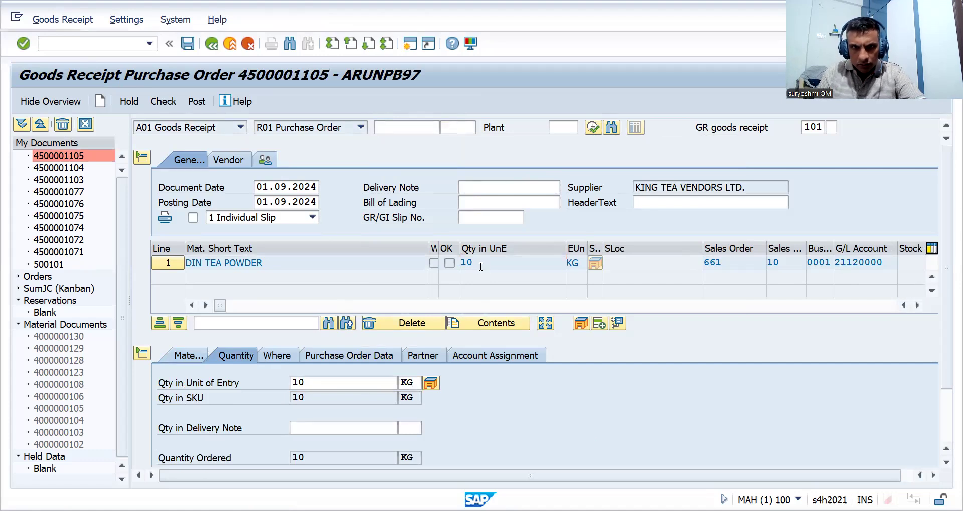
# Set the DIN TEA POWDER receipt quantity to 5 KG in the unit of entry and mark the item as OK.
pyautogui.doubleClick(314, 382)
pyautogui.write('1')
pyautogui.press('BackSpace')
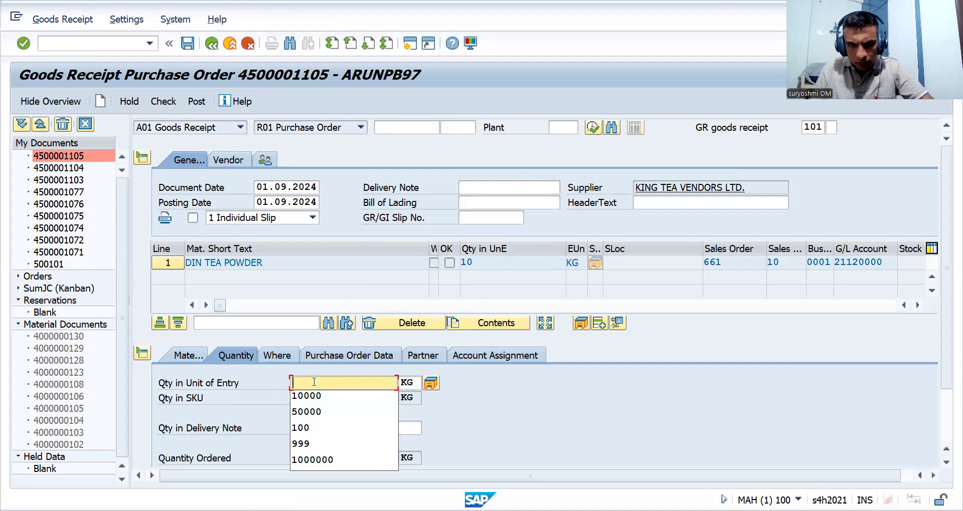
pyautogui.write('5')
pyautogui.press('Return')
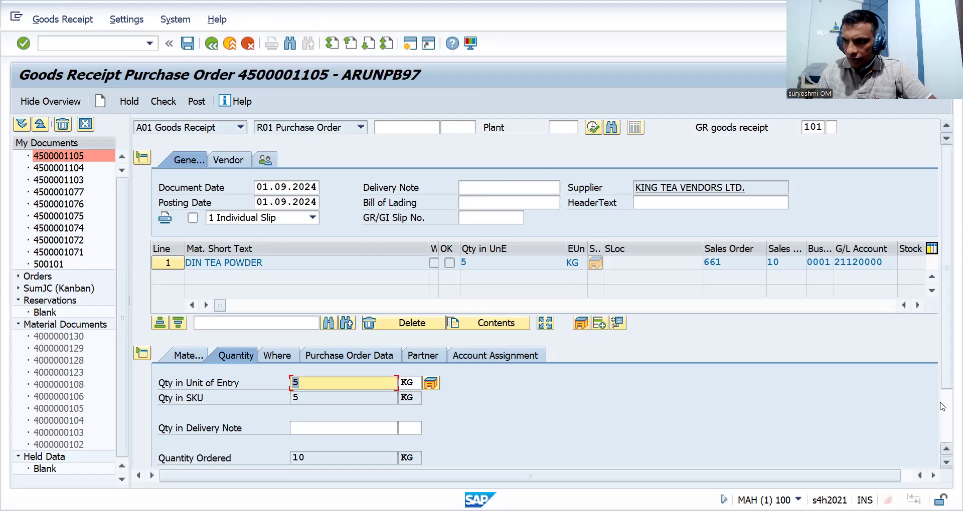
pyautogui.scroll(-3, 949, 430)
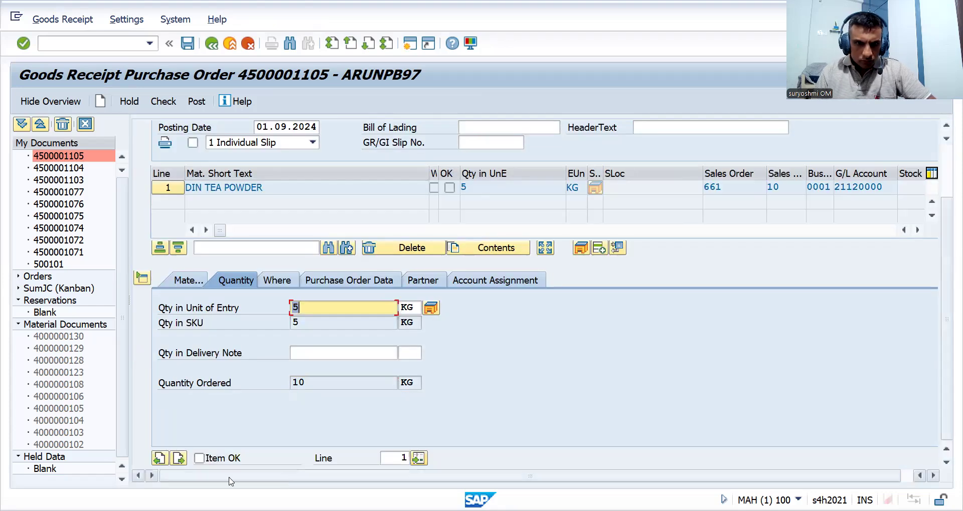
pyautogui.click(198, 458)
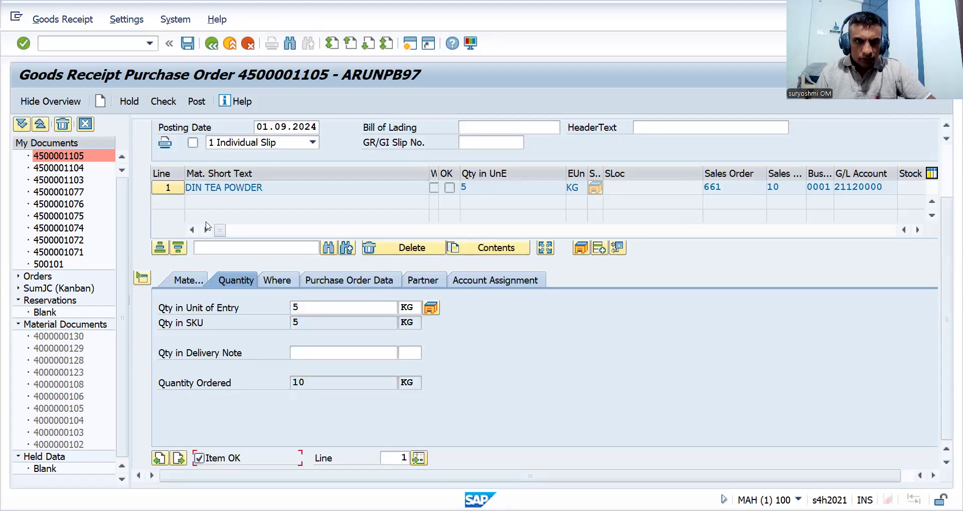
# Check the goods receipt, accept the log, and post it.
pyautogui.click(163, 102)
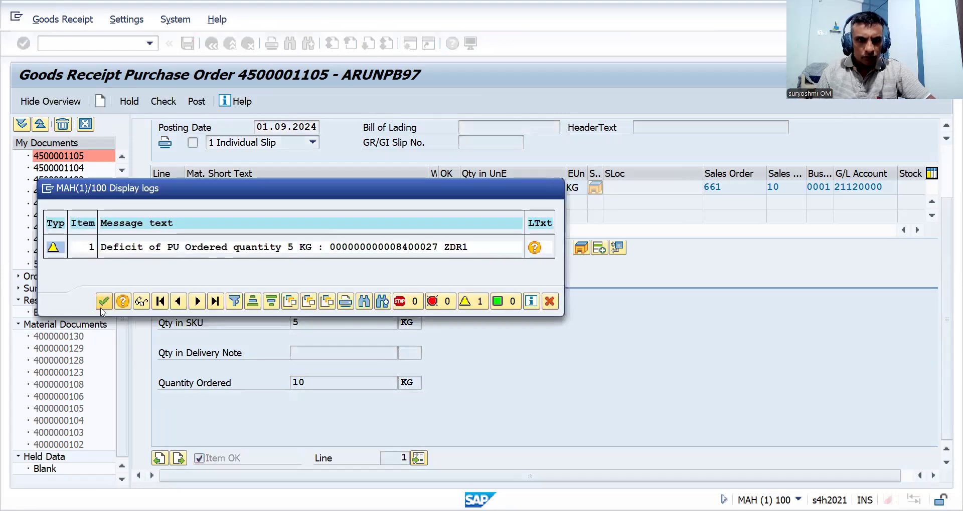
pyautogui.click(199, 101)
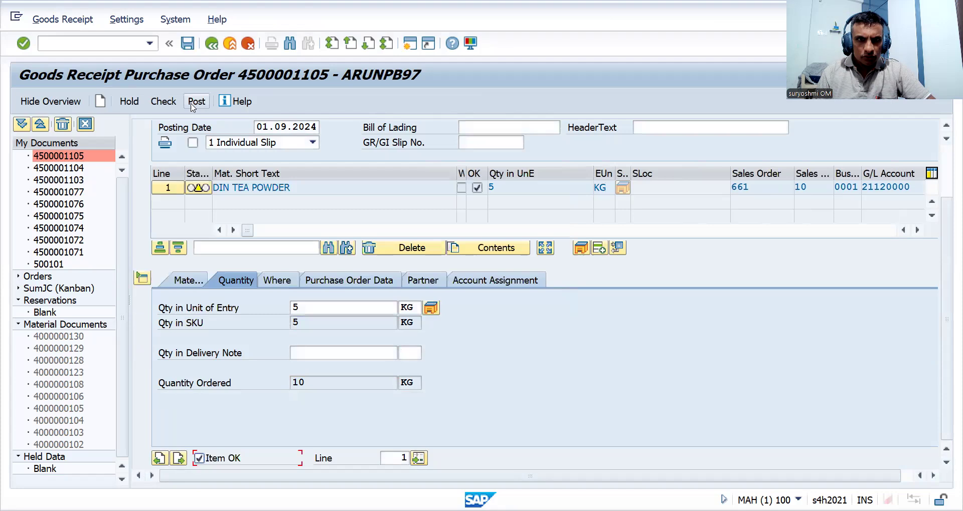
pyautogui.click(195, 102)
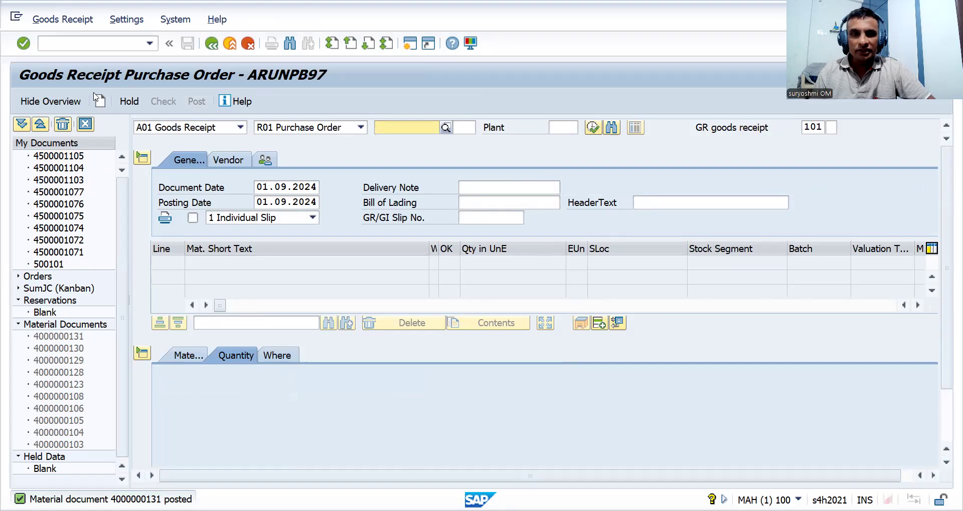
# Start the incoming invoice transaction MIRO.
pyautogui.click(79, 46)
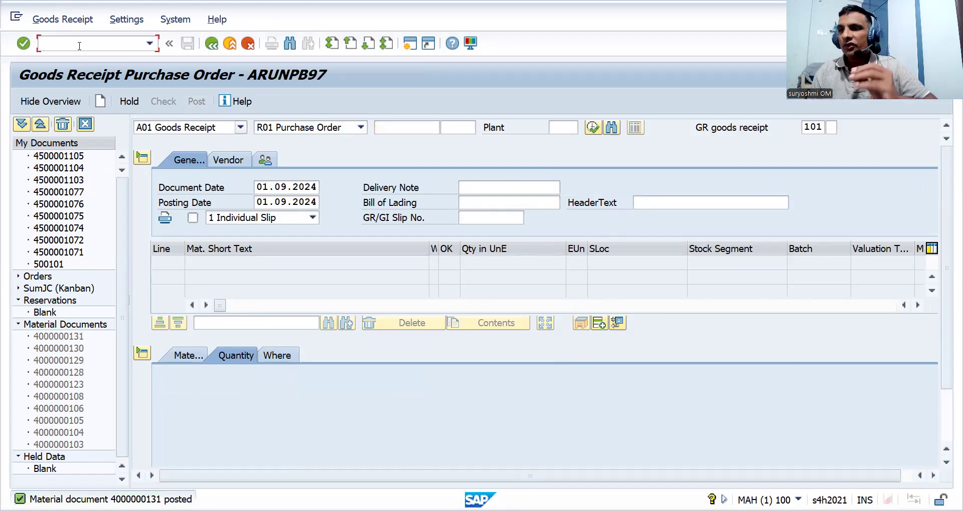
pyautogui.write('/NM')
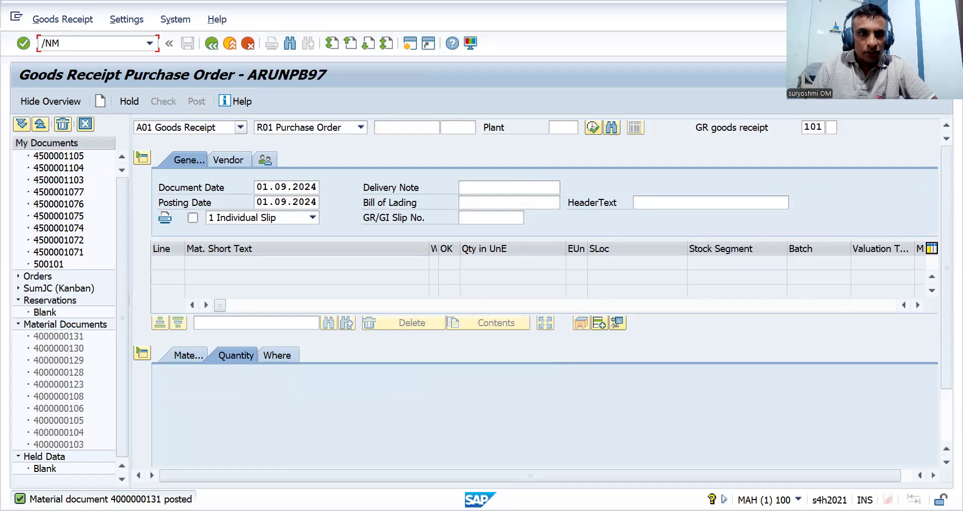
pyautogui.write('IR0')
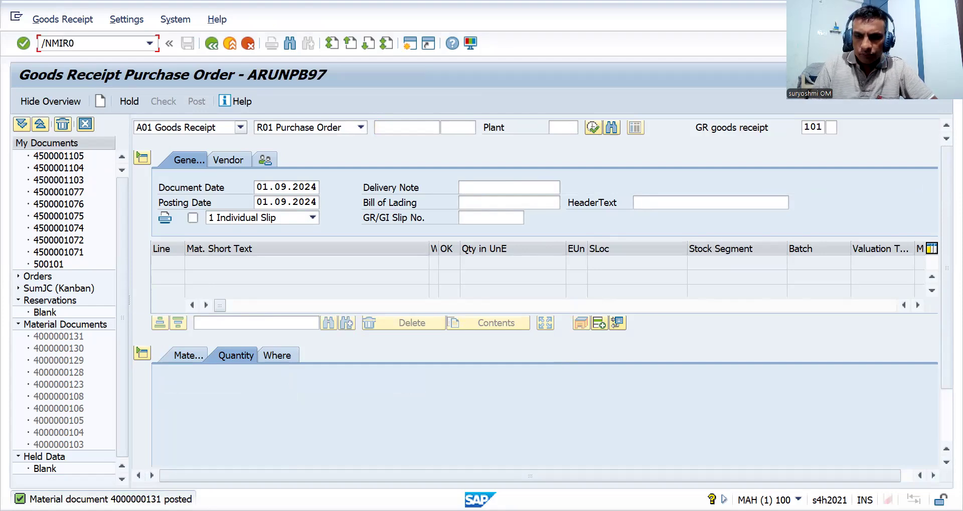
pyautogui.press('Return')
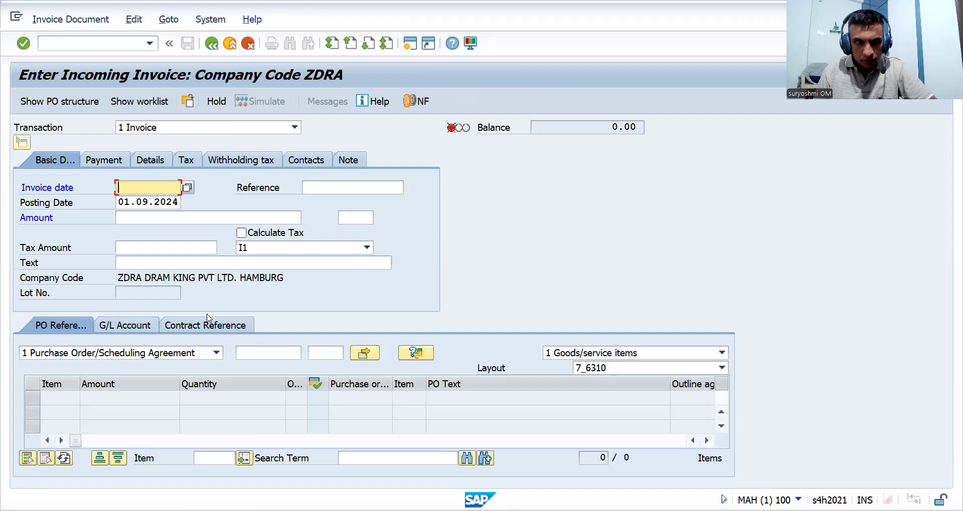
# Set the invoice date to 01.09.2024 and the tax code to A0 (Output Tax non taxable).
pyautogui.click(178, 201)
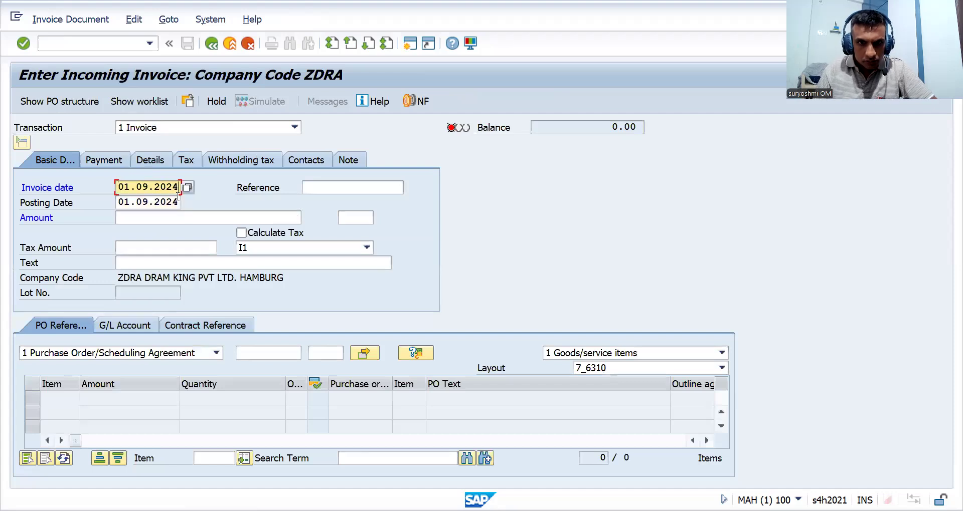
pyautogui.click(244, 247)
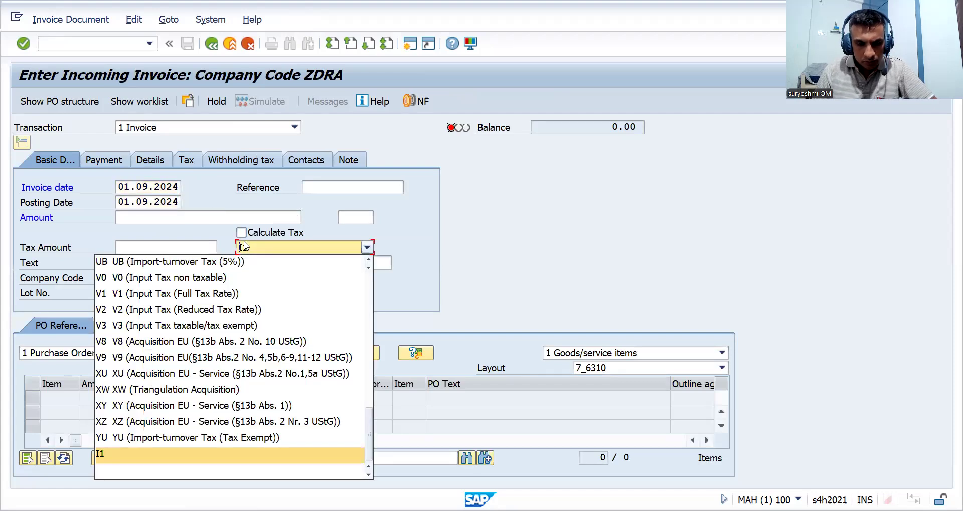
pyautogui.press('a')
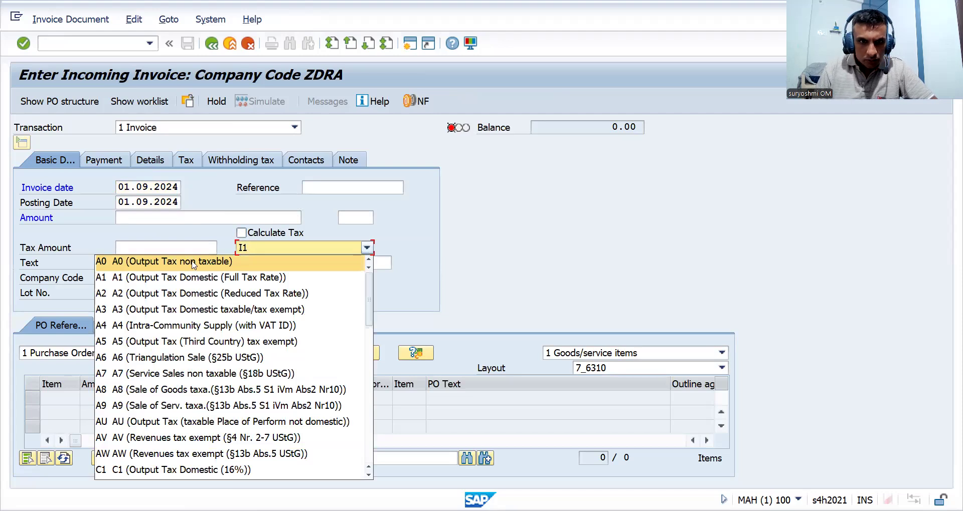
pyautogui.press('Return')
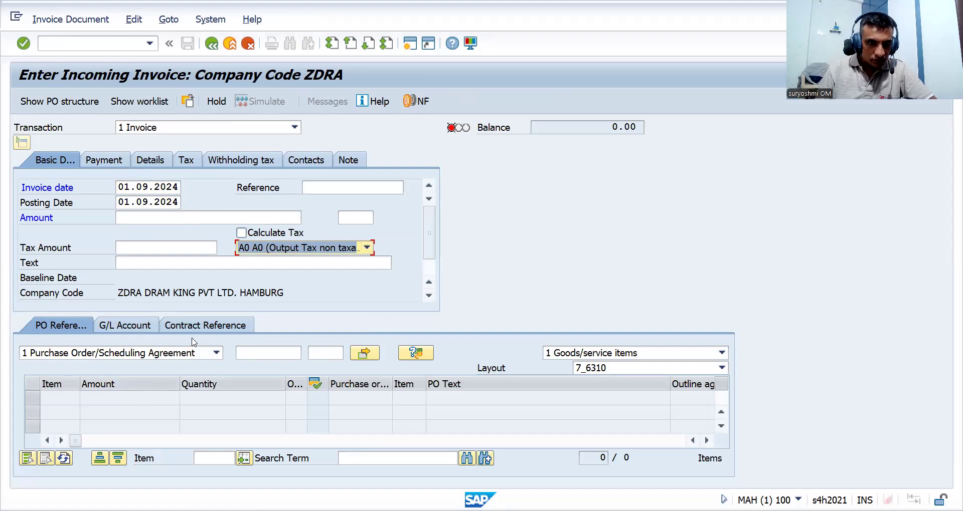
# Load the second order's purchase order into the incoming invoice as its reference.
pyautogui.click(255, 354)
pyautogui.press('Down')
pyautogui.press('Return')
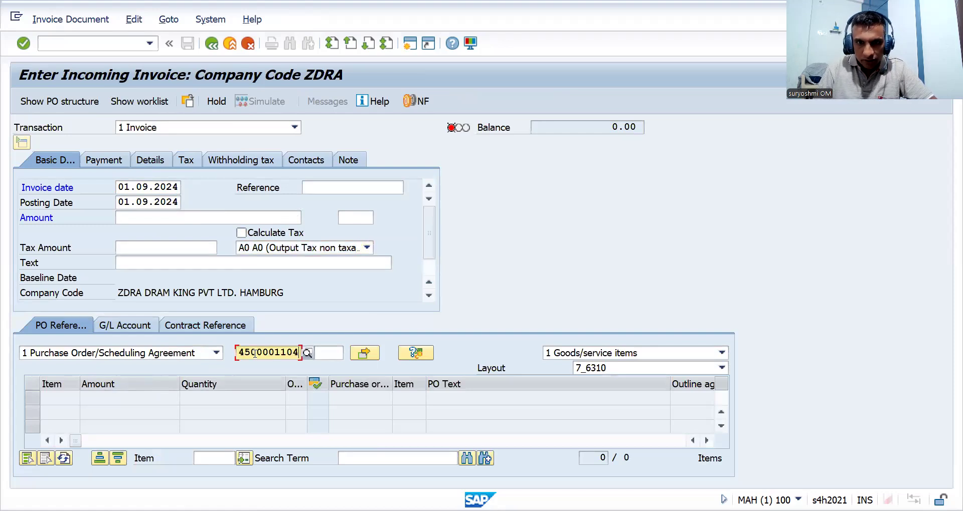
pyautogui.press('BackSpace')
pyautogui.write('5')
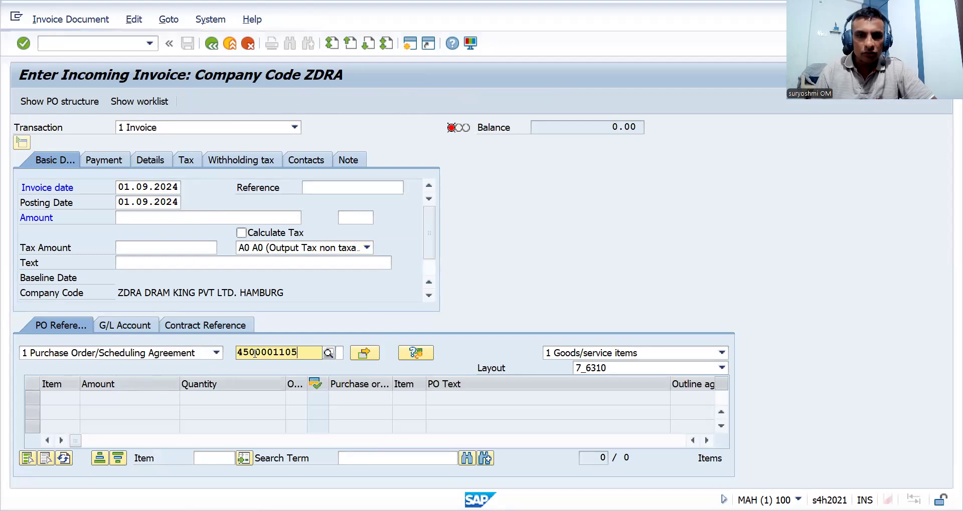
pyautogui.press('Return')
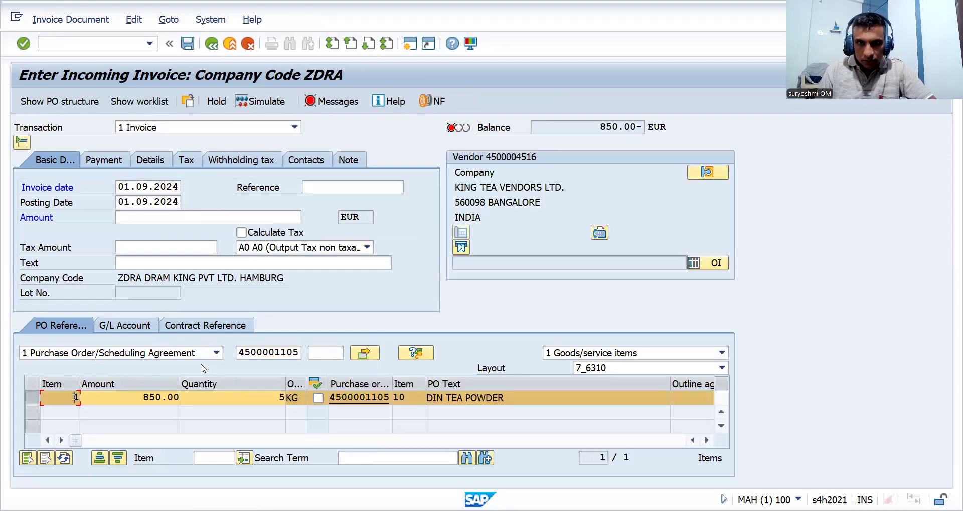
# Enable automatic tax calculation and set the payment baseline date to 01.09.2024.
pyautogui.click(241, 233)
pyautogui.click(160, 212)
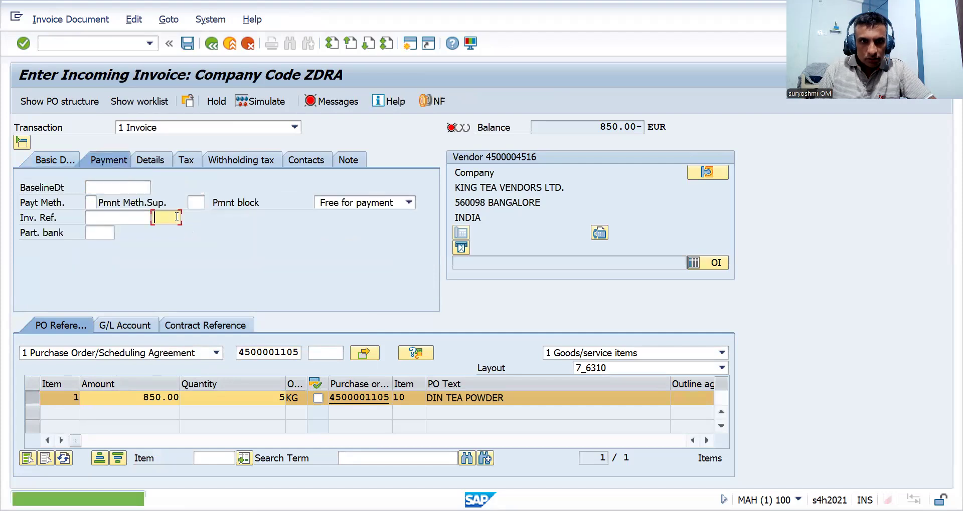
pyautogui.click(129, 186)
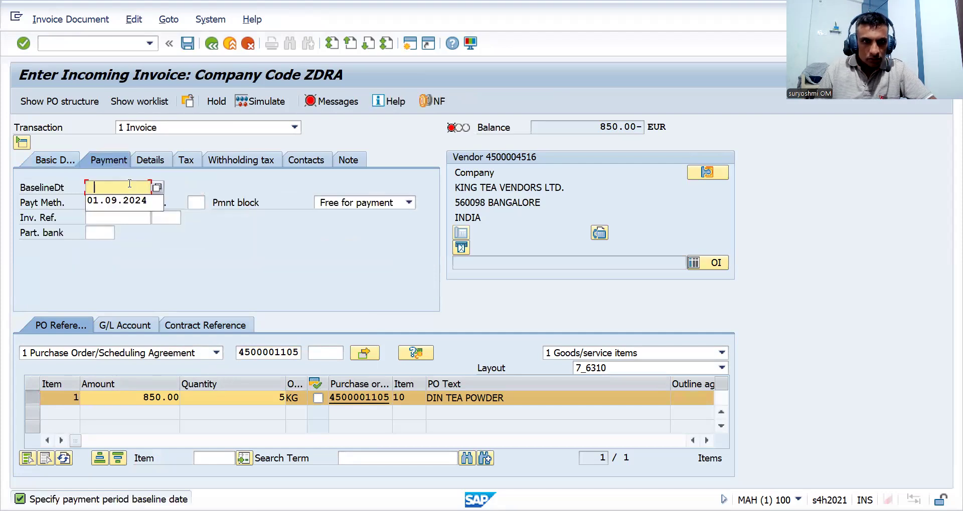
pyautogui.click(117, 201)
pyautogui.press('Return')
# Enter an invoice amount of 850 EUR and post the vendor invoice from its simulation.
pyautogui.click(51, 162)
pyautogui.click(158, 215)
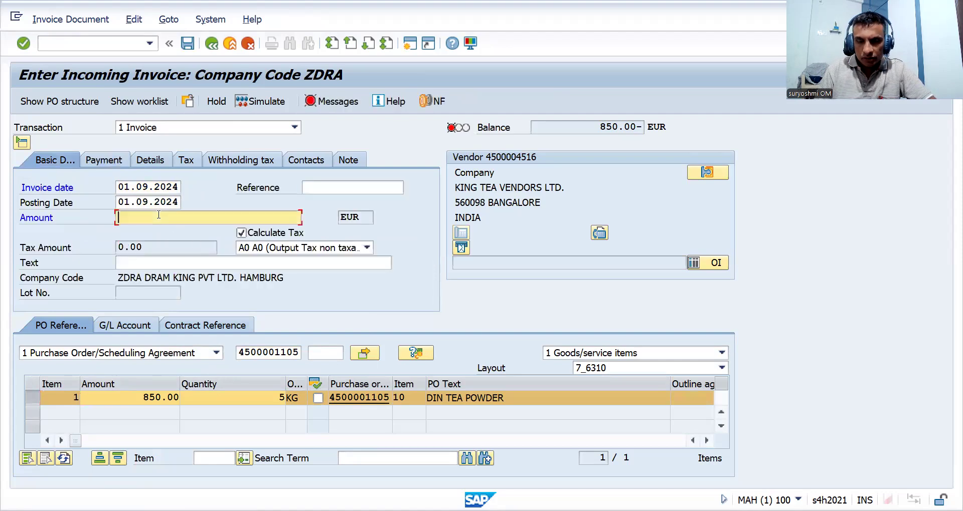
pyautogui.write('850')
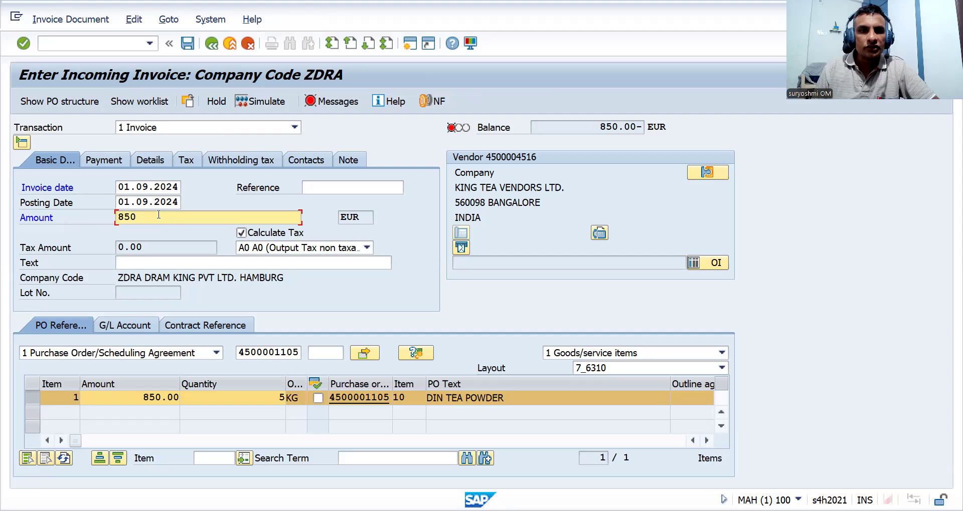
pyautogui.press('Return')
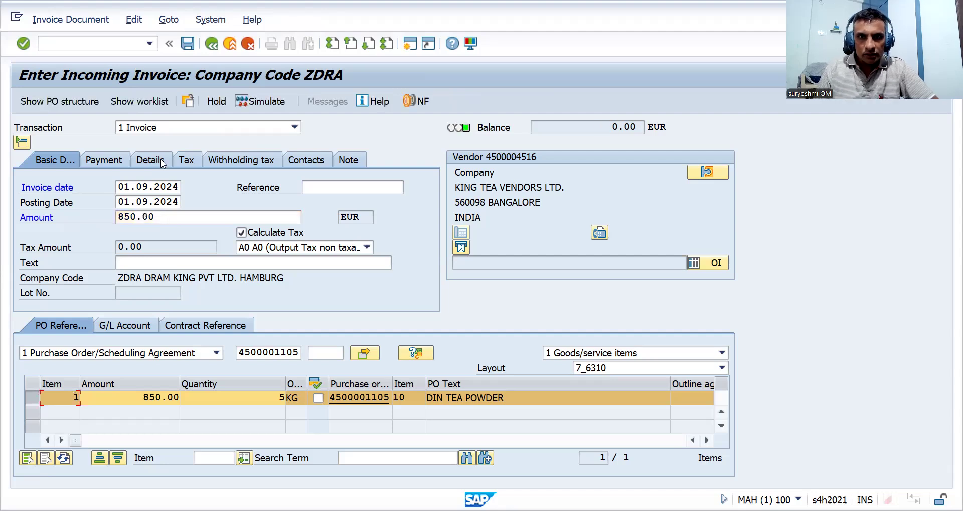
pyautogui.click(265, 102)
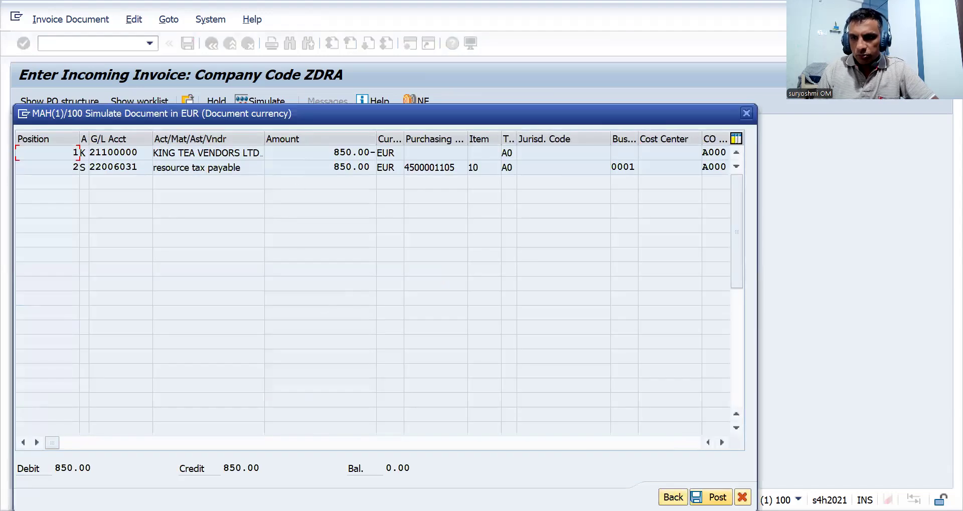
pyautogui.click(712, 498)
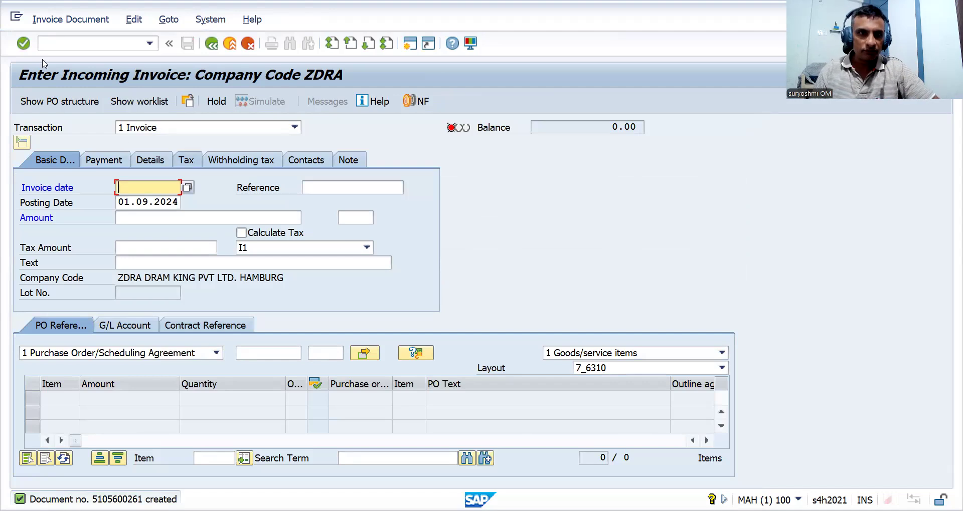
# Start the billing transaction VF01 and try to create the billing document for the second sales order.
pyautogui.click(58, 44)
pyautogui.write('/NVF01')
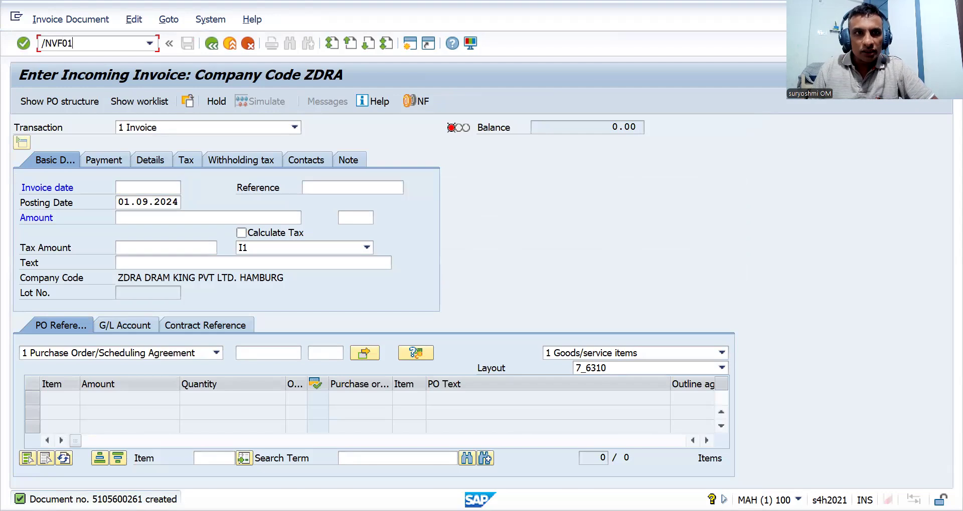
pyautogui.press('Return')
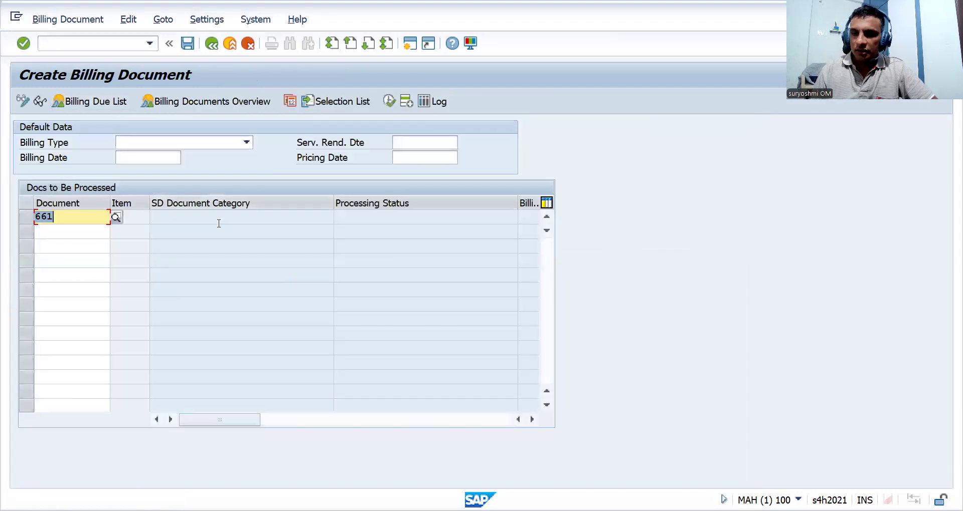
pyautogui.press('Return')
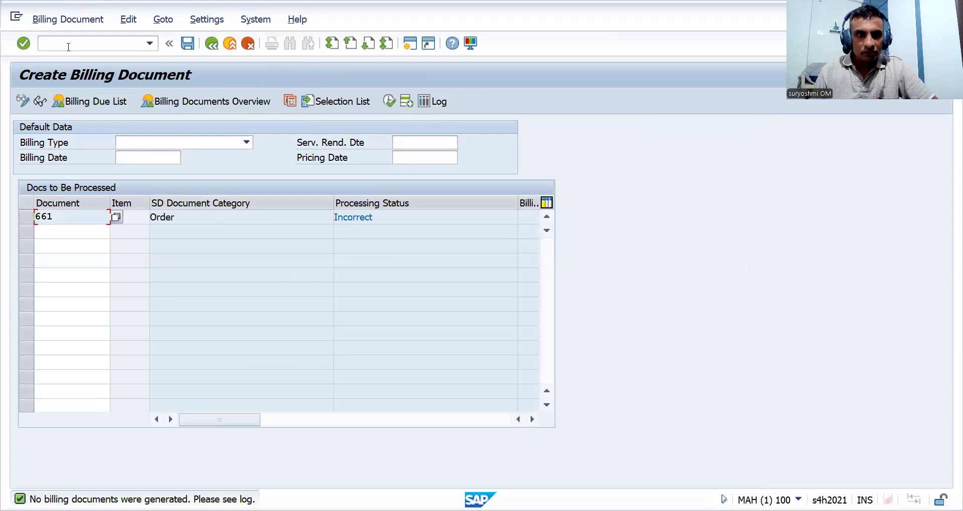
# Start transaction VA02 and open the second sales order for changes.
pyautogui.click(61, 41)
pyautogui.write('/NVA02')
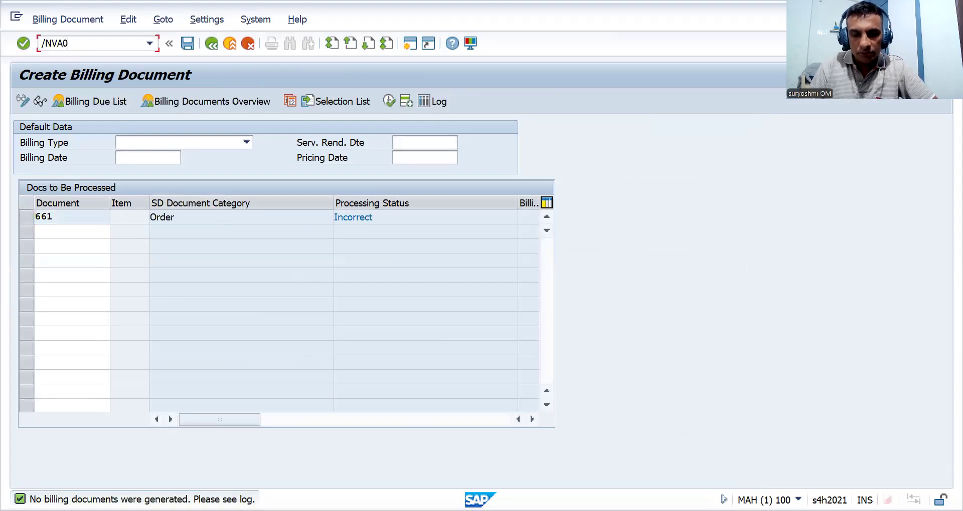
pyautogui.press('Return')
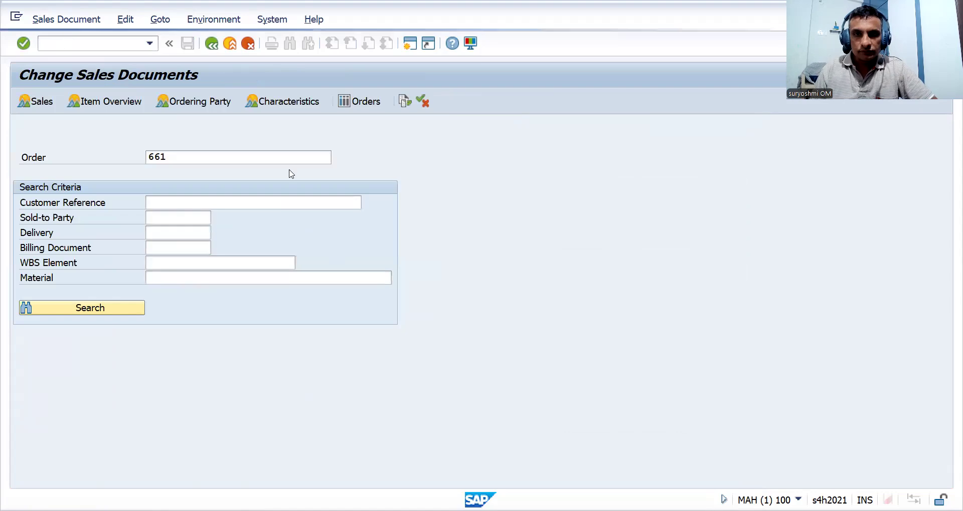
pyautogui.press('Return')
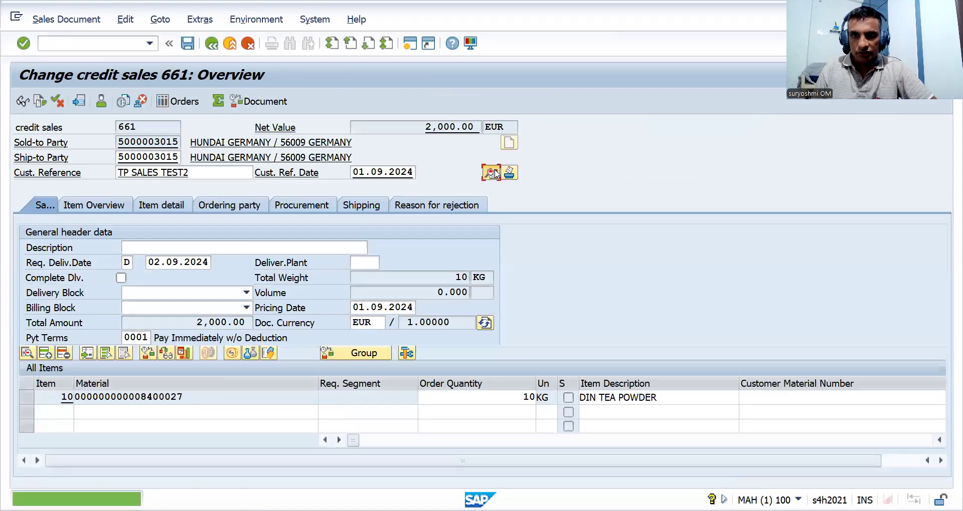
# Display the sales order's header status and open its object status for changing.
pyautogui.click(493, 175)
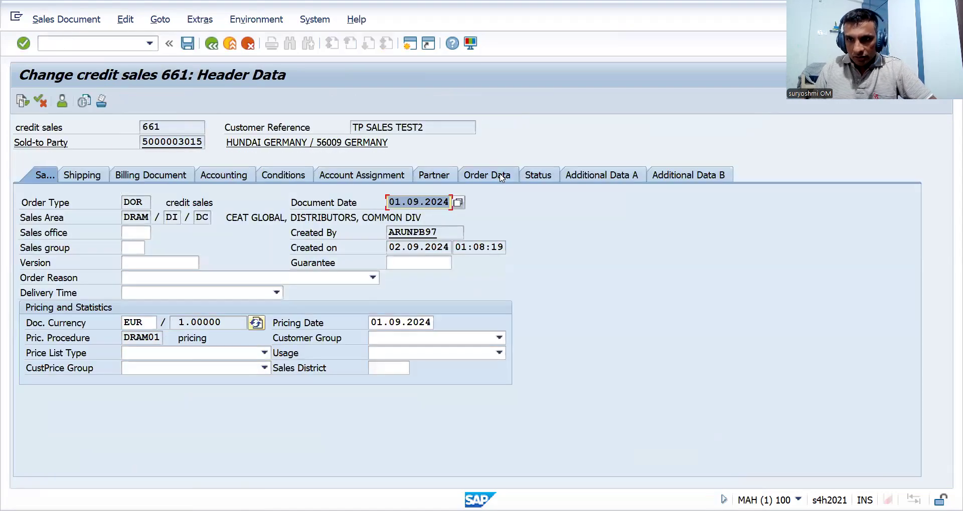
pyautogui.click(536, 175)
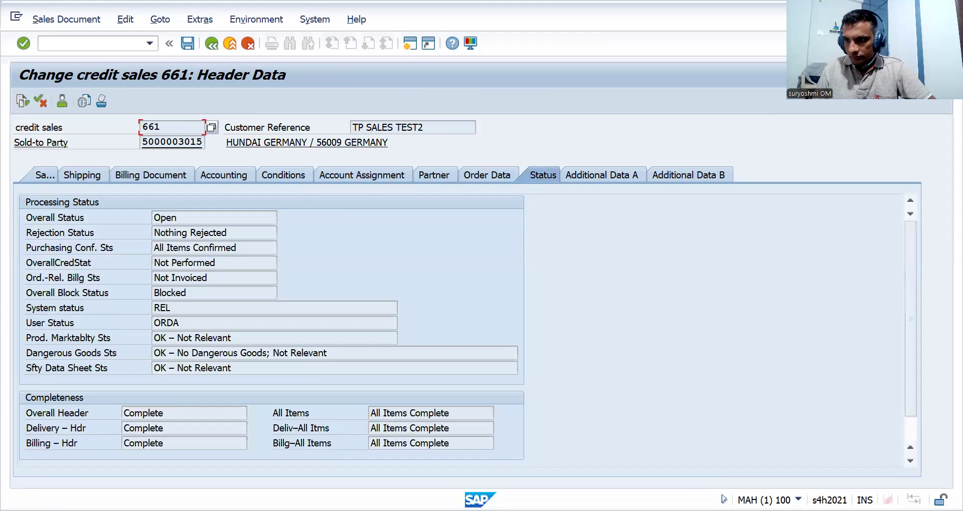
pyautogui.click(911, 433)
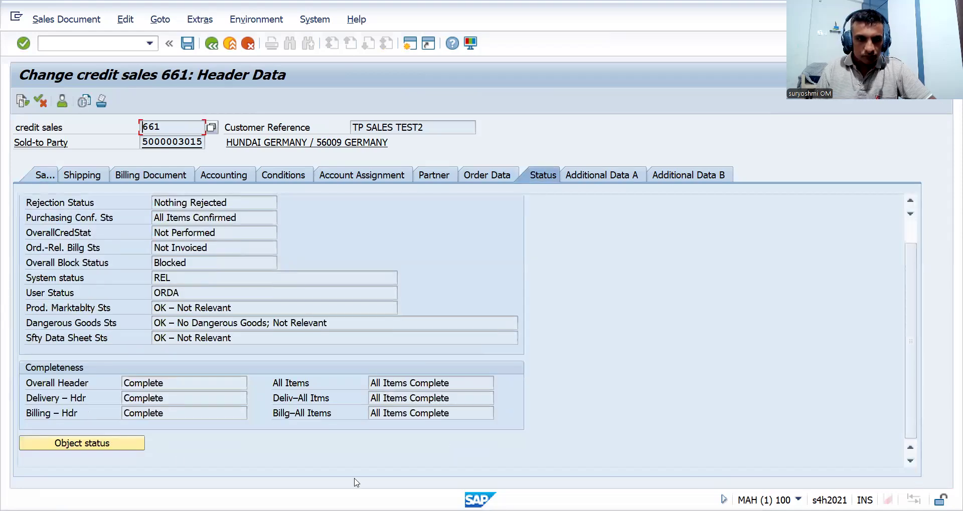
pyautogui.click(136, 445)
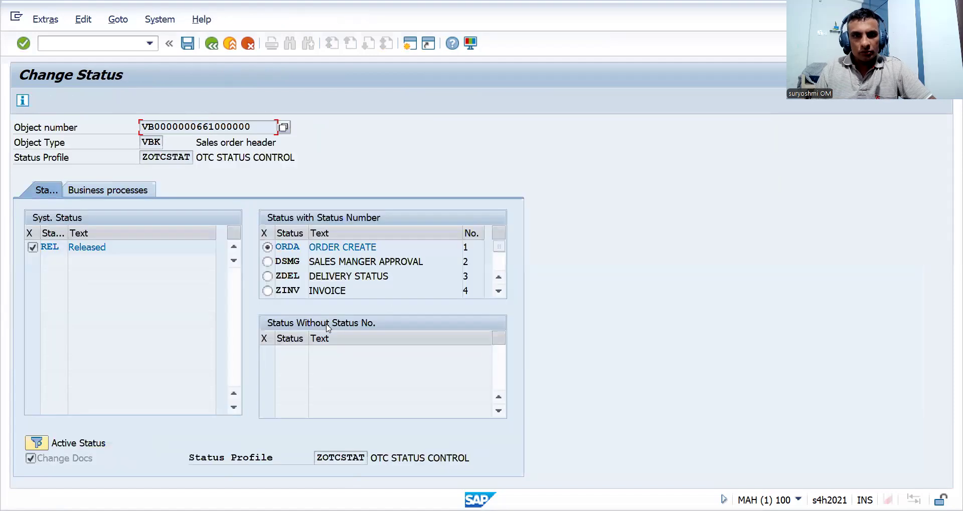
# Advance the sales order's user status through DSMG and ZDEL to ZINV (Invoice) and return to the header data.
pyautogui.click(268, 262)
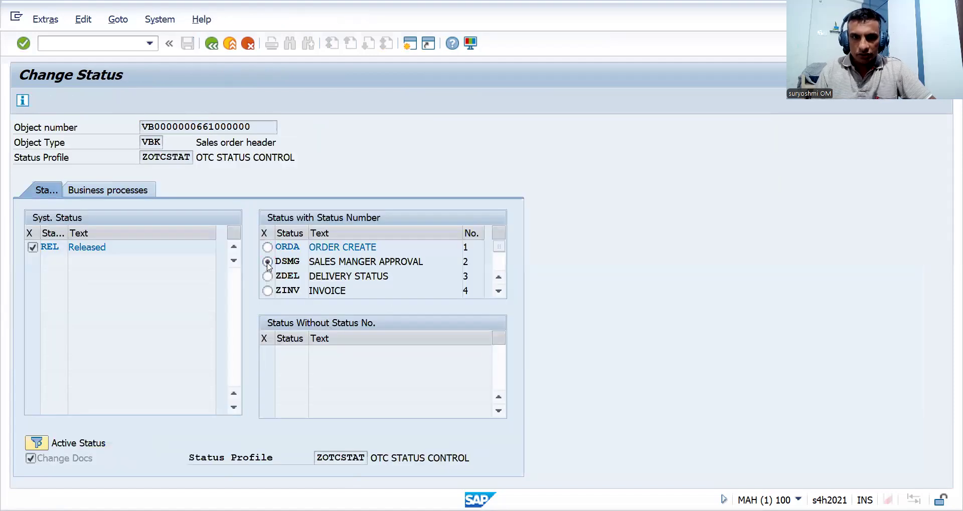
pyautogui.click(268, 276)
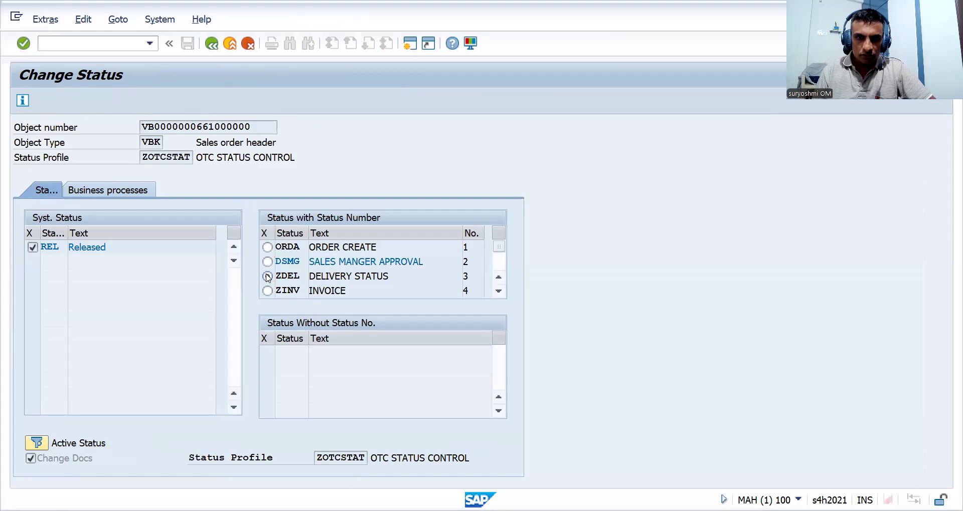
pyautogui.click(267, 291)
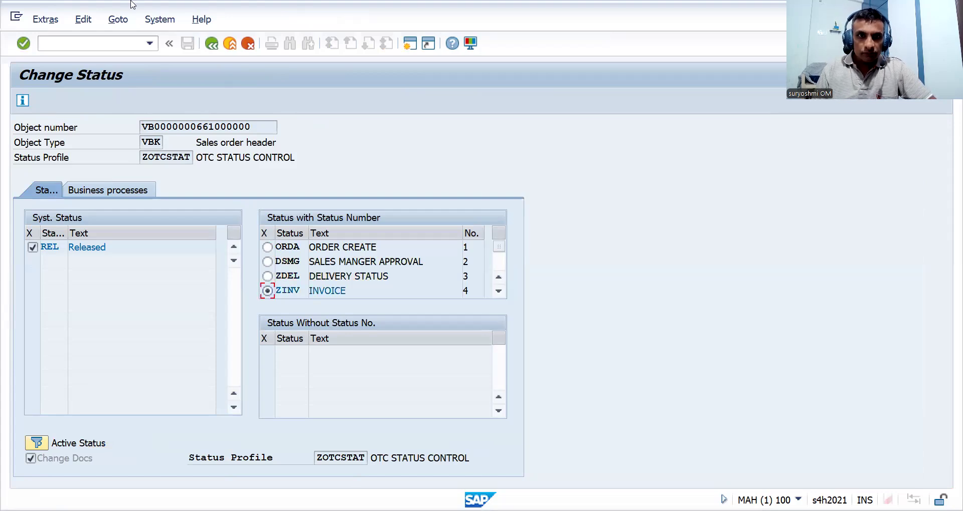
pyautogui.click(211, 44)
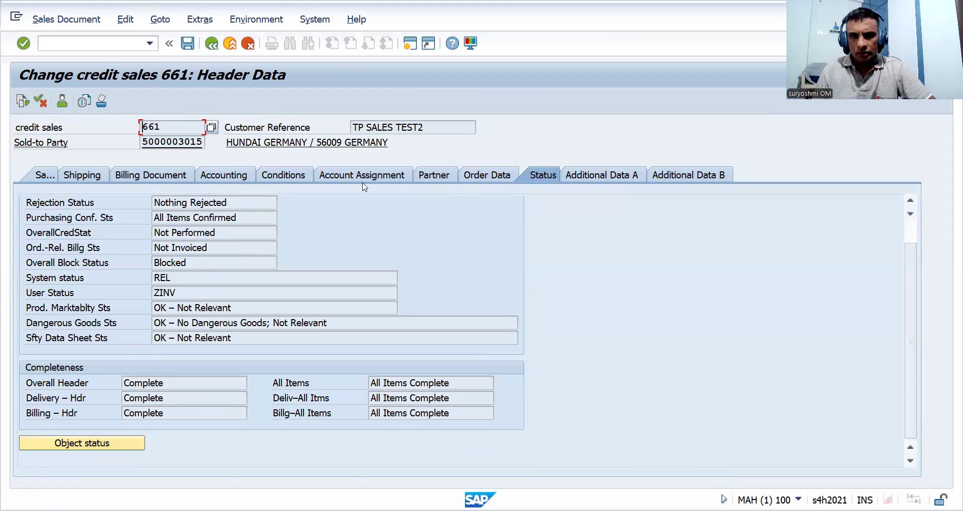
# Review the order's header conditions and recheck its object status, then save the sales order.
pyautogui.click(294, 176)
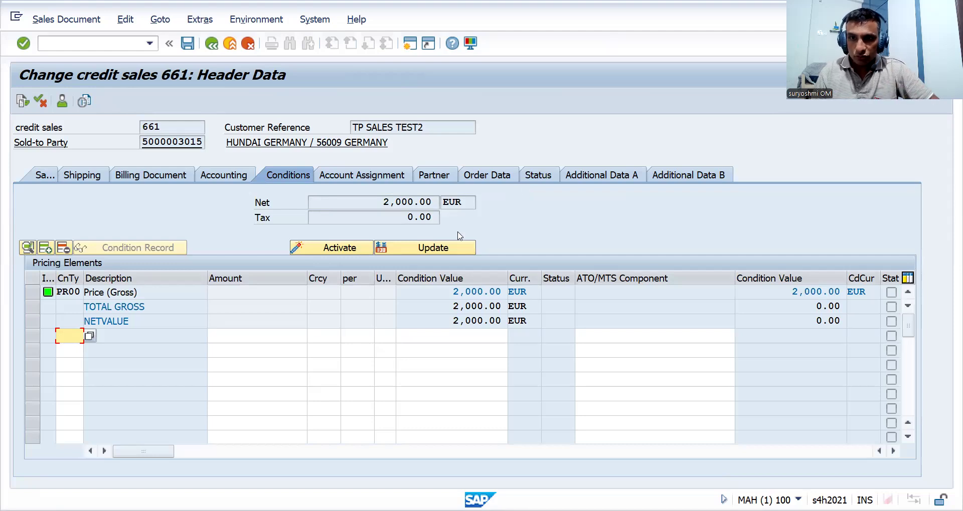
pyautogui.click(541, 175)
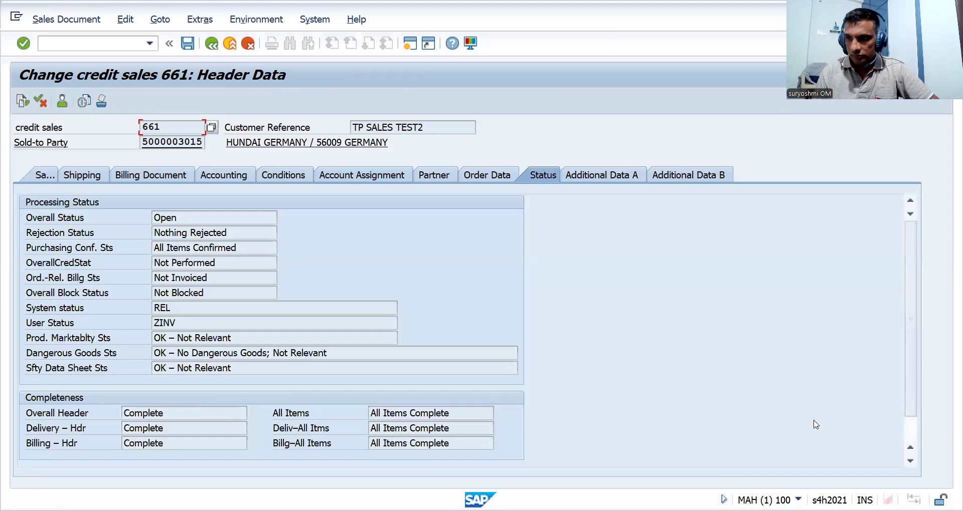
pyautogui.scroll(-2, 910, 432)
pyautogui.click(117, 444)
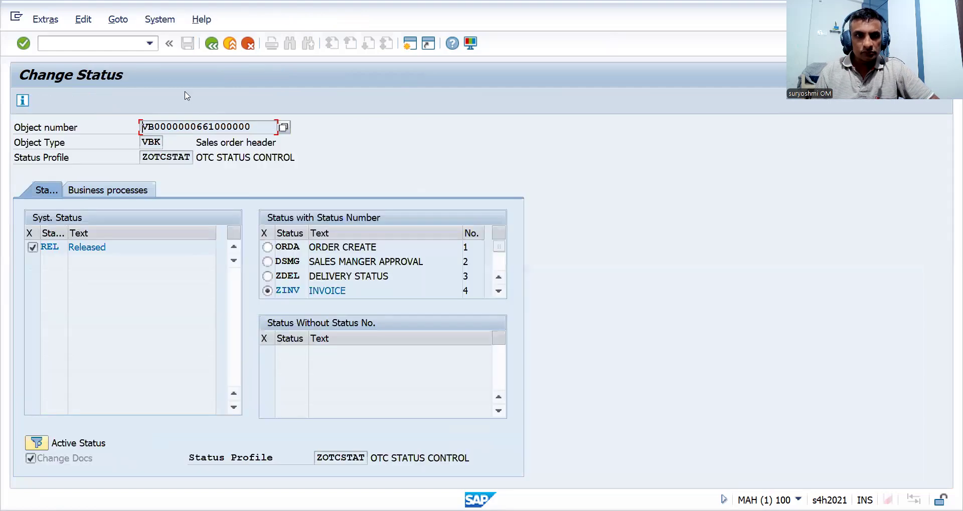
pyautogui.click(211, 48)
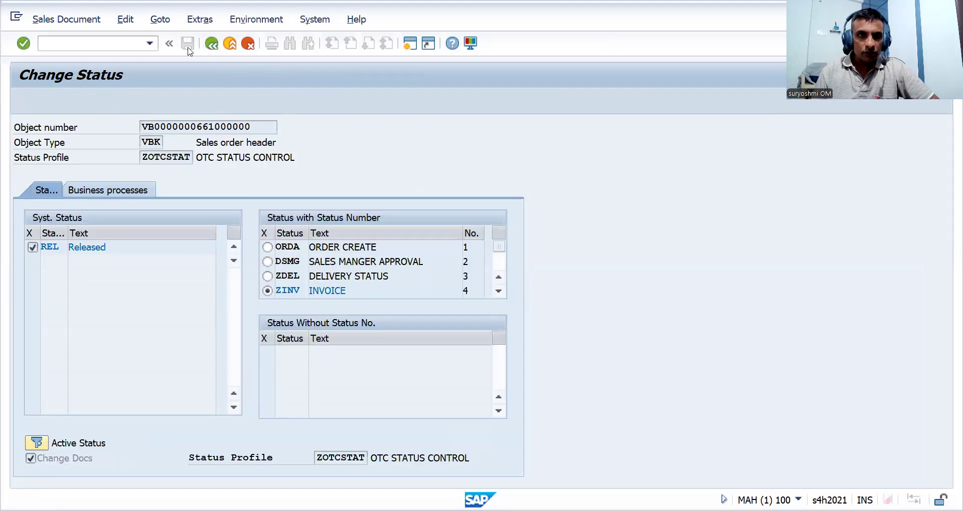
pyautogui.click(187, 44)
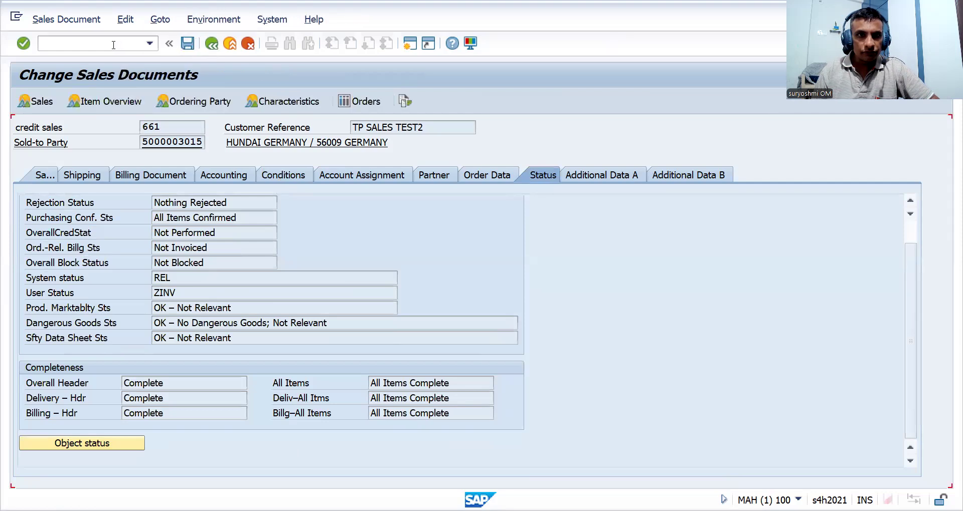
# Create and save the billing document for the second sales order in transaction VF01.
pyautogui.write('/N')
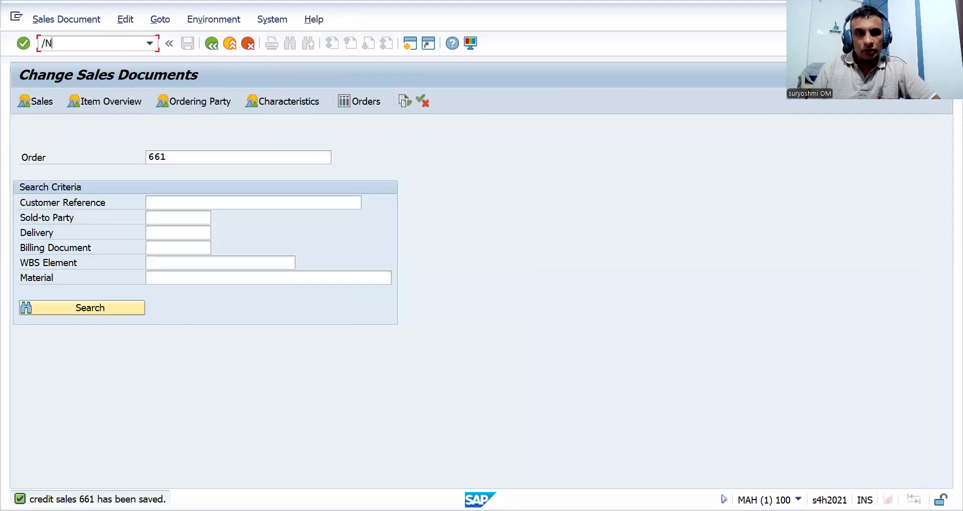
pyautogui.write('VF01')
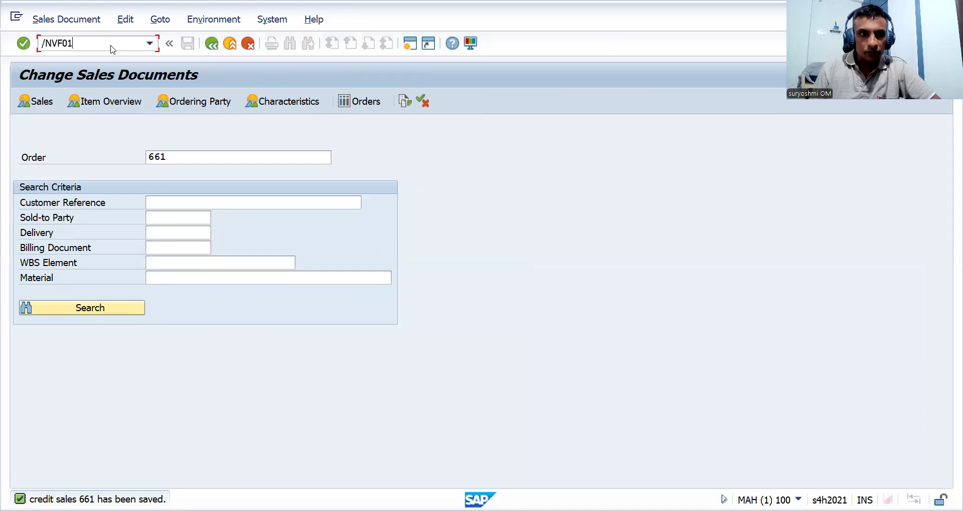
pyautogui.press('Return')
pyautogui.press('Return')
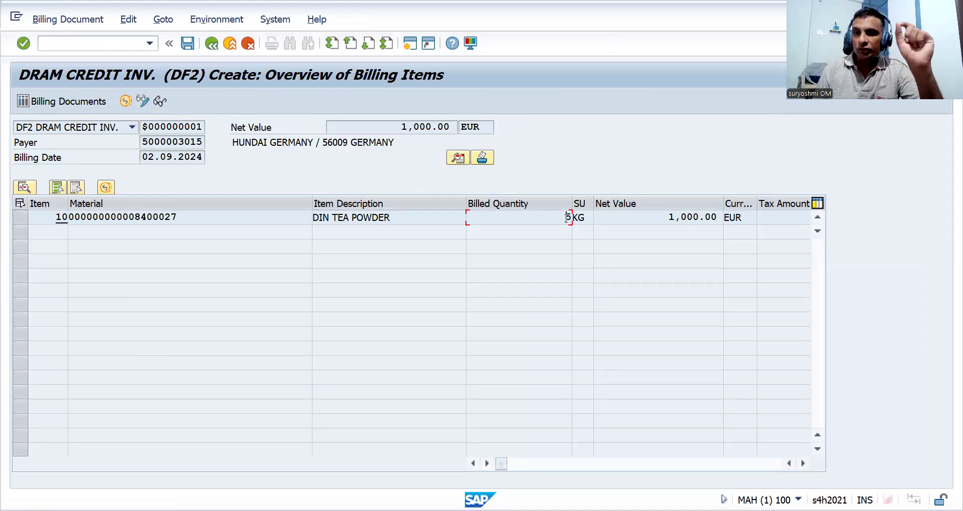
pyautogui.click(412, 127)
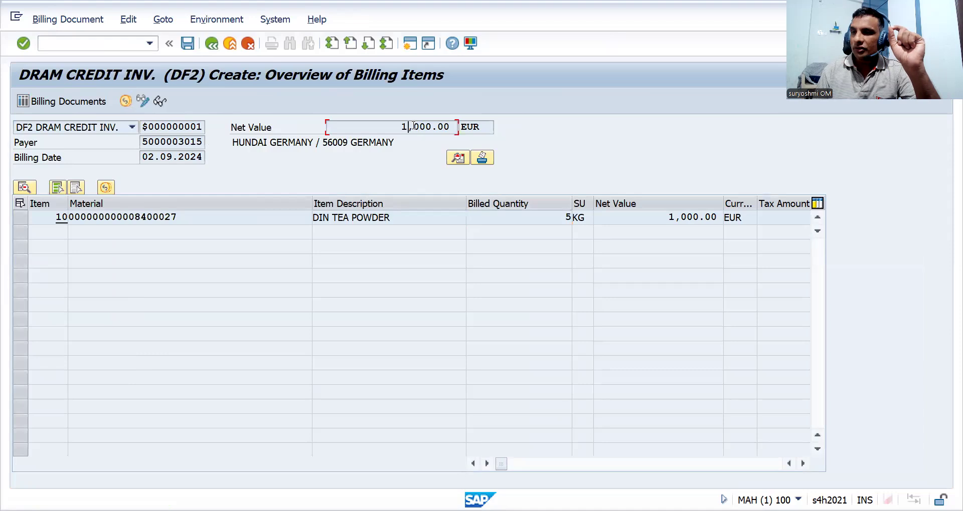
pyautogui.click(189, 49)
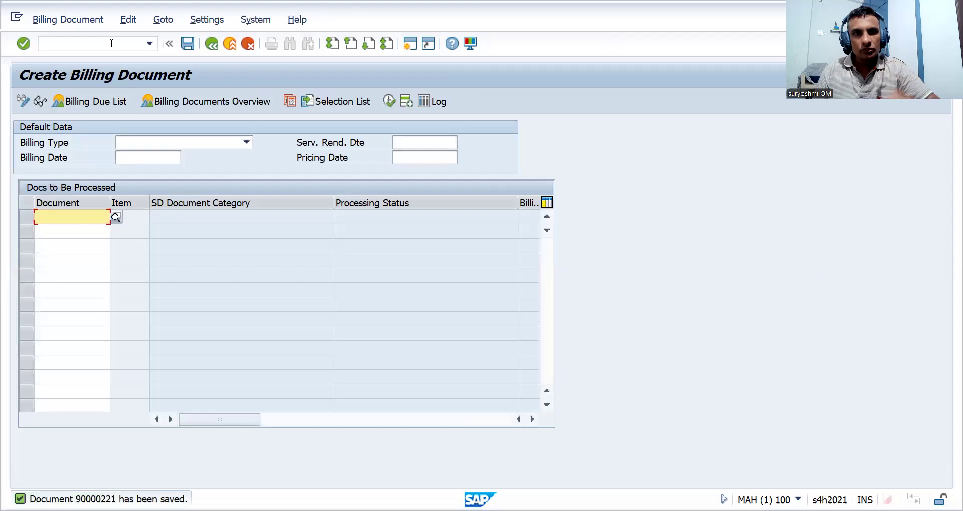
# Open the new billing document in transaction VF03 and display its accounting document.
pyautogui.click(111, 43)
pyautogui.write('/NVF03')
pyautogui.press('Return')
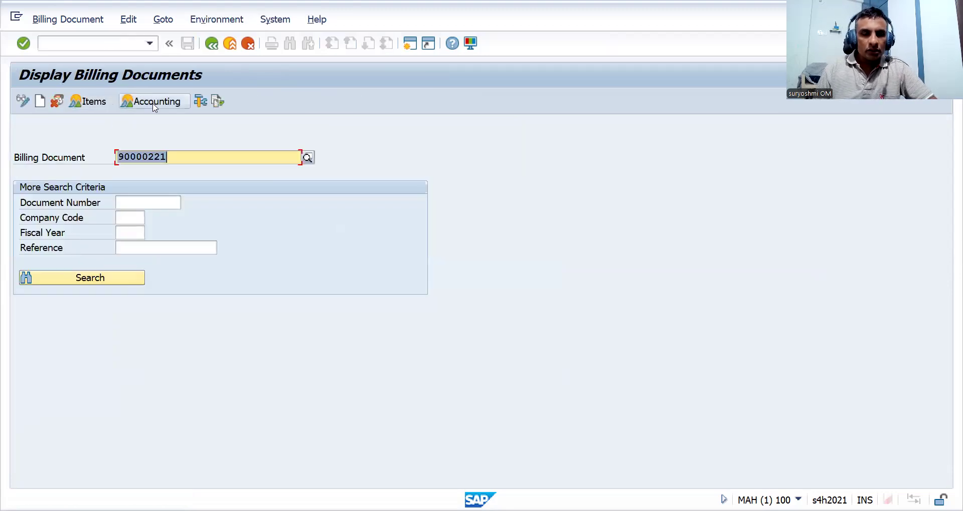
pyautogui.click(155, 103)
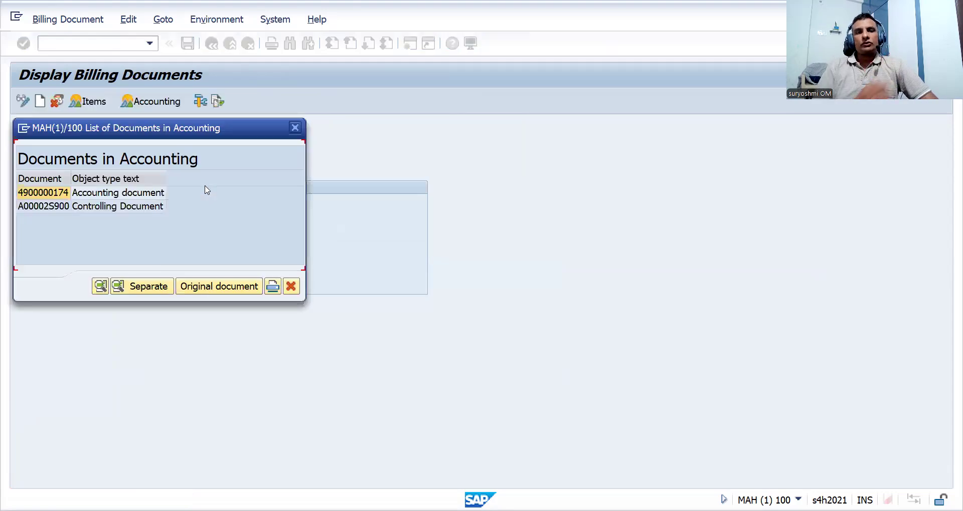
pyautogui.doubleClick(148, 194)
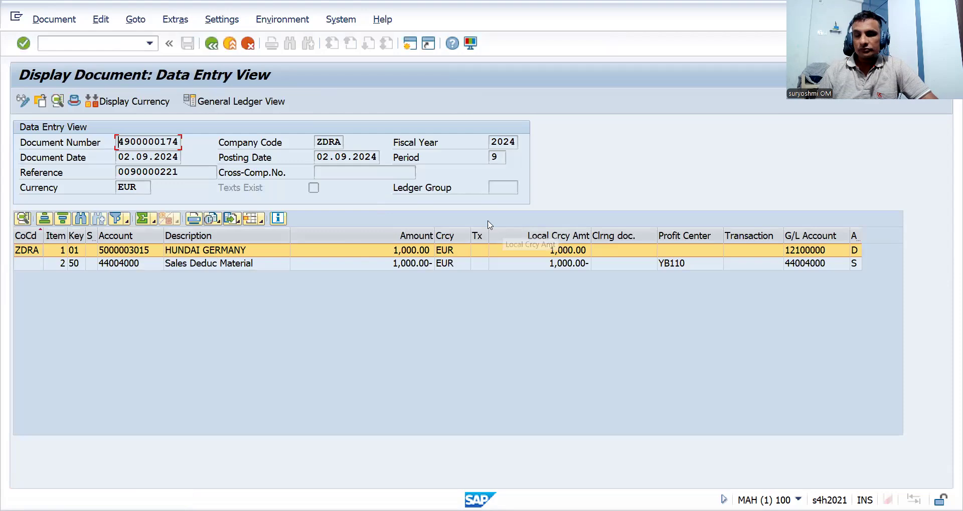
# Reopen transaction VF03 and examine the billing document's document flow in the item-level view with quantities and values.
pyautogui.click(136, 44)
pyautogui.write('/NVF0')
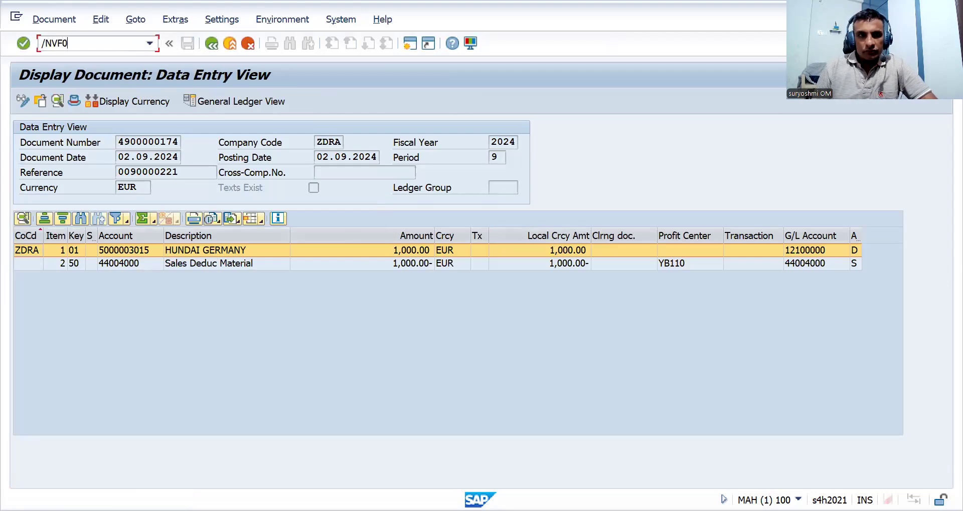
pyautogui.write('3')
pyautogui.press('Return')
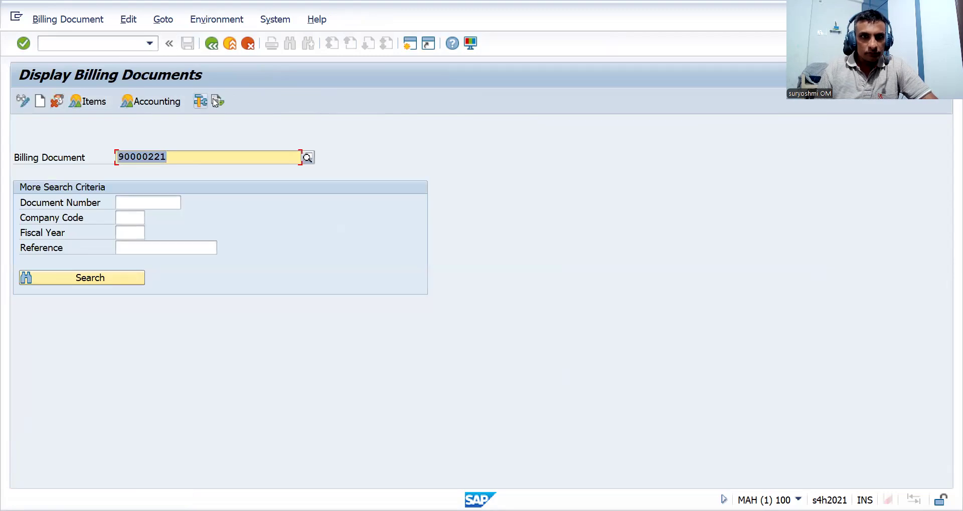
pyautogui.click(216, 101)
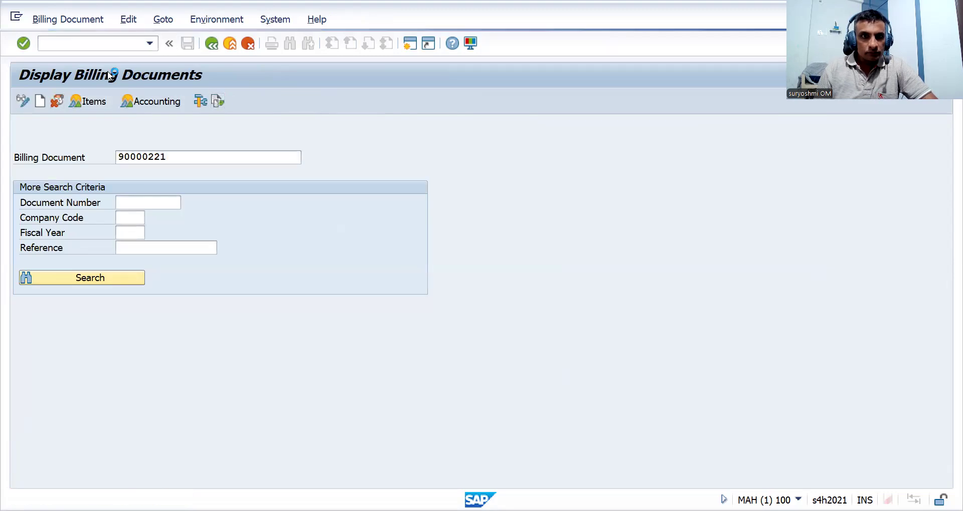
pyautogui.click(62, 24)
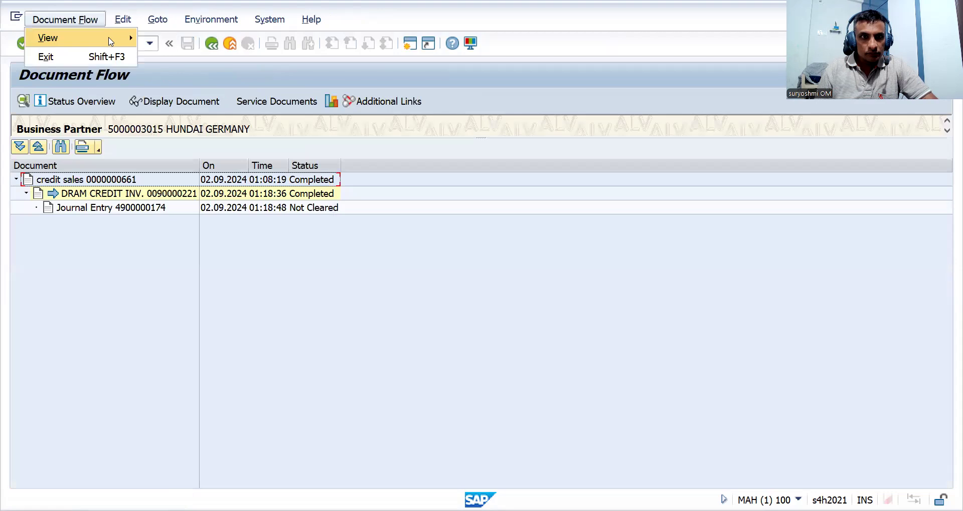
pyautogui.moveTo(111, 42)
pyautogui.click(157, 55)
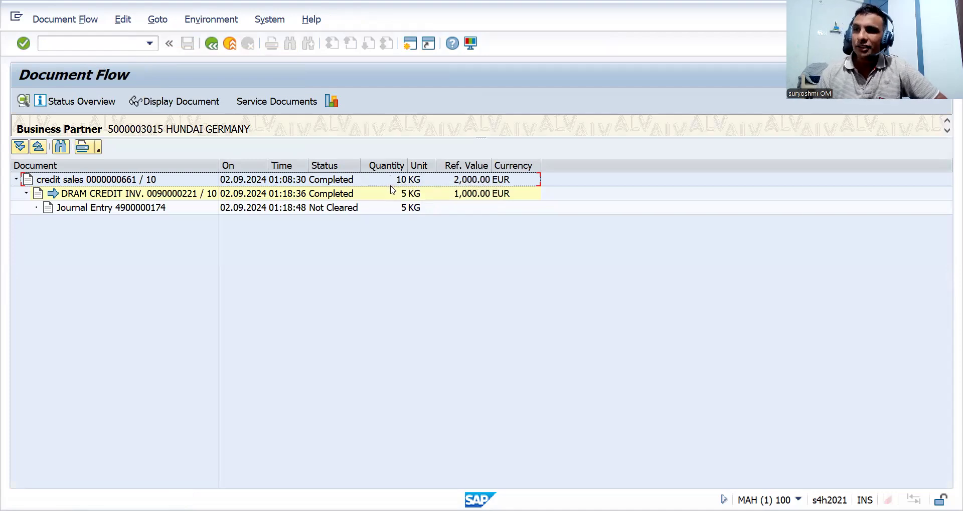
pyautogui.click(382, 211)
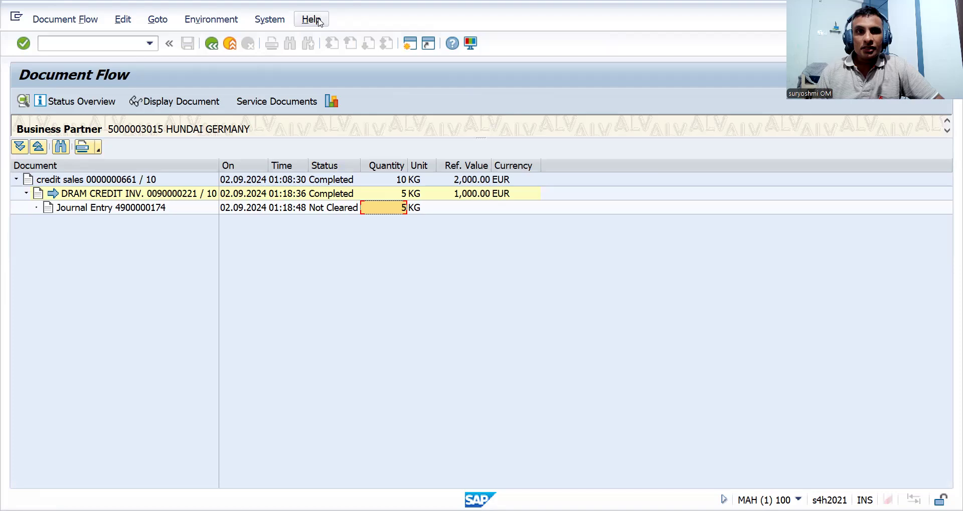
# Start transaction VTFA to open the copy control from sales documents to billing documents.
pyautogui.click(105, 40)
pyautogui.write('/N')
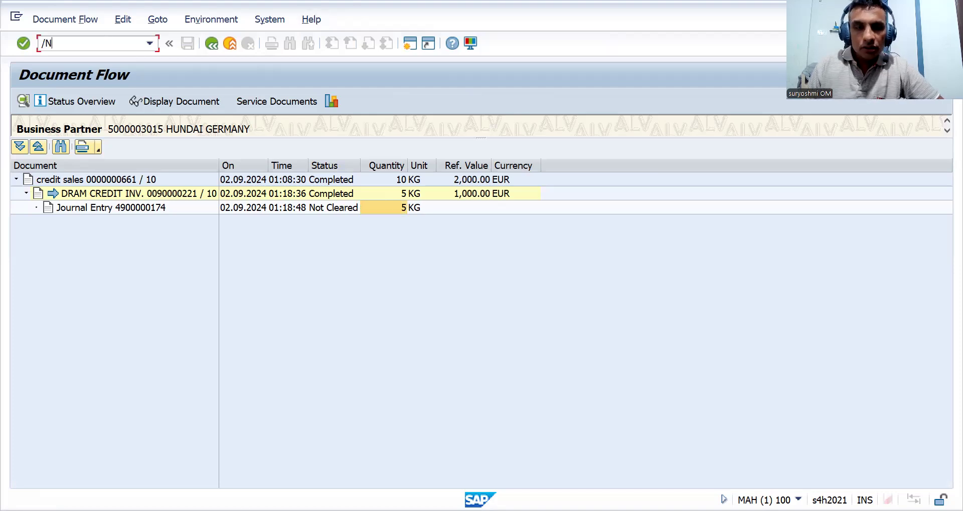
pyautogui.write('V')
pyautogui.press('BackSpace')
pyautogui.write('VTFL')
pyautogui.press('BackSpace')
pyautogui.write('A')
pyautogui.press('Return')
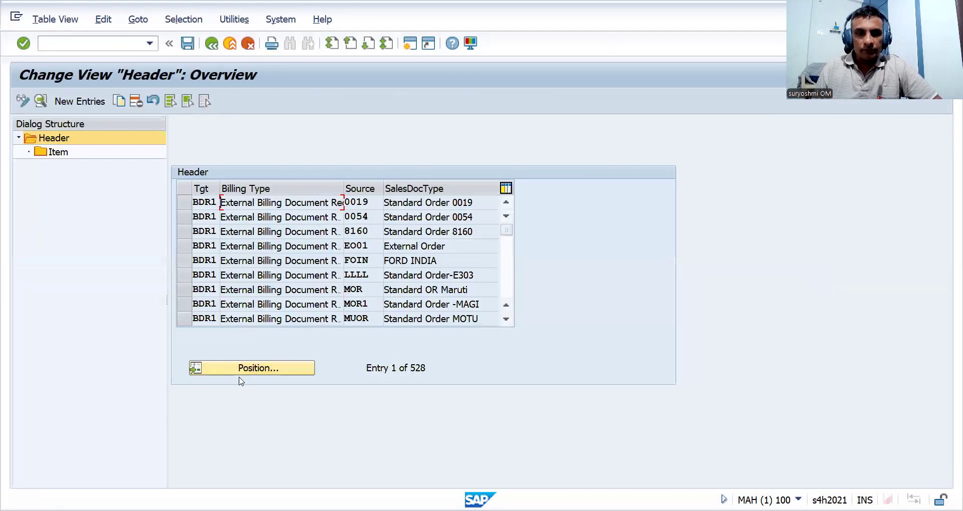
# Position the copy control header list on billing type DF2 with sales document type DOR.
pyautogui.click(240, 371)
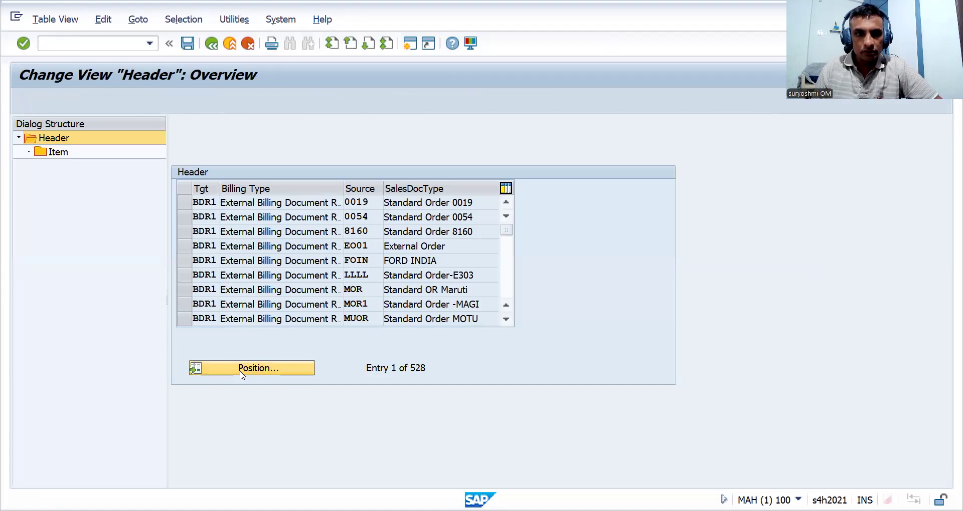
pyautogui.write('DOR')
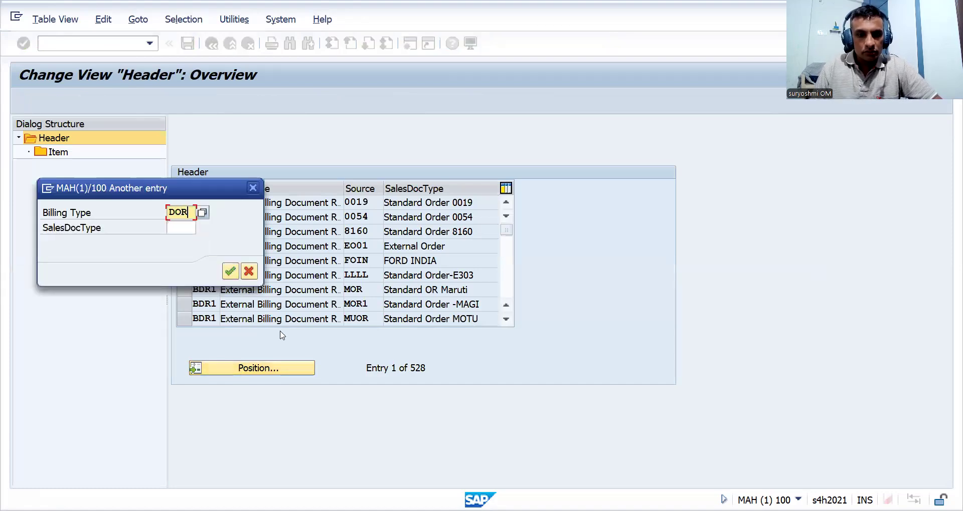
pyautogui.press('BackSpace')
pyautogui.press('BackSpace')
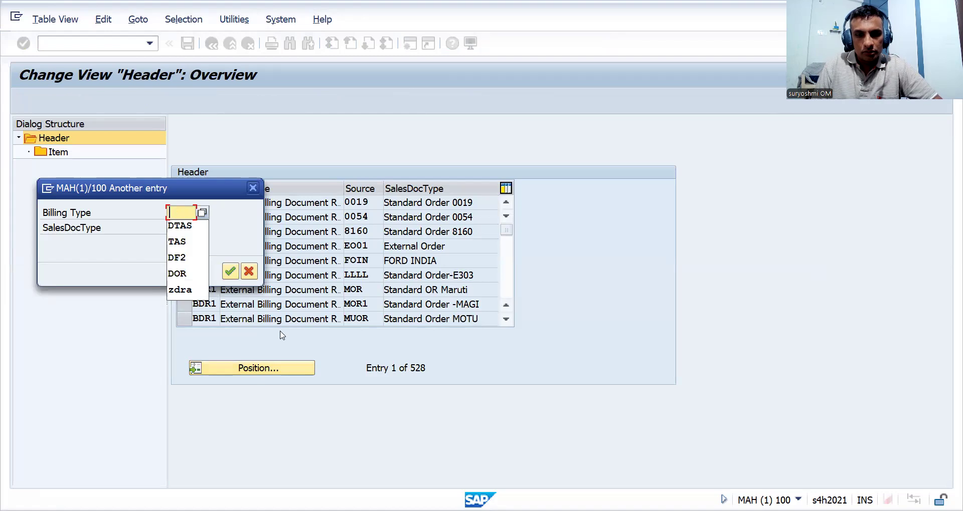
pyautogui.write('F2')
pyautogui.press('Tab')
pyautogui.write('DOR')
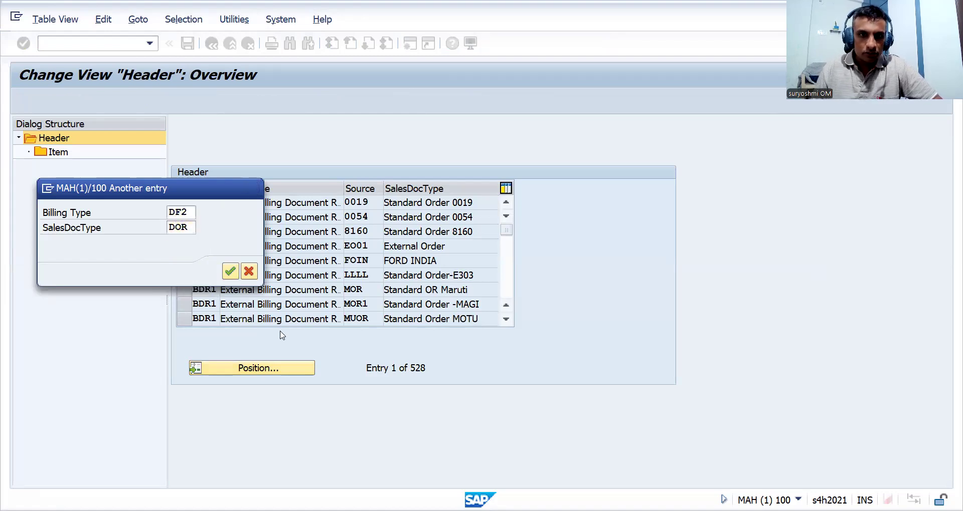
pyautogui.click(234, 271)
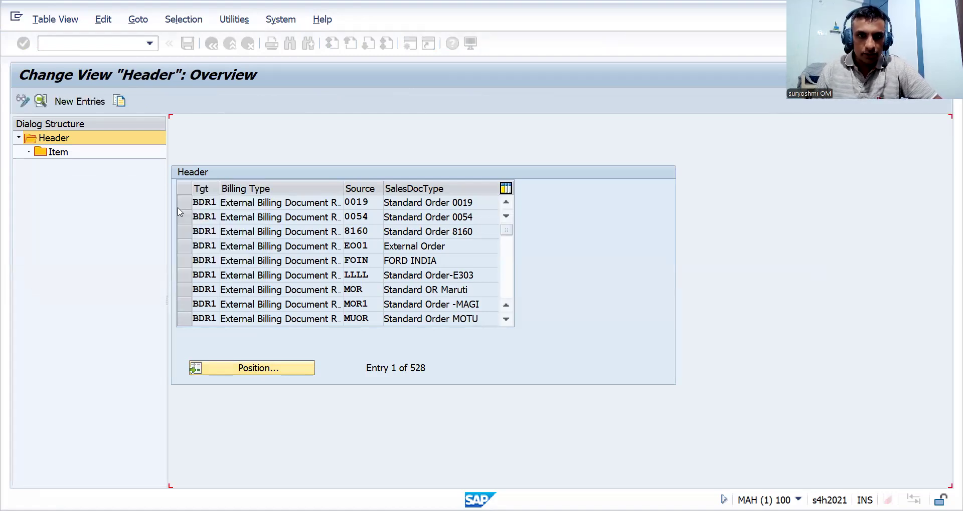
# Display the item-level copy control details for item category DTAS and list the possible Billing Quantity indicators.
pyautogui.click(55, 152)
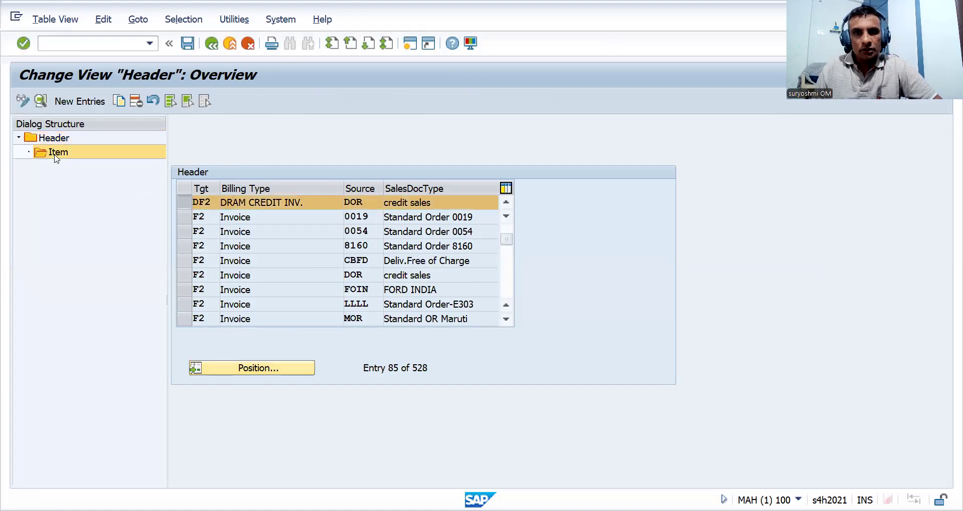
pyautogui.click(254, 373)
pyautogui.write('DTAS')
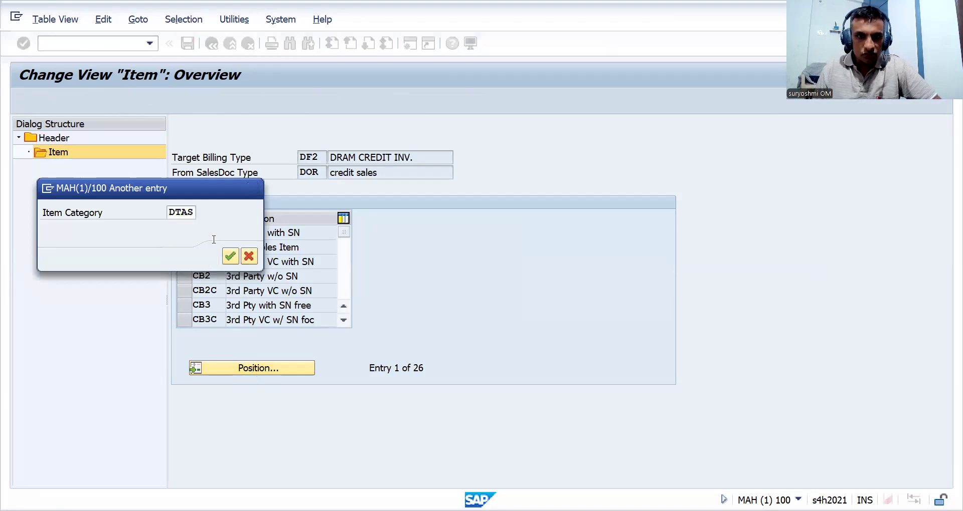
pyautogui.press('Return')
pyautogui.press('F2')
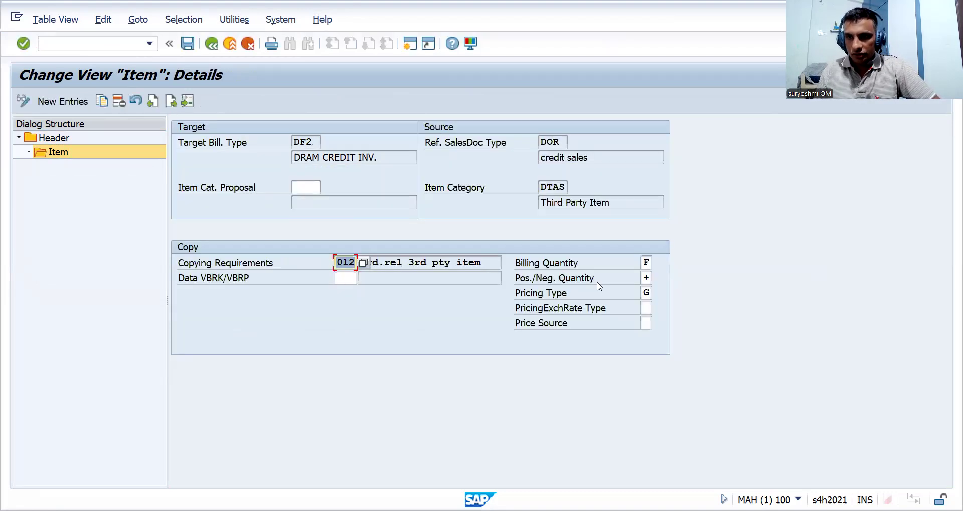
pyautogui.click(646, 263)
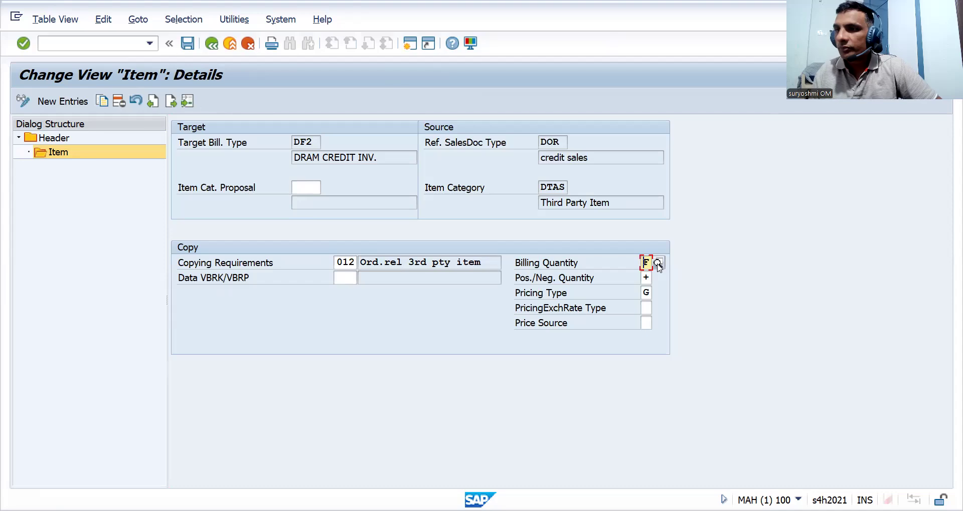
pyautogui.click(657, 262)
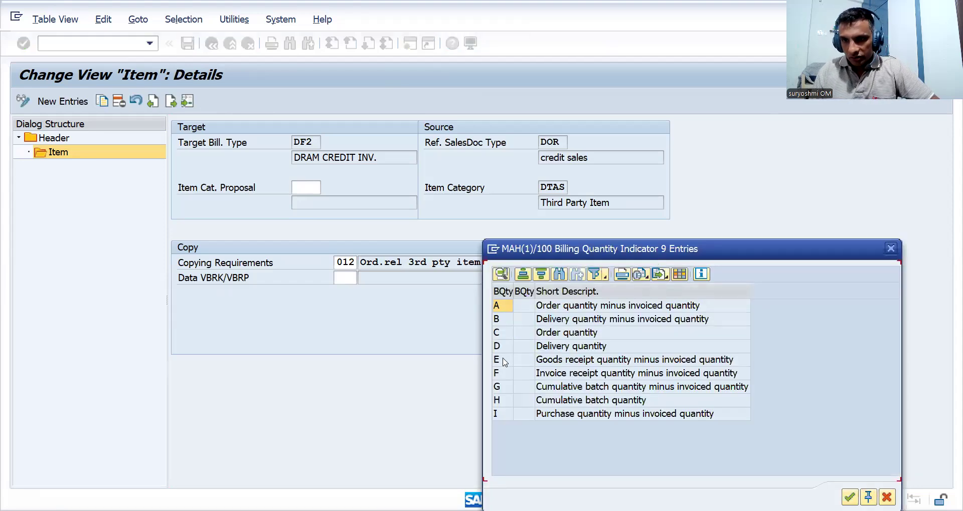
# Examine Billing Quantity indicator E without adopting it, and start transaction VOV7 to maintain item categories.
pyautogui.click(506, 362)
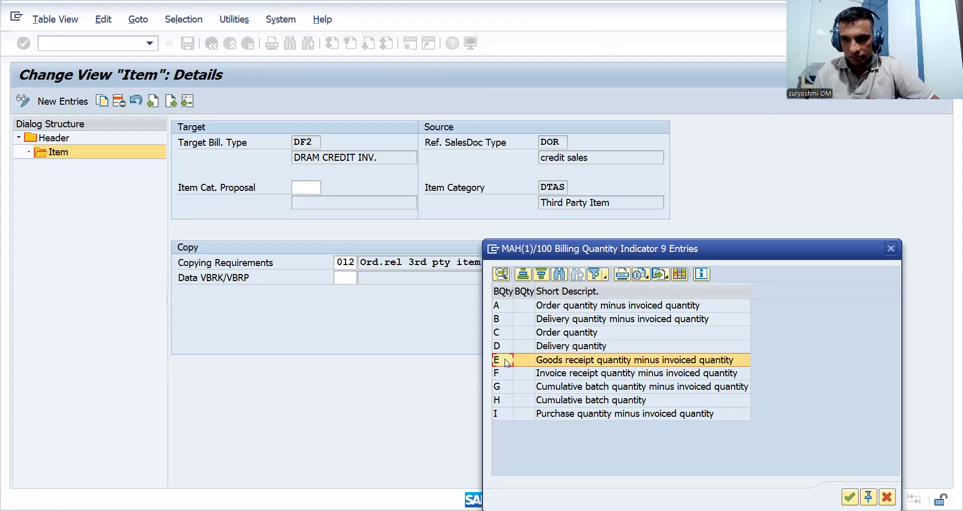
pyautogui.press('Escape')
pyautogui.click(55, 40)
pyautogui.write('/NVOV7')
pyautogui.press('Return')
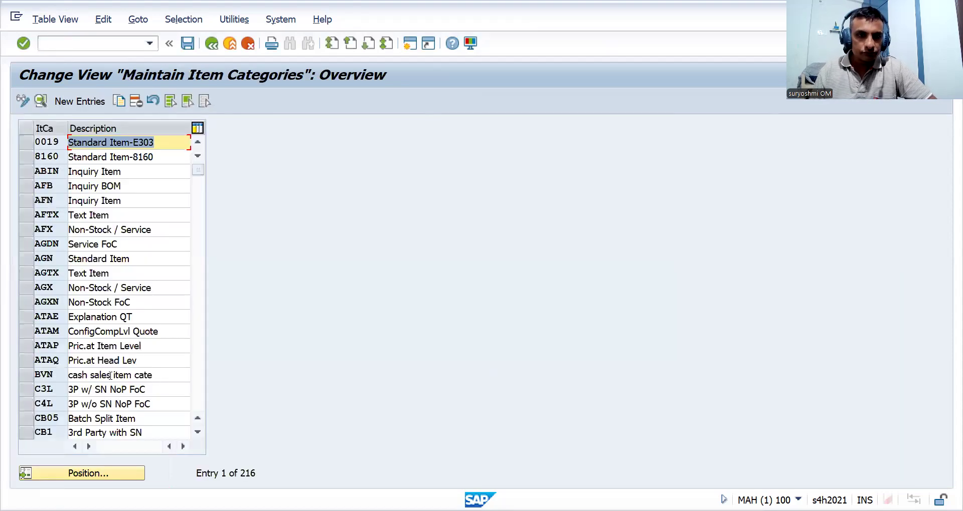
# Position the item category list on DTAS and open the details of that third-party item category.
pyautogui.click(89, 474)
pyautogui.write('DTAS')
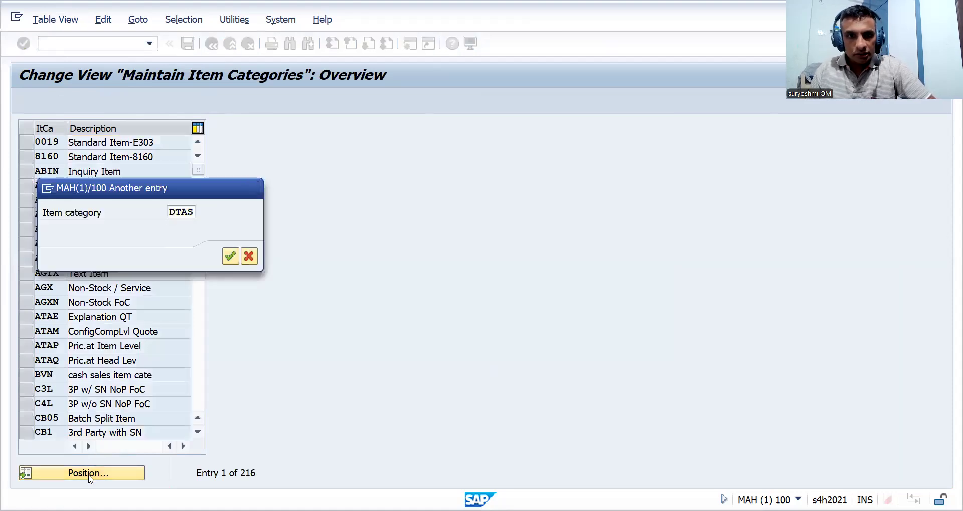
pyautogui.press('Return')
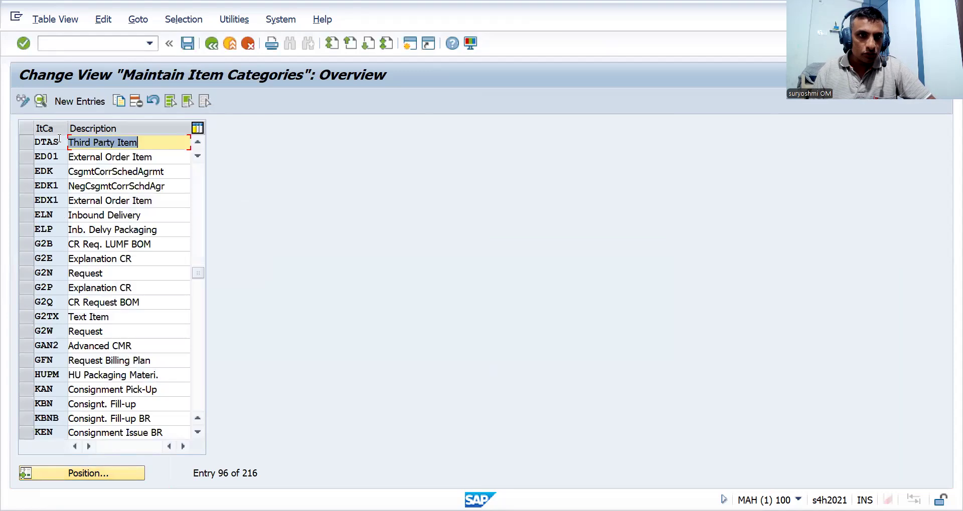
pyautogui.doubleClick(59, 138)
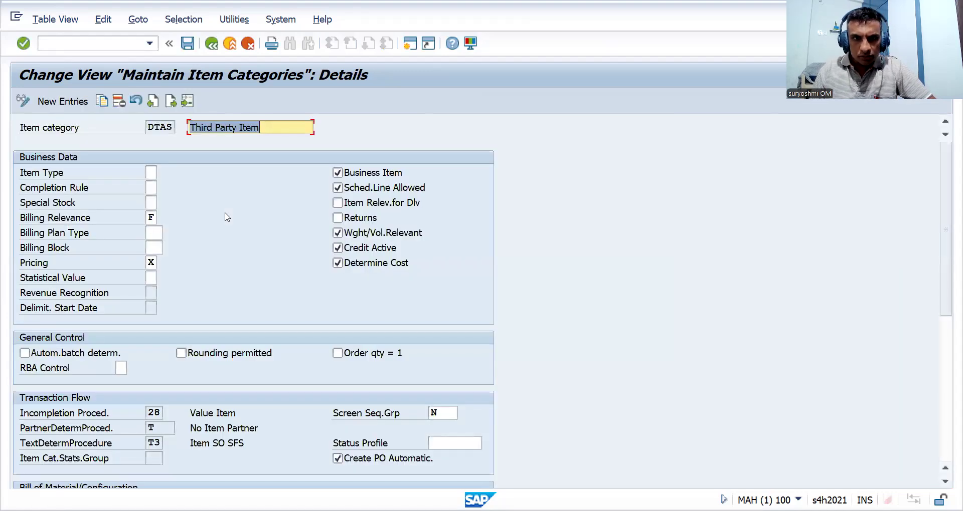
# Examine the possible Billing Relevance values for DTAS, including option G, without changing the setting, and return to the SAP Easy Access screen.
pyautogui.click(152, 217)
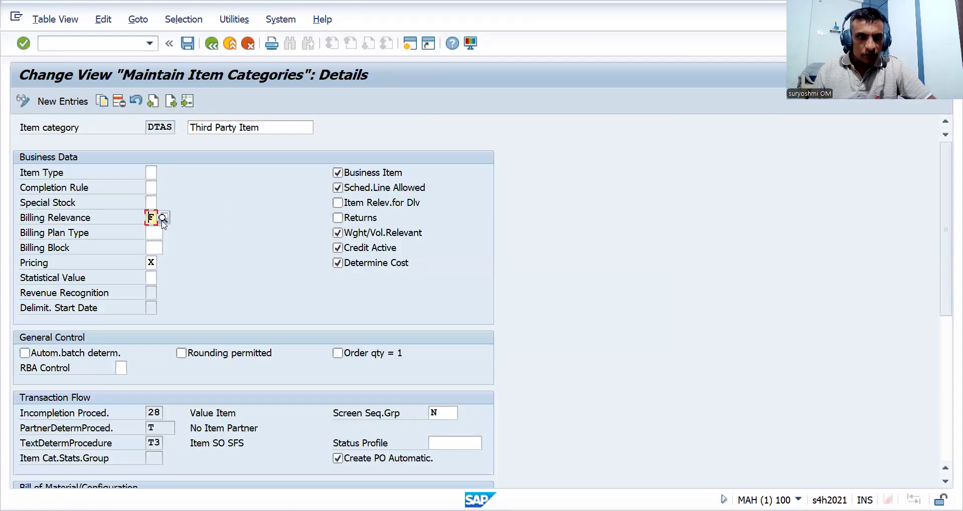
pyautogui.click(163, 219)
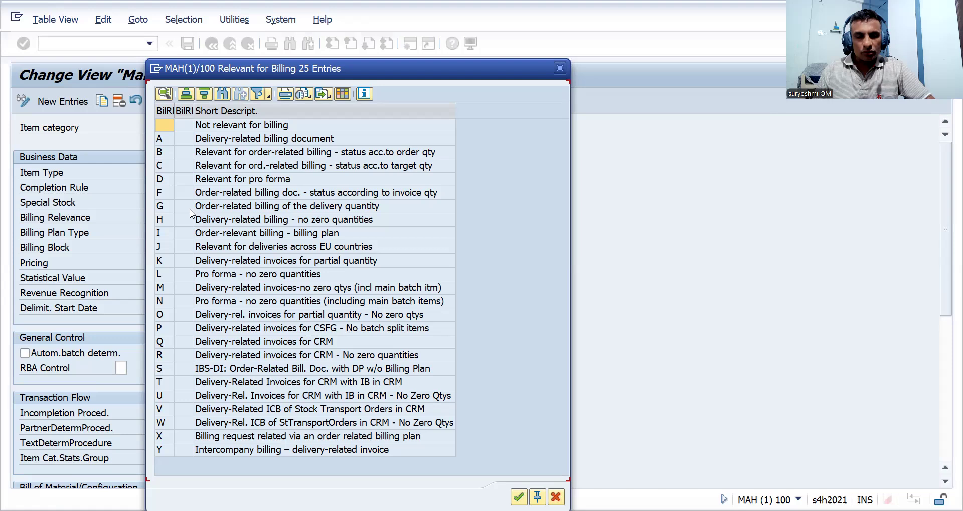
pyautogui.click(190, 211)
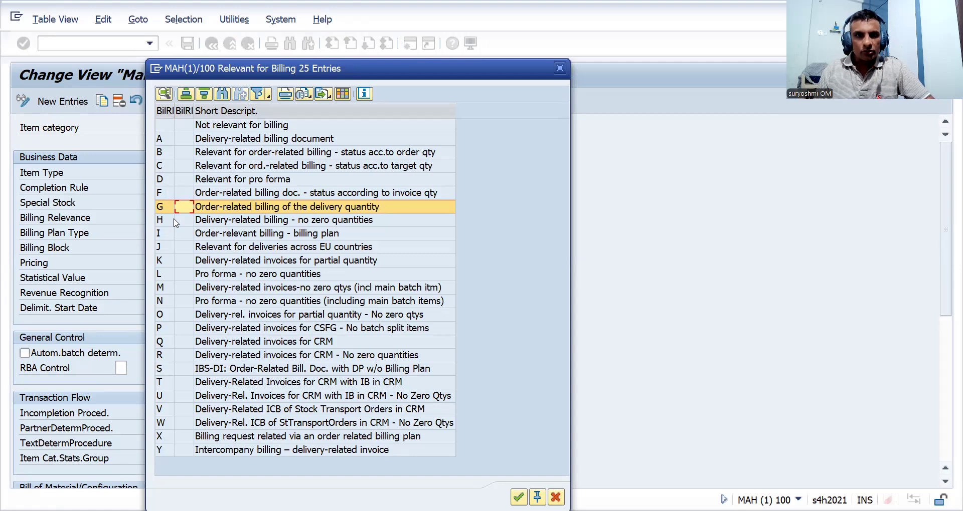
pyautogui.press('Escape')
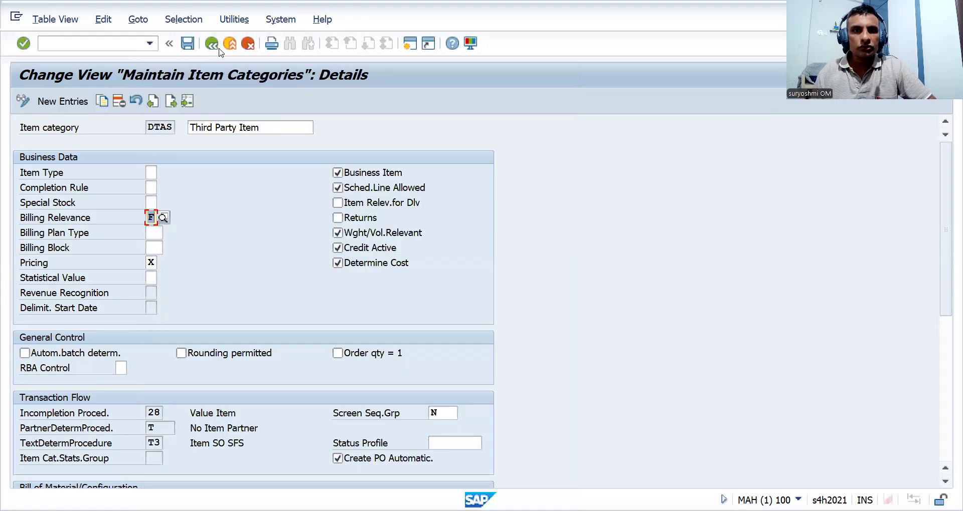
pyautogui.click(219, 49)
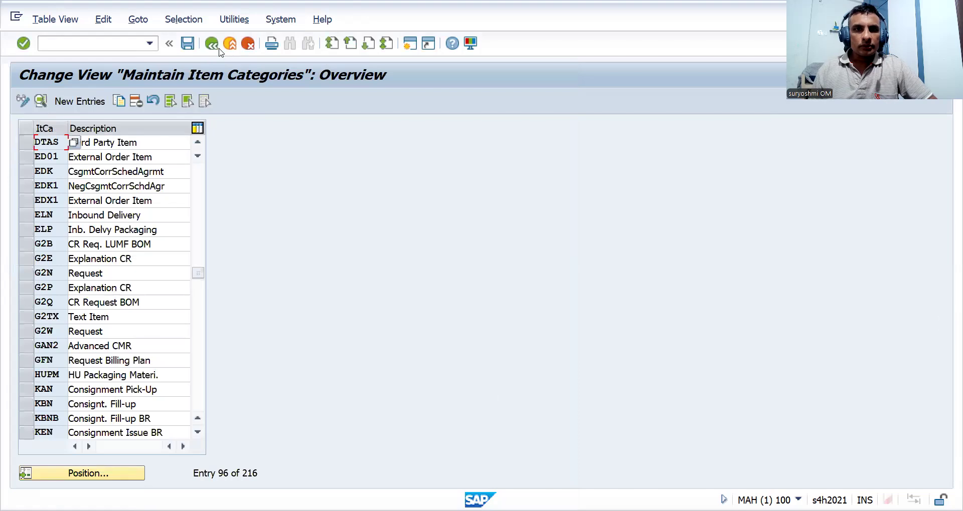
pyautogui.click(219, 50)
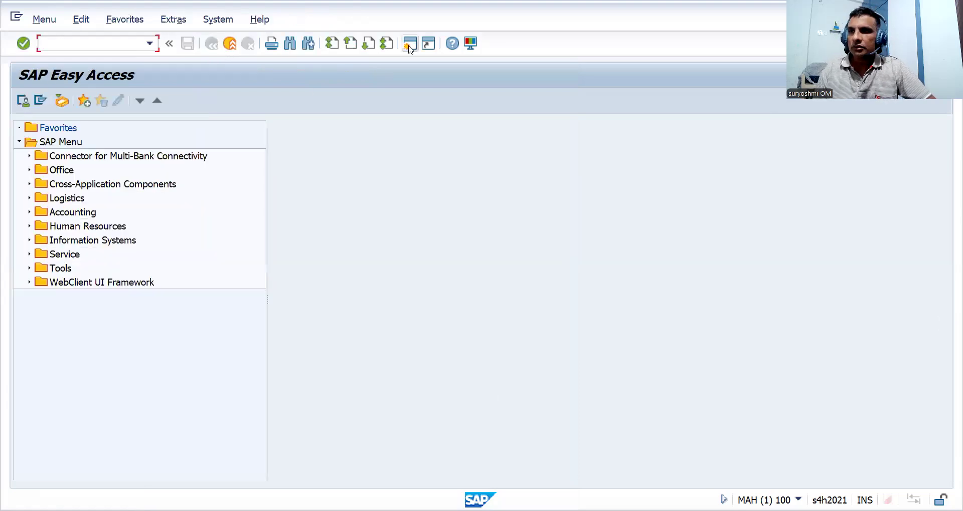
# Open an additional SAP session and switch to the THIRD PARTY SALES workbook in Excel.
pyautogui.click(410, 45)
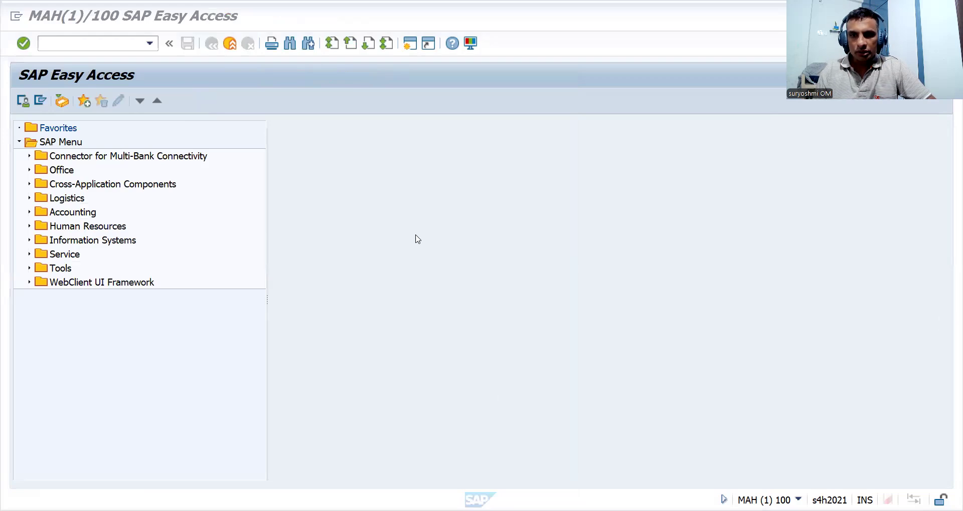
pyautogui.hotkey('alt', 'Tab')
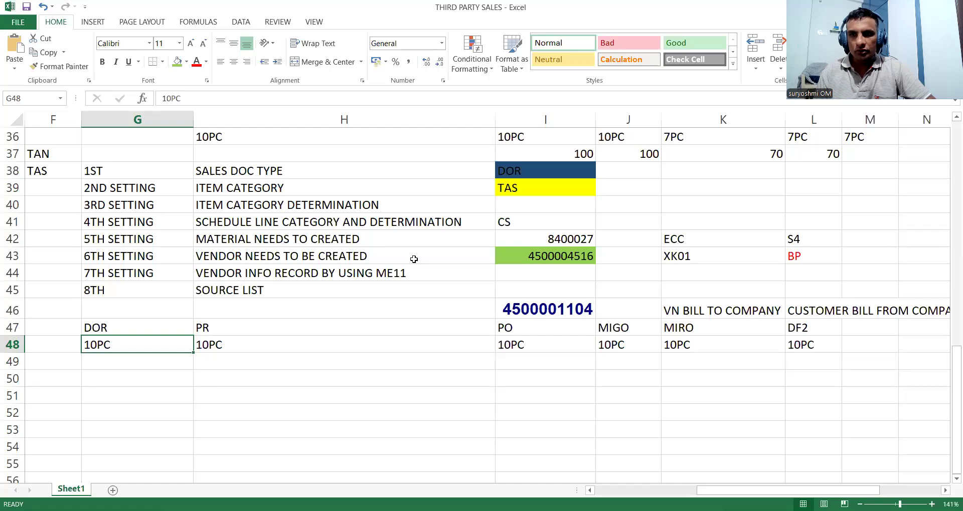